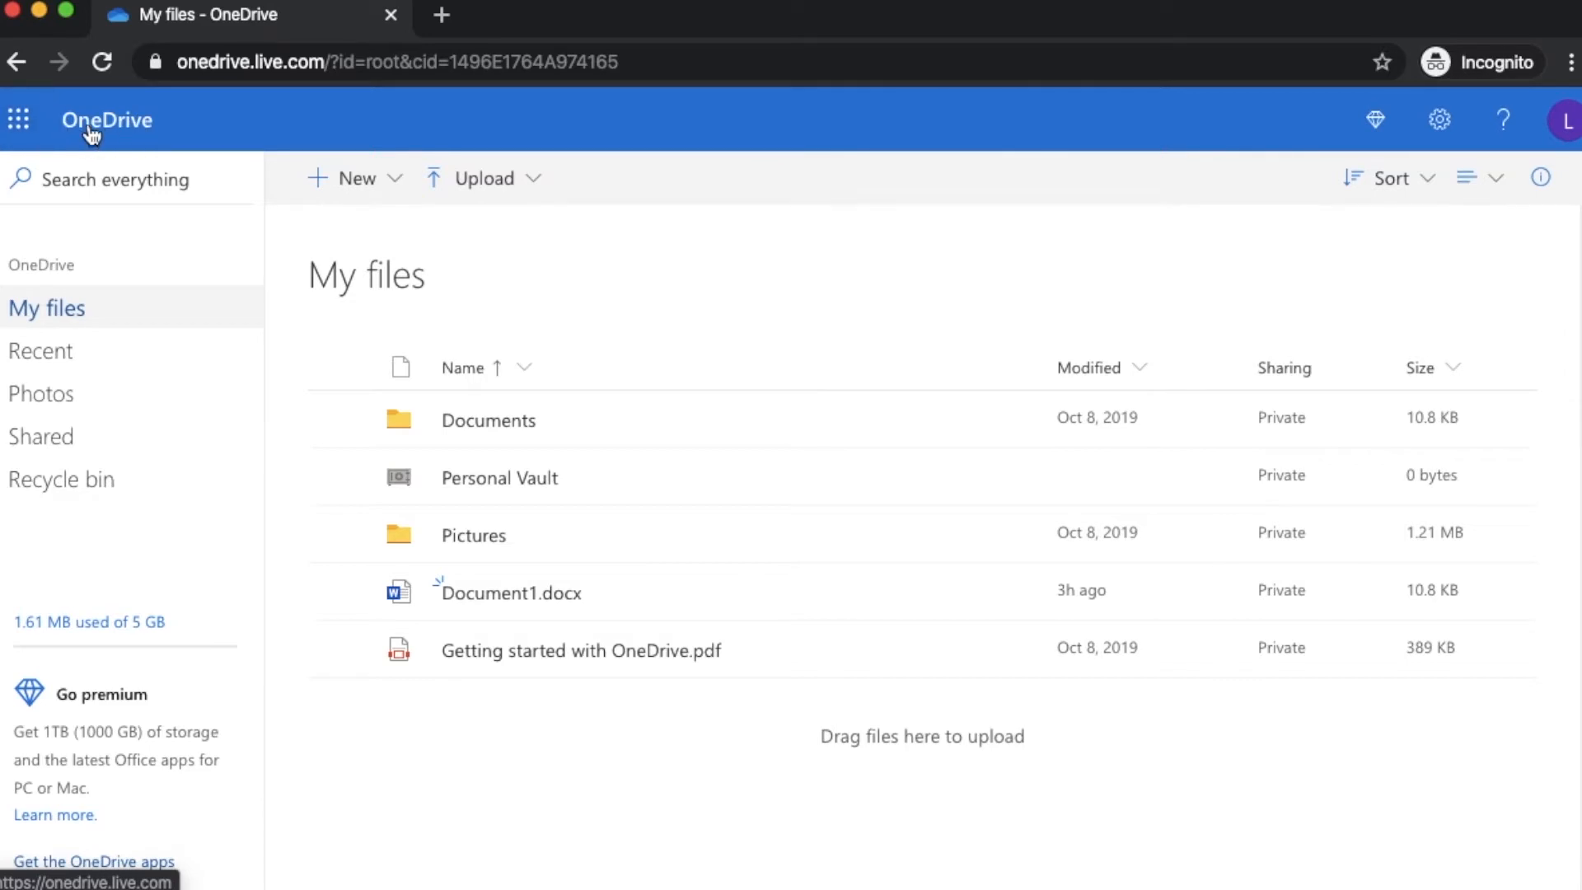
Look at the Office apps list and the account details panel, then close both
left_click(18, 120)
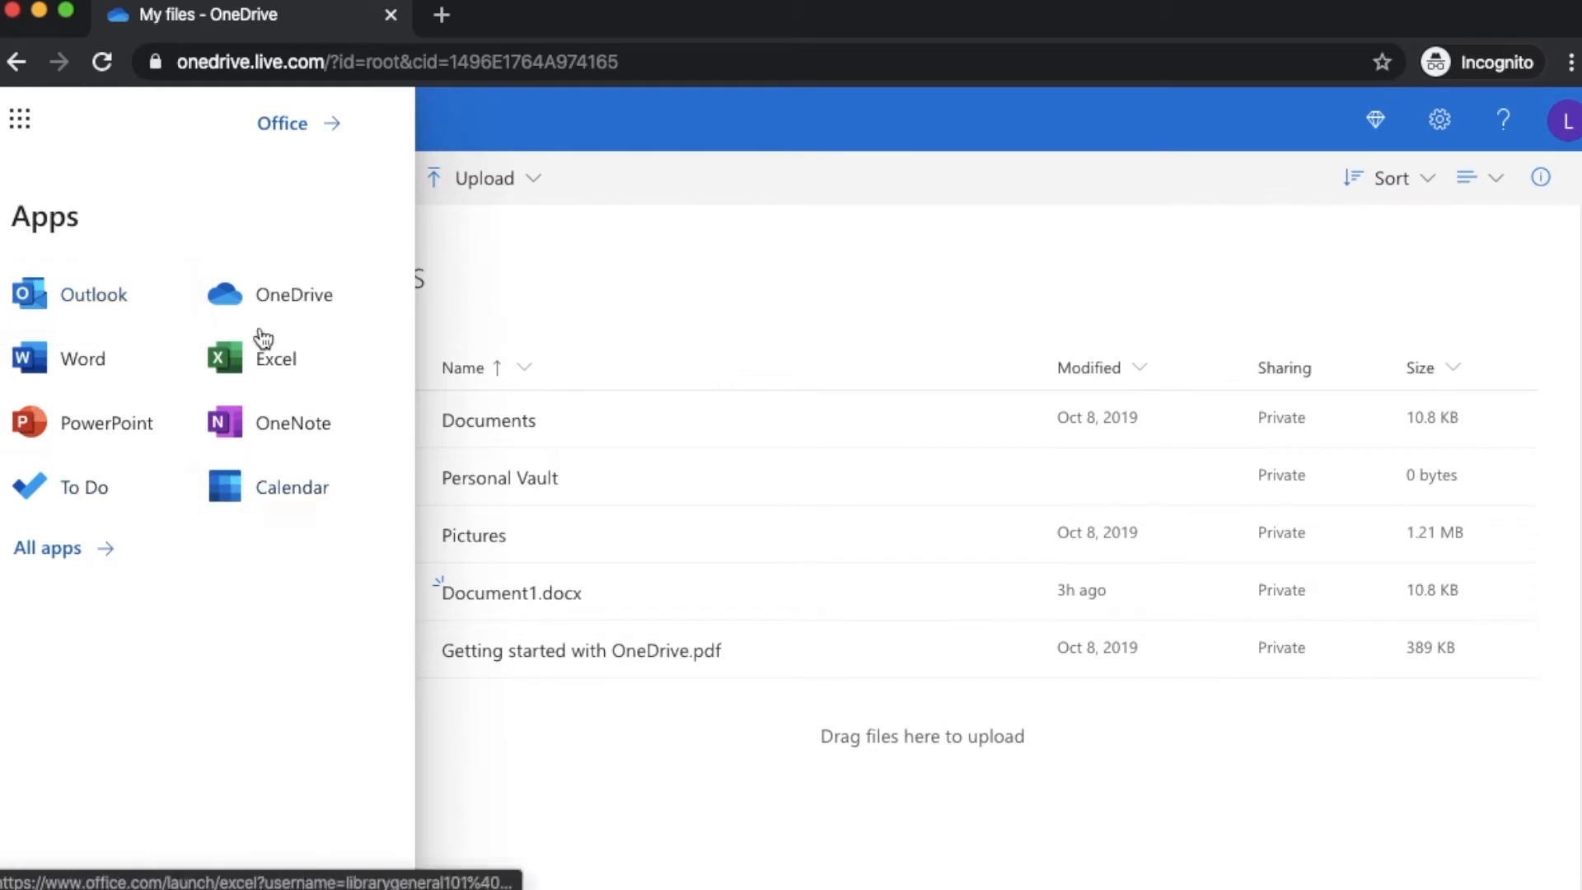
left_click(23, 144)
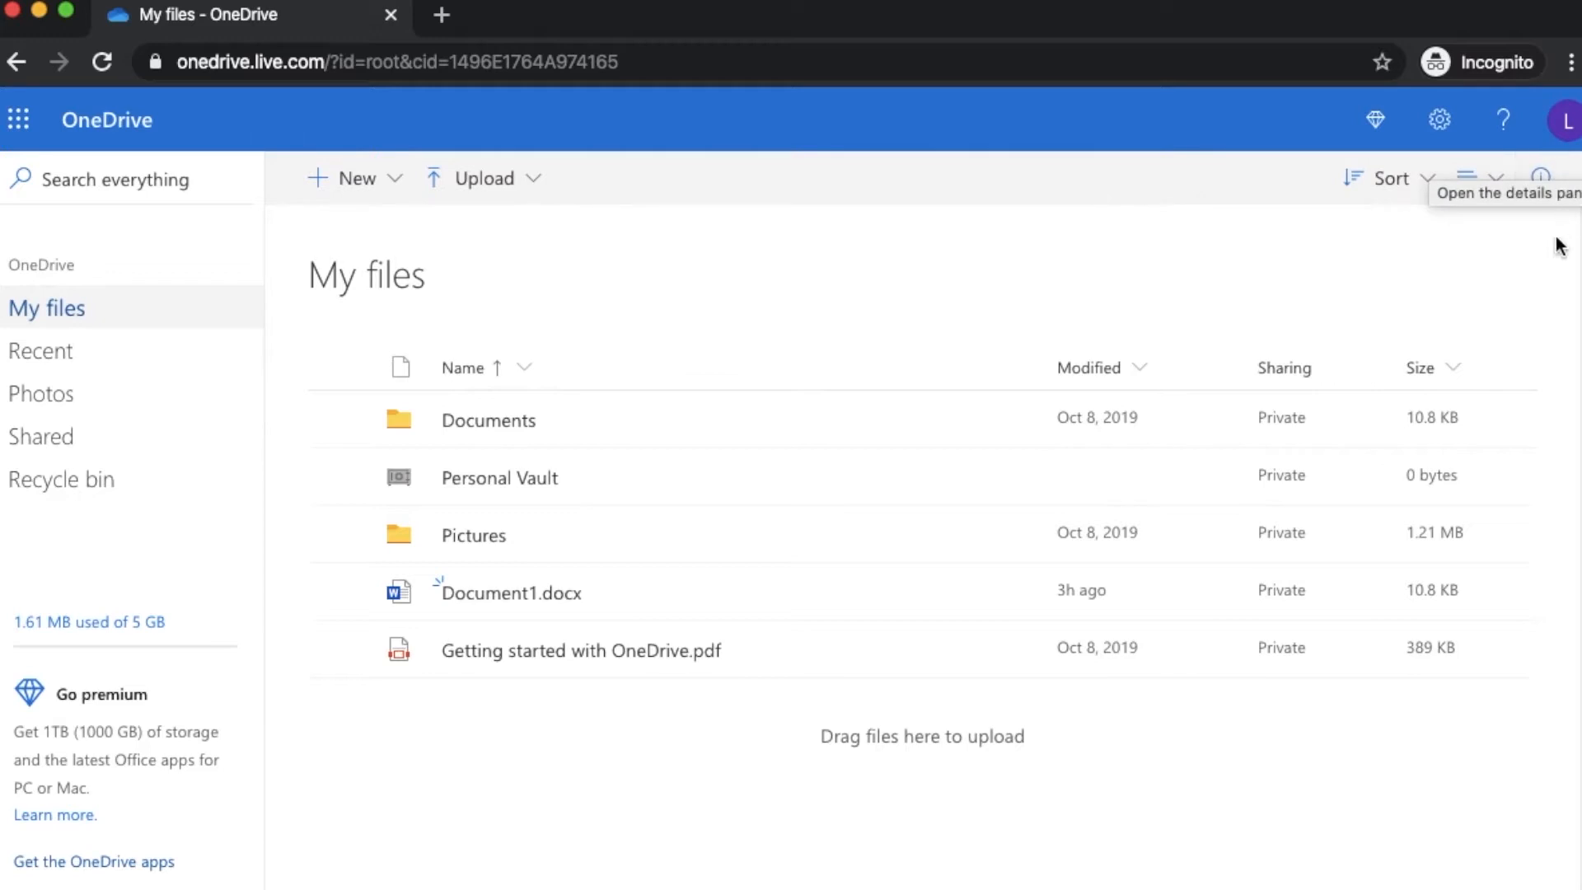
left_click(1566, 133)
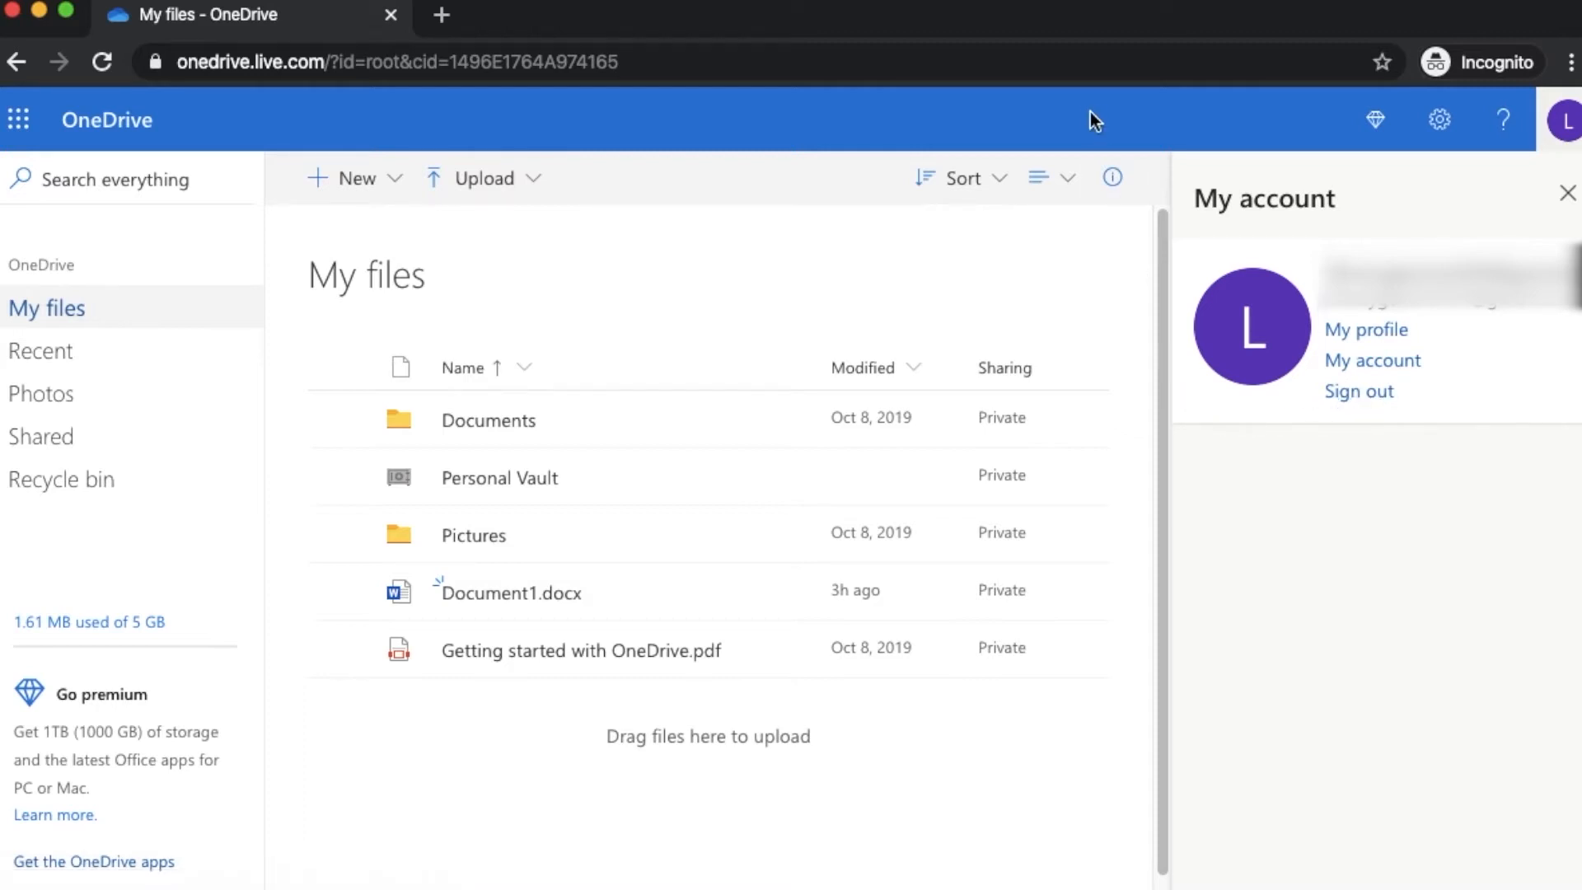
left_click(1570, 124)
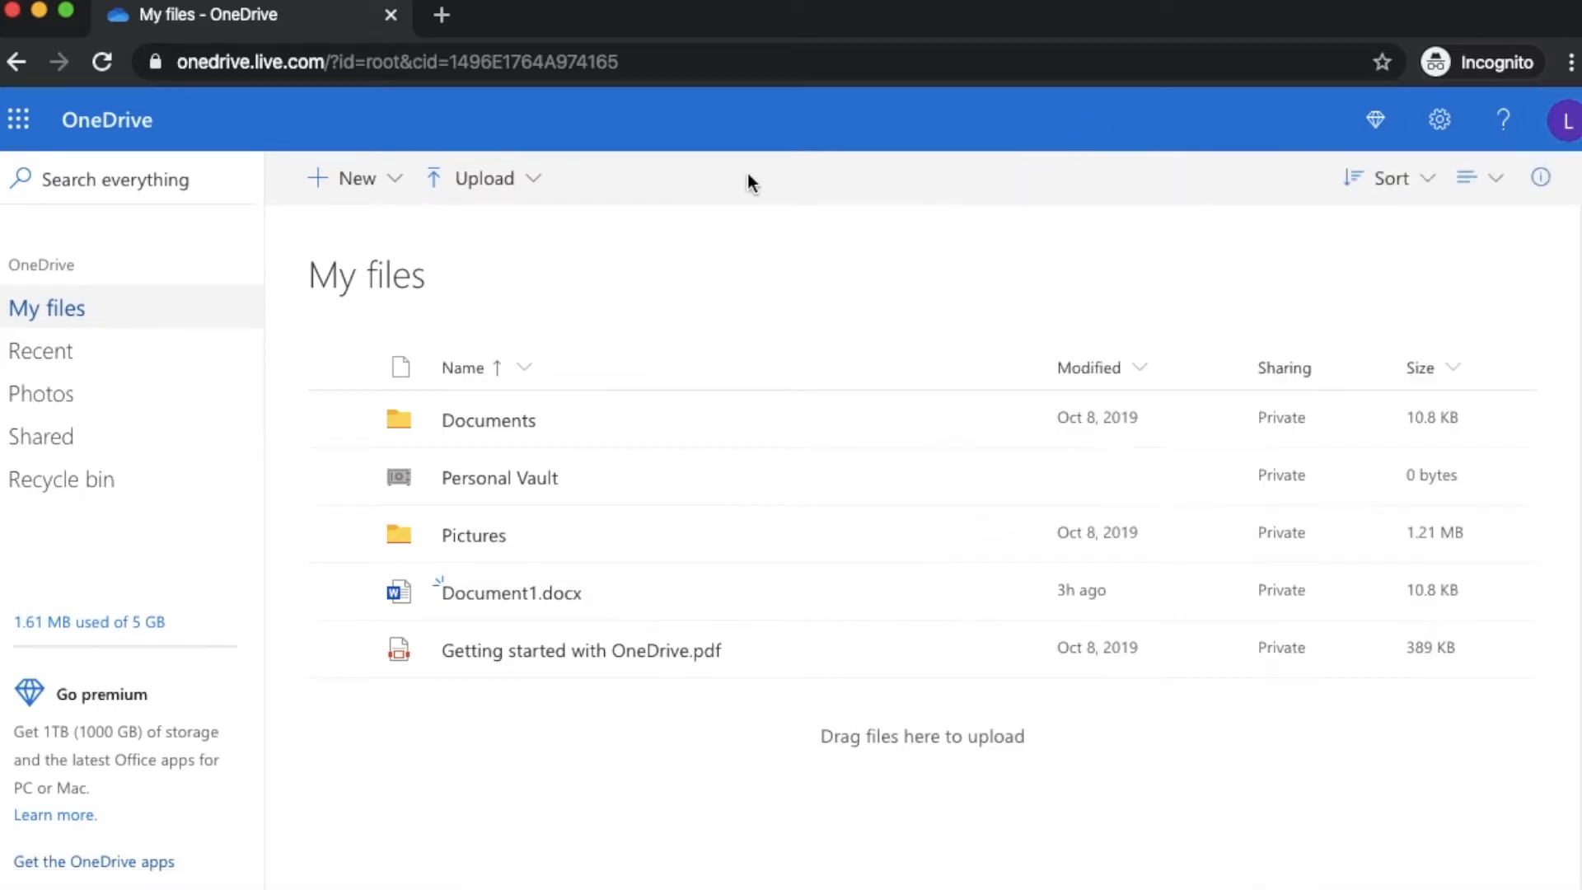
Create a new empty folder named 'Resumes' in My files
left_click(368, 191)
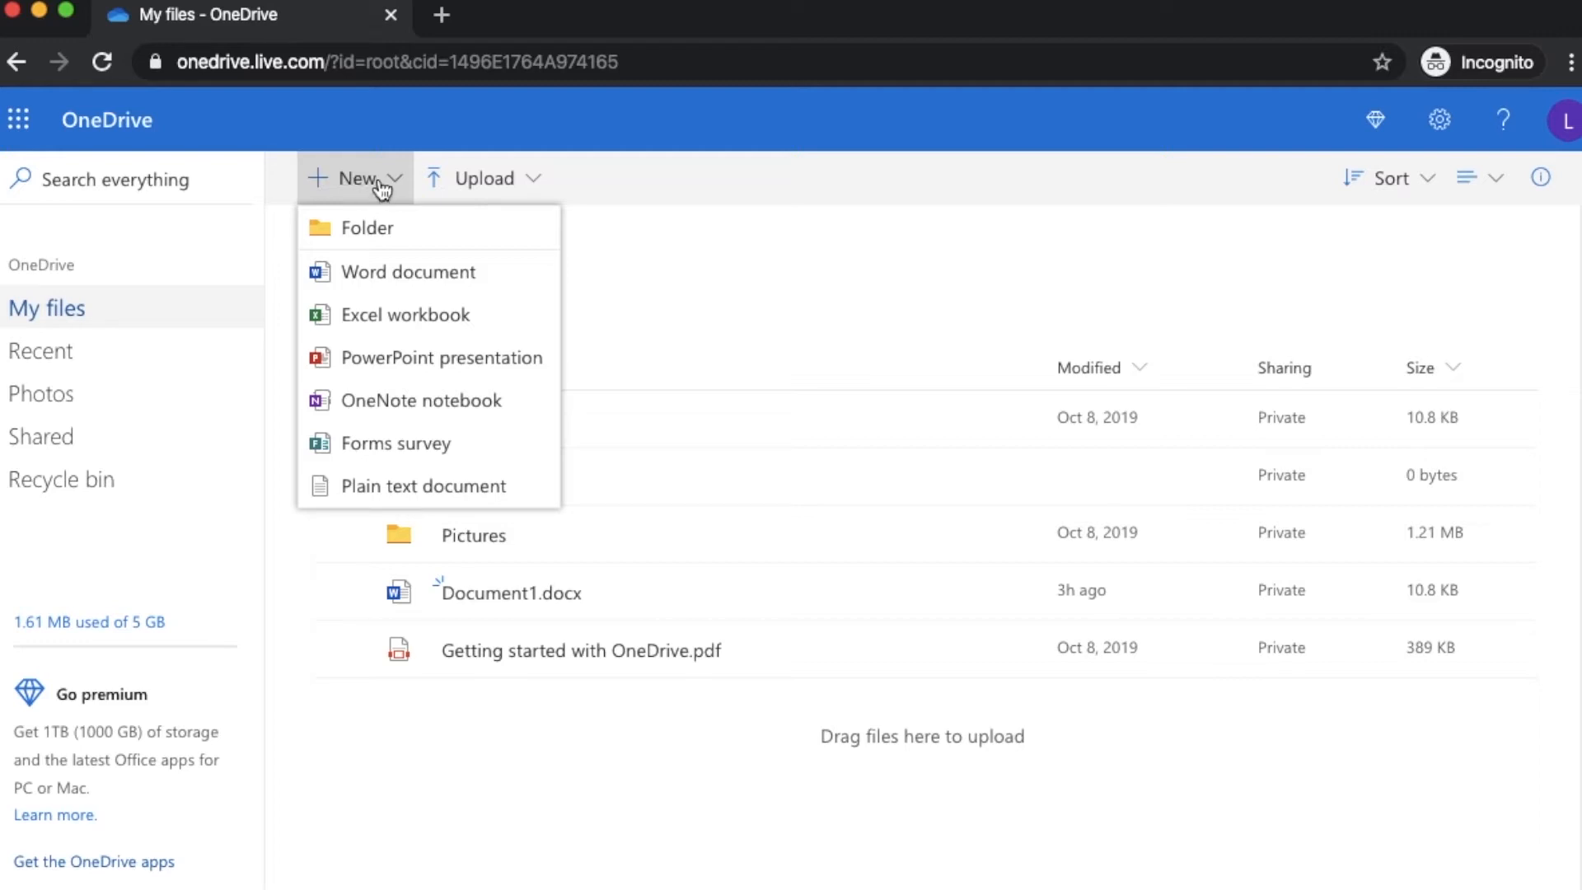
left_click(368, 183)
left_click(373, 188)
left_click(373, 234)
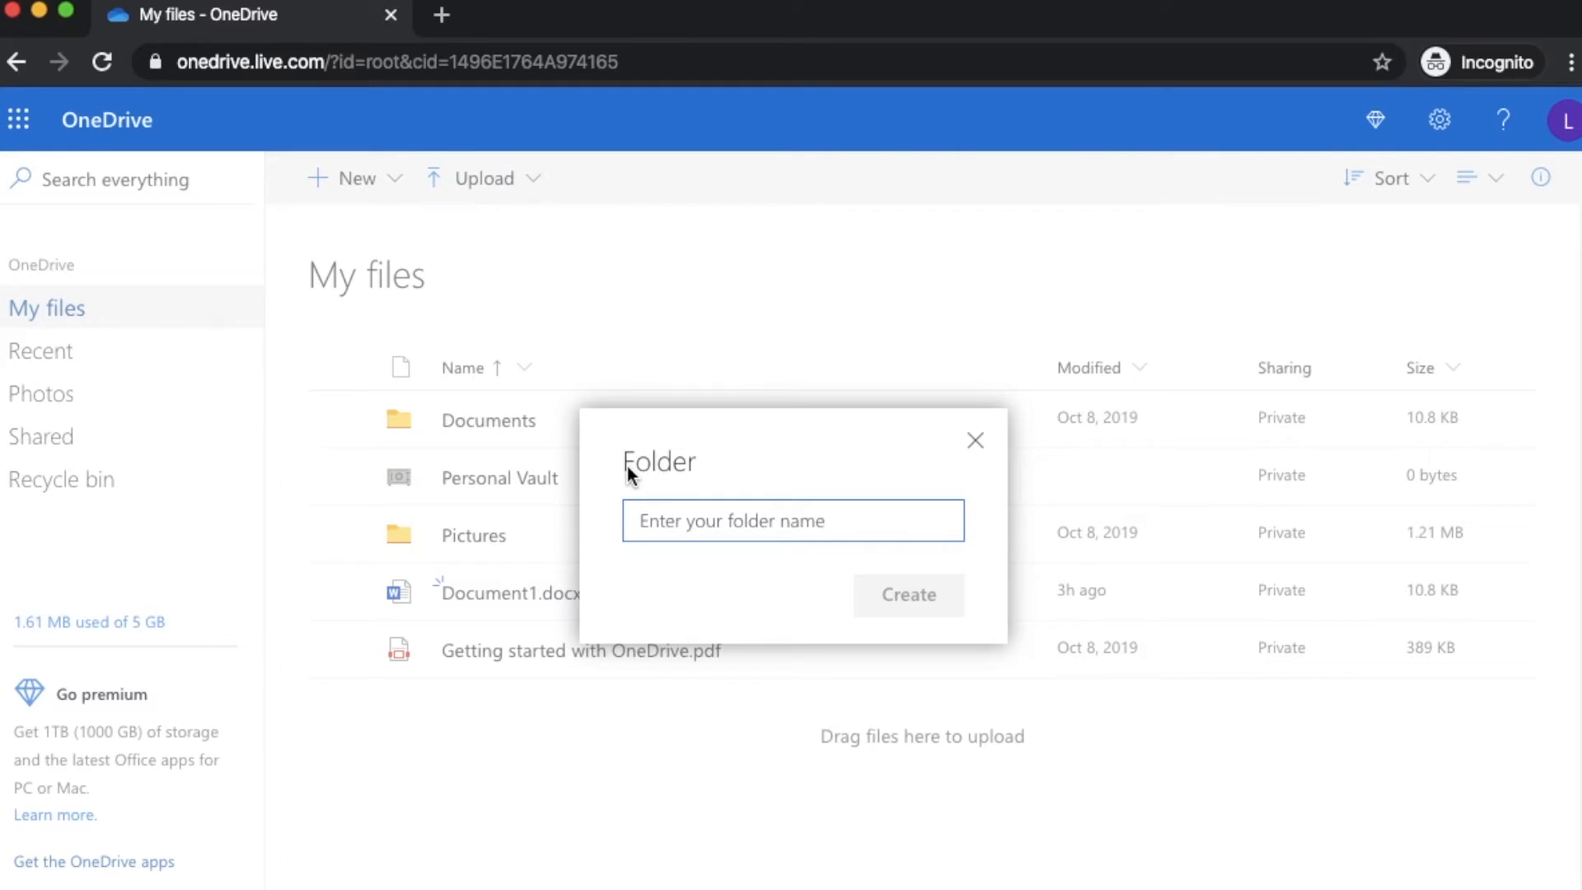
type("Resumes")
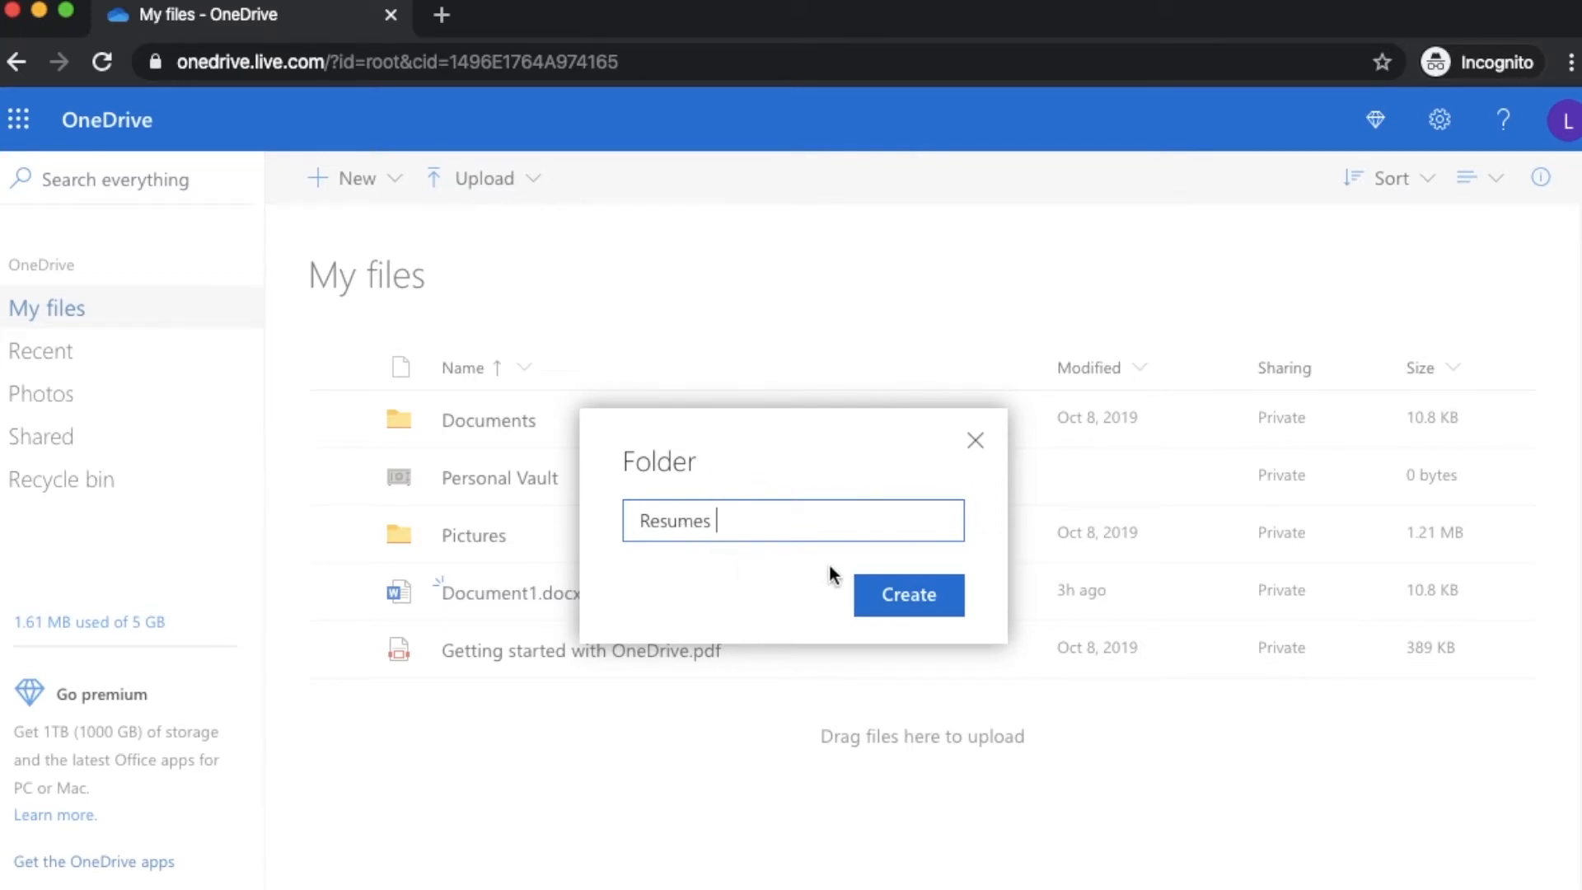
left_click(906, 605)
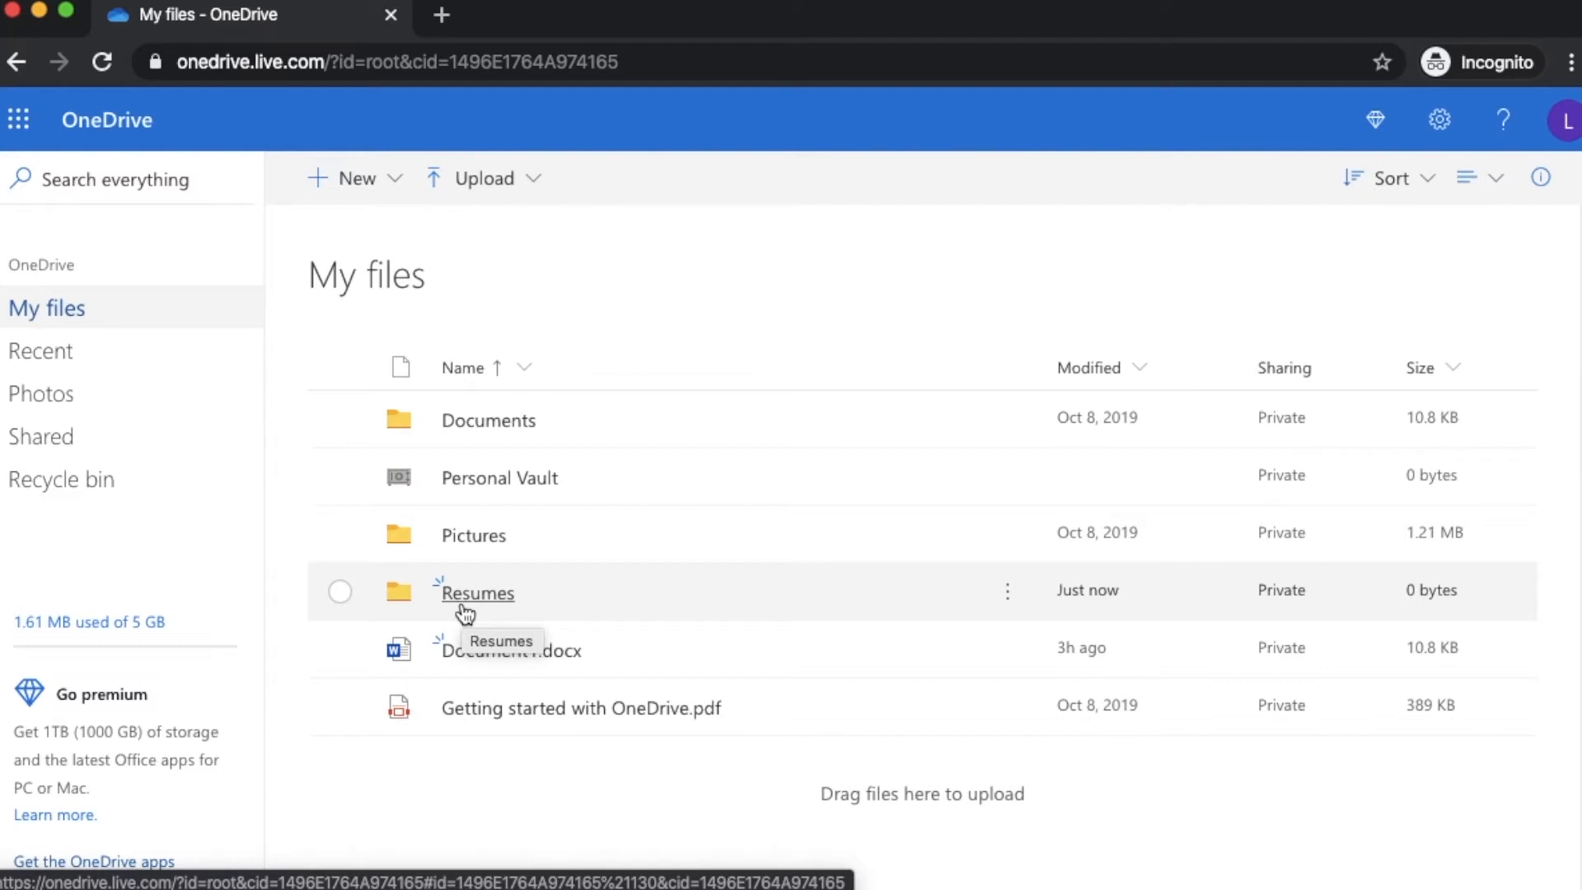
Rename the Resumes folder to 'Resumes and Cover Letters' and deselect it
left_click(336, 593)
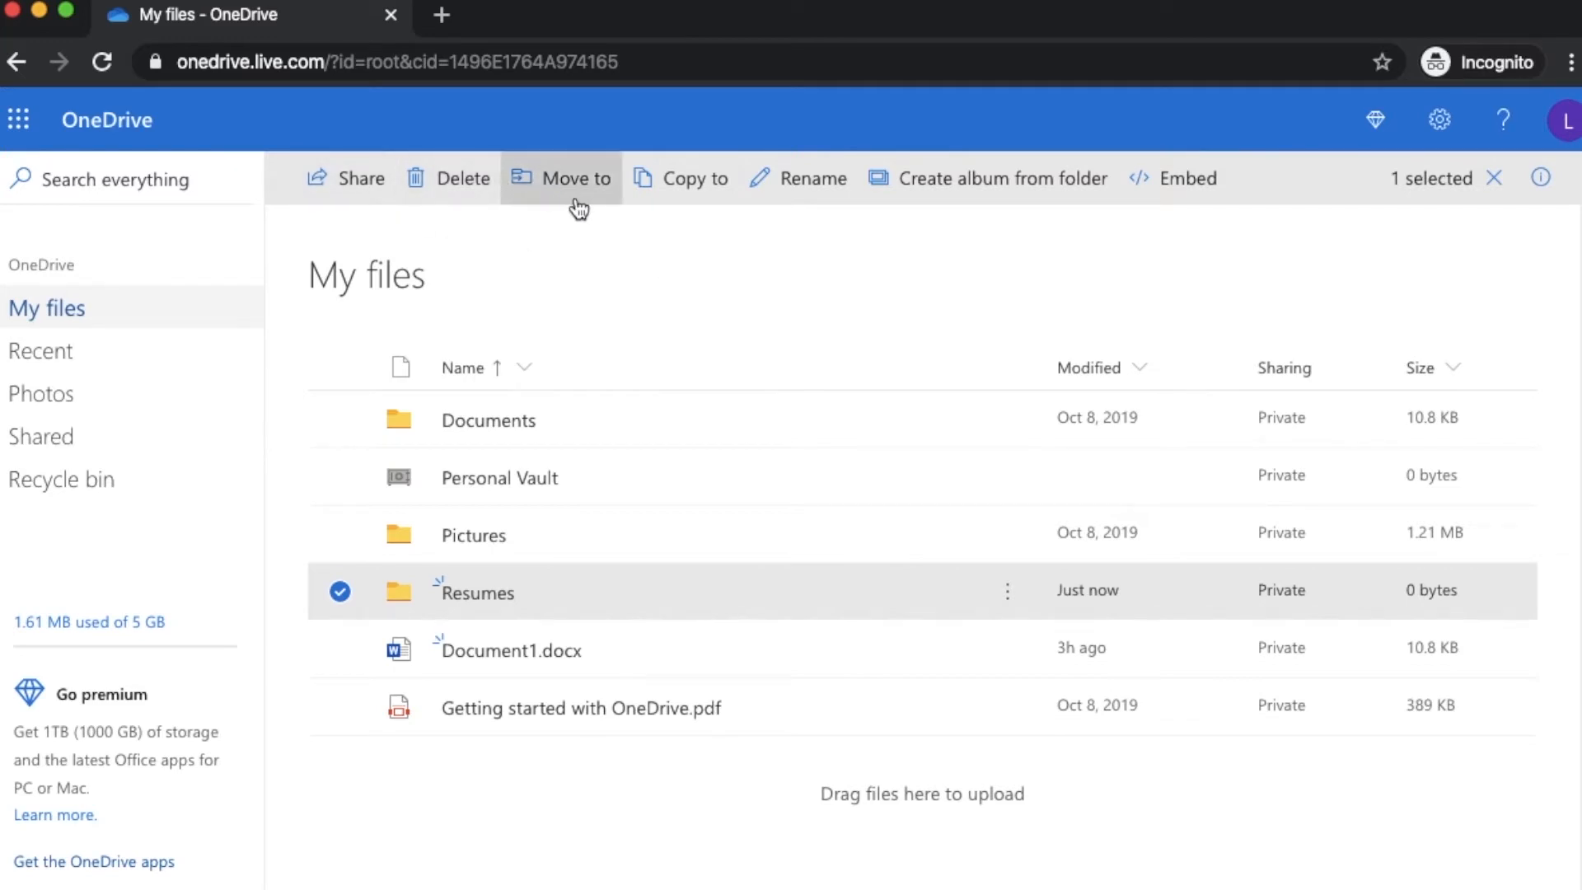
left_click(804, 201)
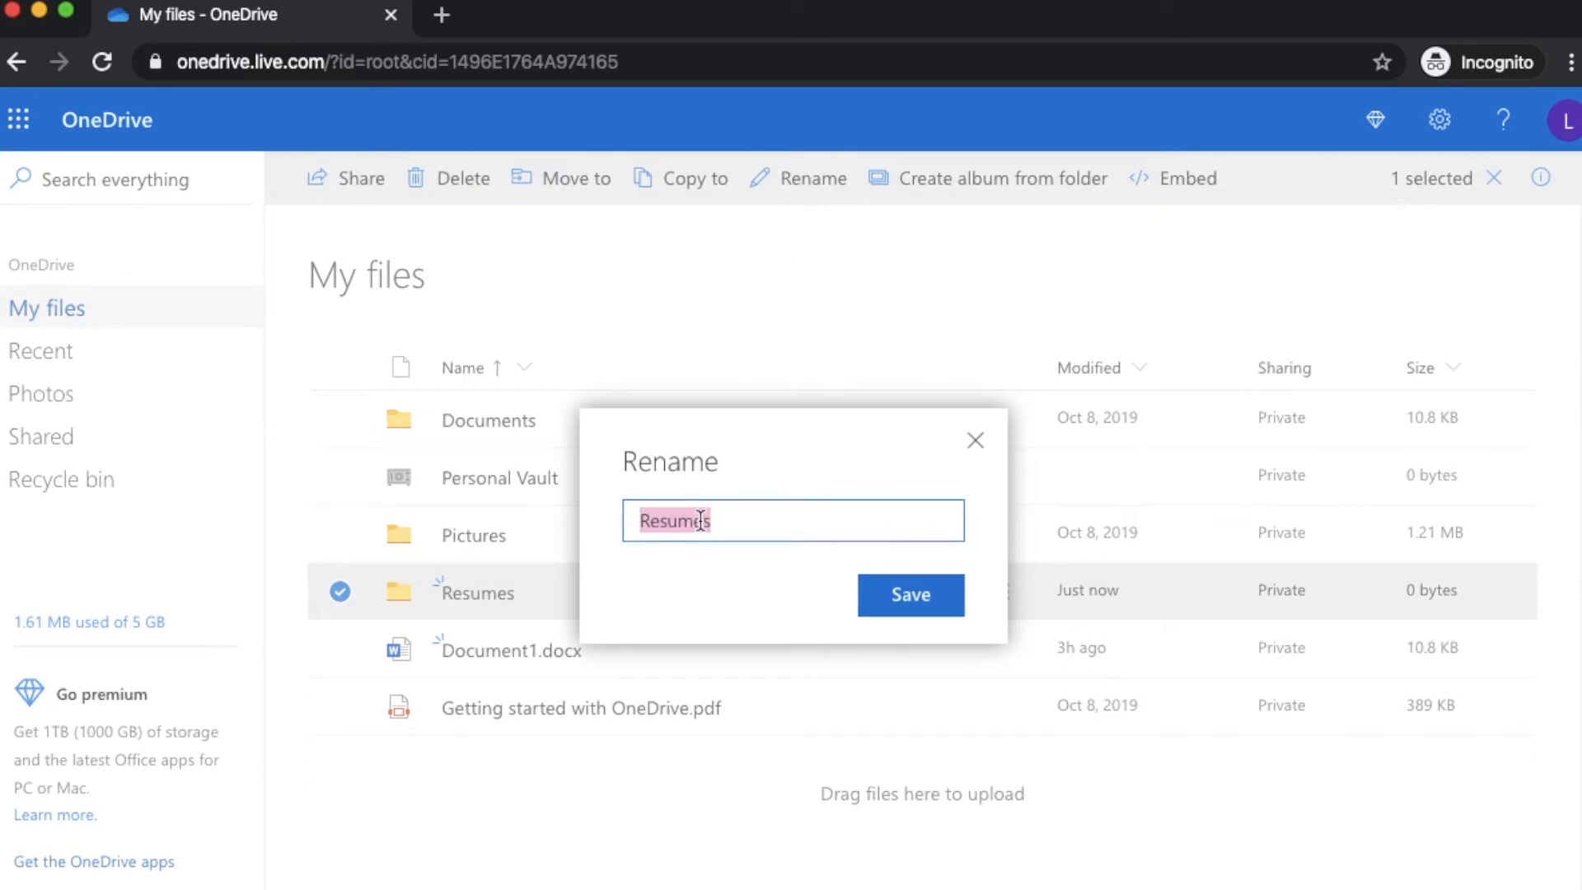
left_click(778, 519)
type("and Cover")
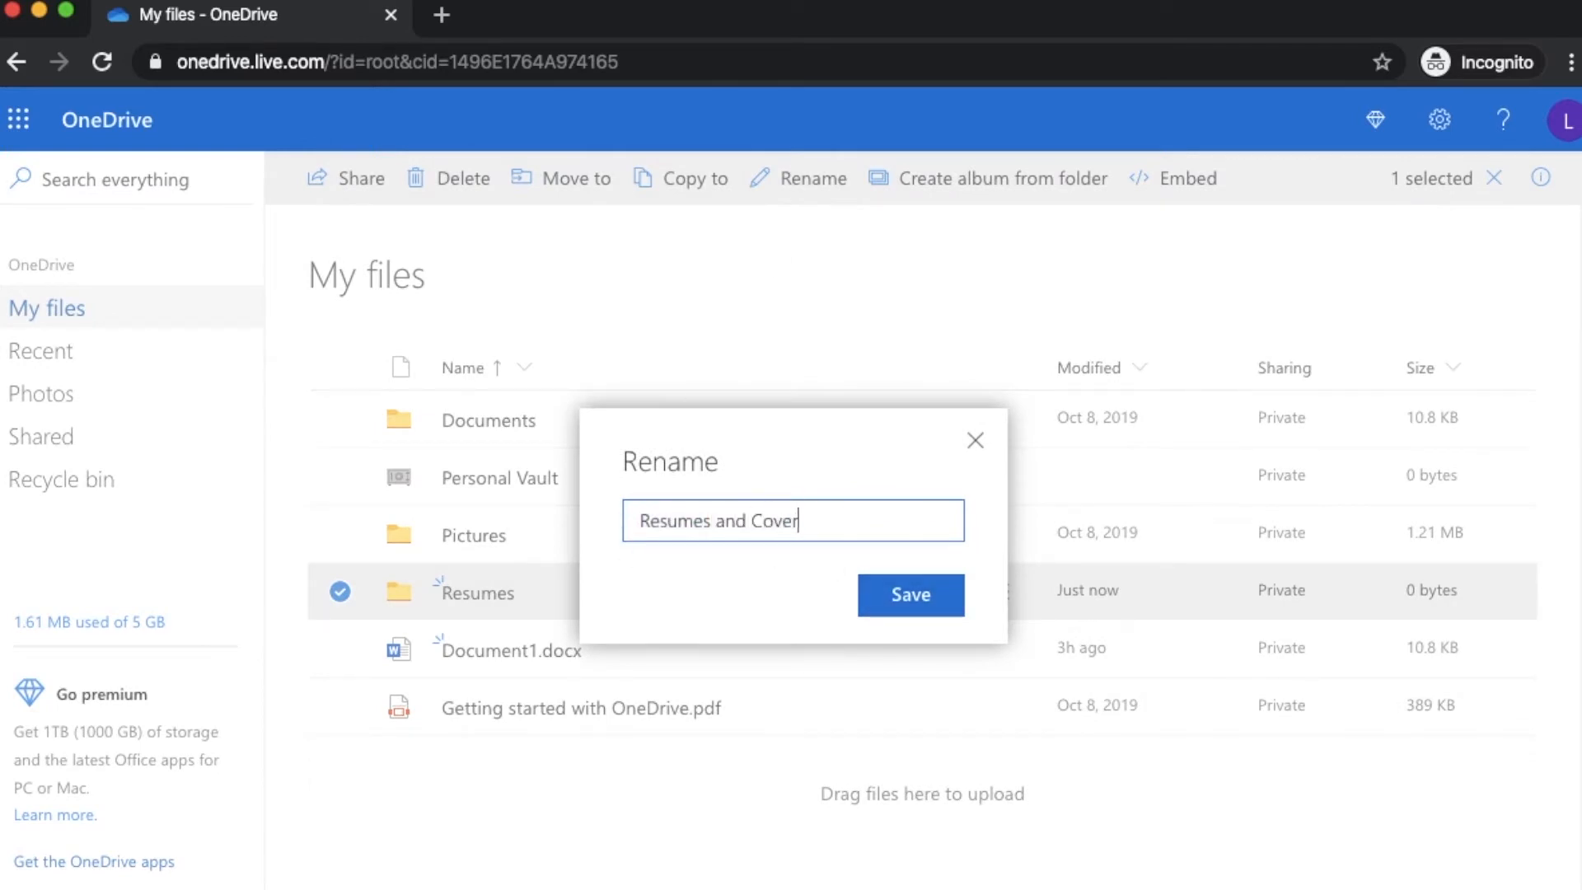
type(" Letters")
left_click(899, 596)
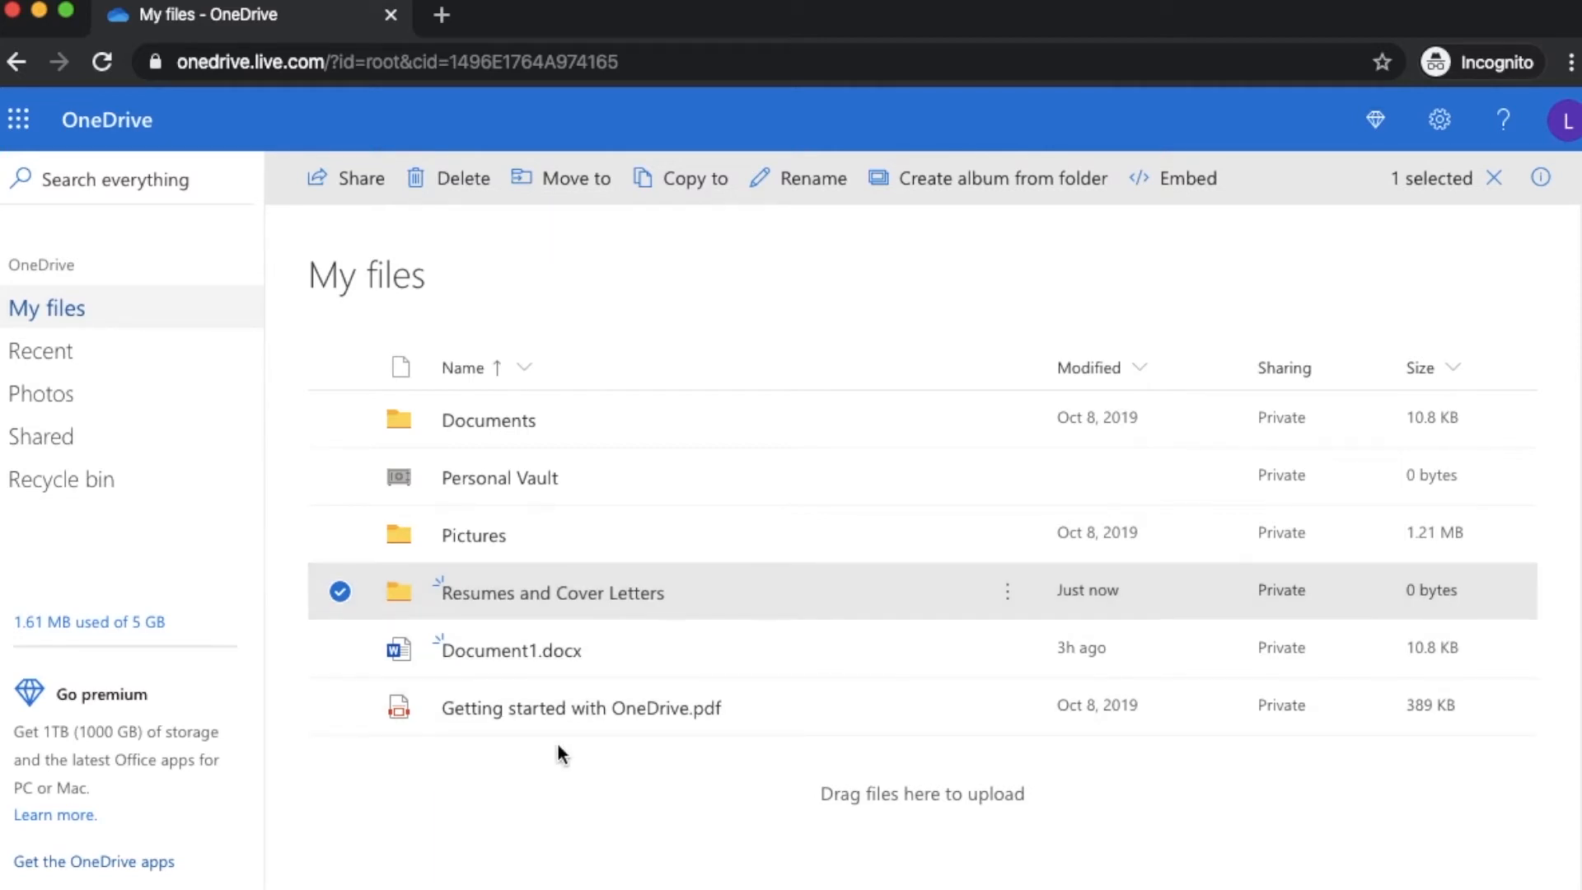
left_click(338, 593)
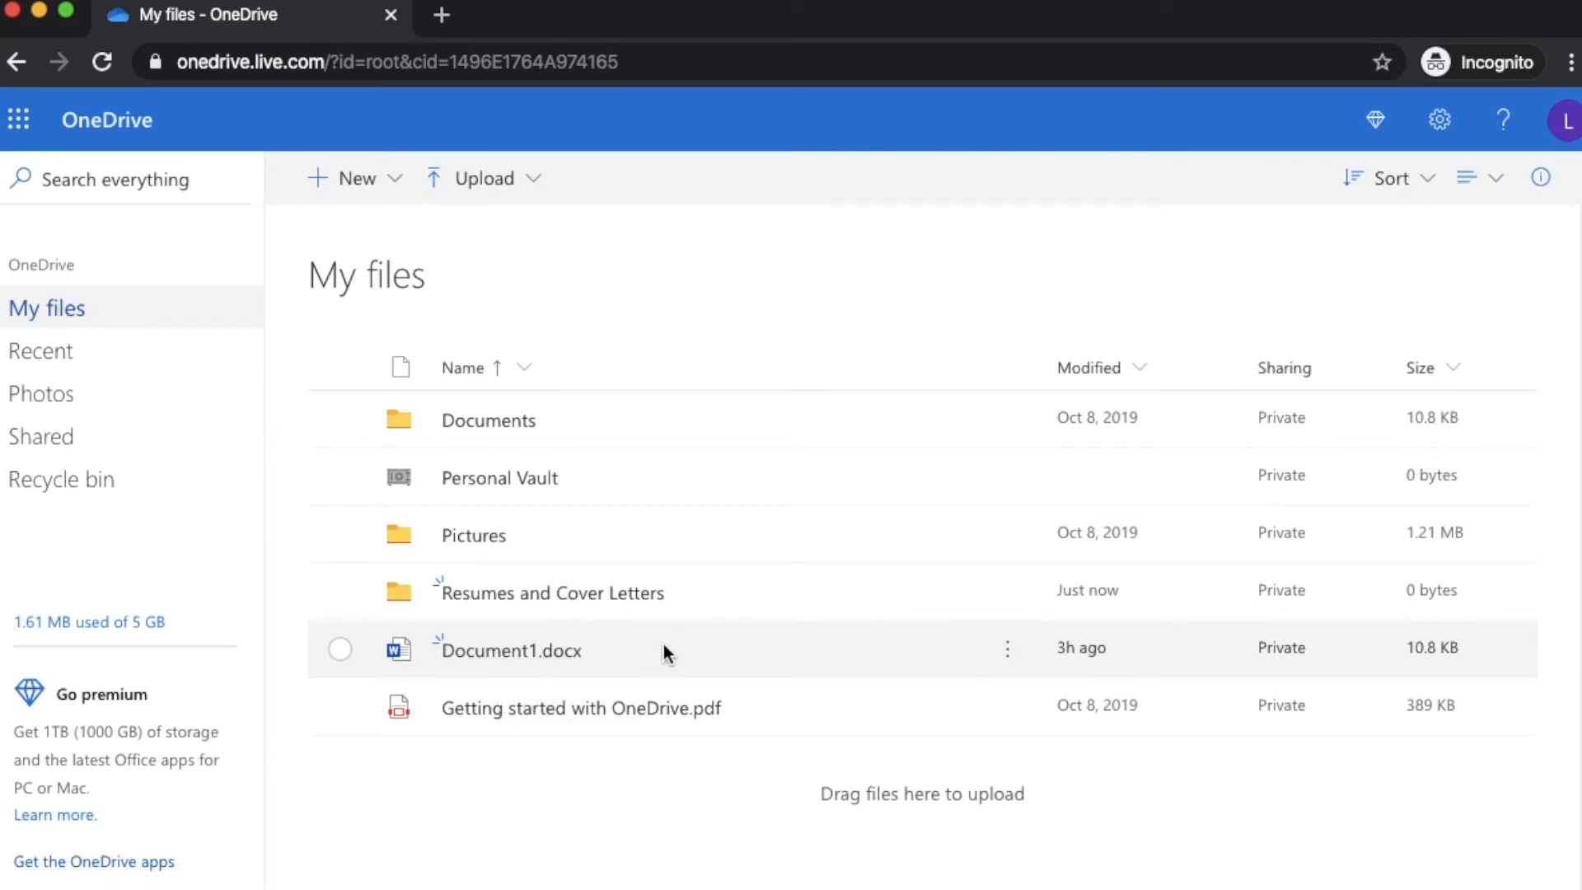
Move Document1.docx into the Resumes and Cover Letters folder, which now shows 10.8 KB
left_click_drag(664, 651, 618, 651)
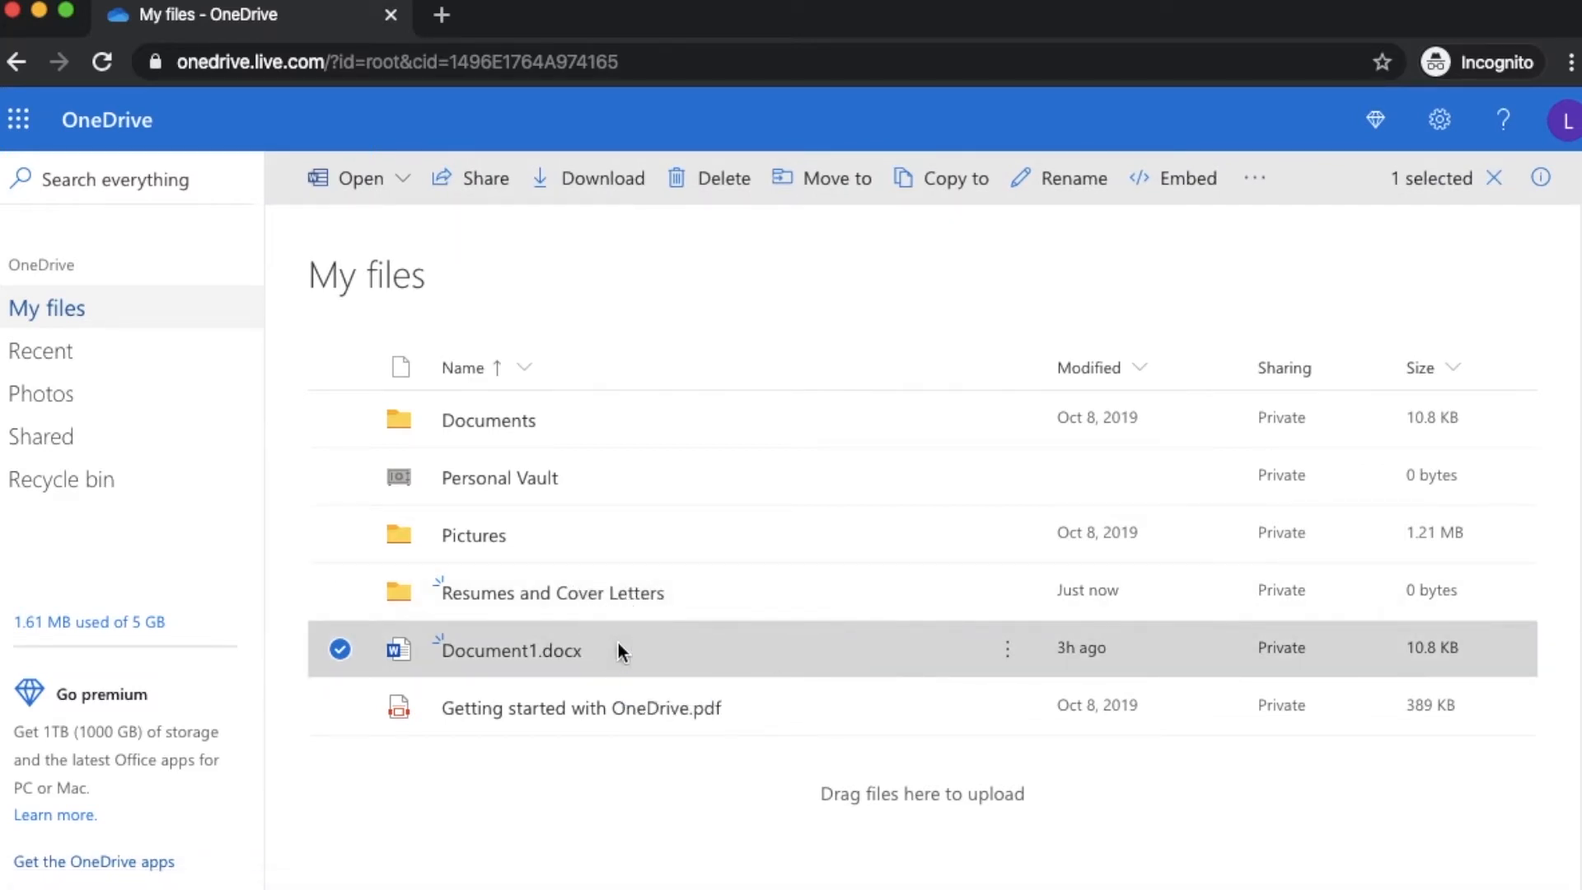
left_click(338, 651)
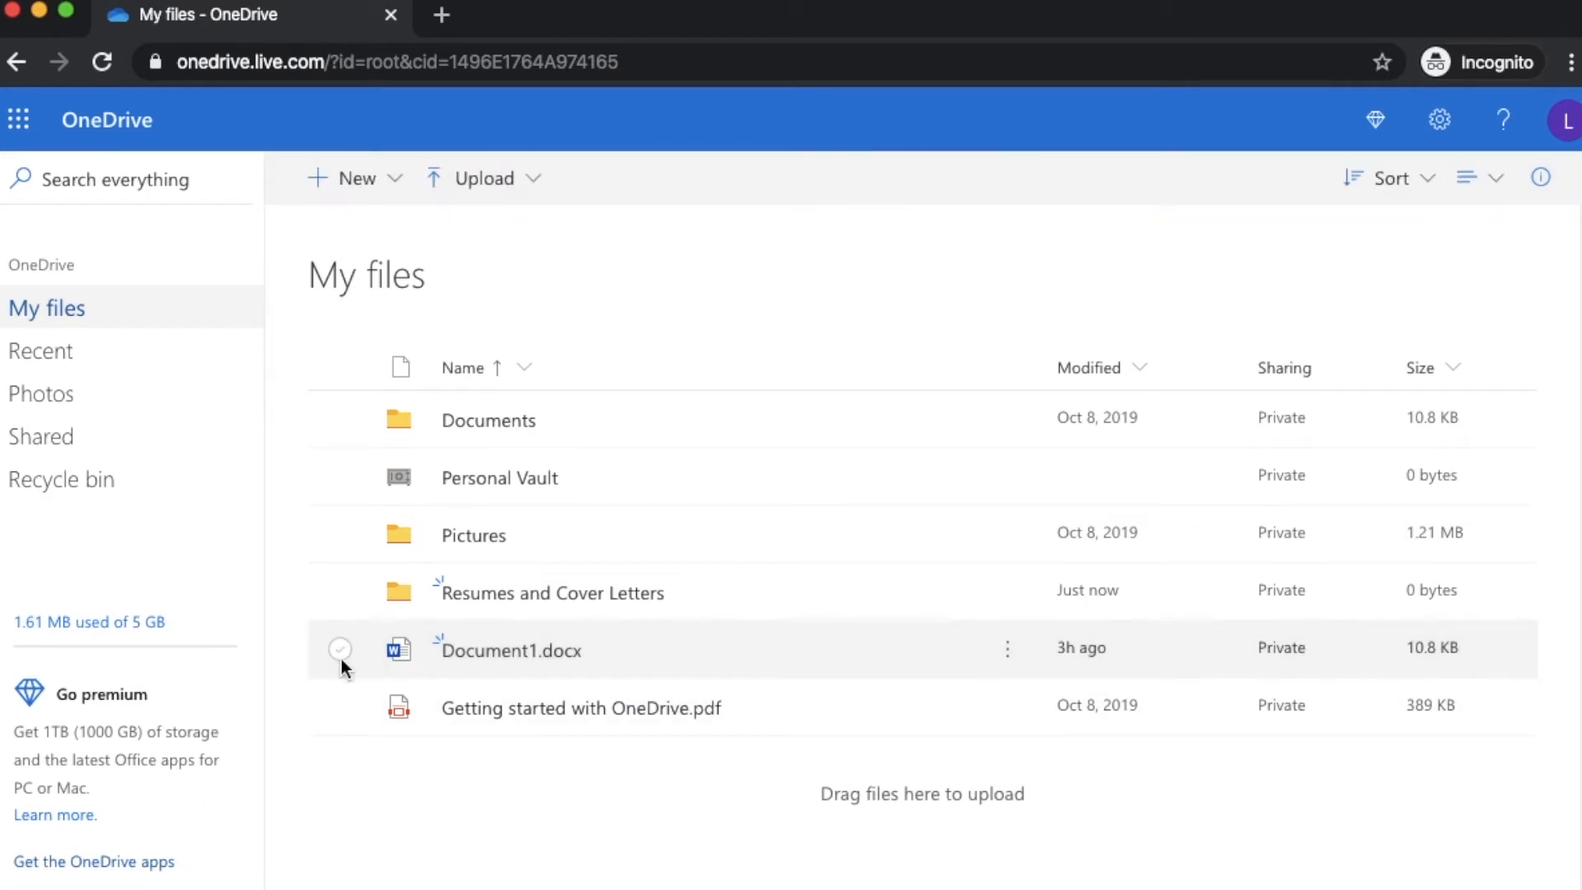
left_click(339, 656)
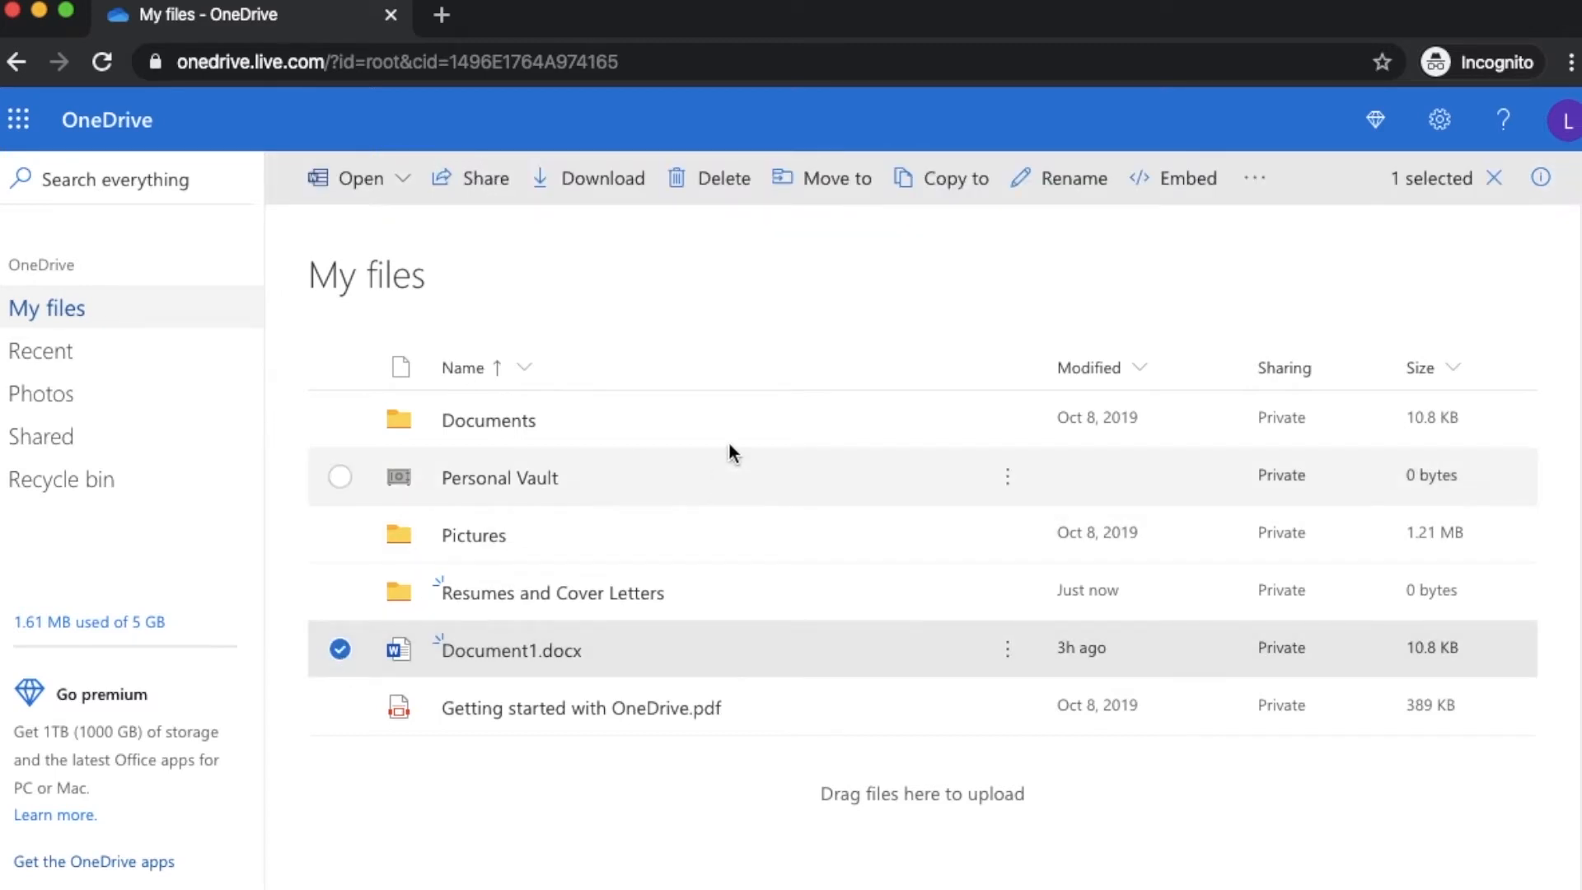
left_click(852, 183)
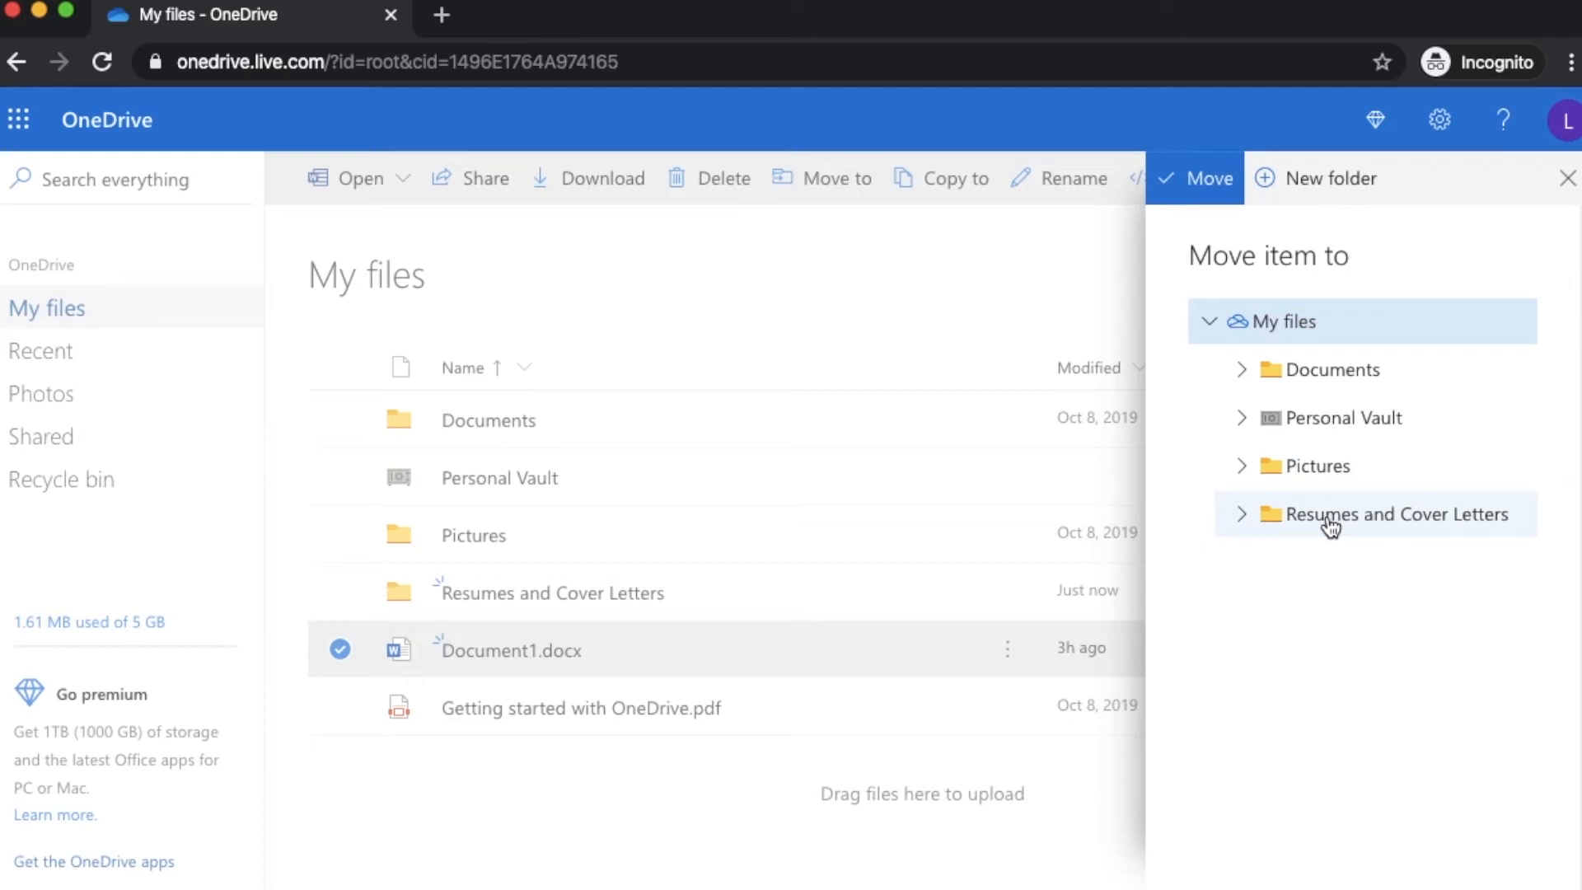
left_click(1372, 519)
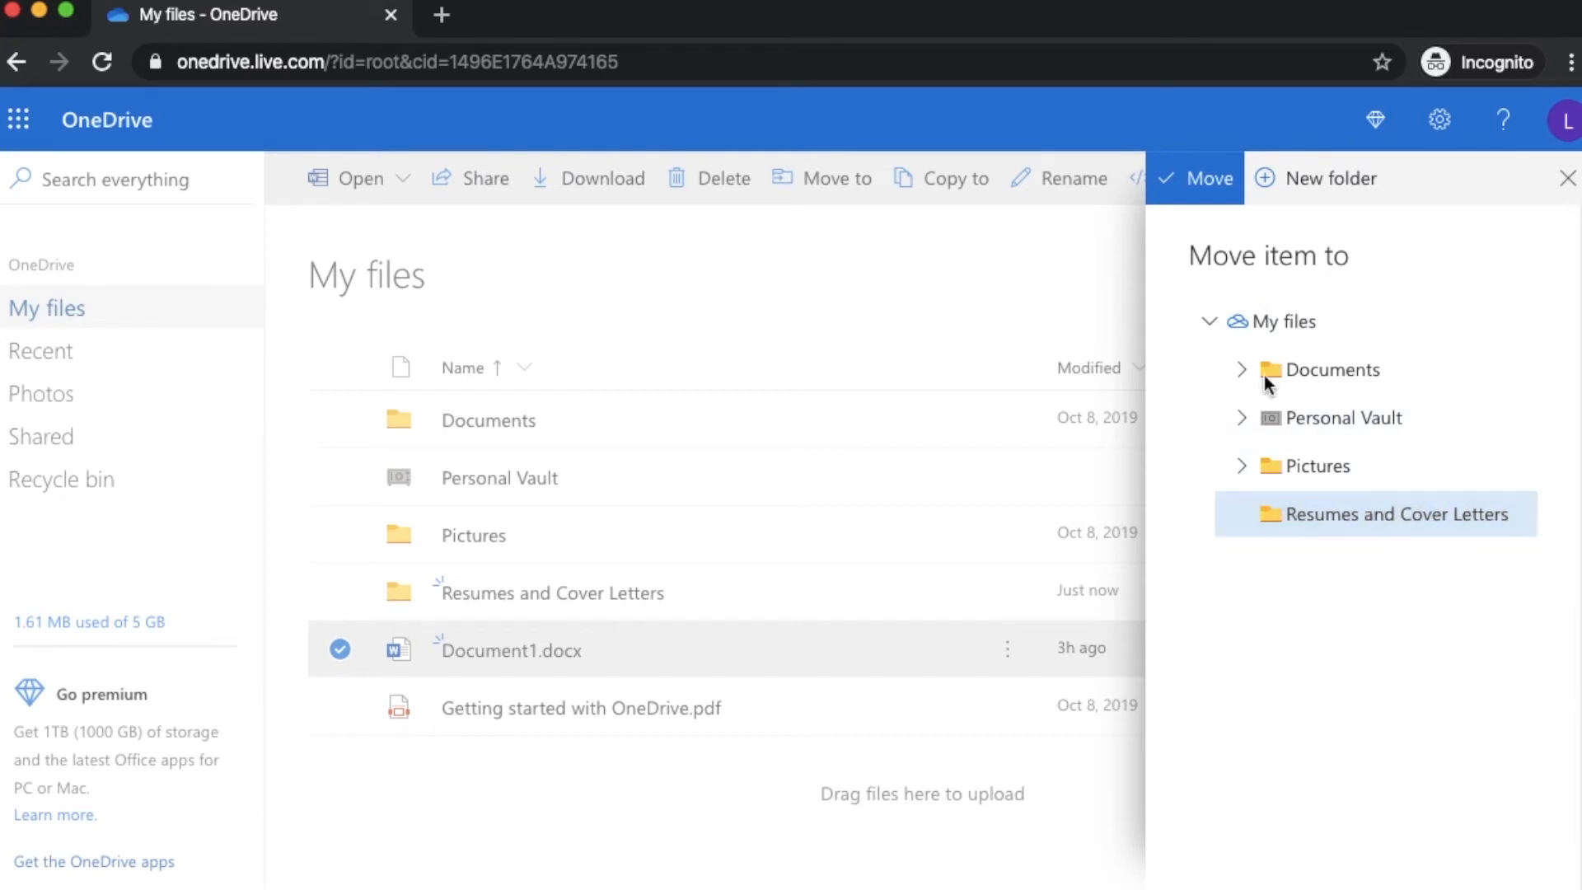
left_click(1208, 189)
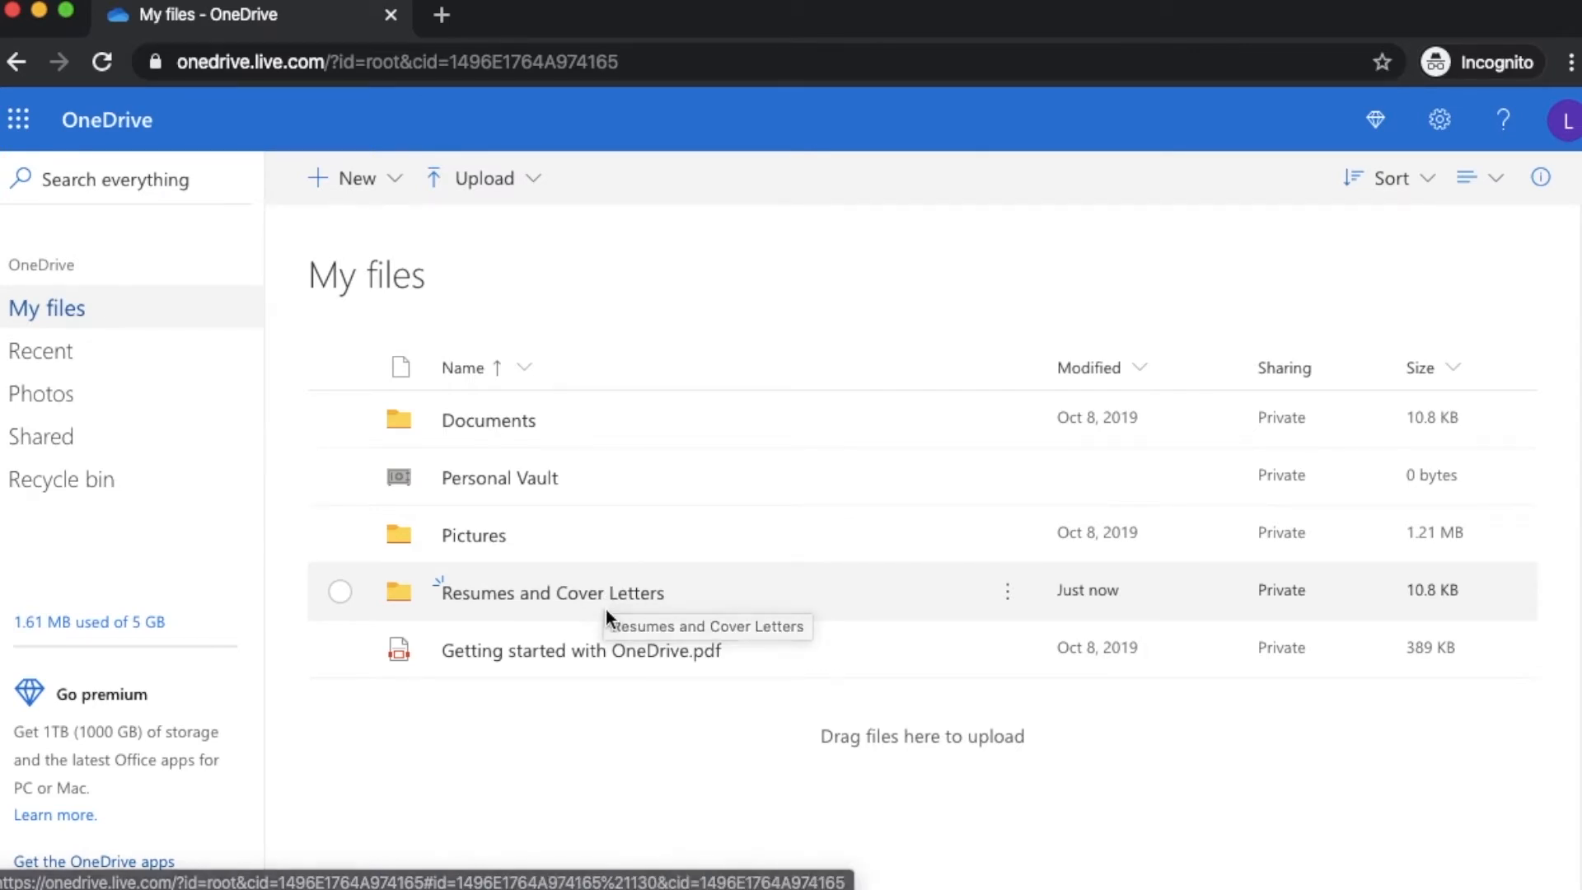
Add a 'Cover Letters' subfolder inside Resumes and Cover Letters, then go back to My files
left_click(601, 594)
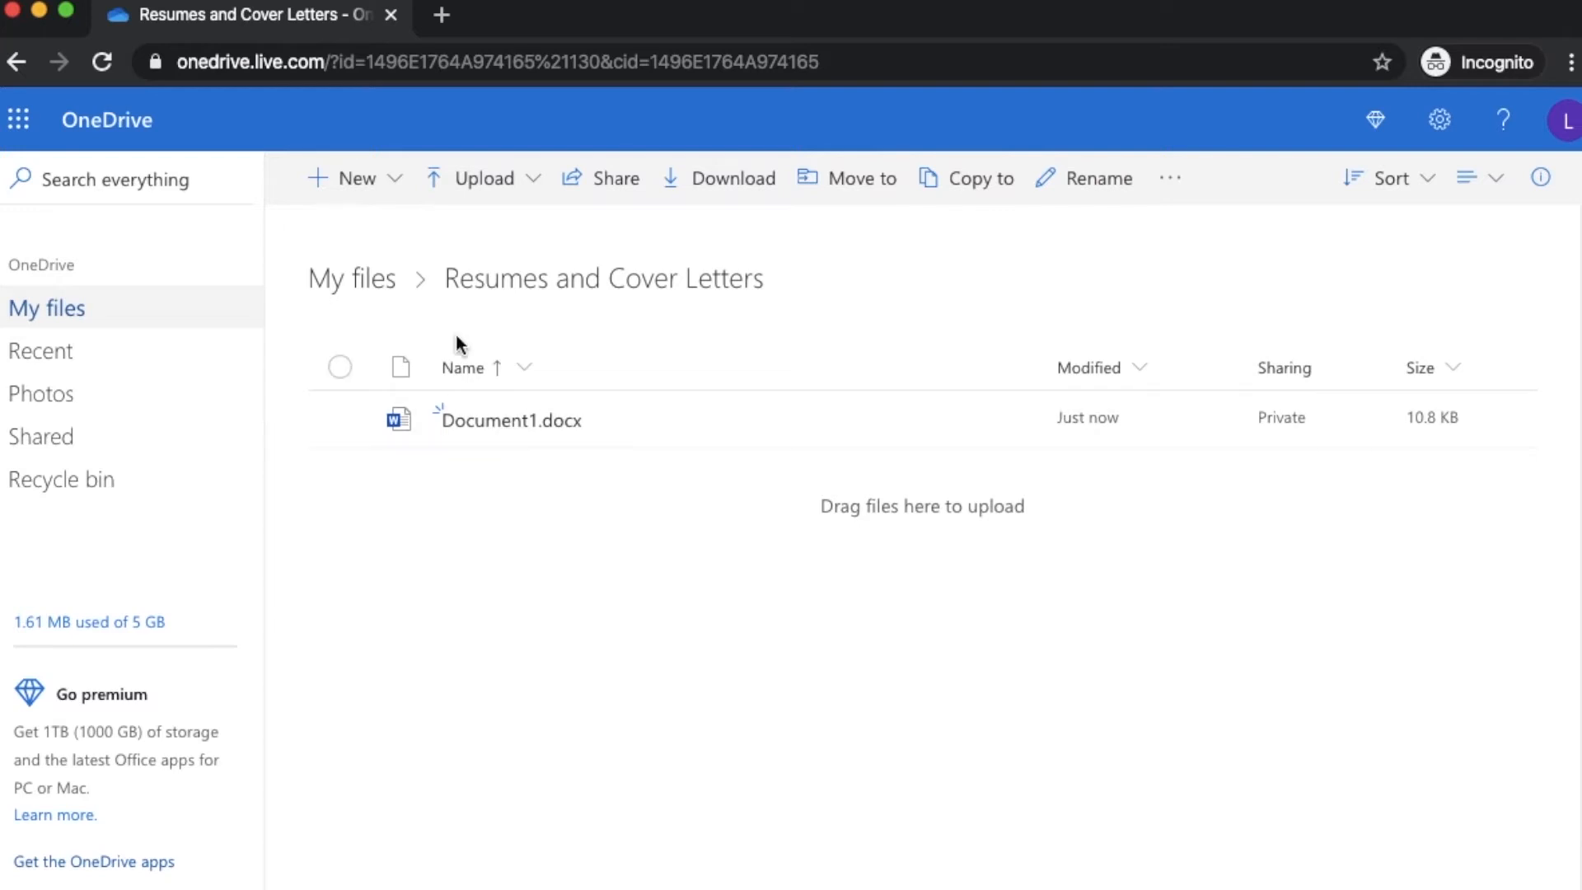
left_click(374, 198)
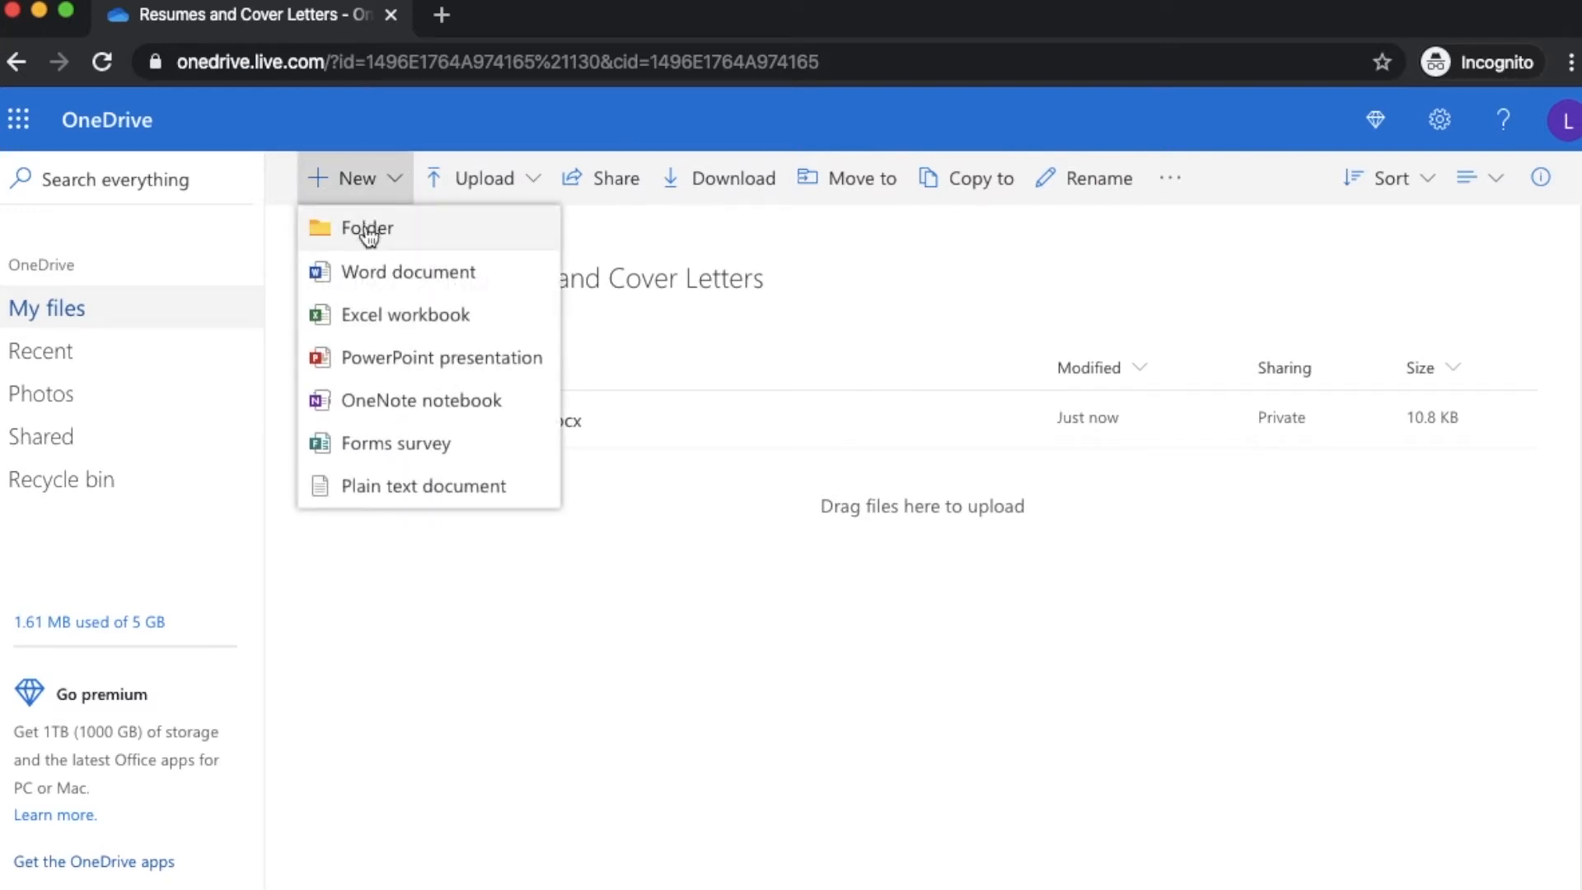
left_click(369, 233)
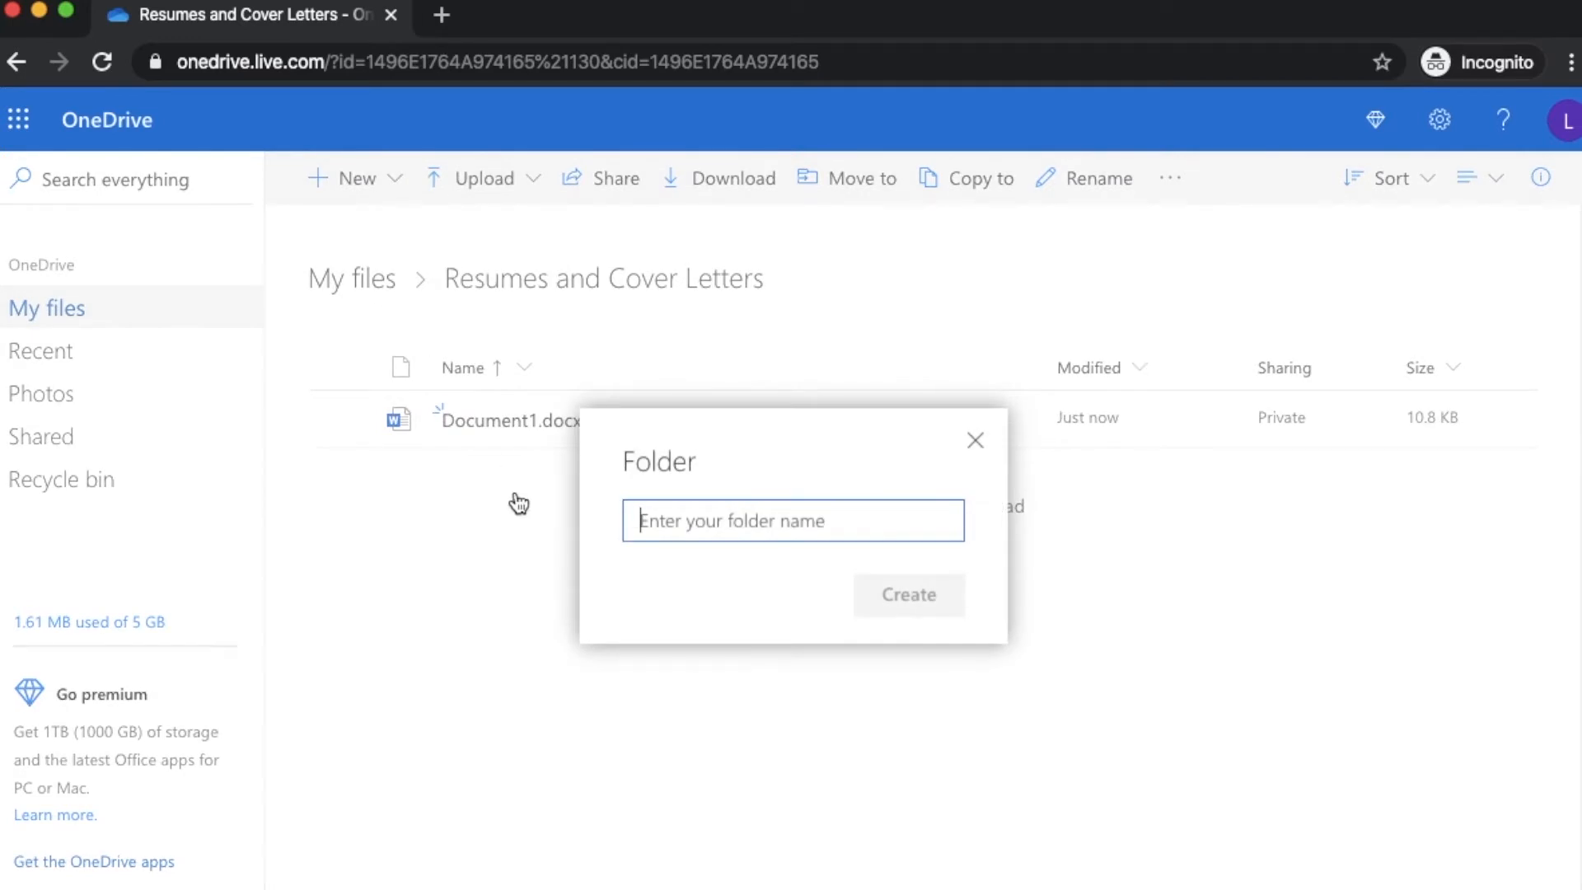
type("Cover Letters")
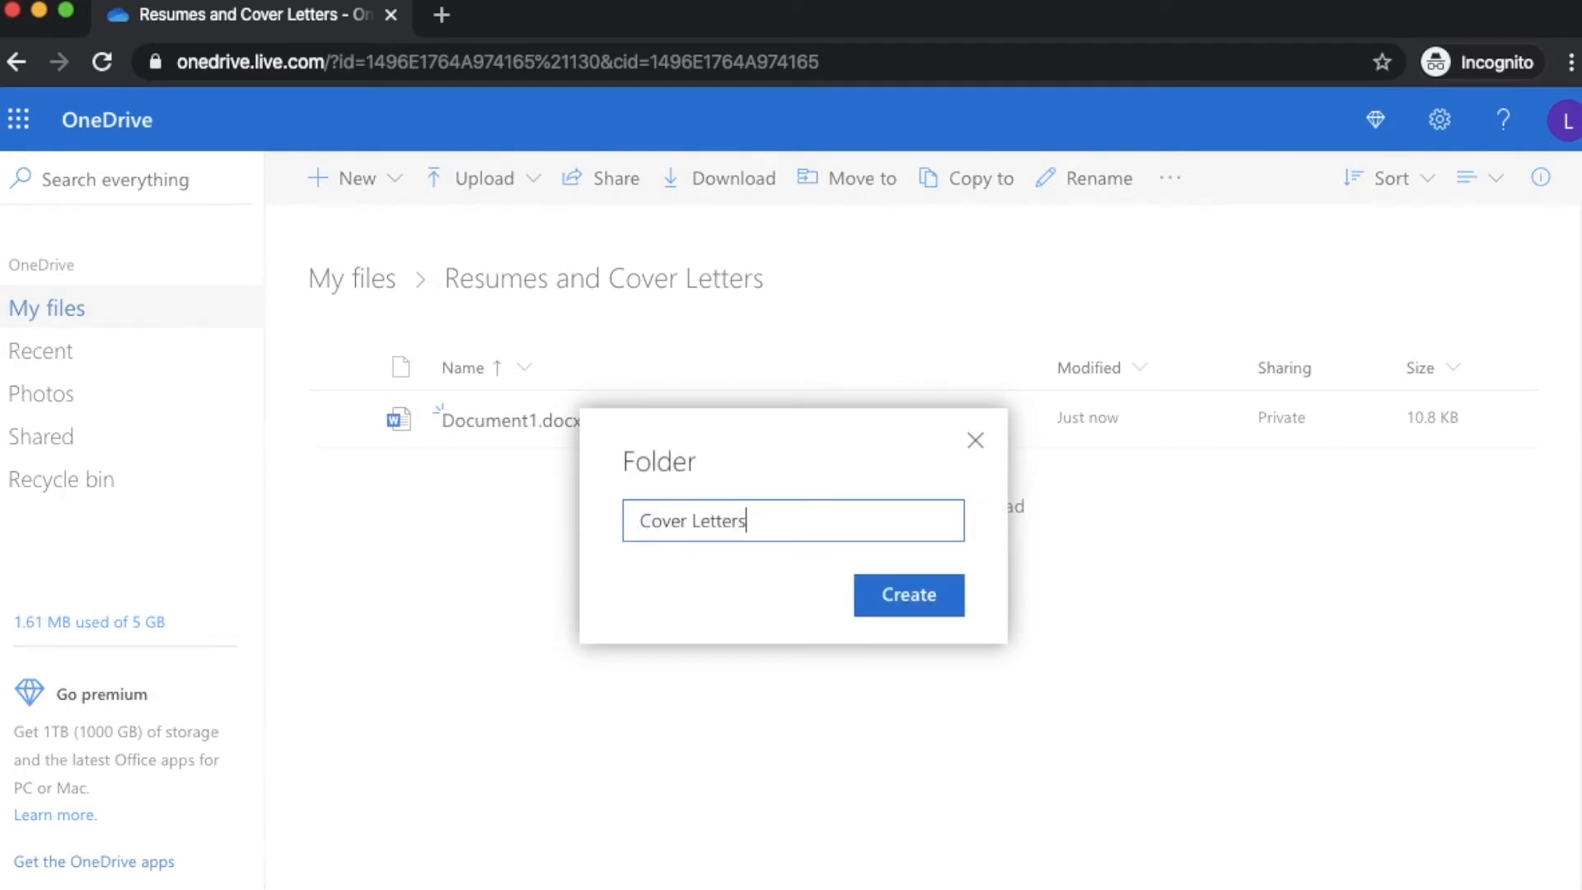
left_click(945, 617)
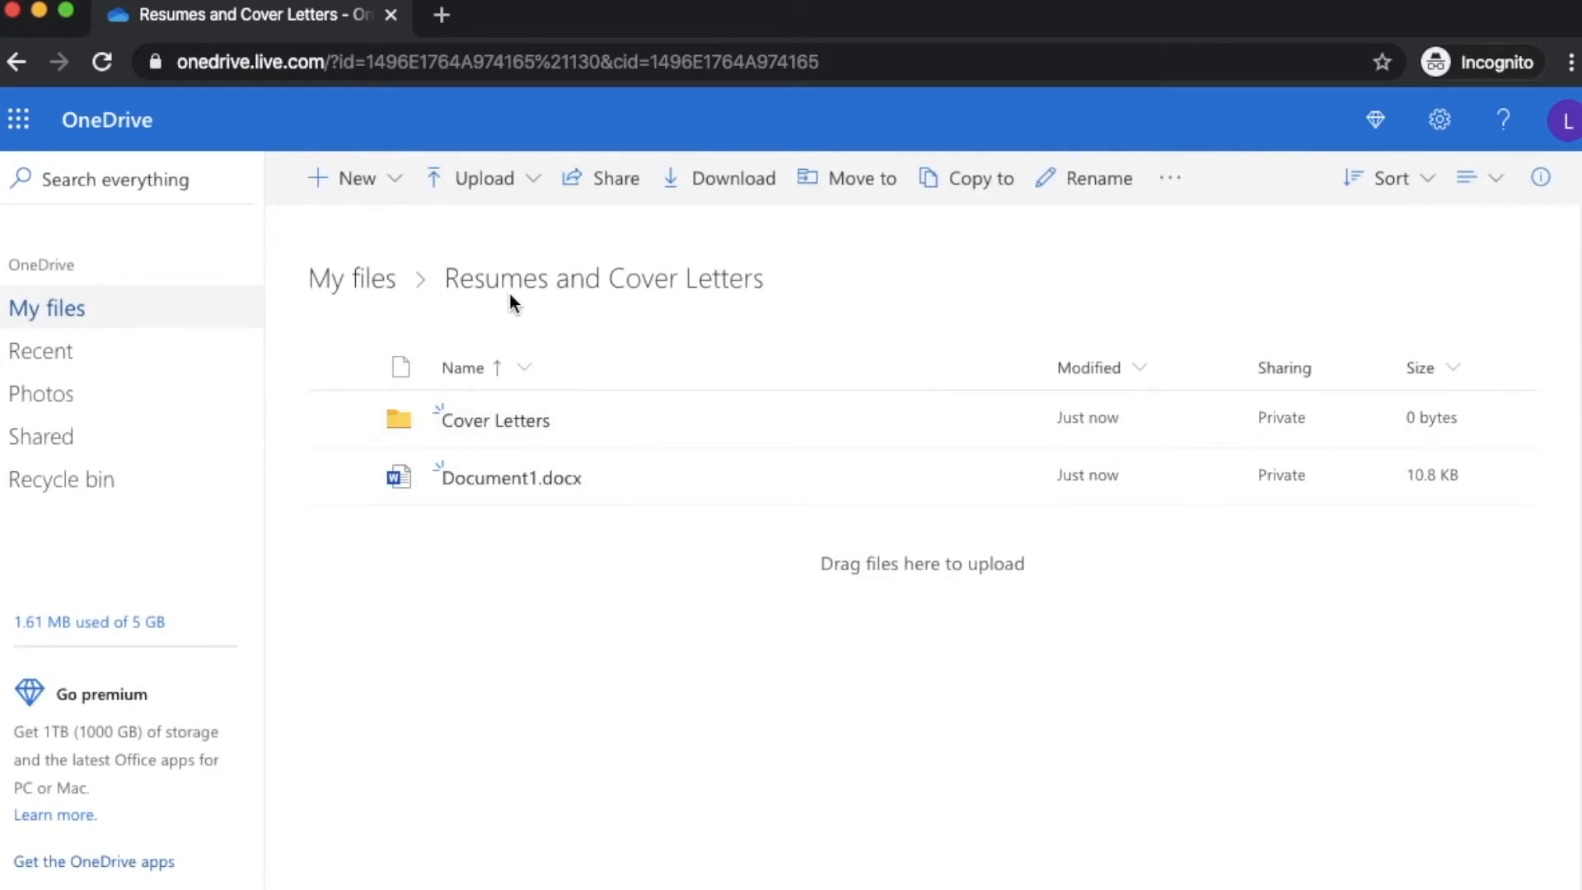
left_click(368, 280)
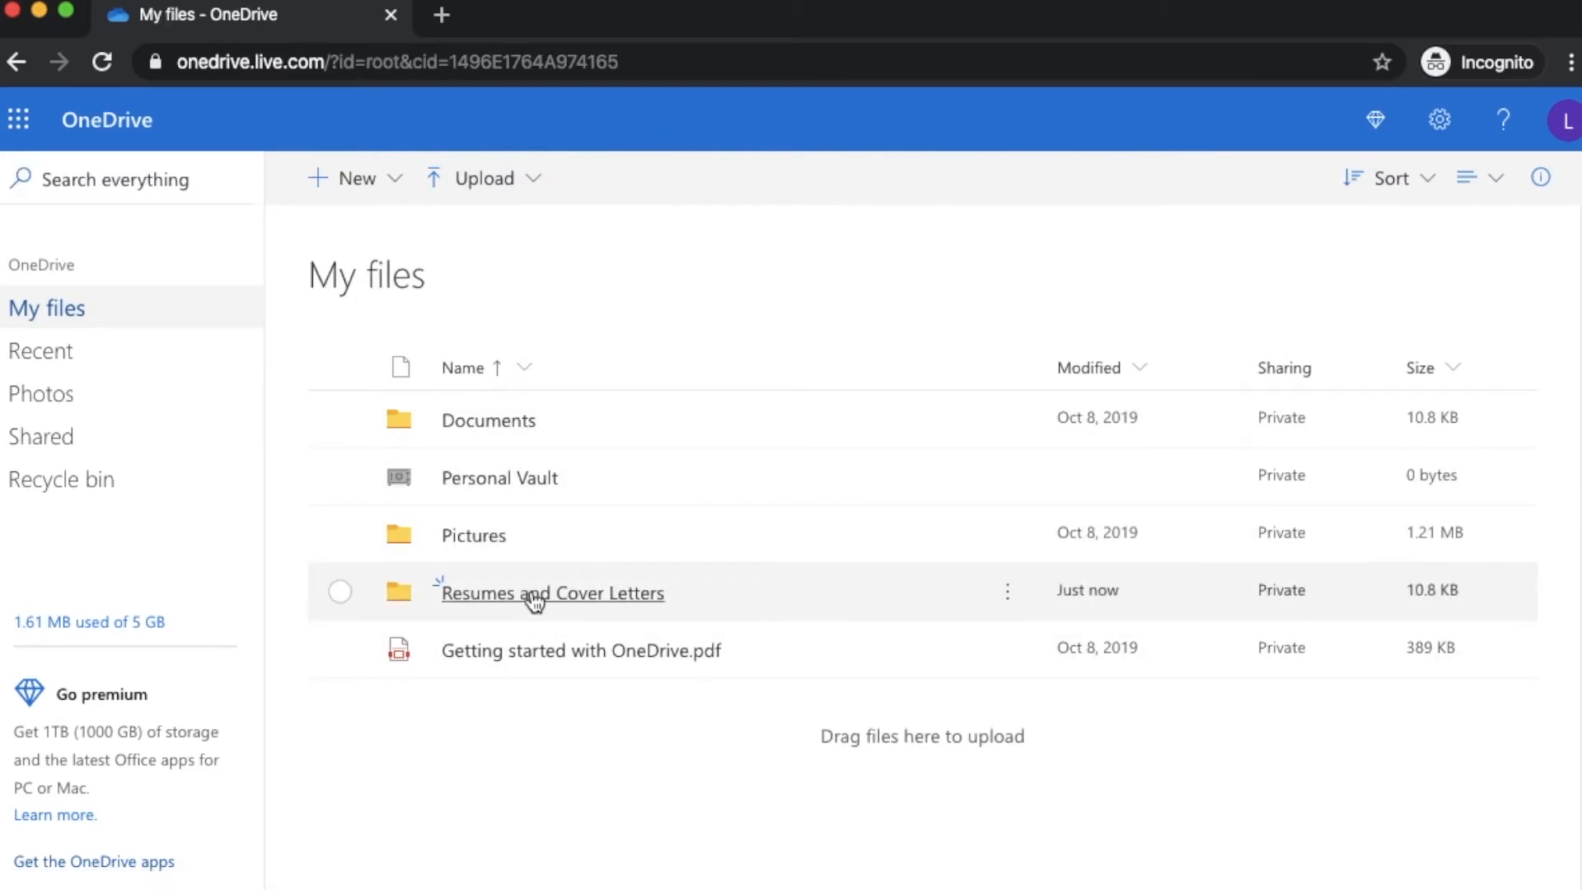
Drop Document1.docx into the Cover Letters subfolder, check it there, then go back up one level
left_click(531, 592)
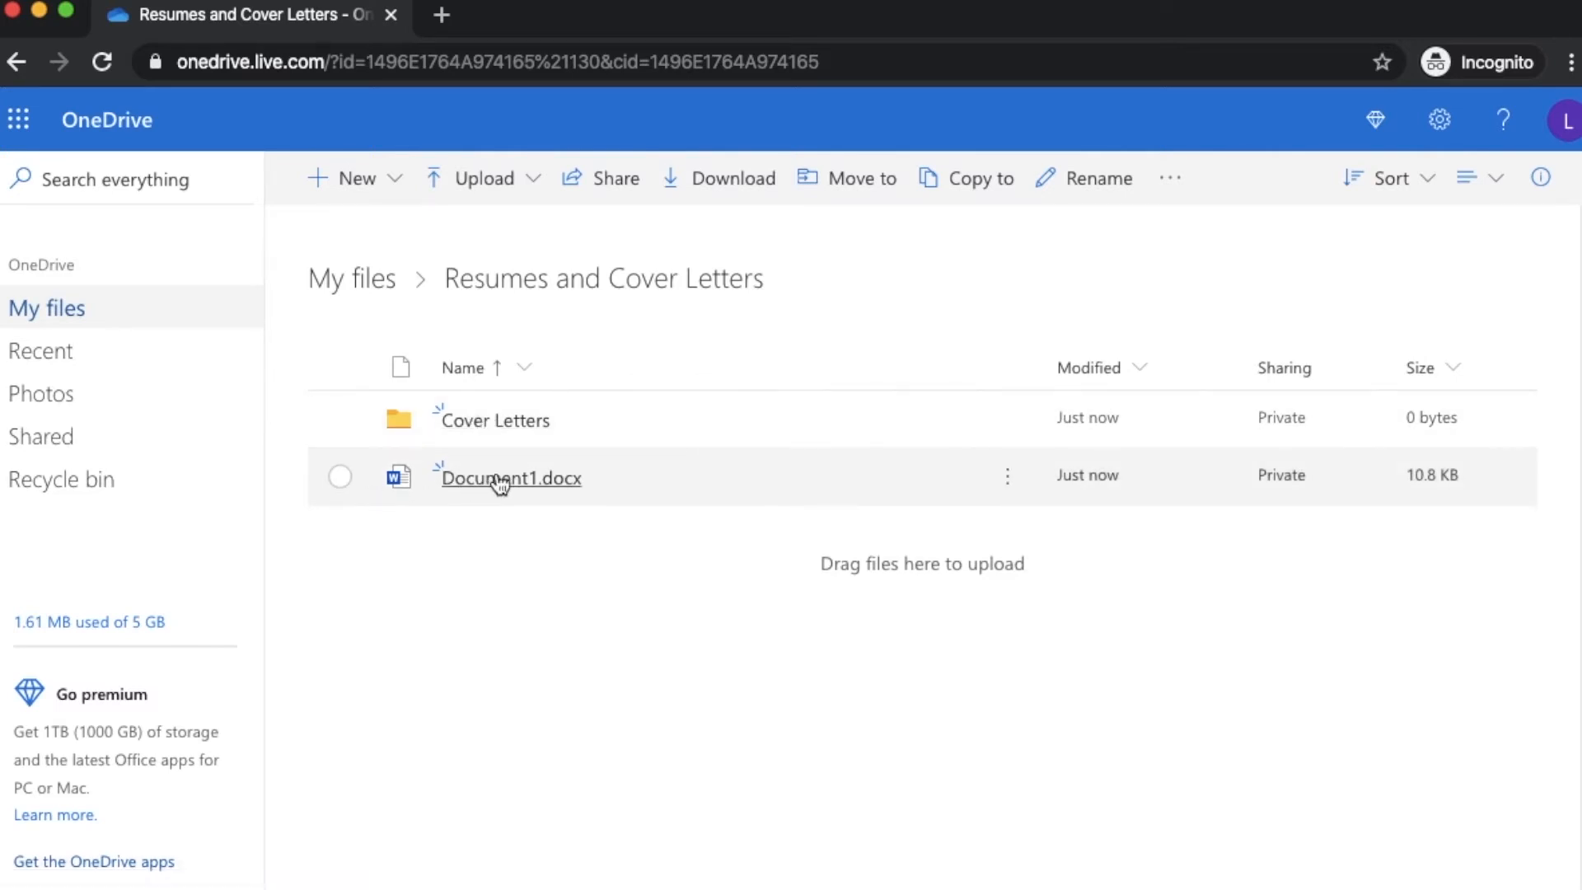
left_click_drag(646, 469, 516, 432)
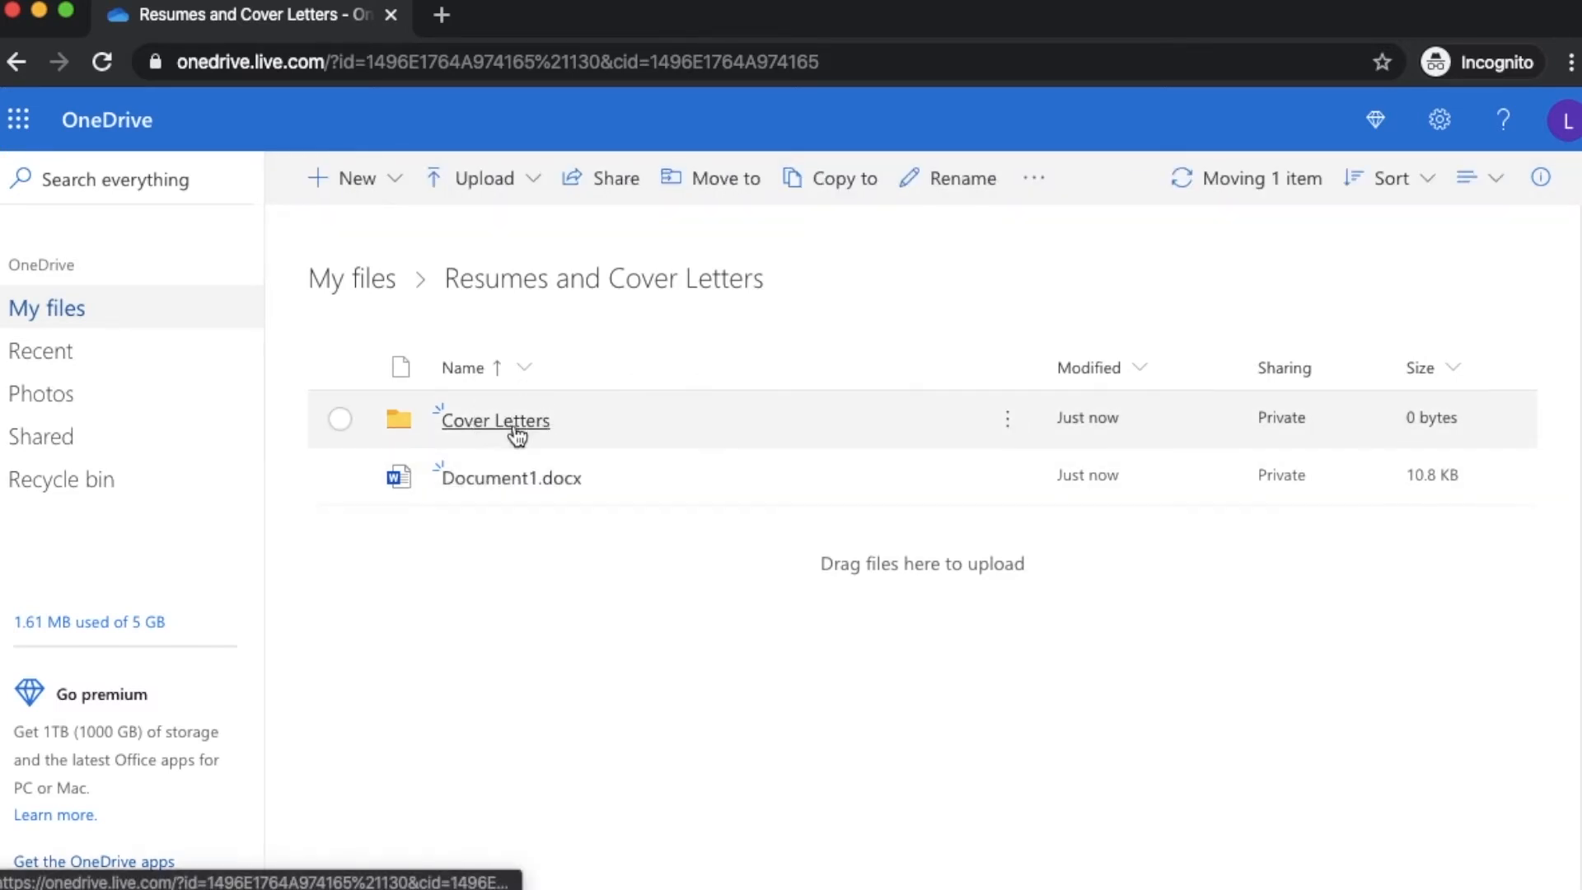
left_click(515, 427)
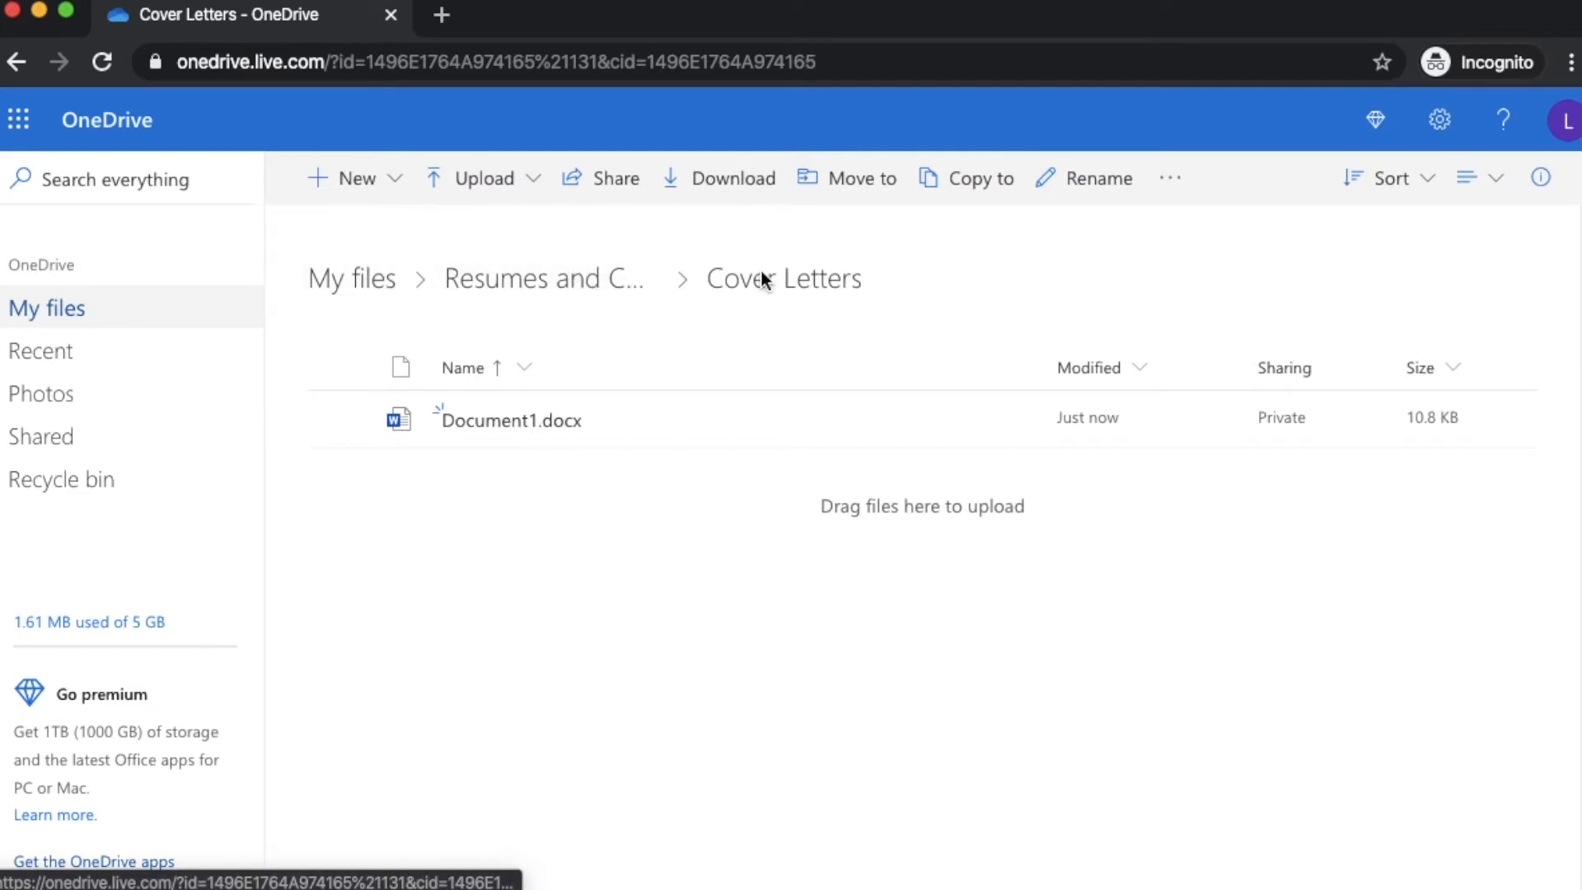
left_click_drag(715, 276, 854, 283)
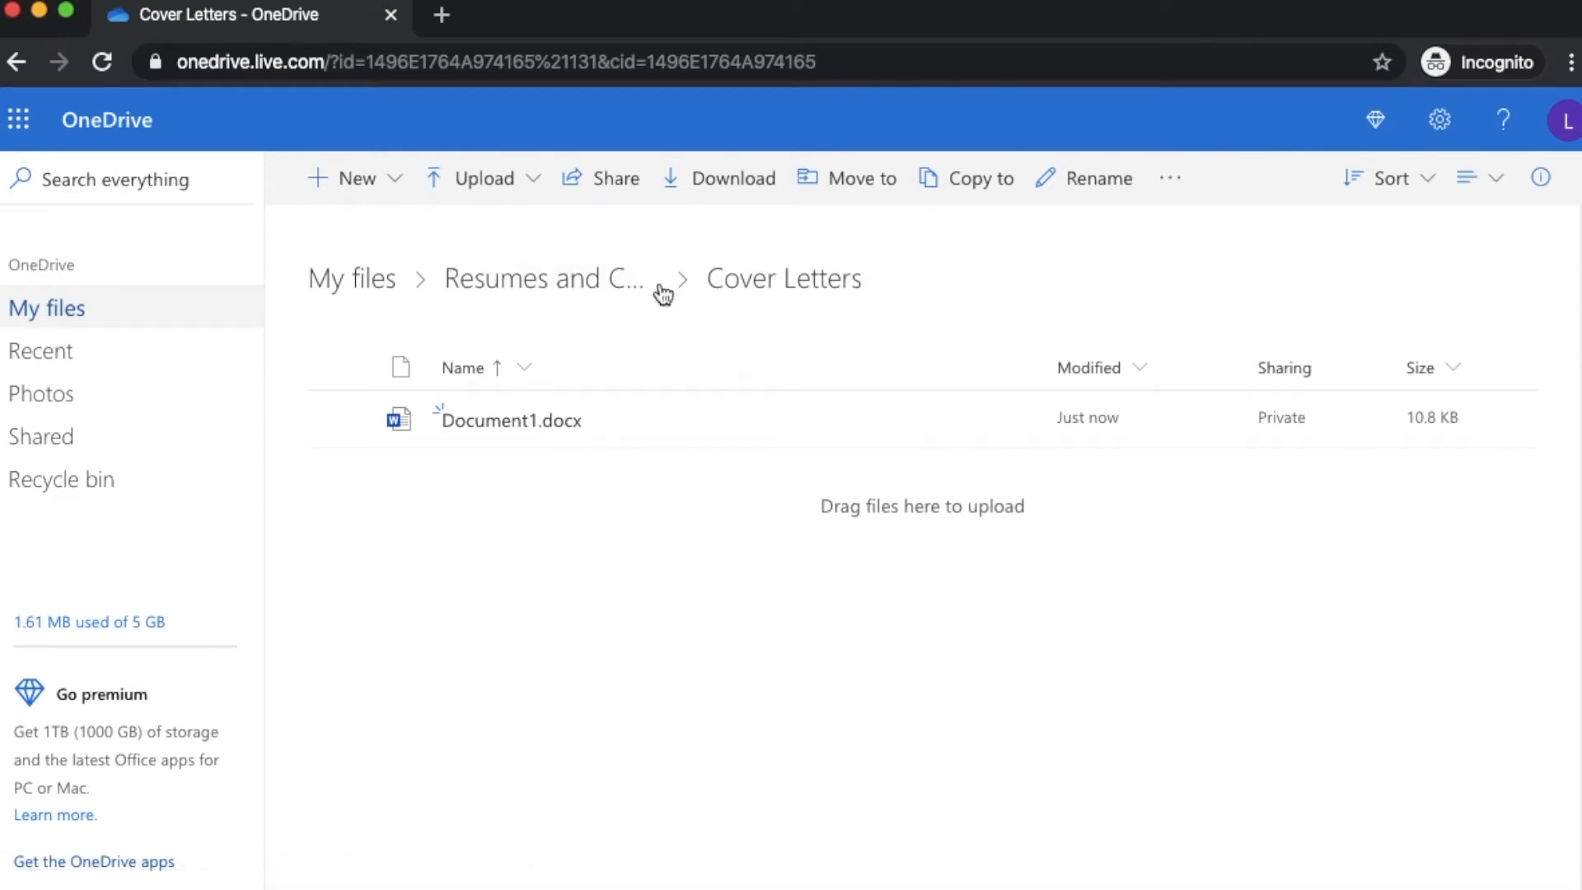
left_click(539, 295)
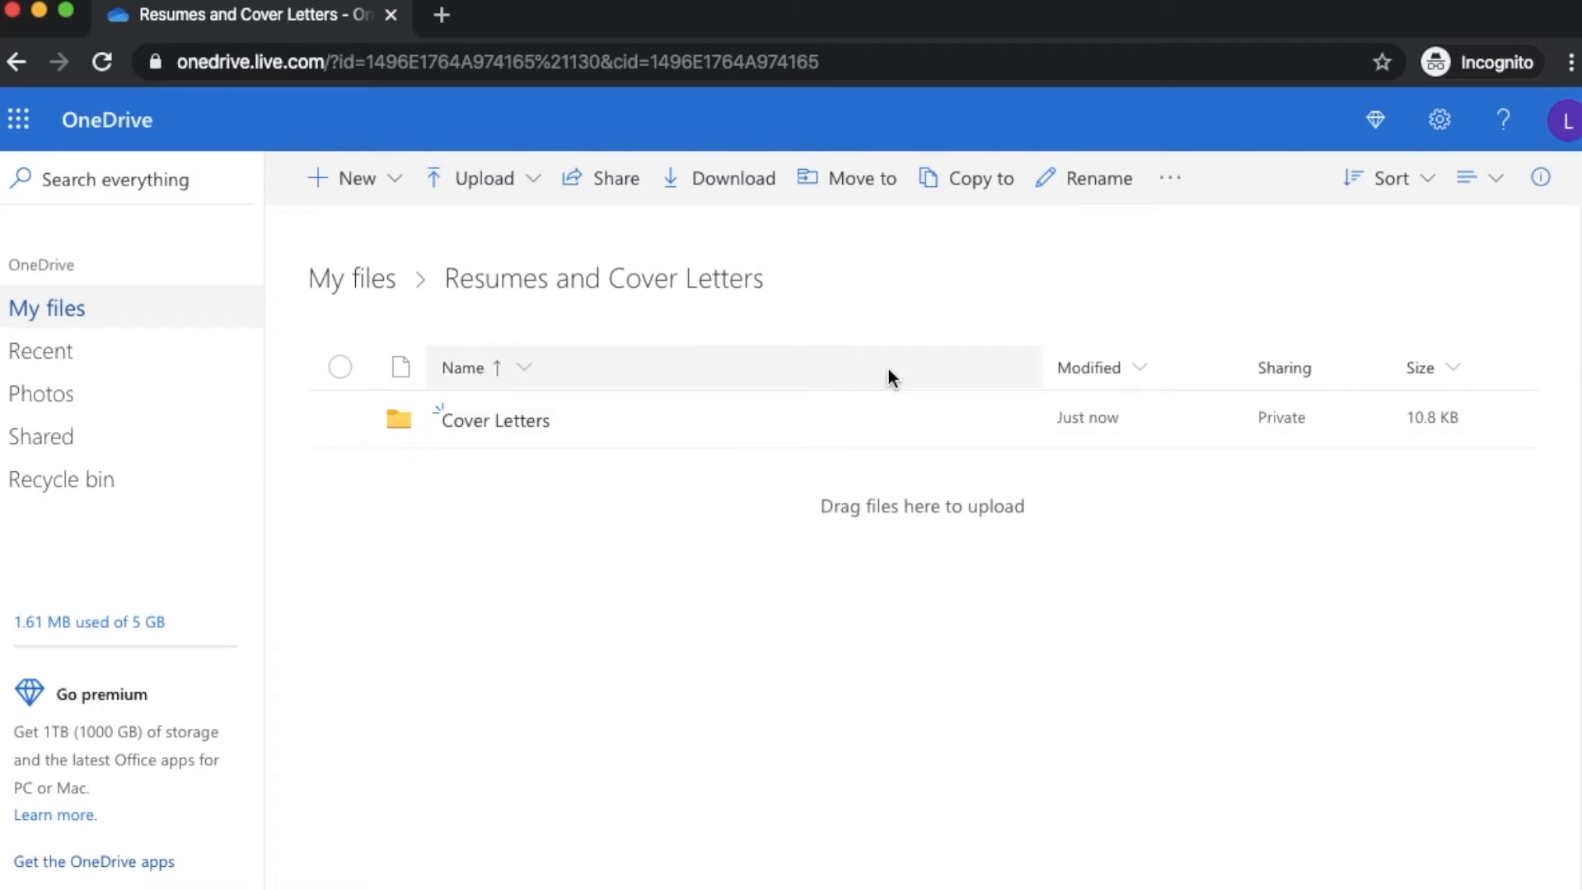
left_click(366, 281)
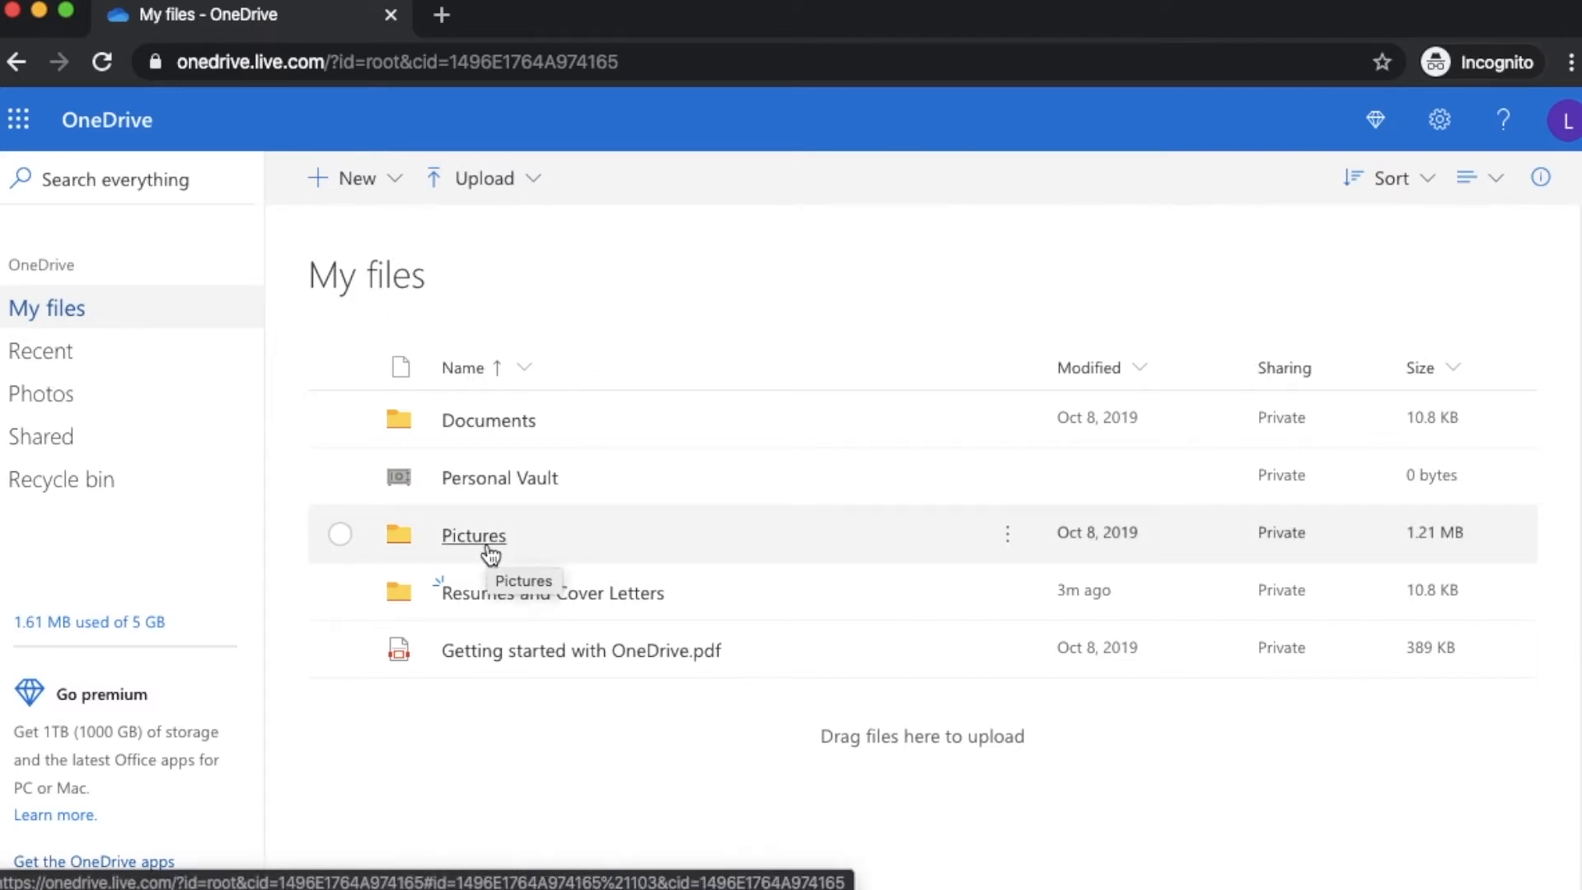
left_click(1469, 190)
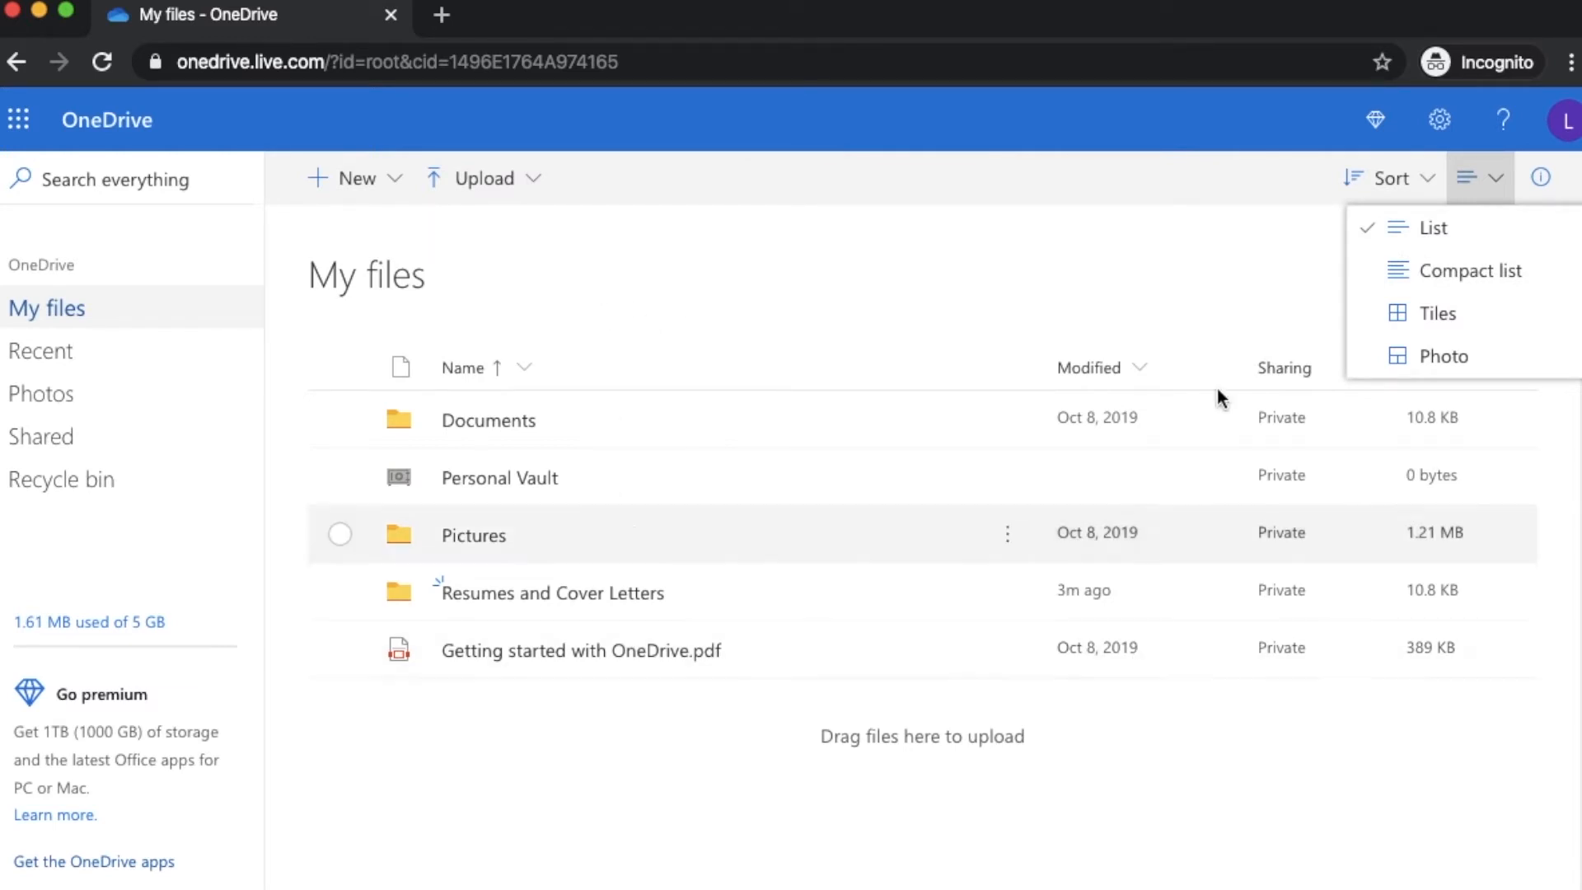
left_click(1212, 284)
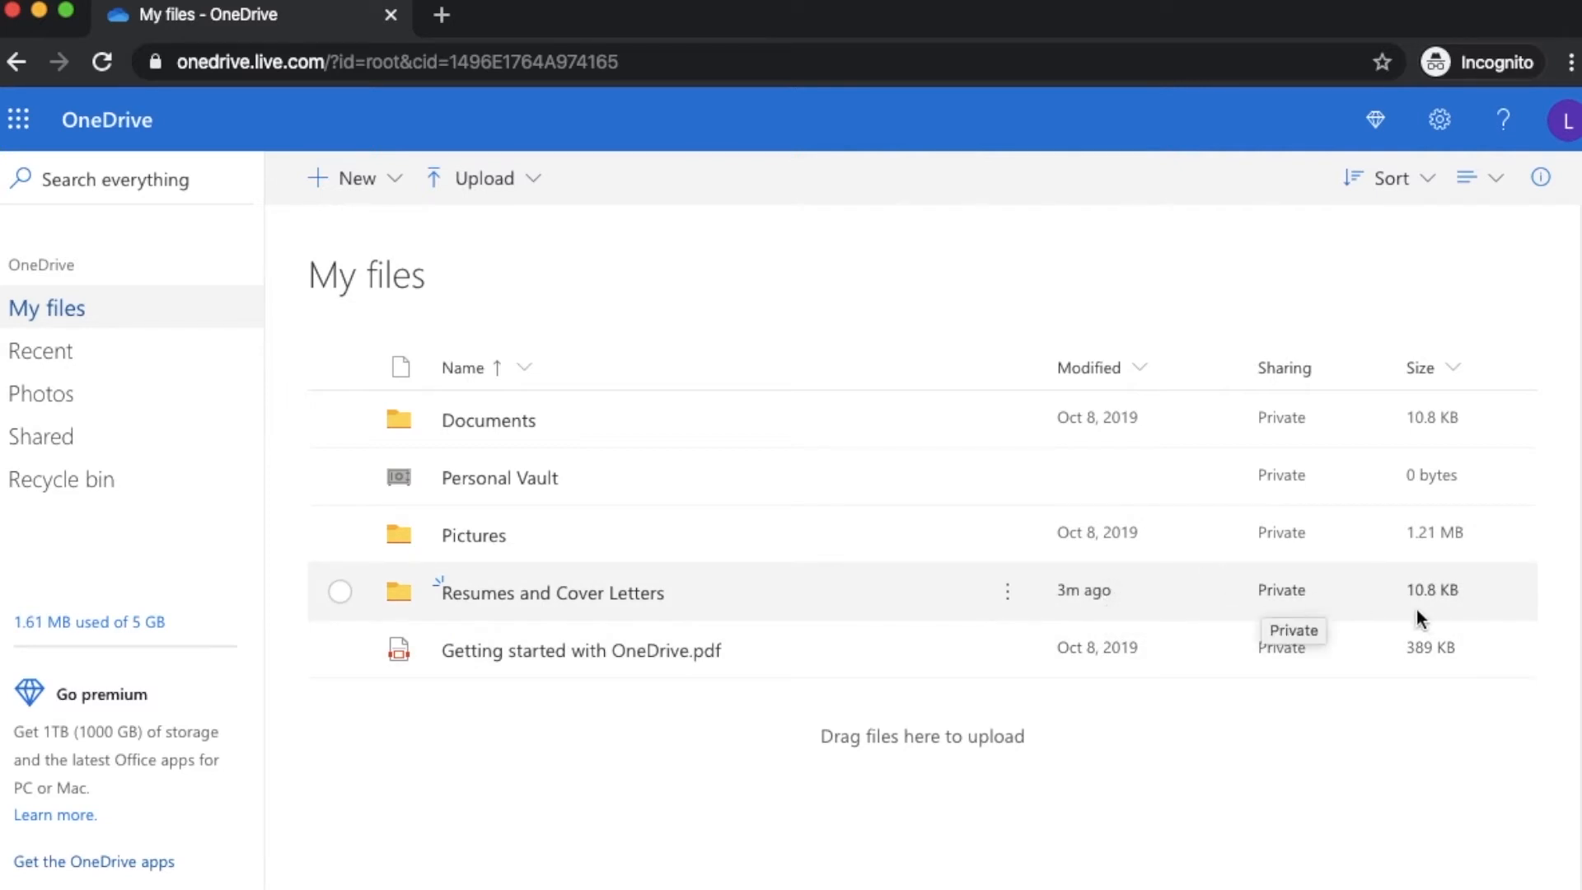
left_click(524, 593)
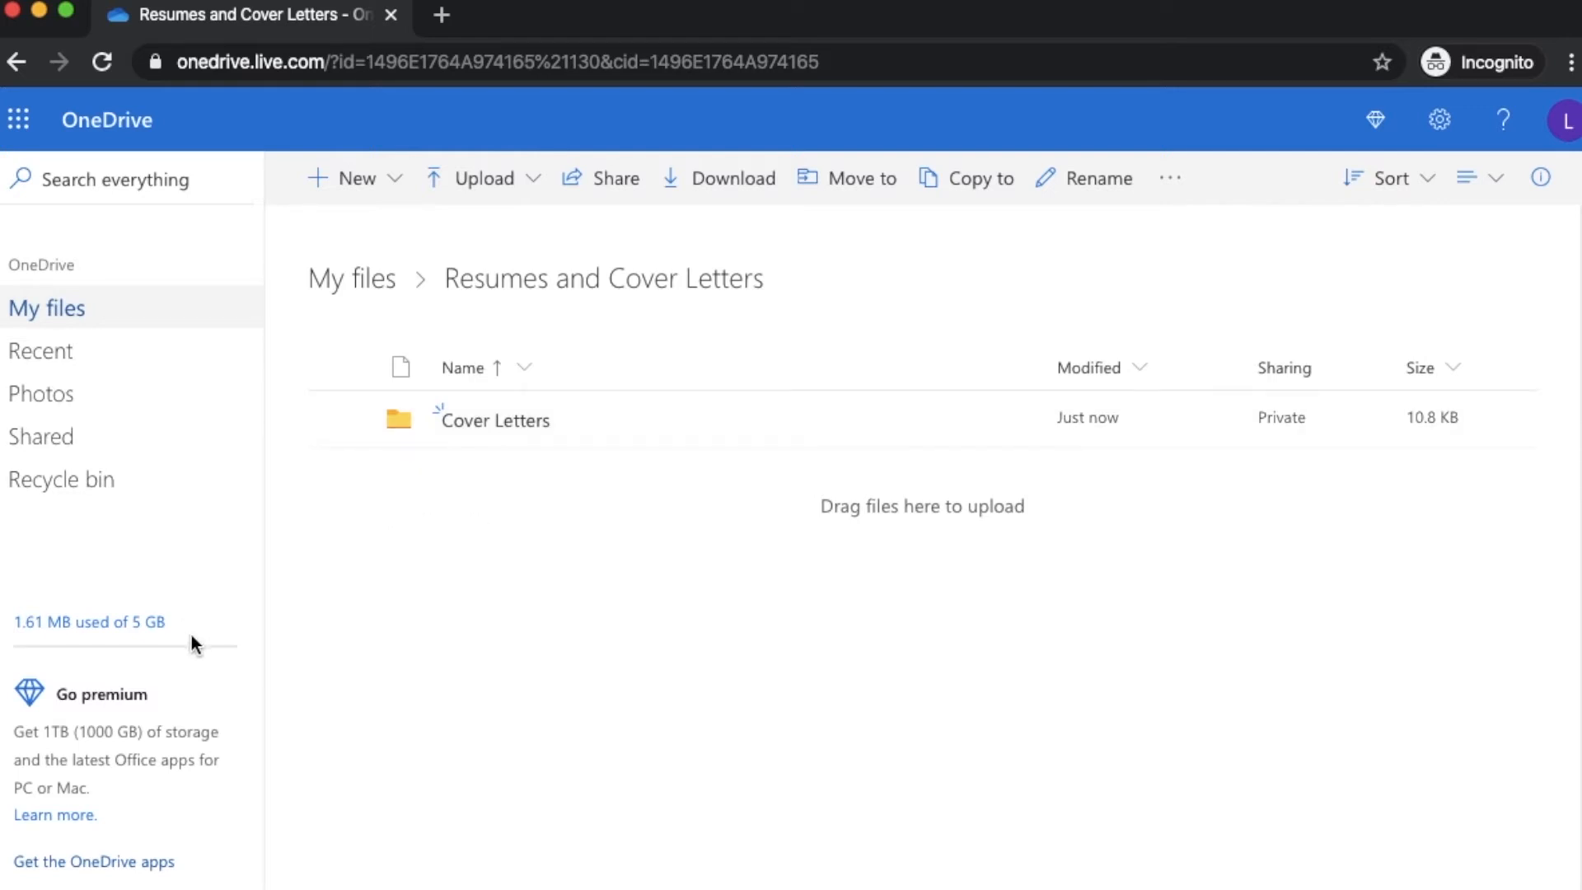
Go back to the top-level My files listing, where Resumes and Cover Letters shows 10.8 KB
left_click(373, 280)
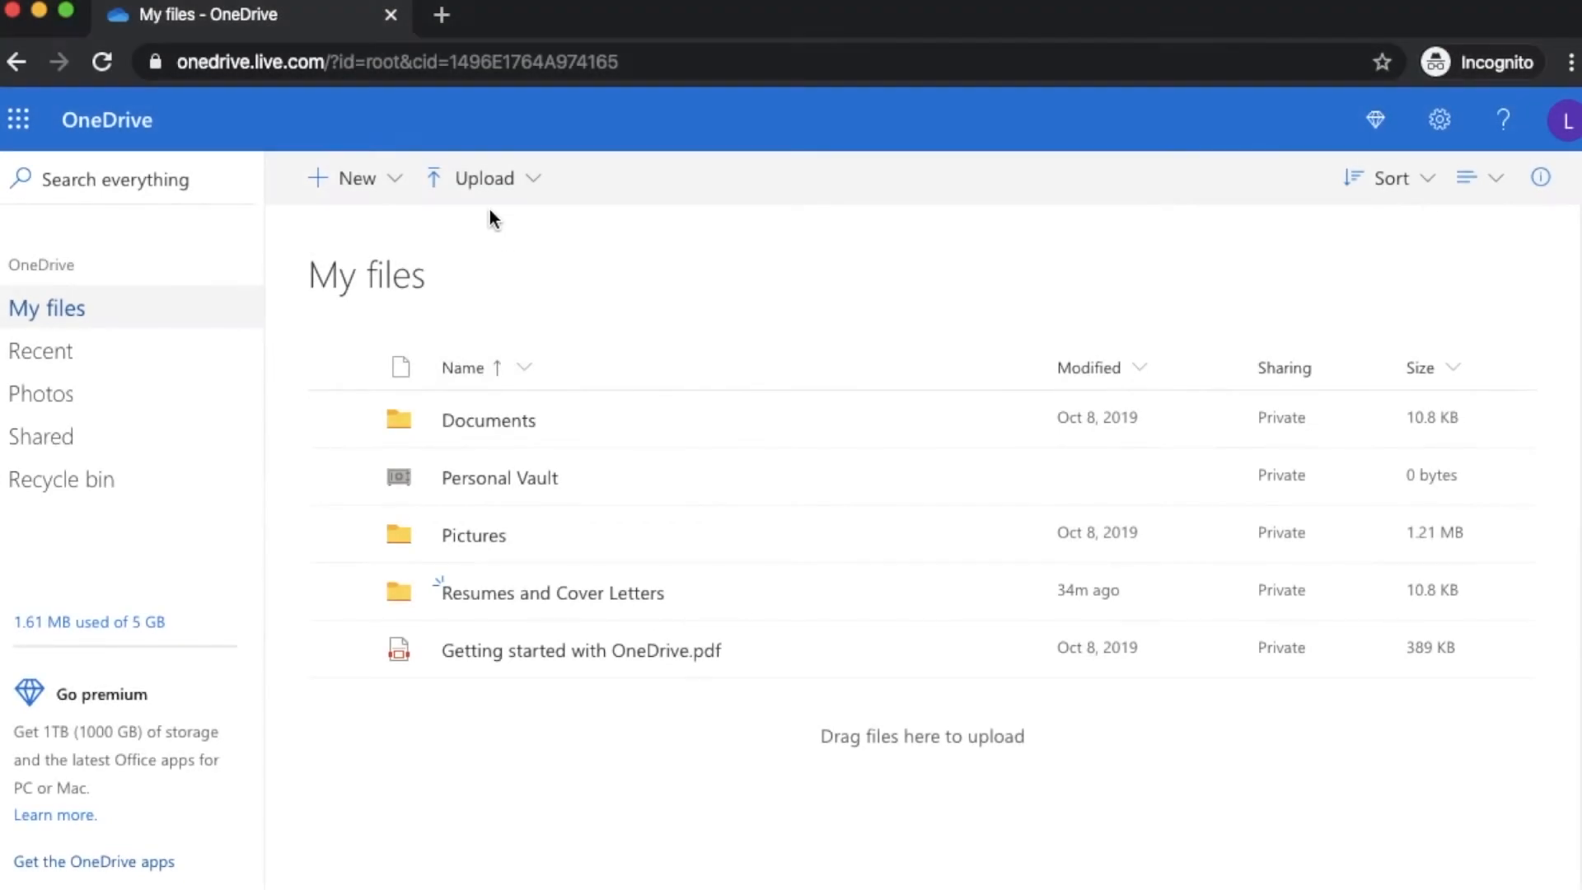
Upload the Desktop file 'Test Document for Basics of OneDrive Video.docx' (10.8 KB) into My files
left_click(523, 183)
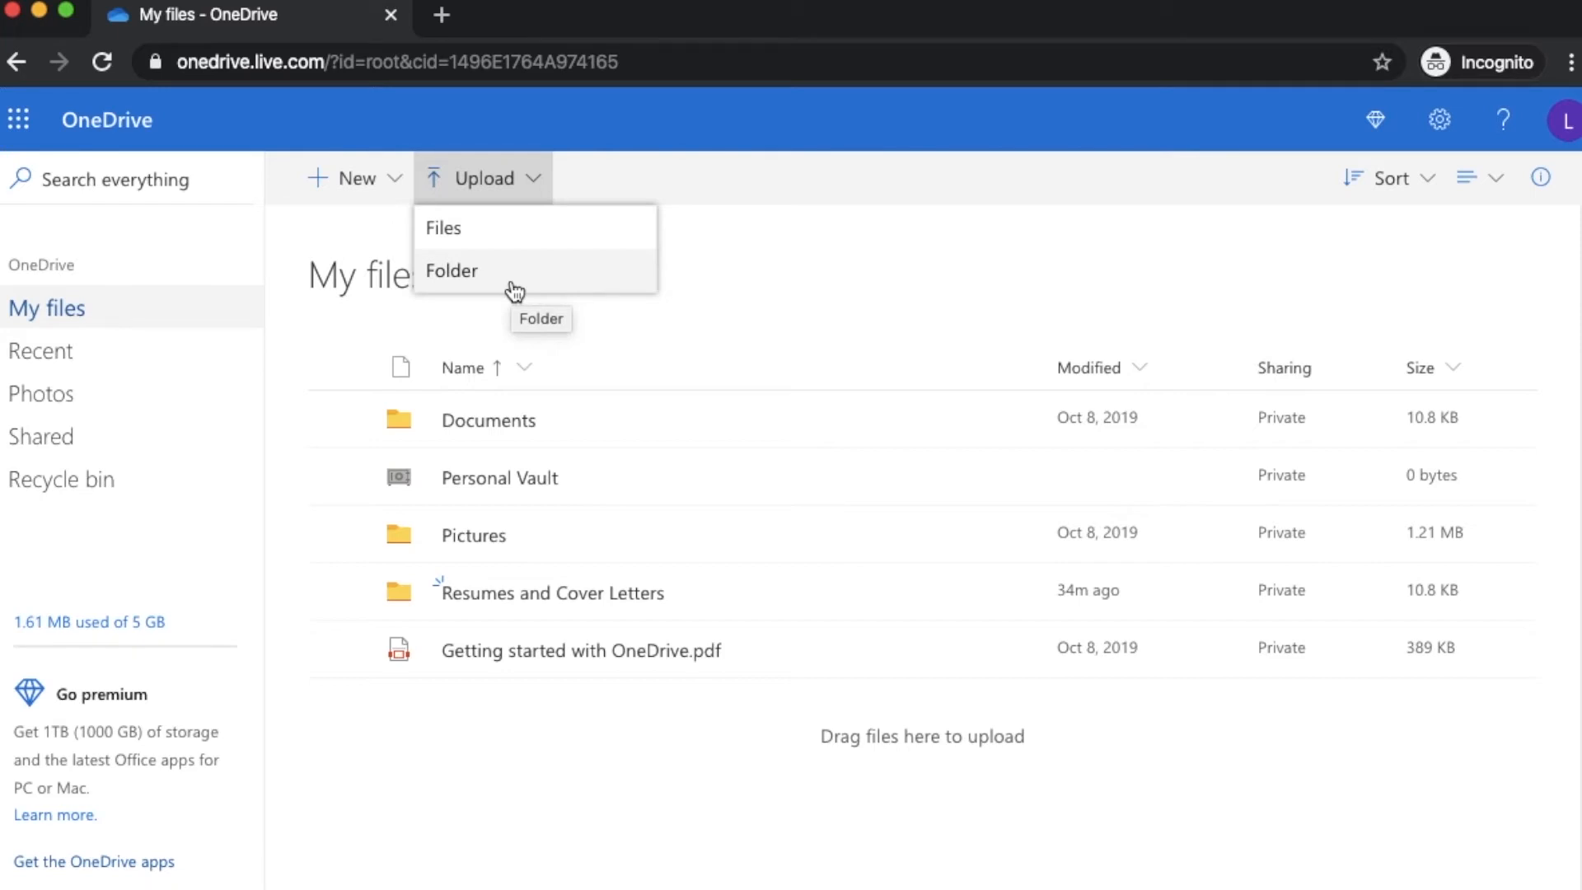
left_click(468, 237)
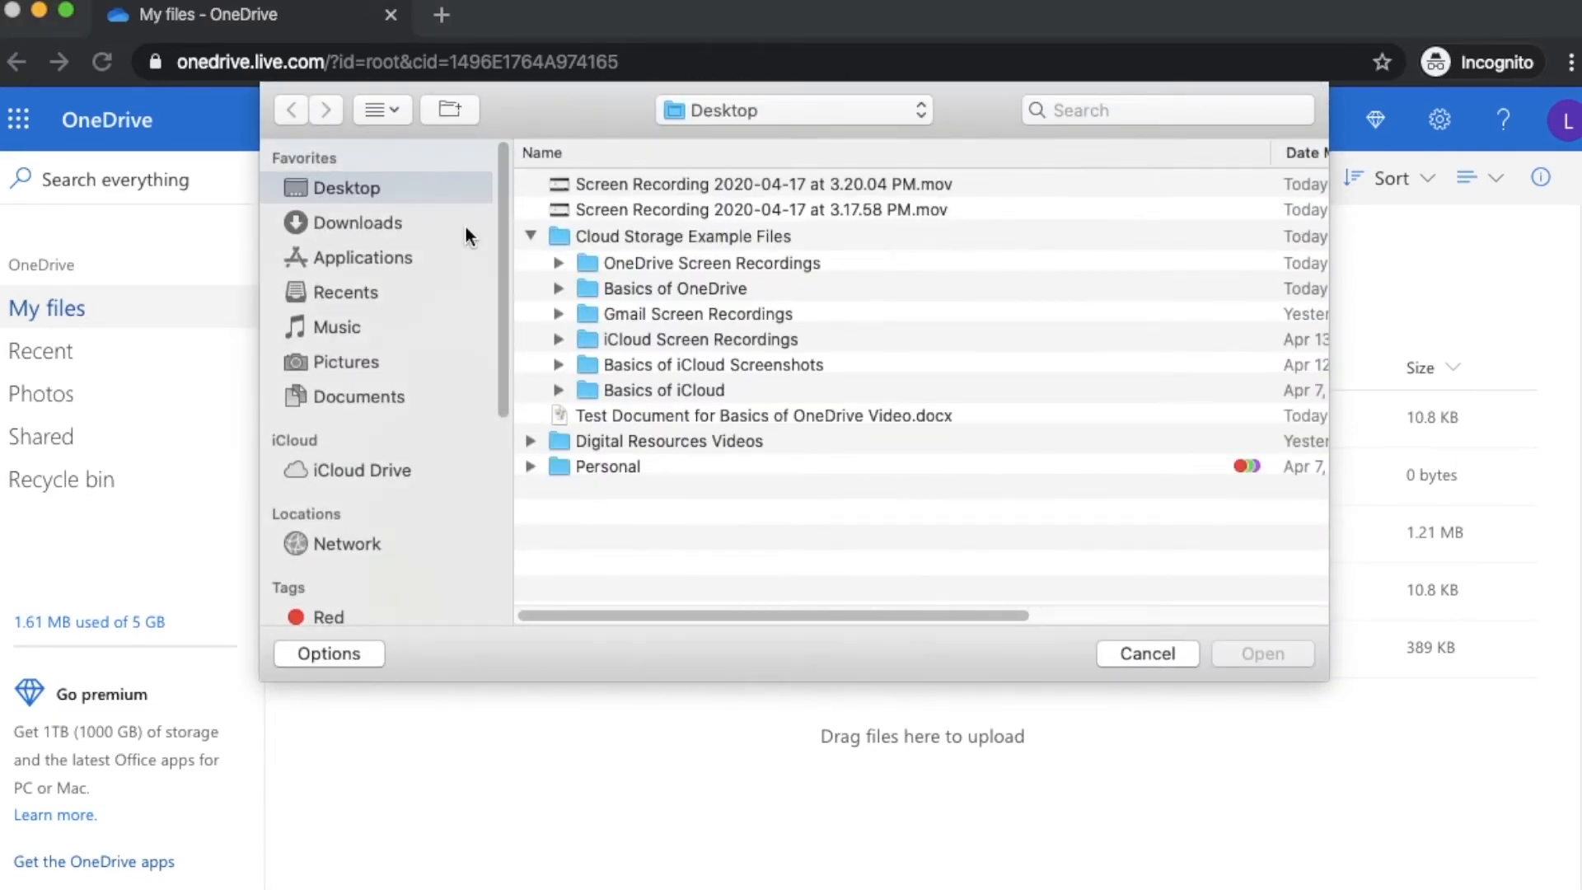
left_click(529, 235)
left_click(601, 268)
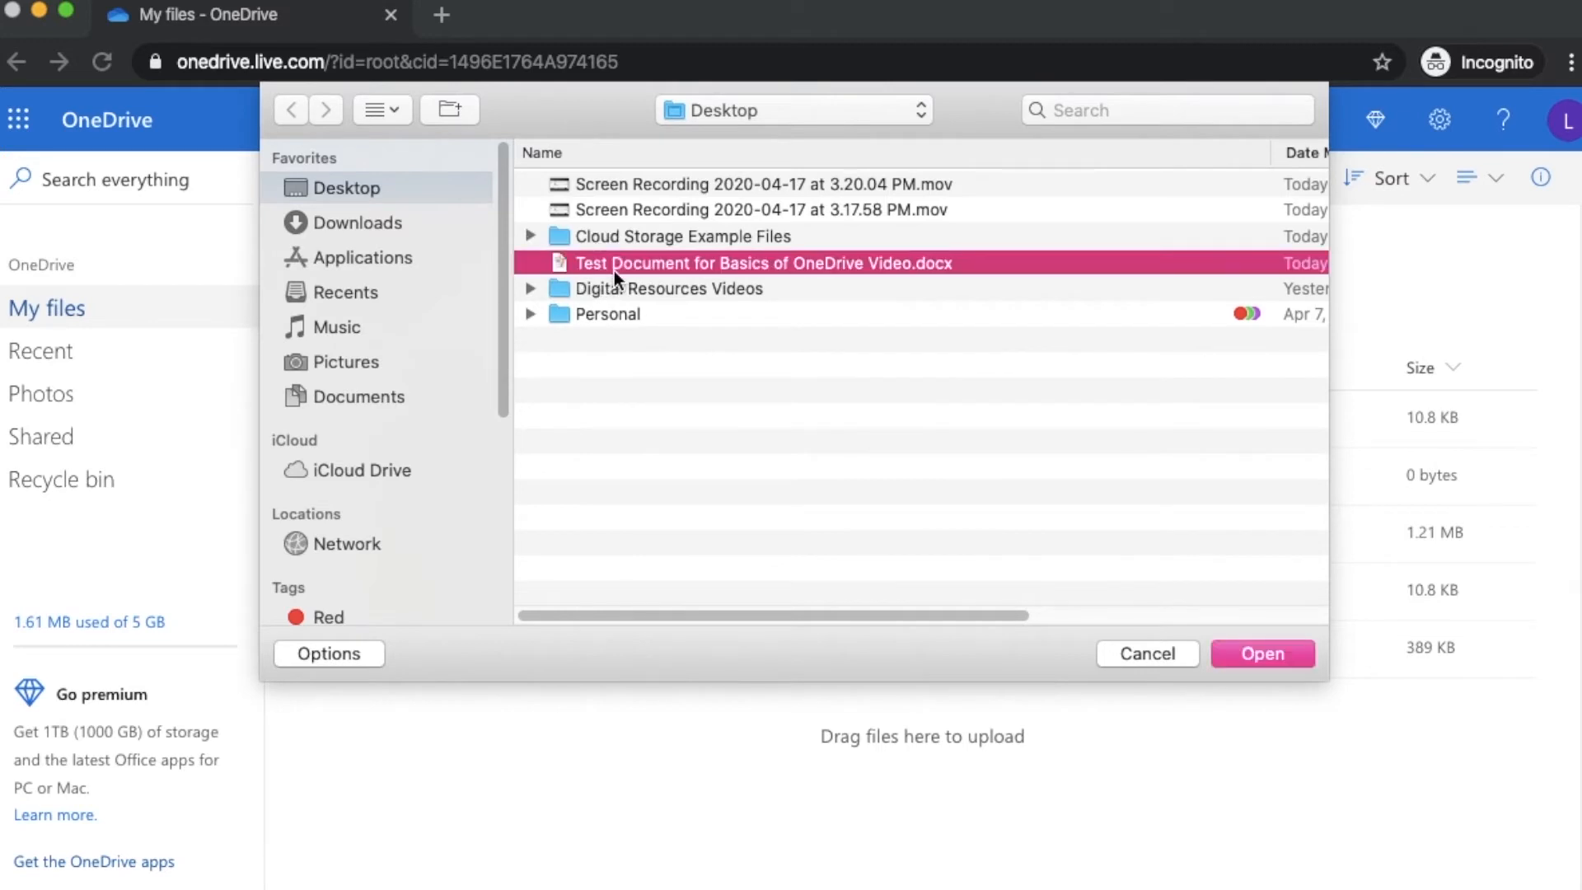
left_click(1288, 659)
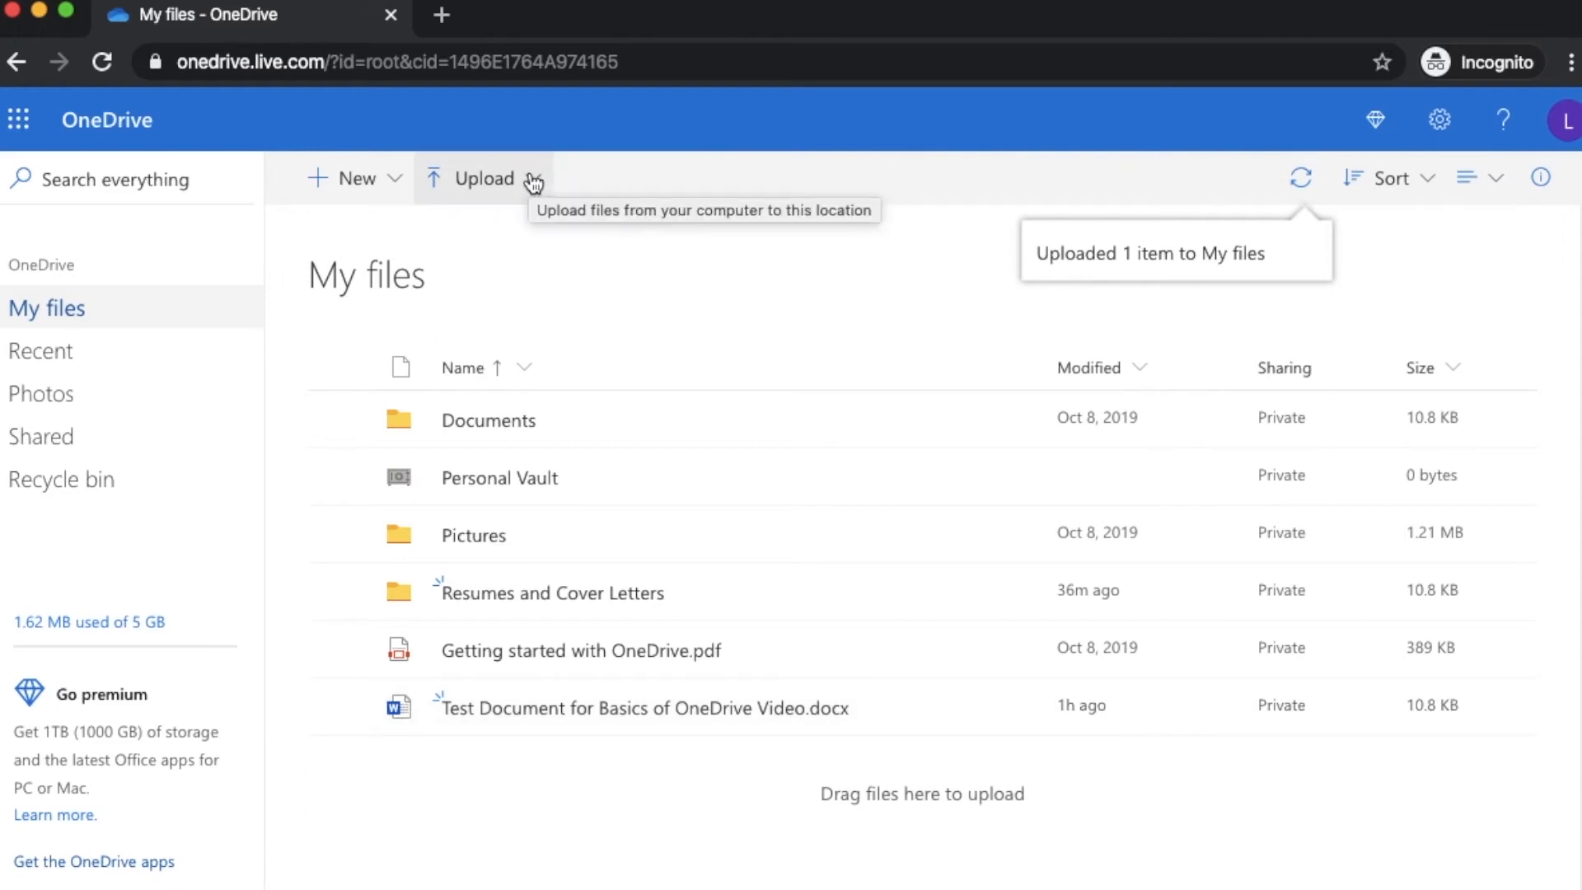
Upload the Basics of OneDrive folder and its 3 files from Cloud Storage Example Files
left_click(533, 181)
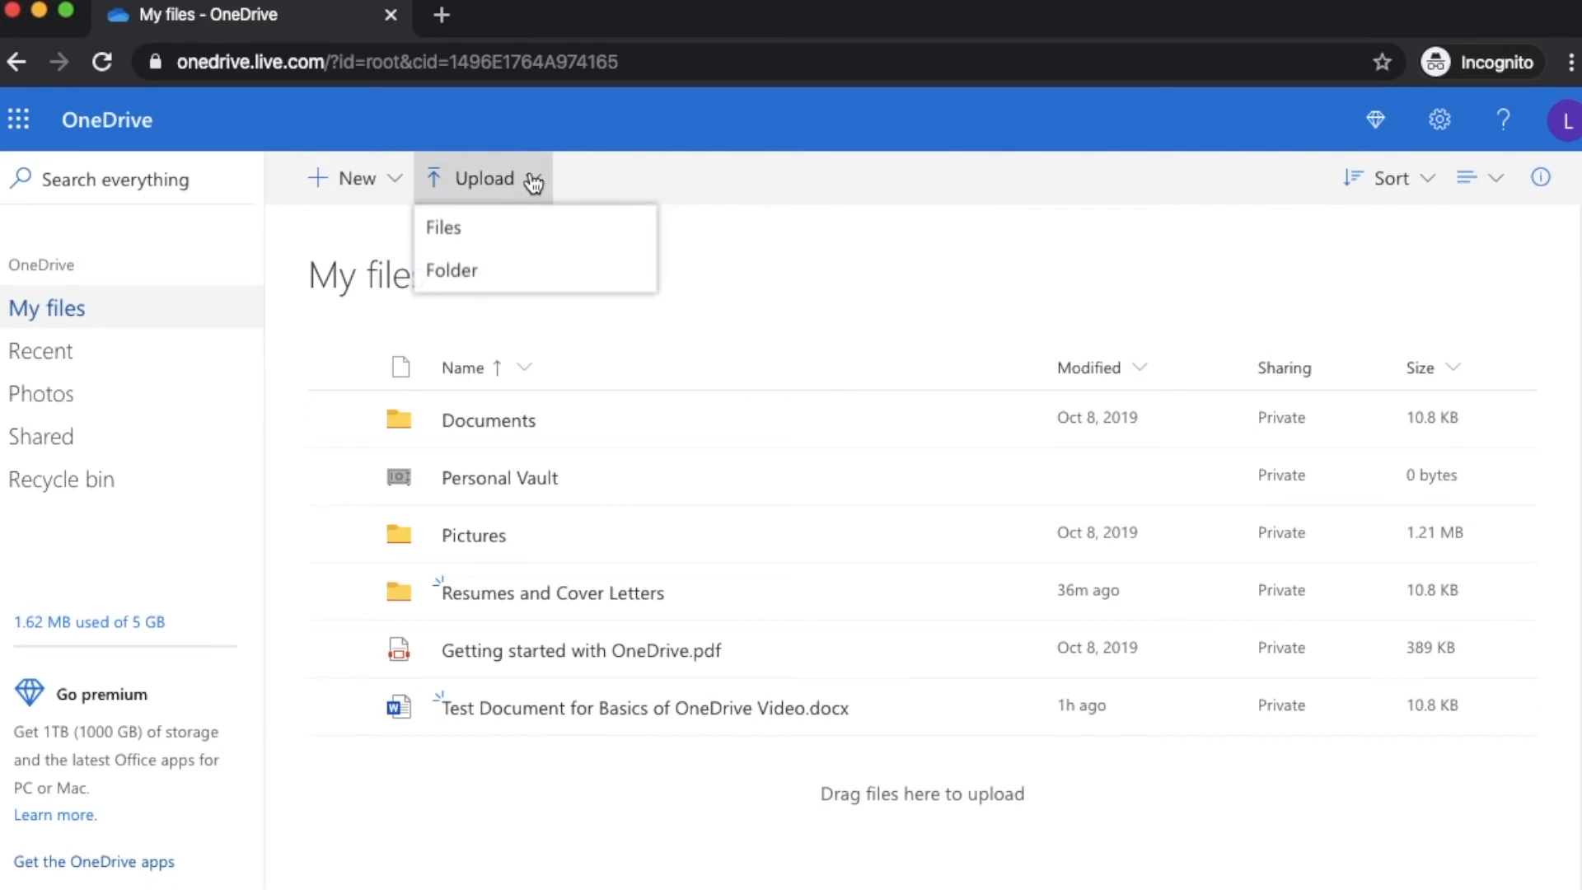
left_click(468, 285)
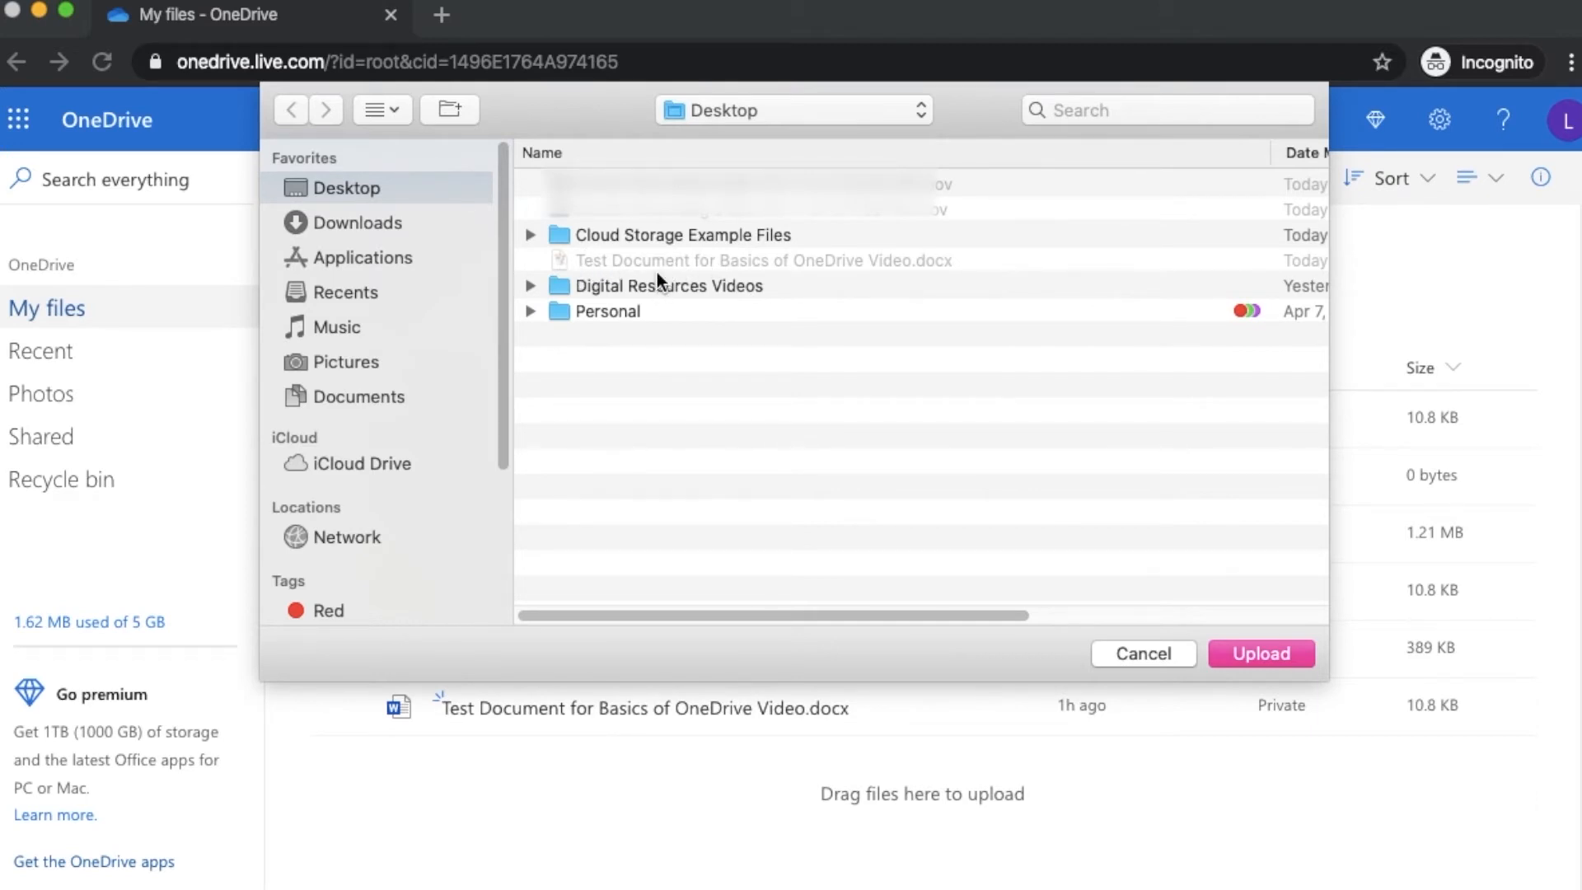
left_click(529, 234)
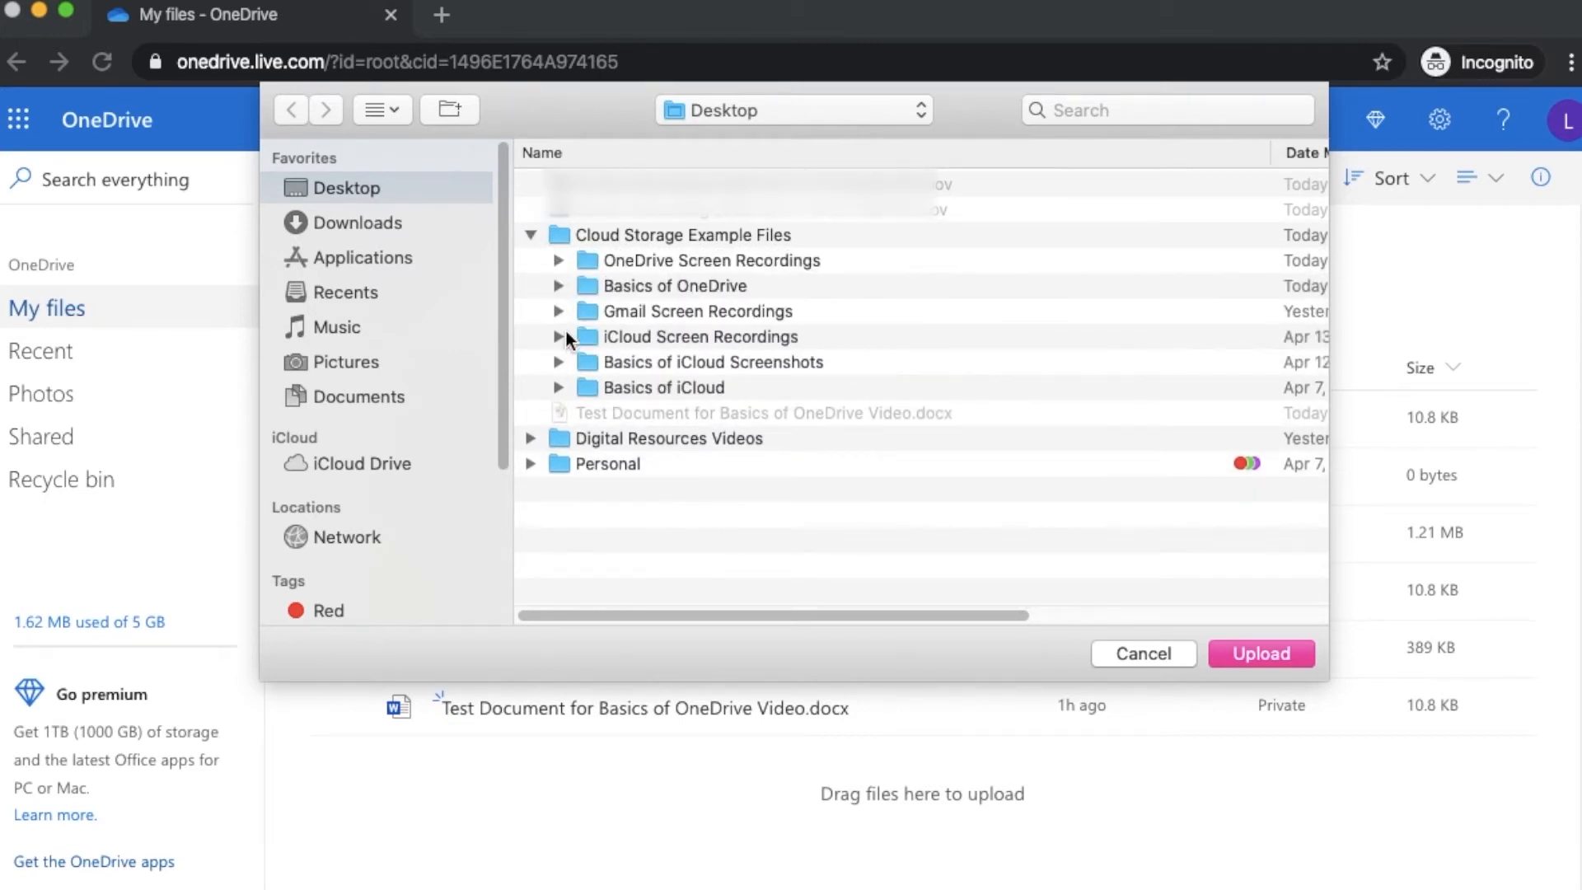
left_click(562, 285)
left_click(639, 283)
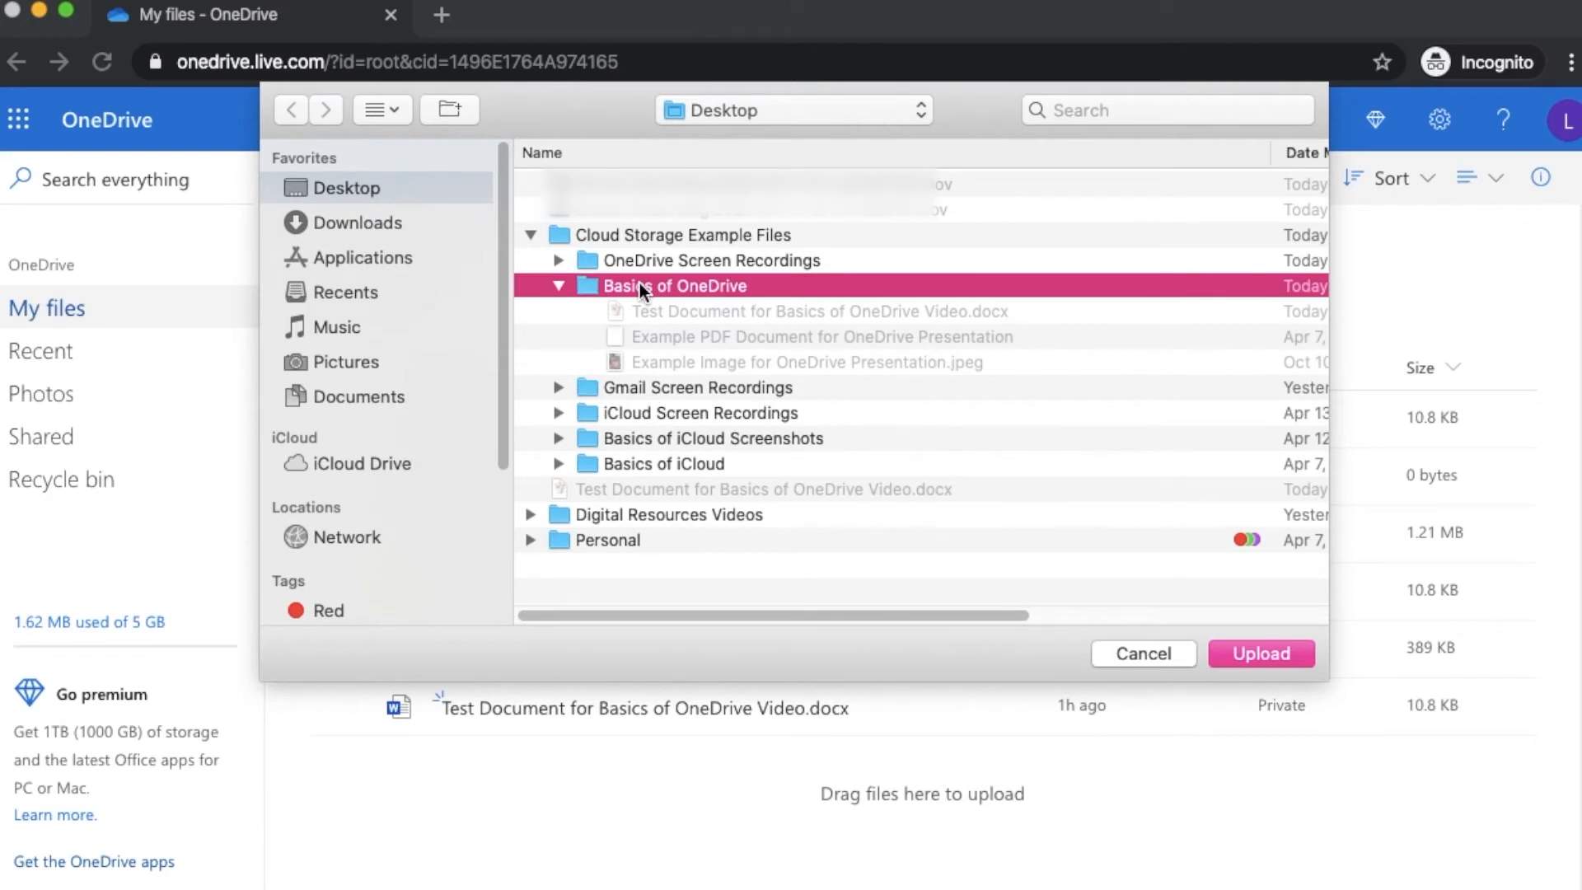
left_click(1269, 654)
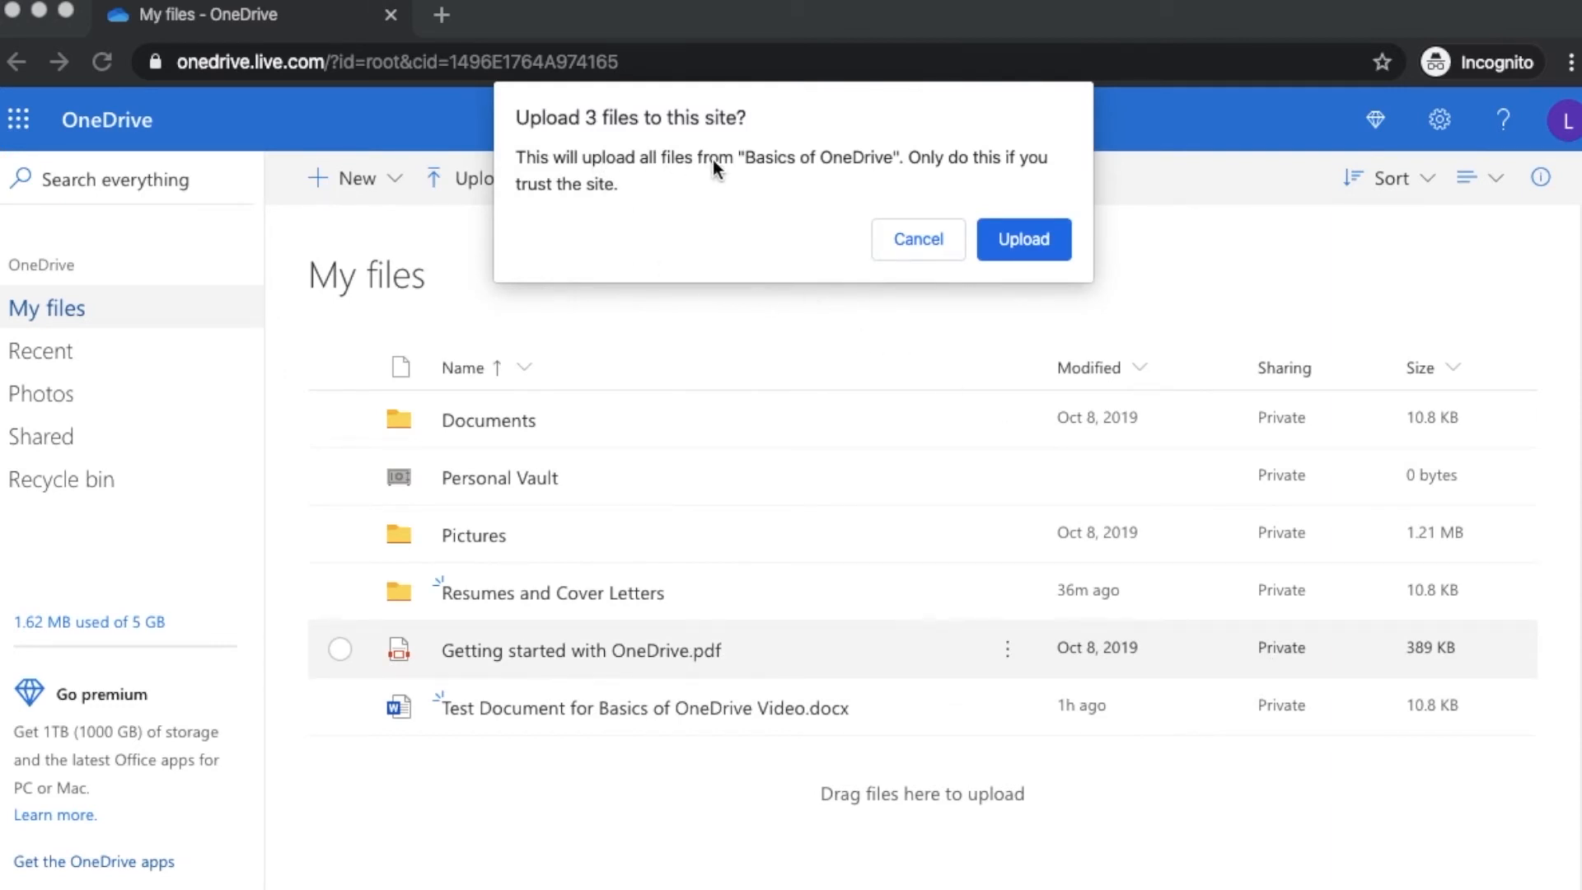
left_click(987, 235)
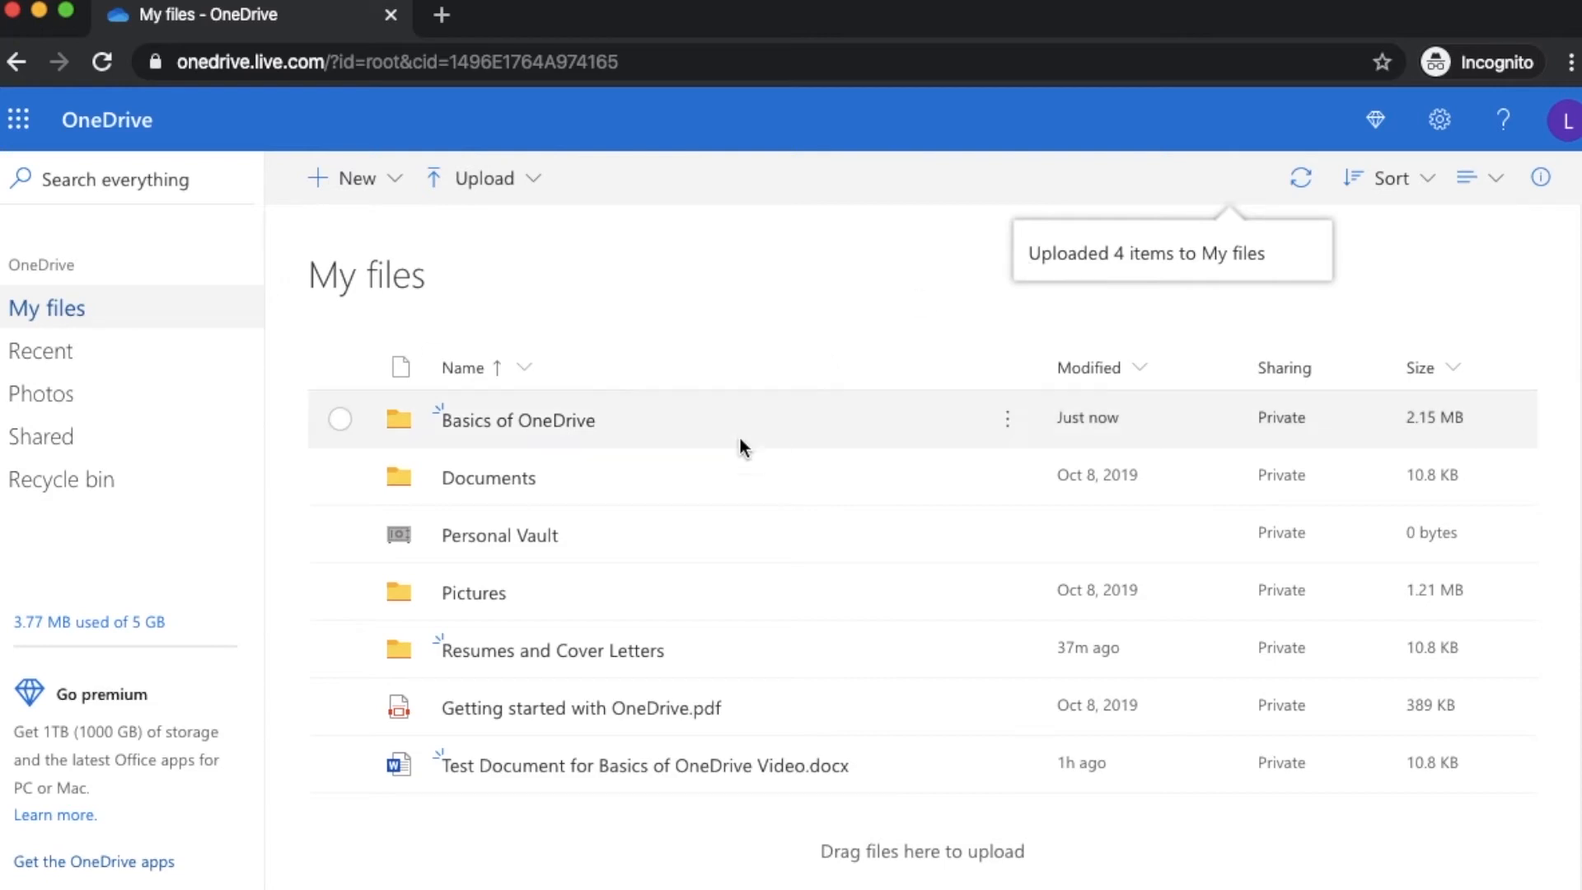
left_click(541, 423)
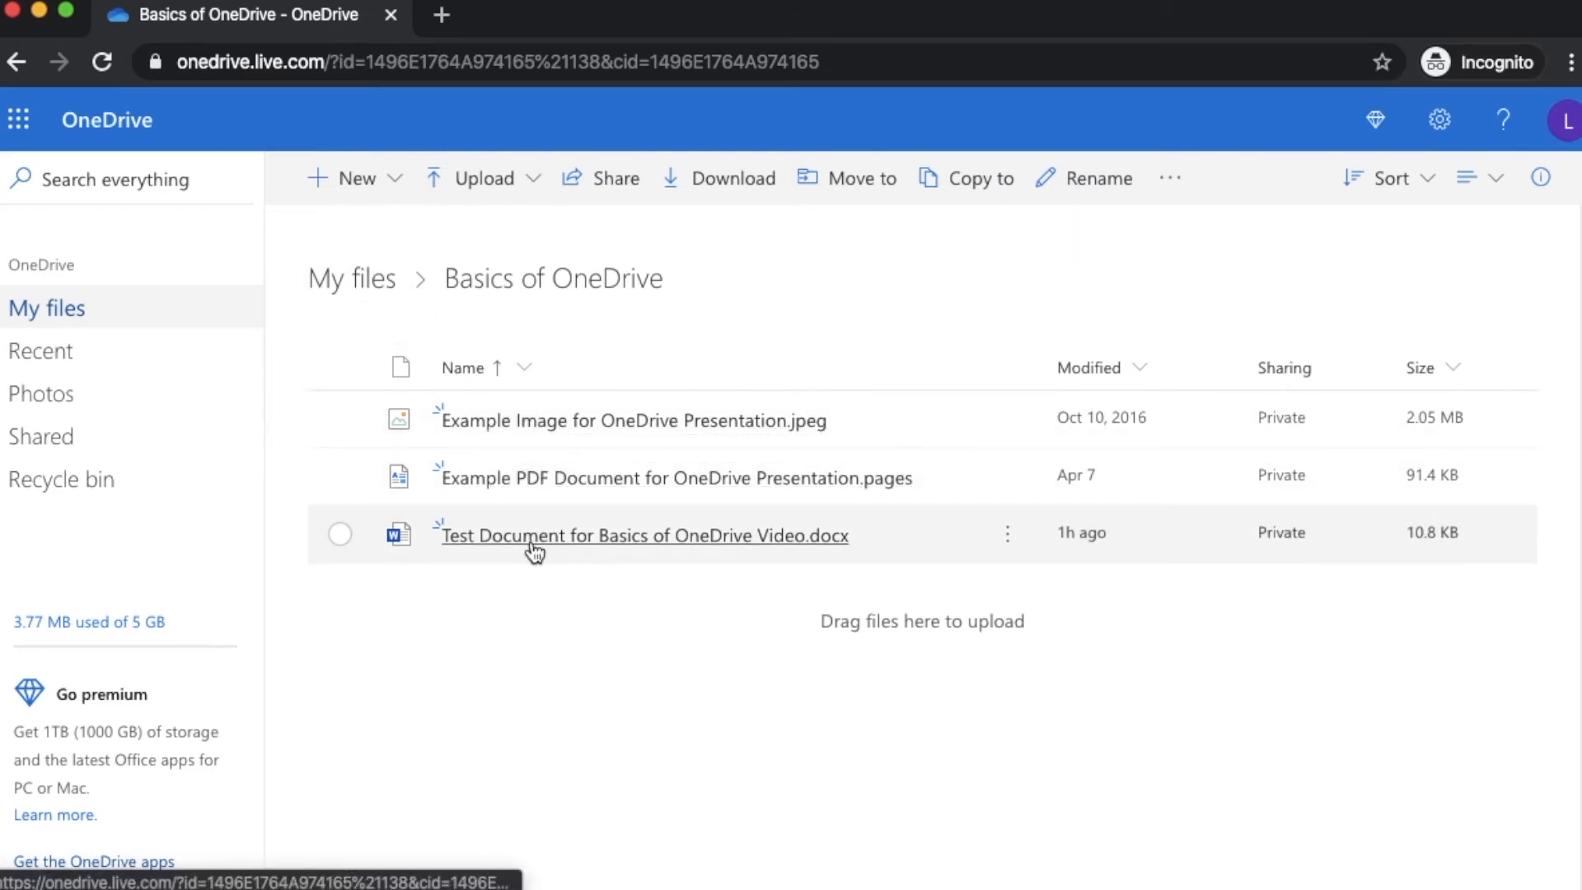
left_click(378, 284)
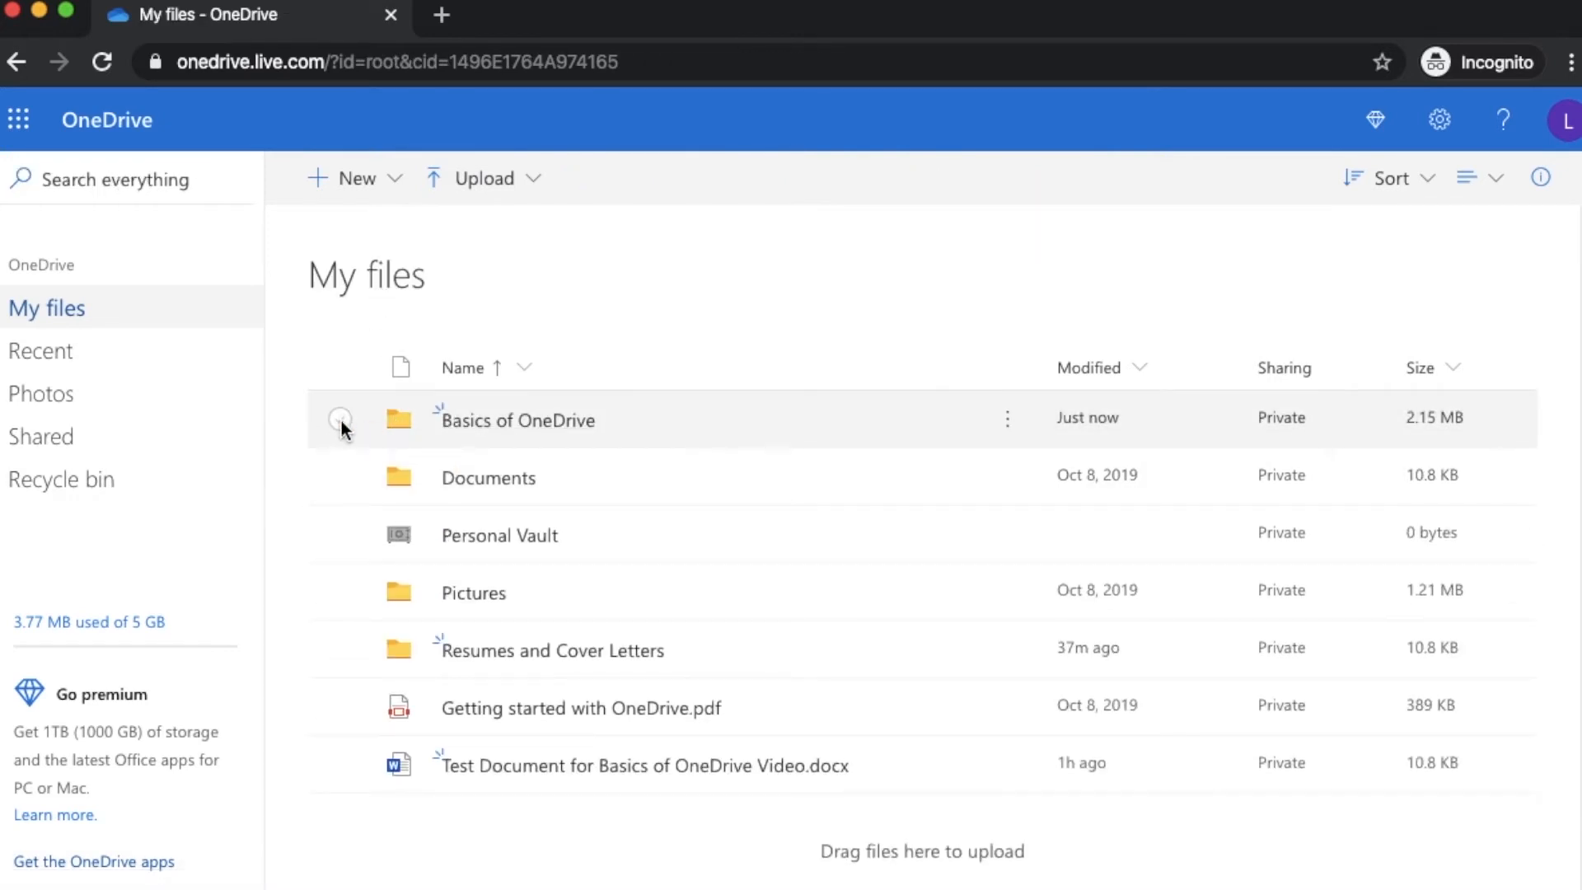
left_click(340, 419)
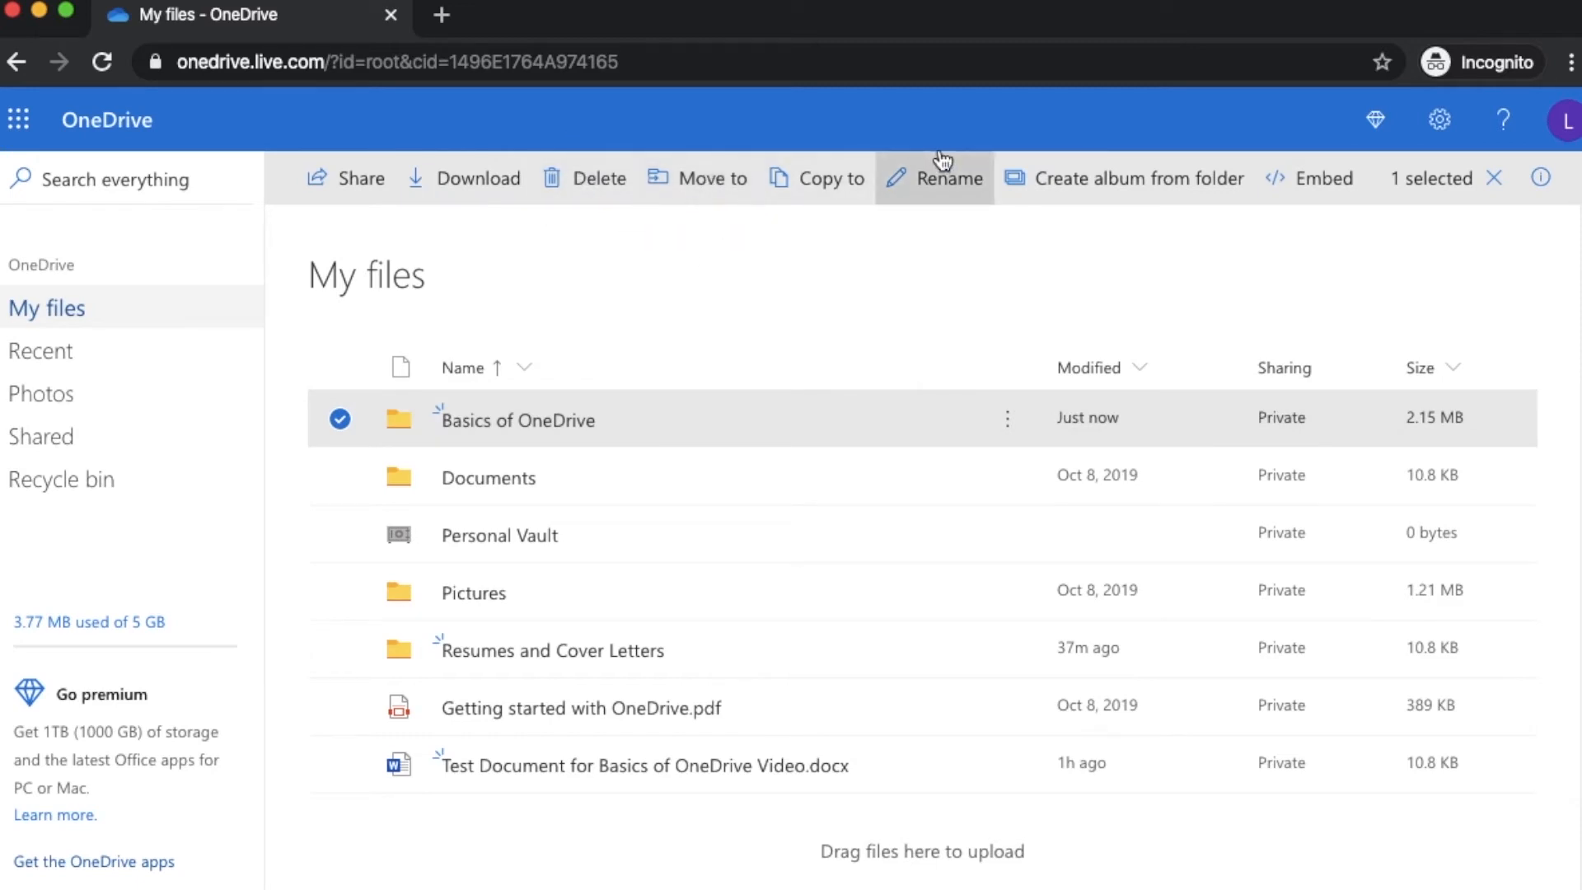
left_click(338, 418)
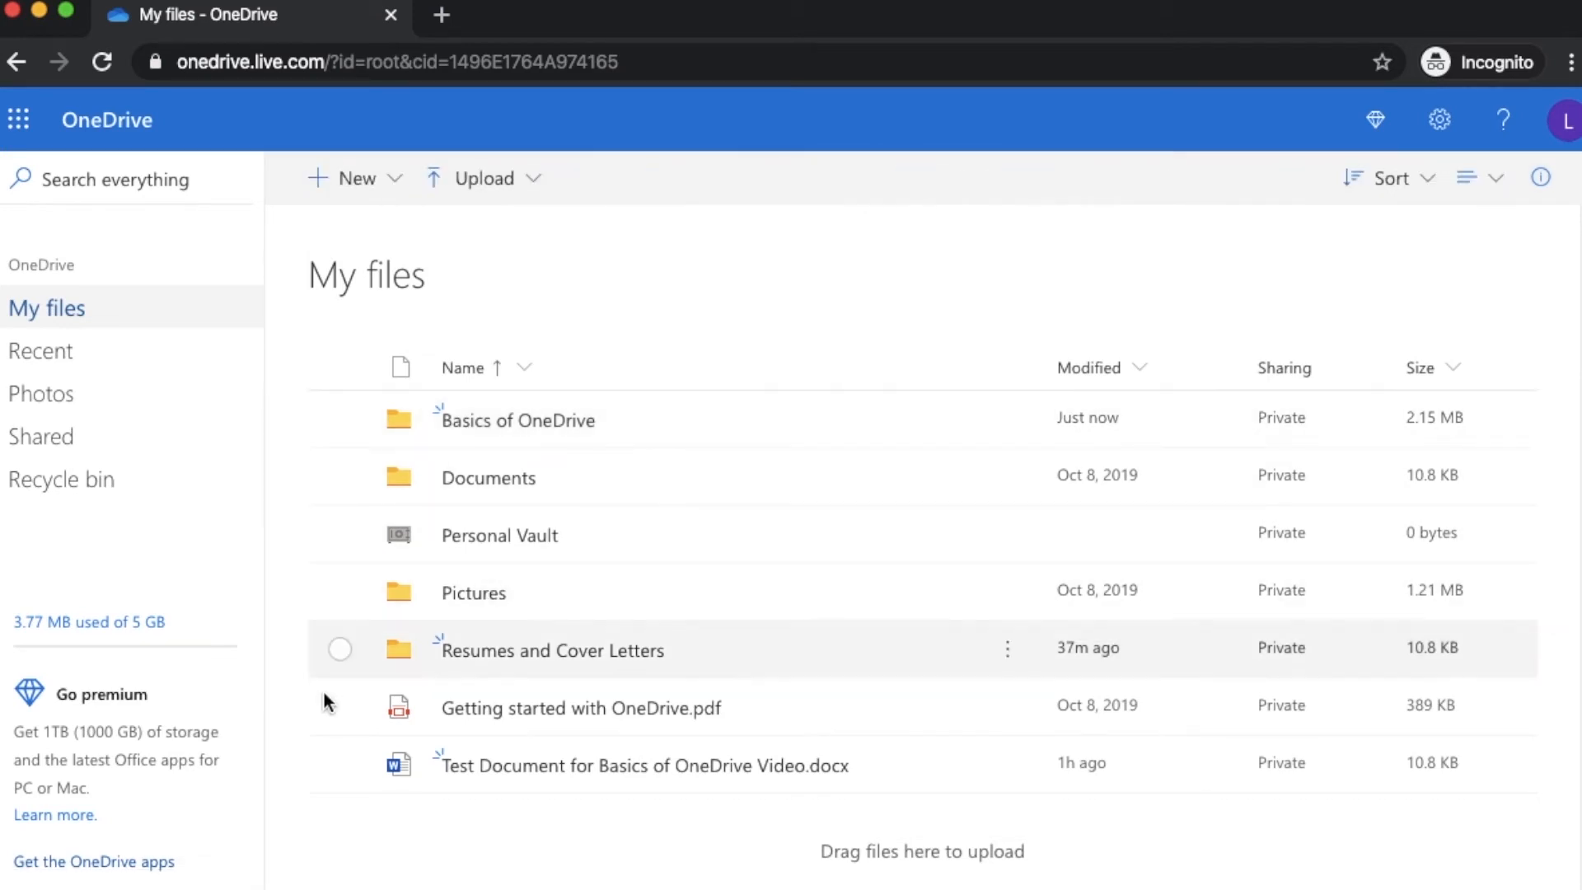
Download 'Test Document for Basics of OneDrive Video.docx' and dismiss the browser's download notice
left_click(338, 766)
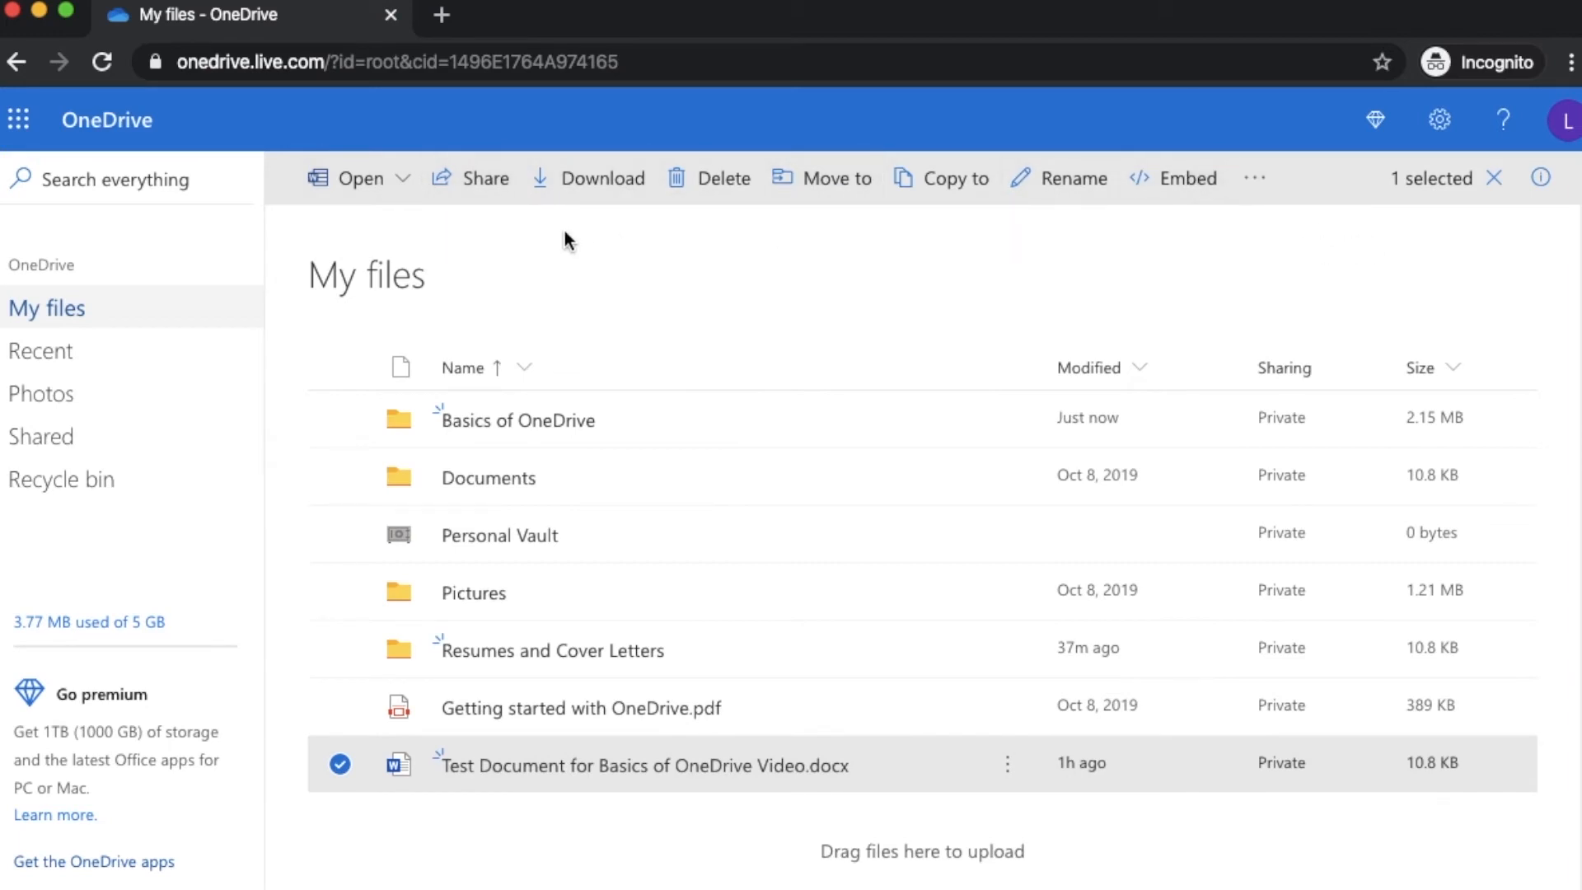
left_click(334, 769)
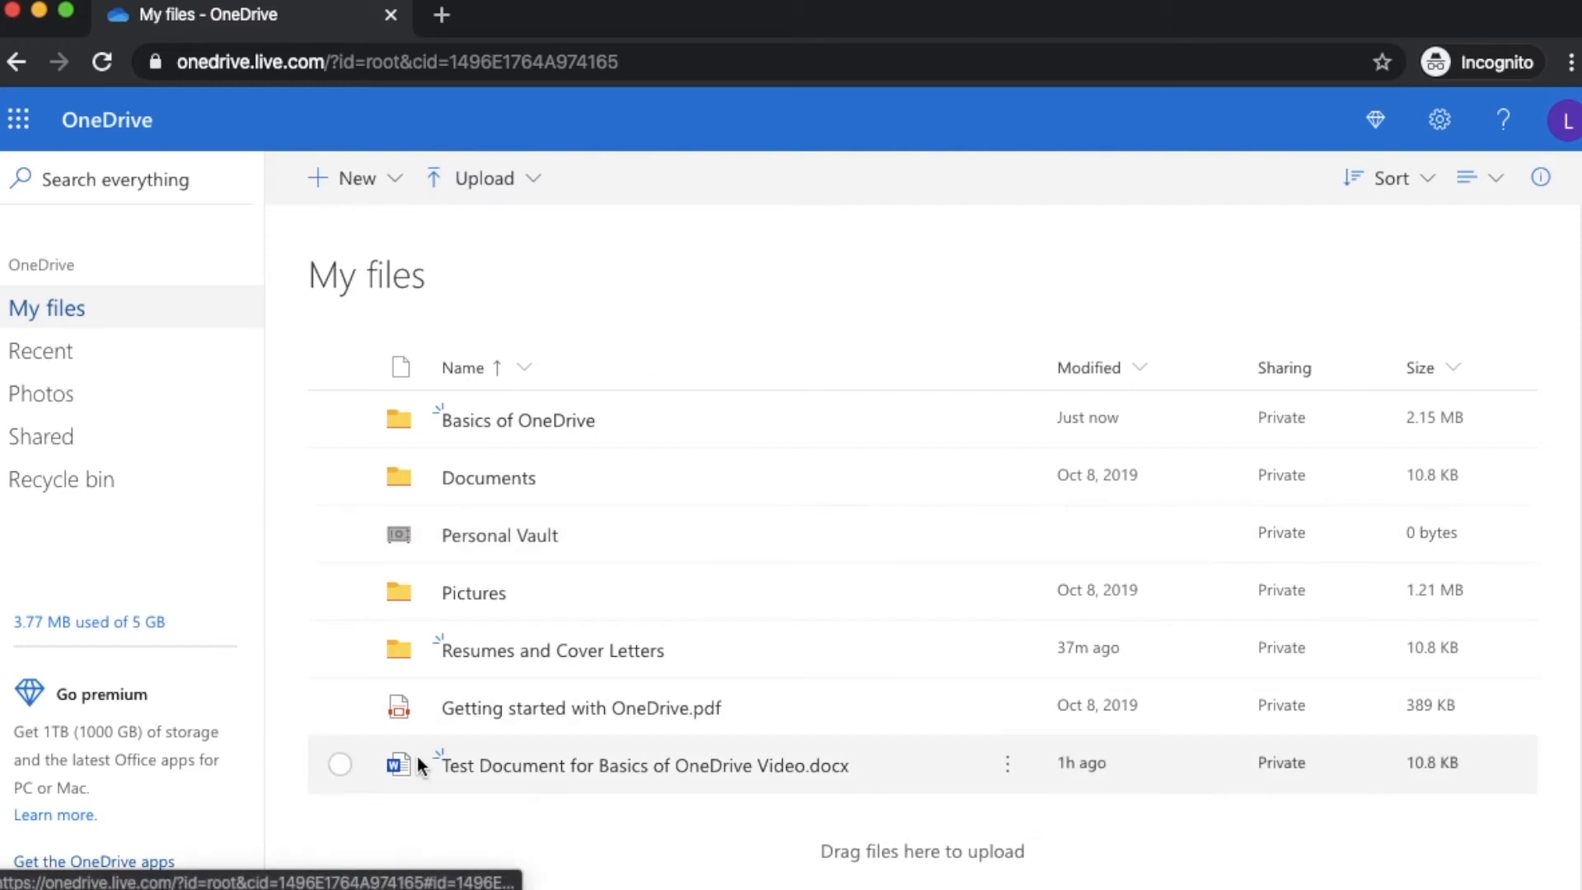
left_click(341, 762)
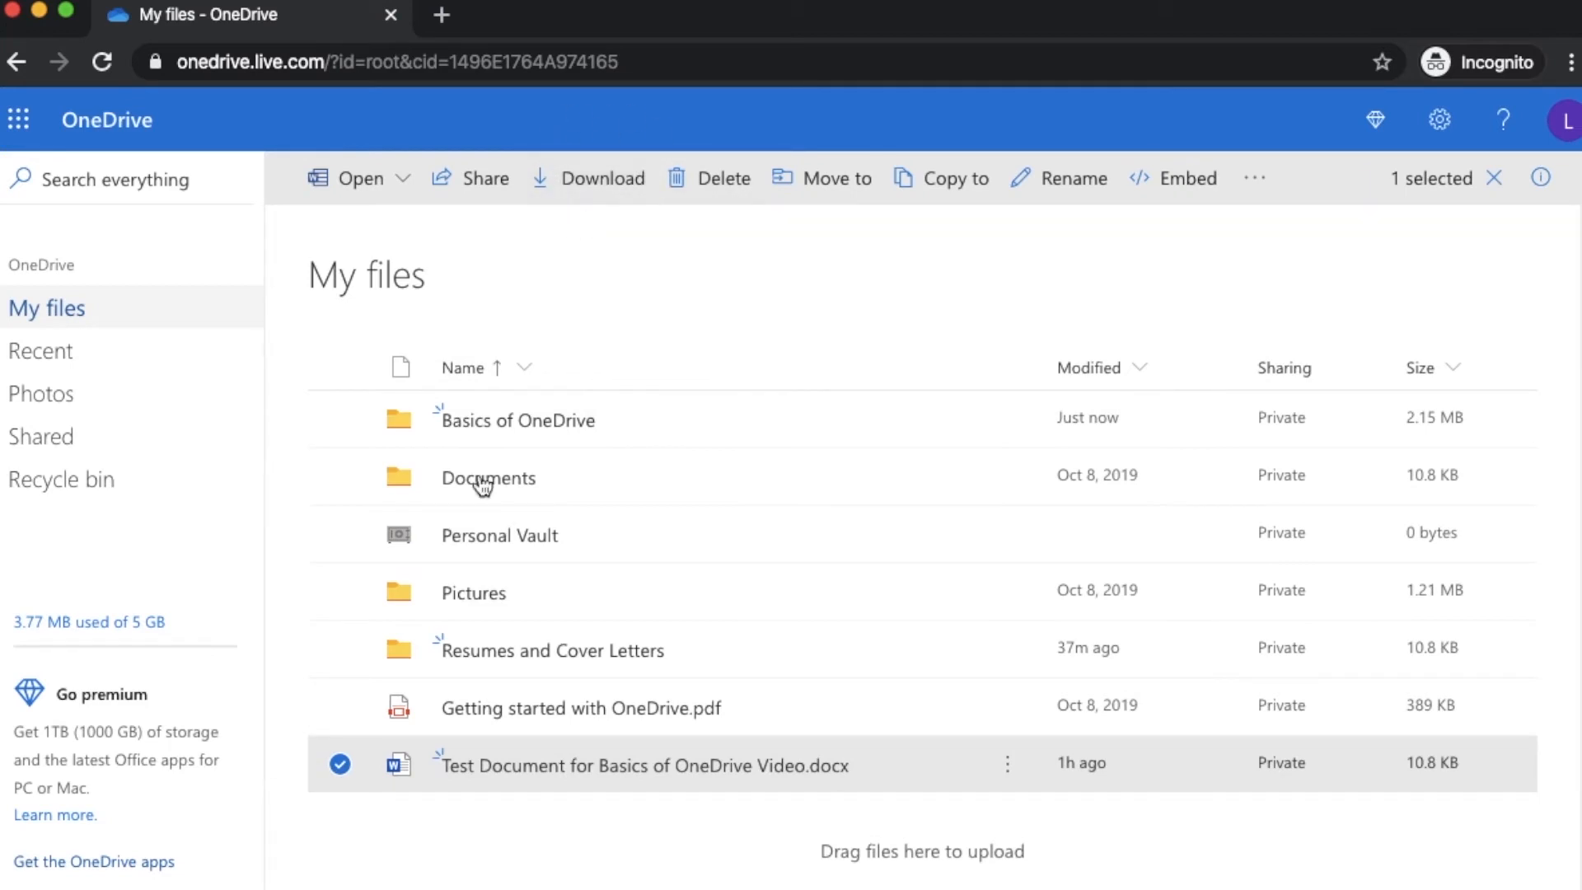
left_click(341, 765)
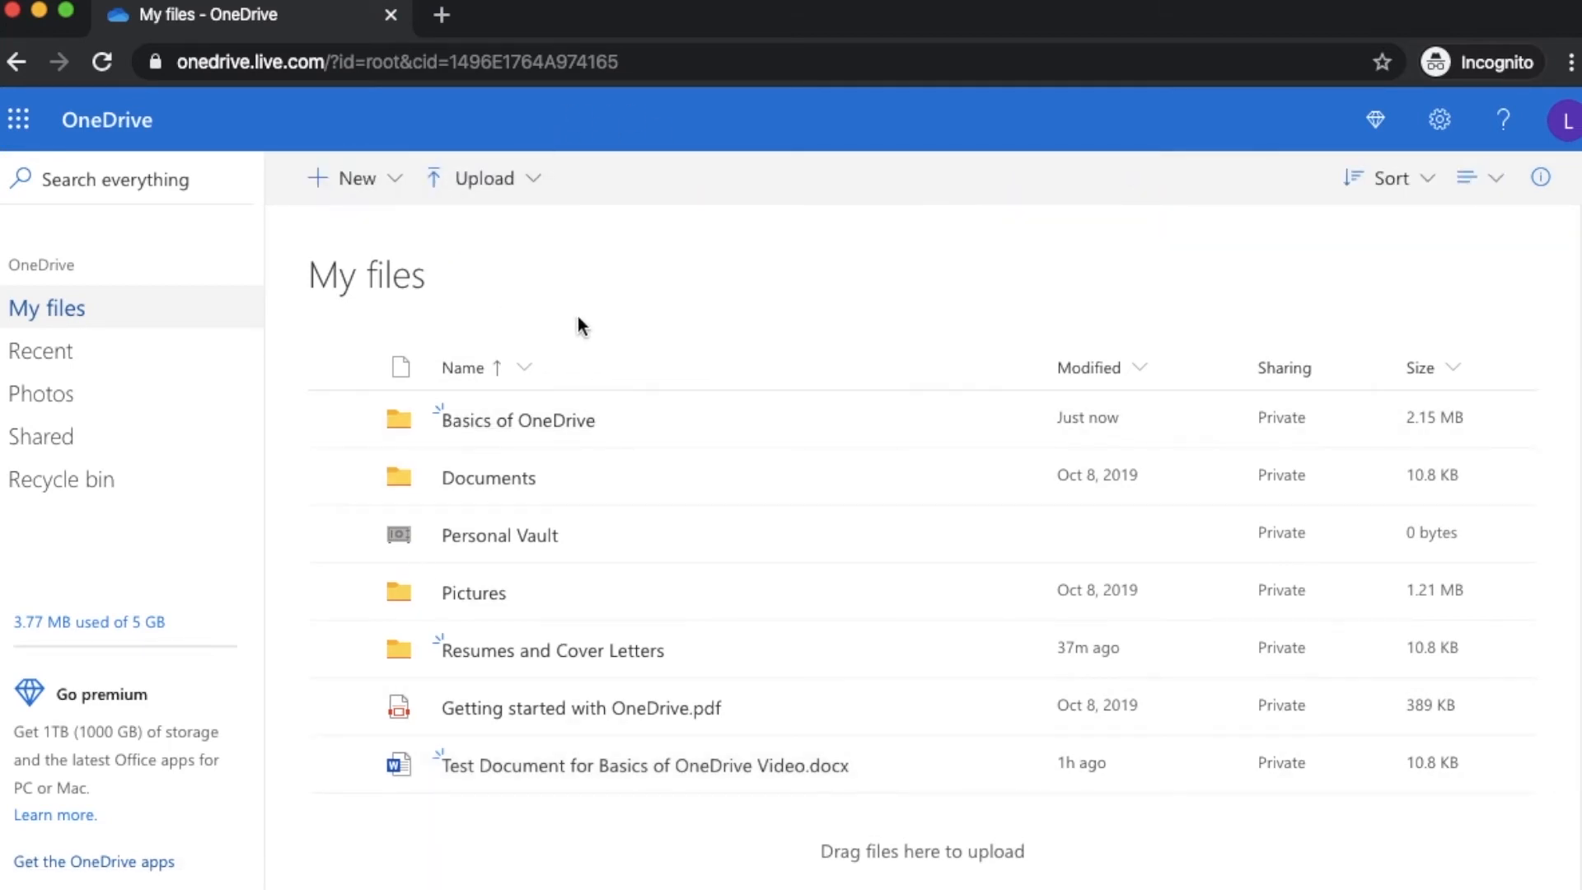
left_click(338, 766)
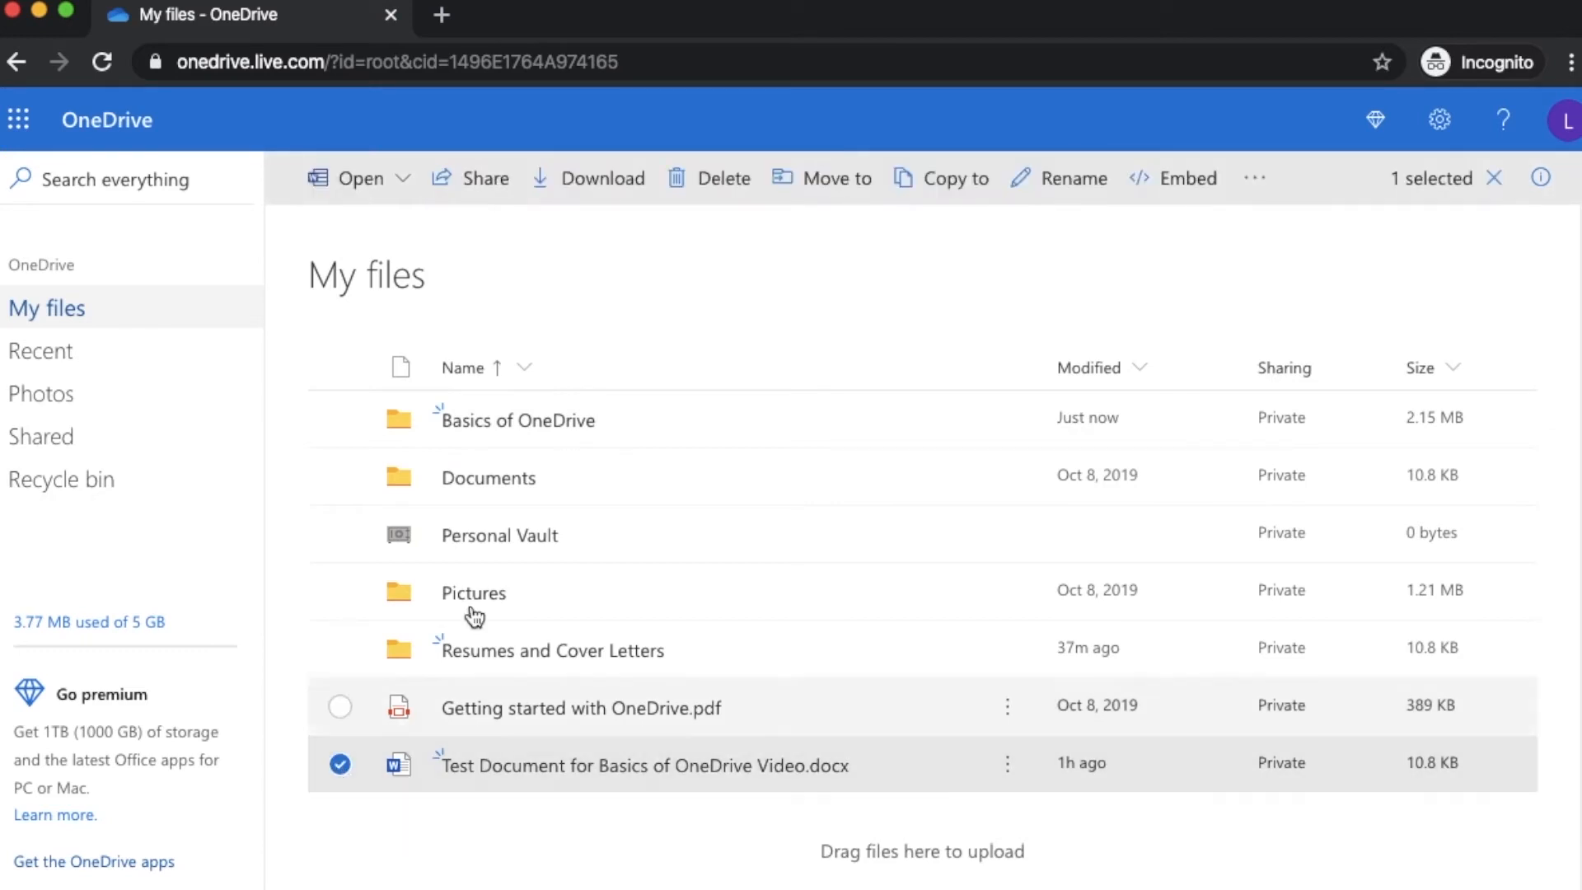
left_click(605, 183)
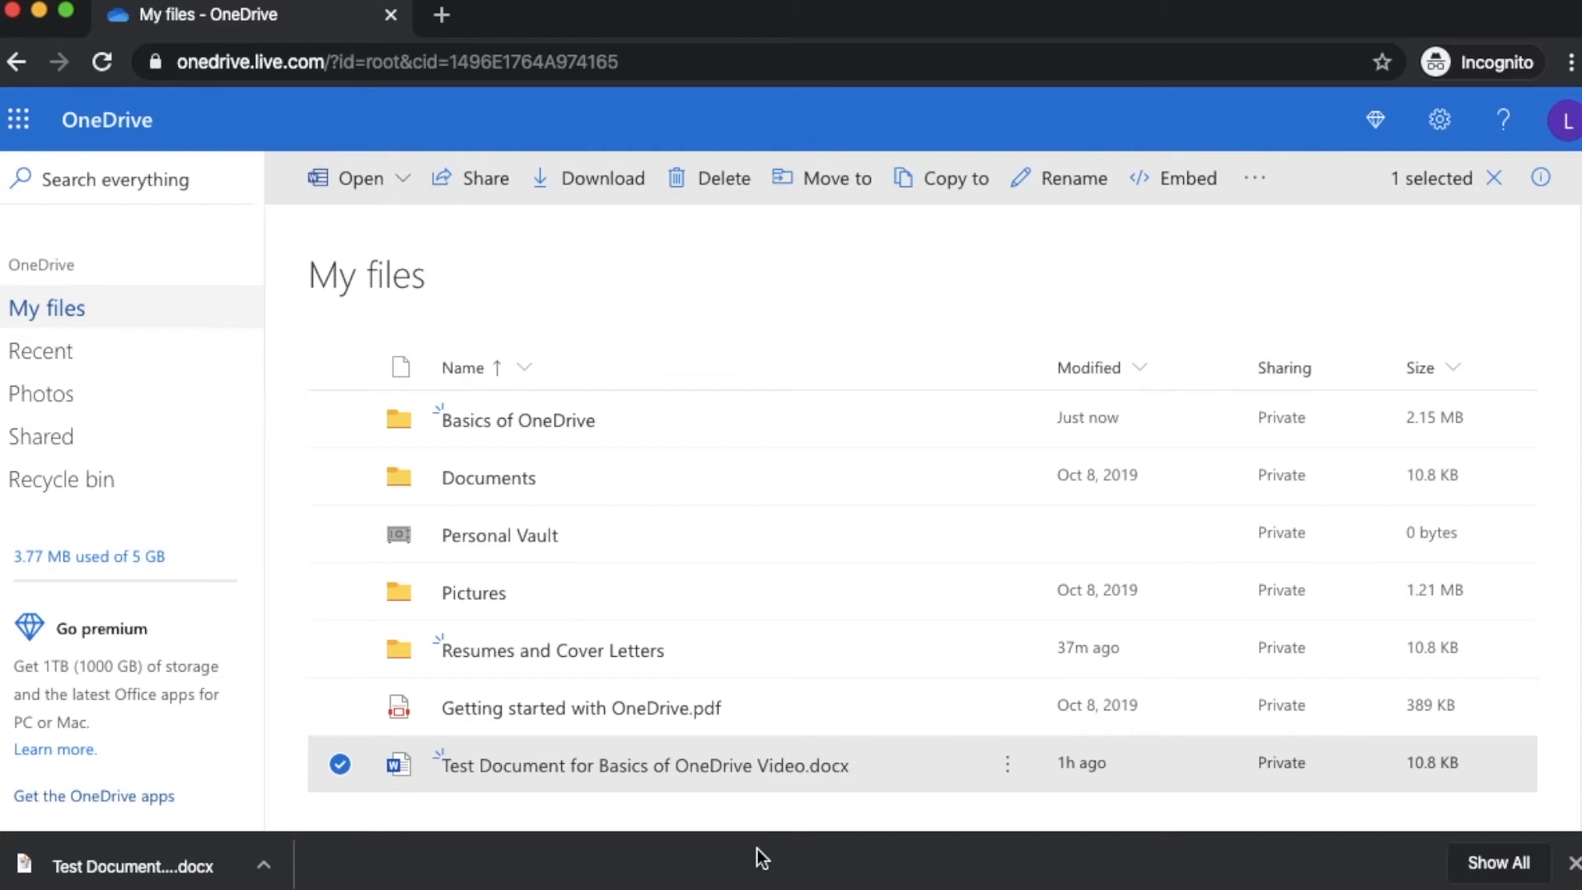
left_click(340, 763)
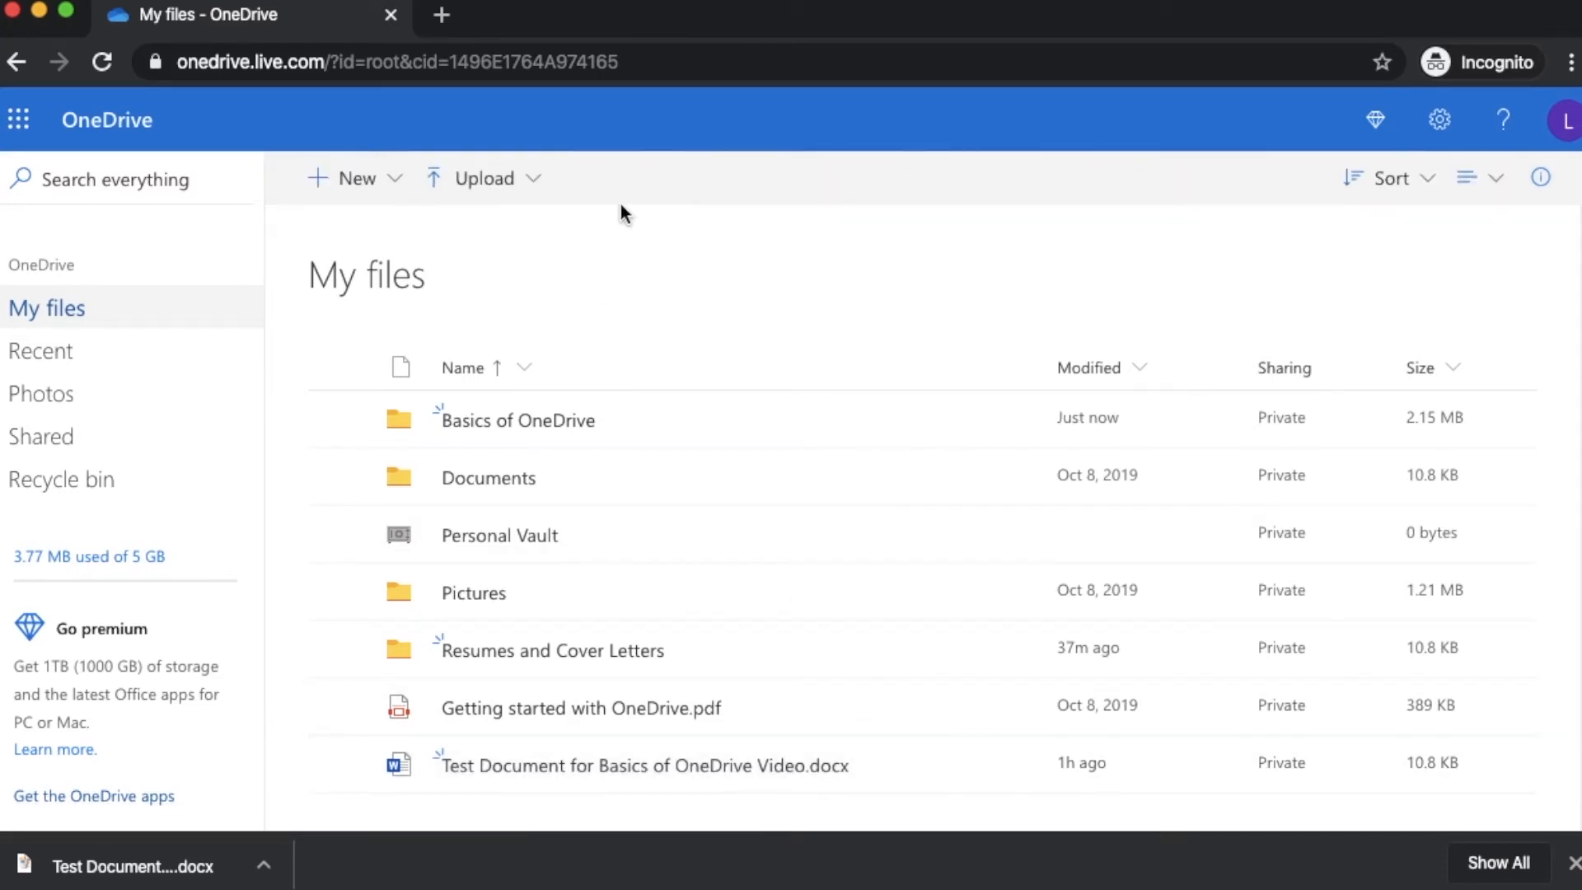
left_click(1574, 863)
Delete the Test Document from My files and the Example Image .jpeg from Basics of OneDrive
left_click(338, 761)
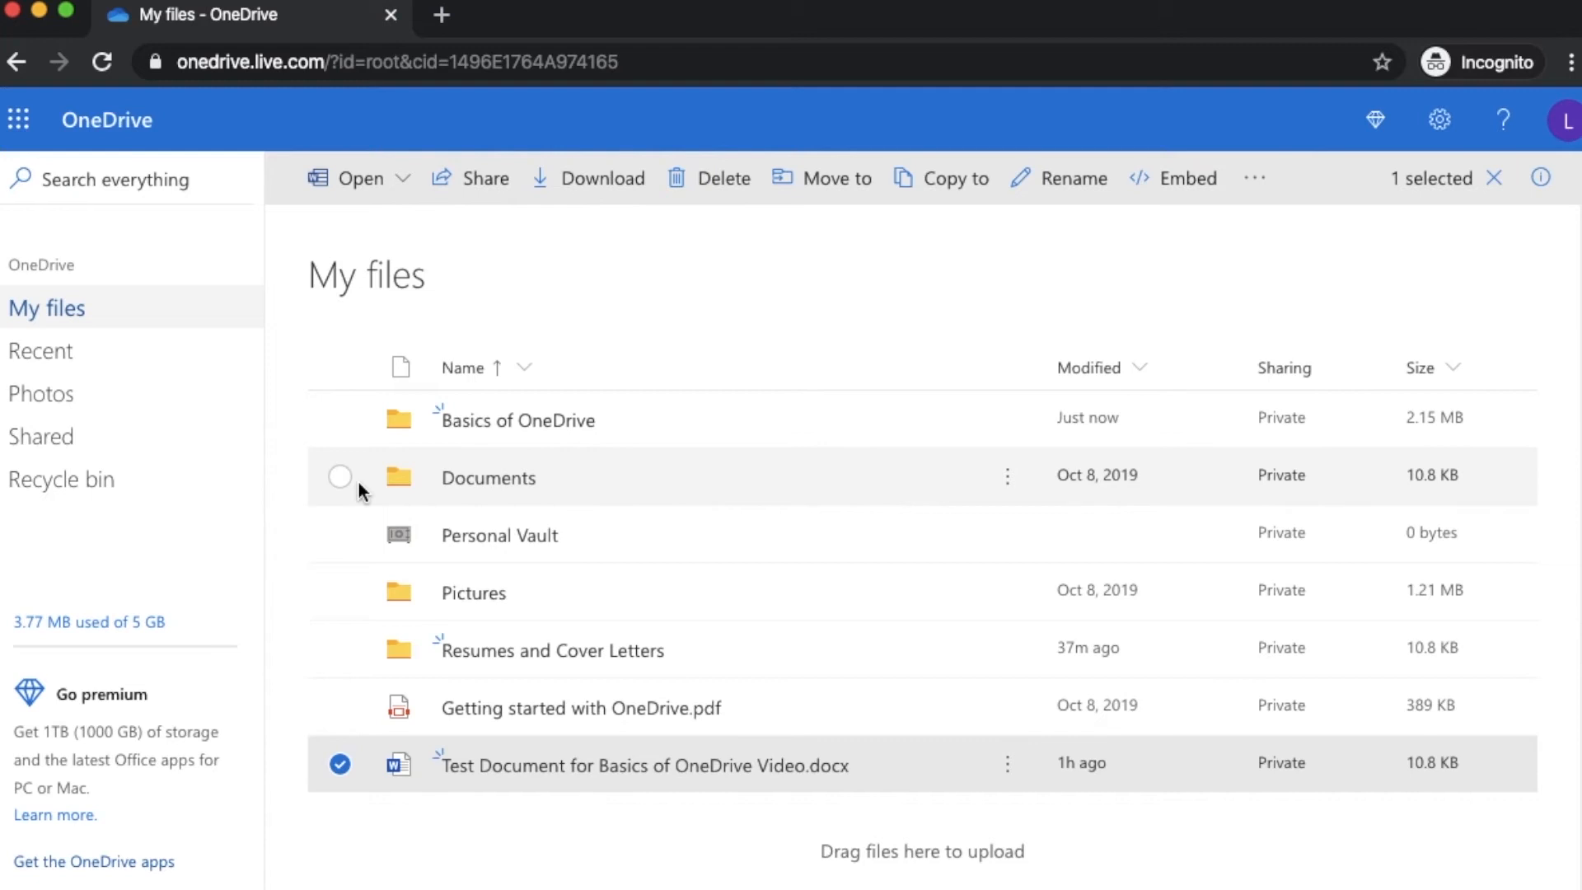
left_click(728, 182)
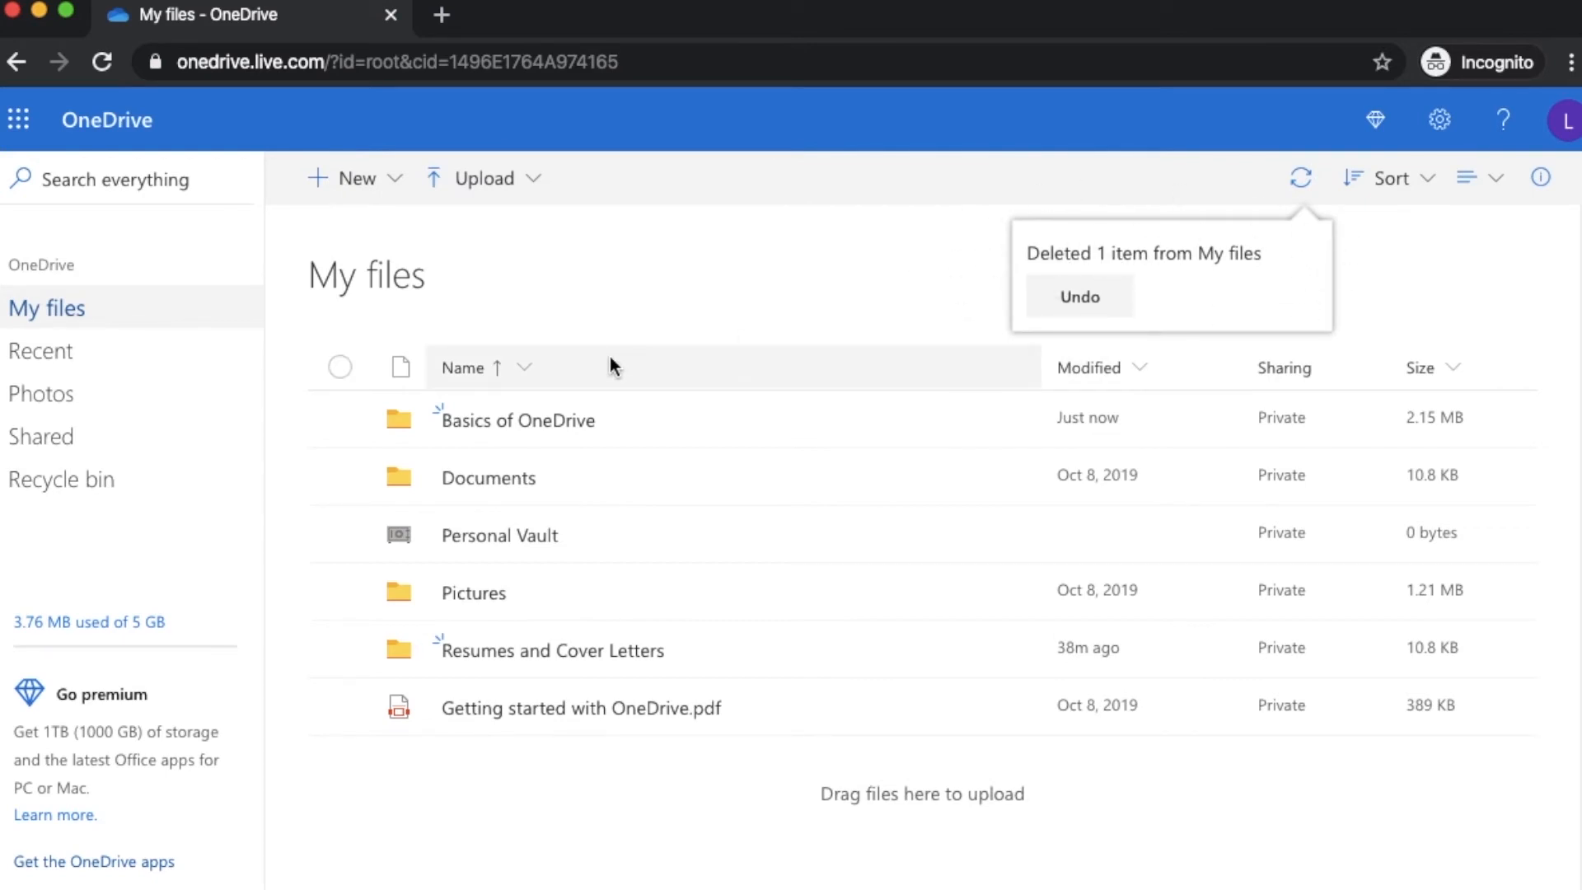
left_click(566, 422)
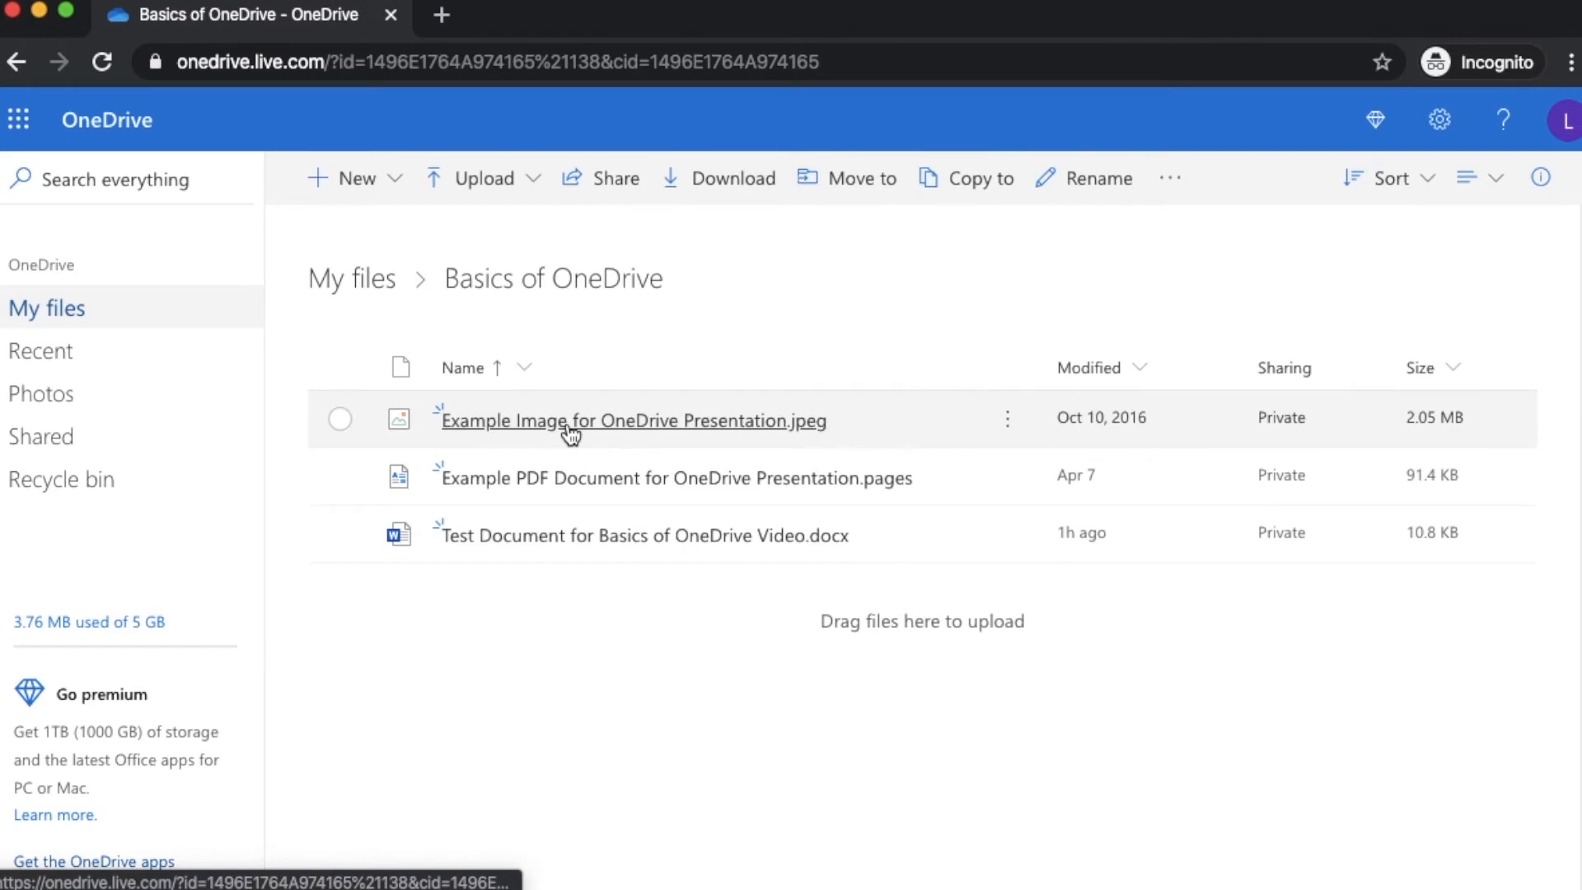
left_click(341, 422)
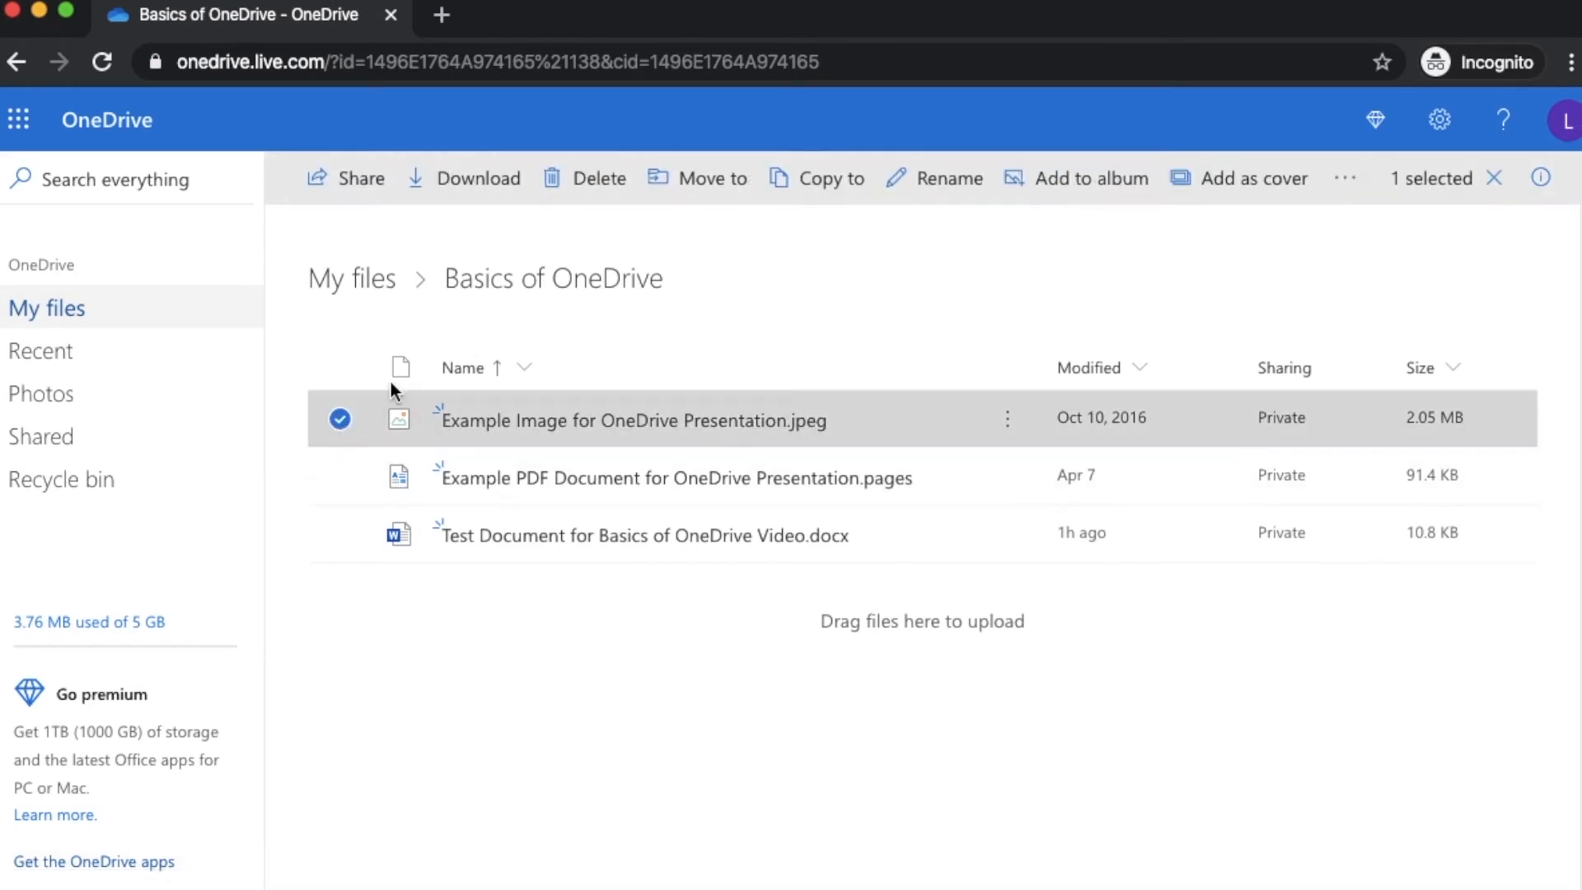
left_click(590, 179)
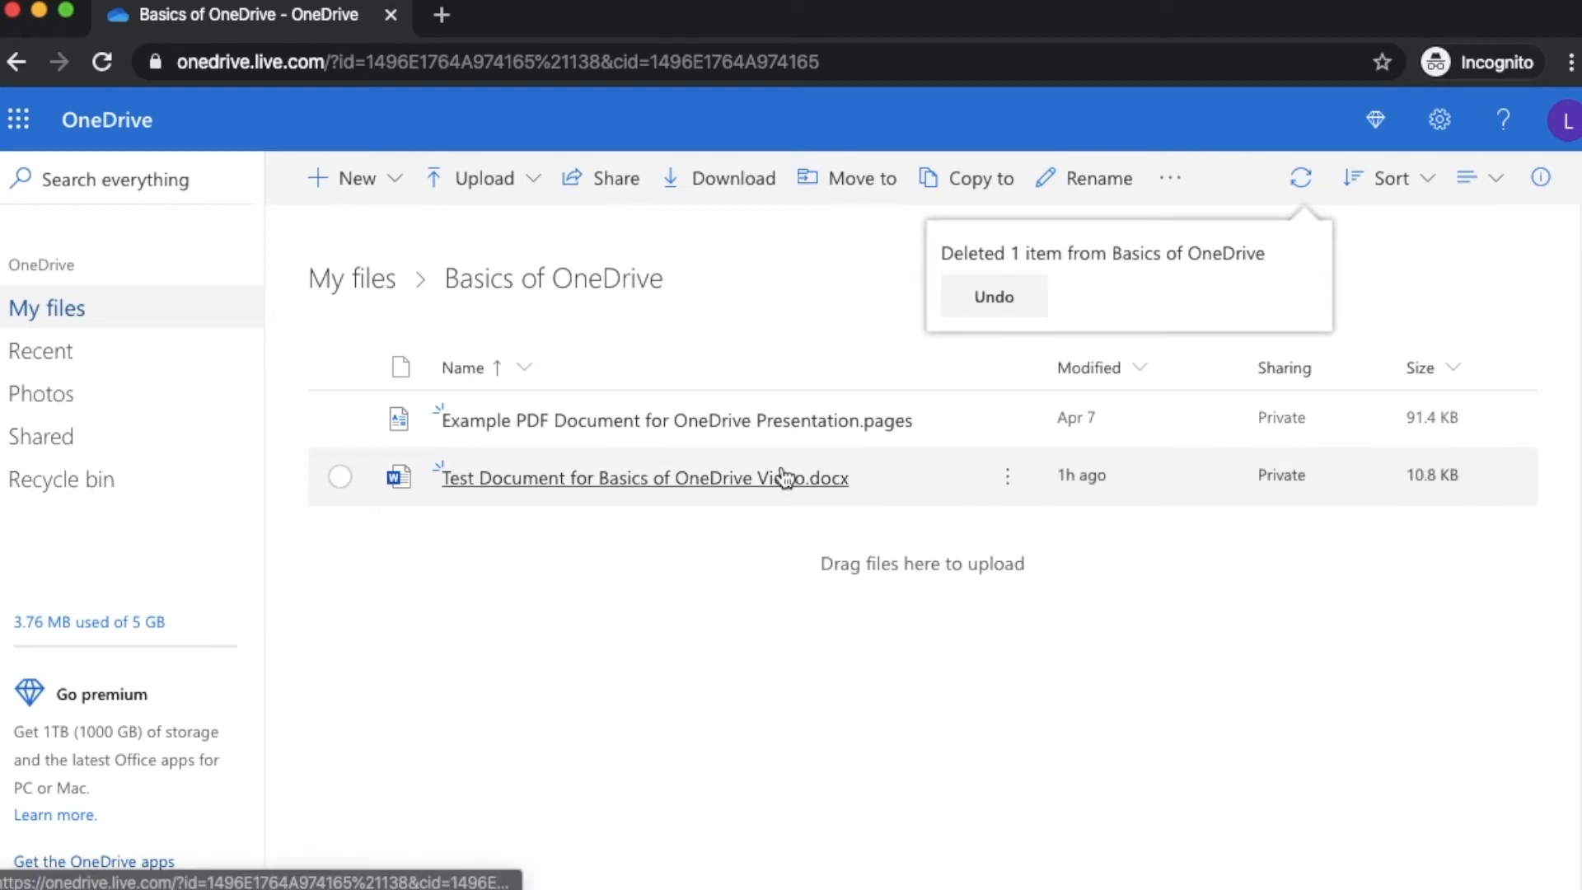
Inspect the Recycle bin's deleted Example Image and Test Document items, then return to My files
left_click(83, 487)
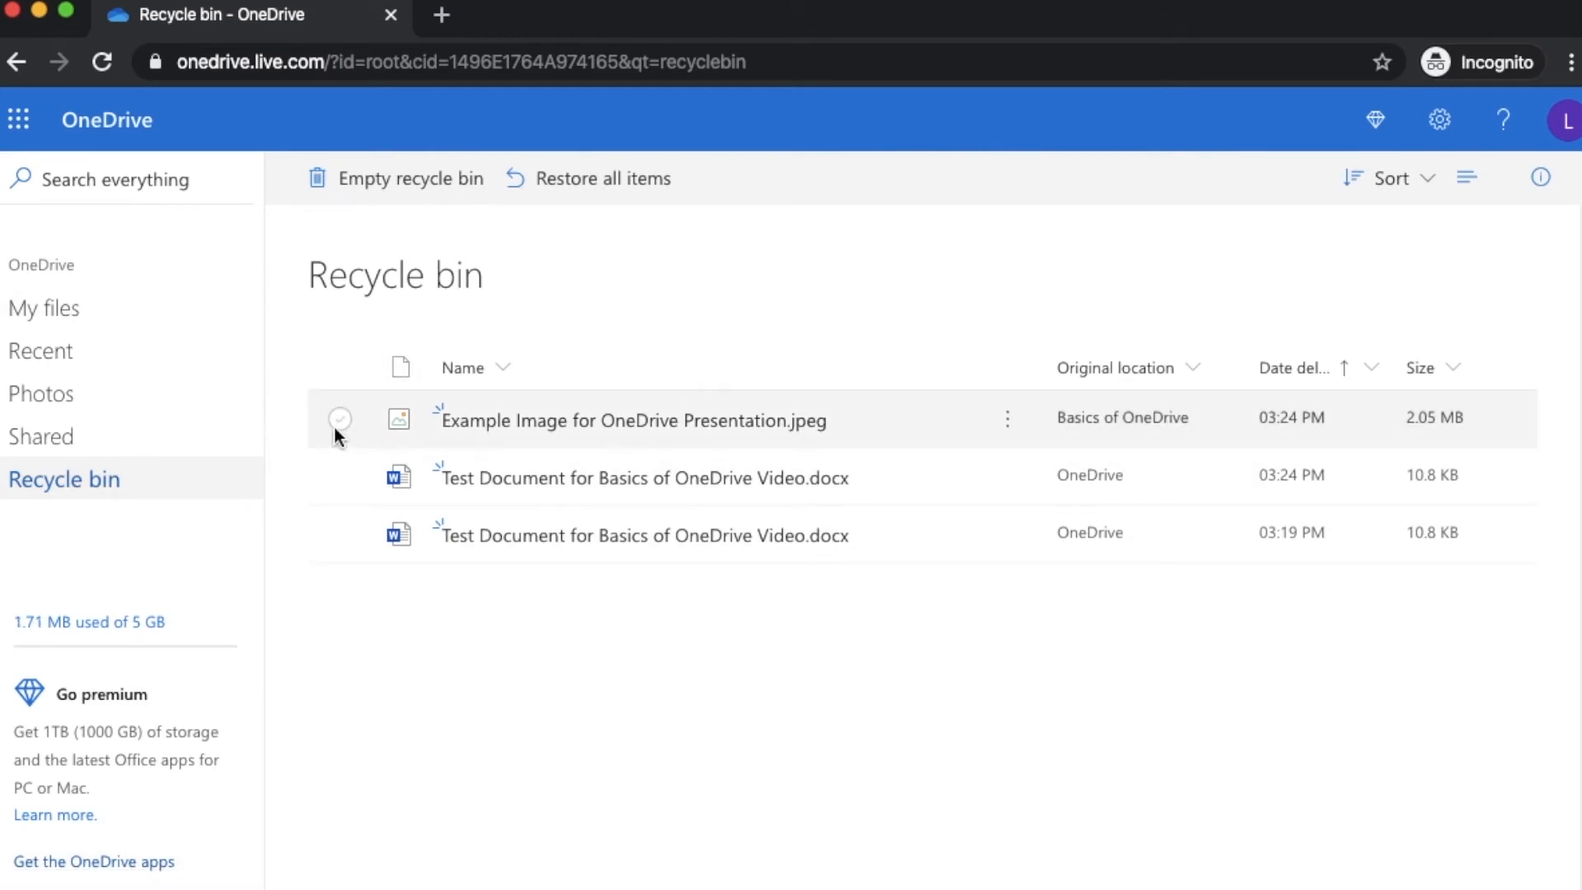
left_click(338, 421)
left_click(340, 476)
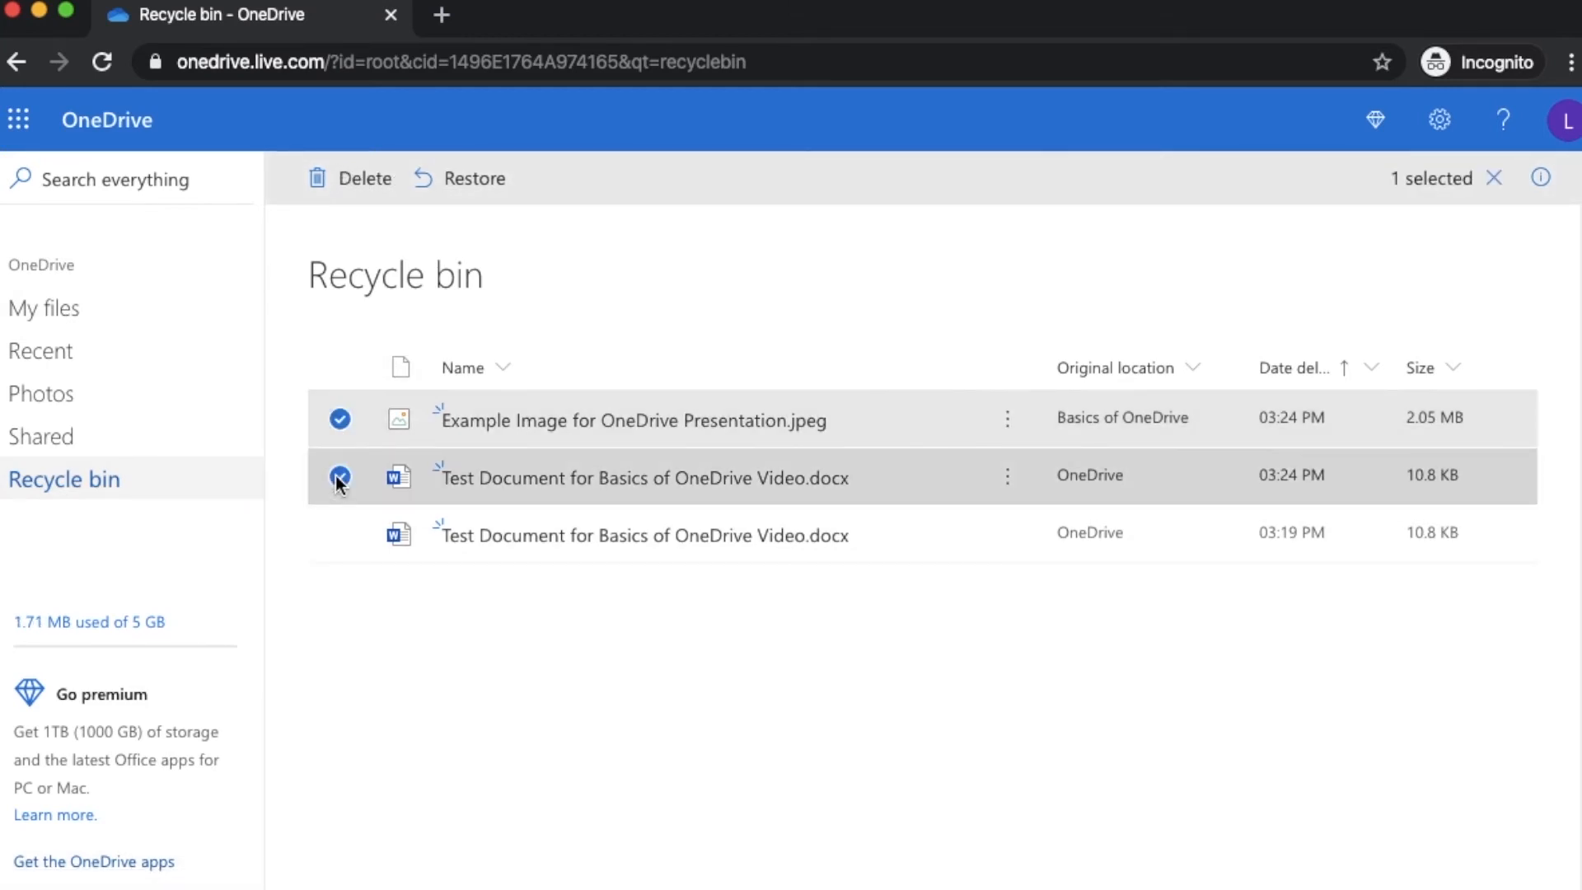
left_click(339, 534)
left_click(340, 367)
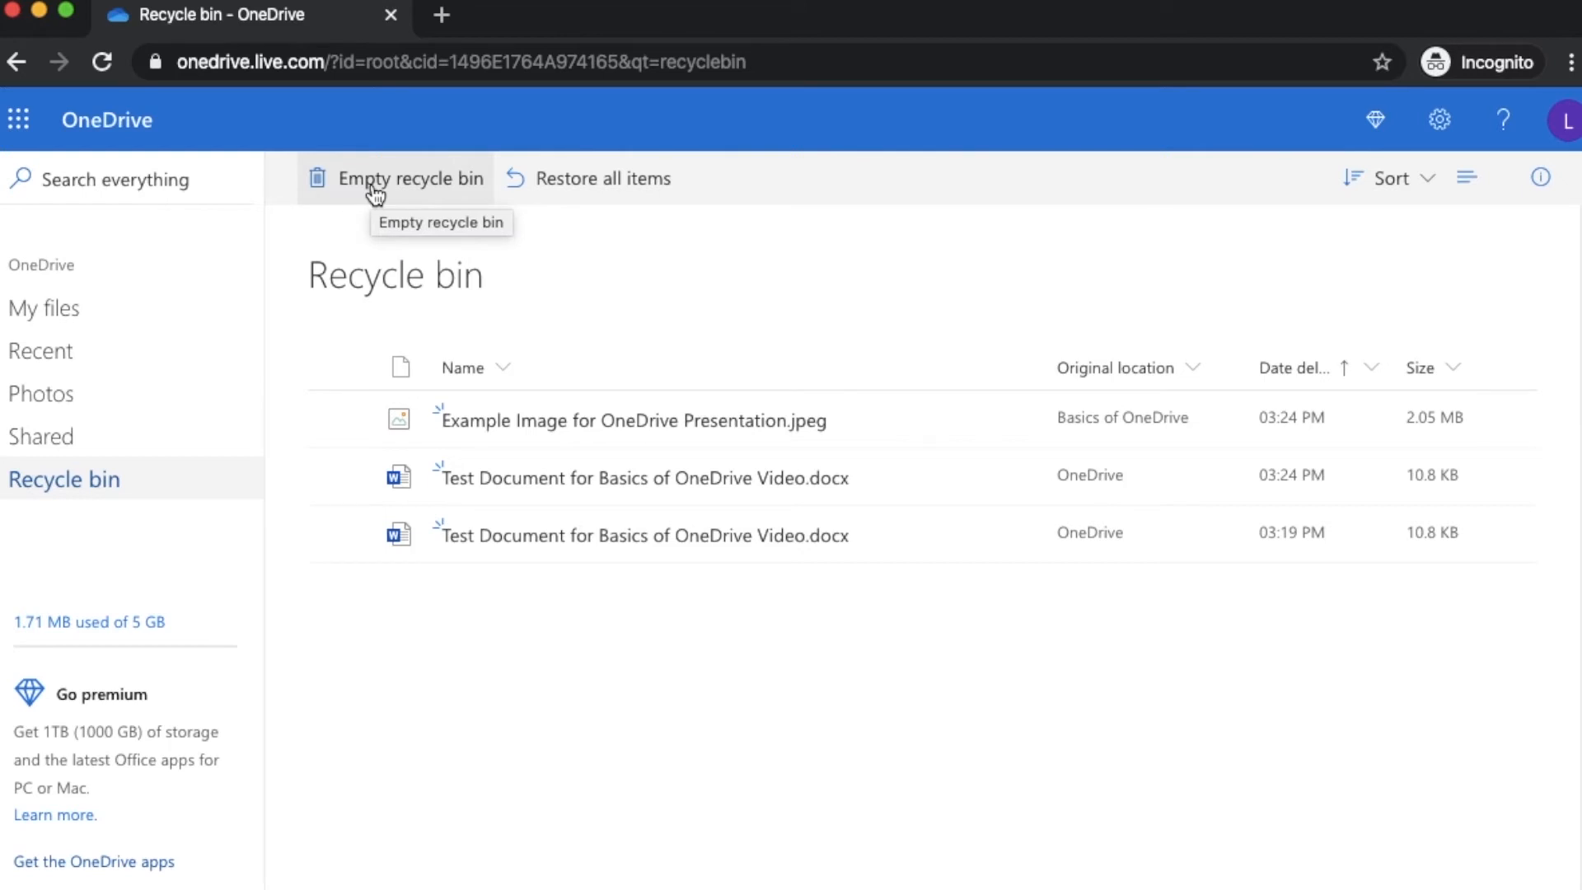
left_click(339, 418)
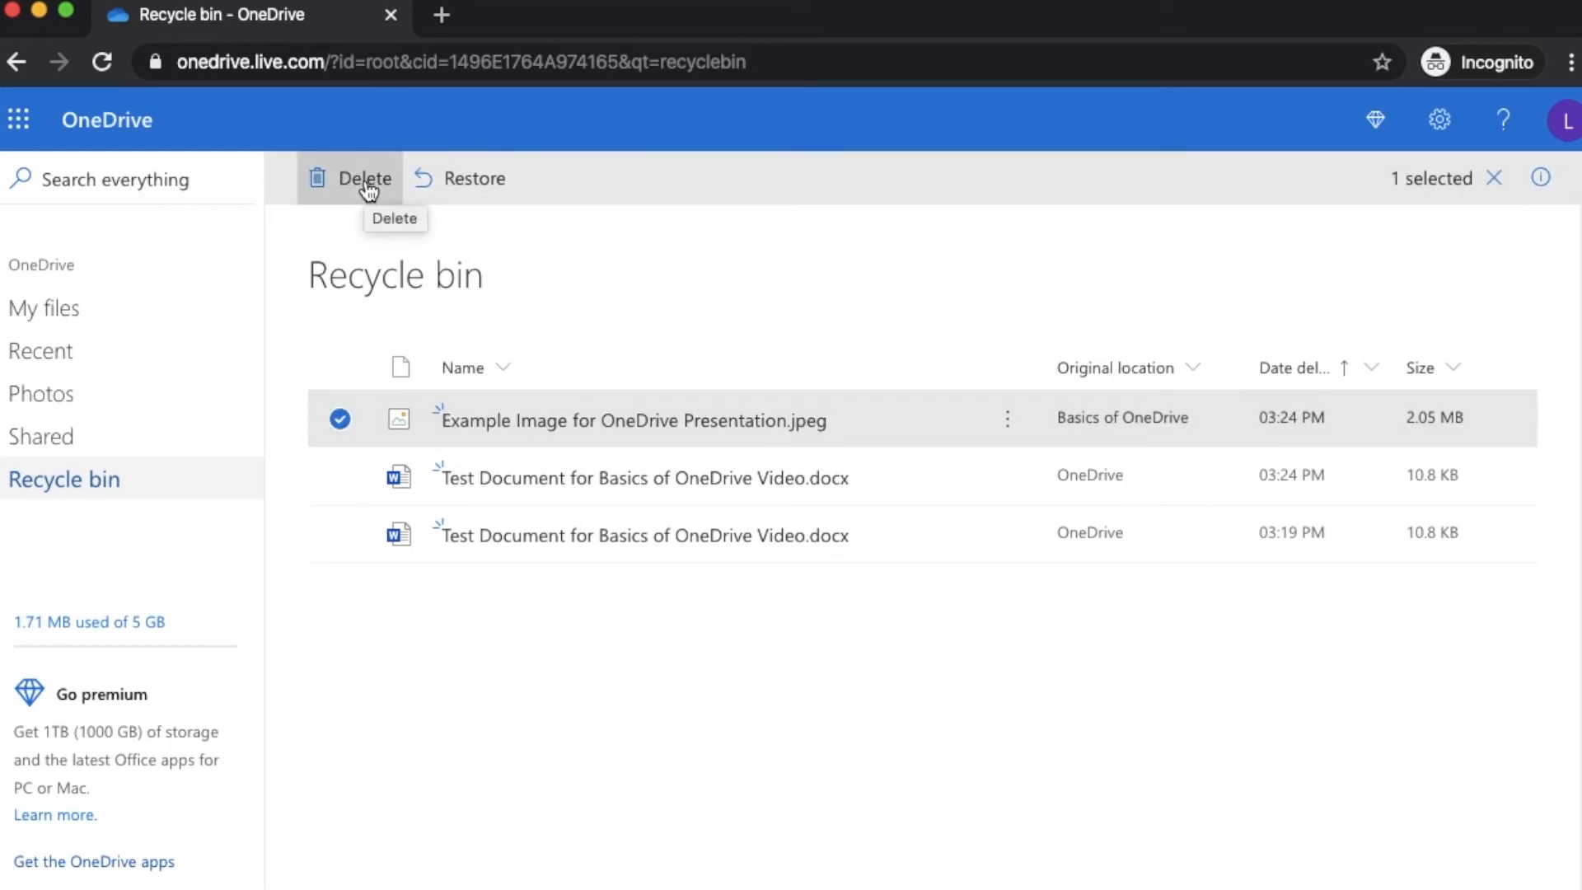
left_click(339, 419)
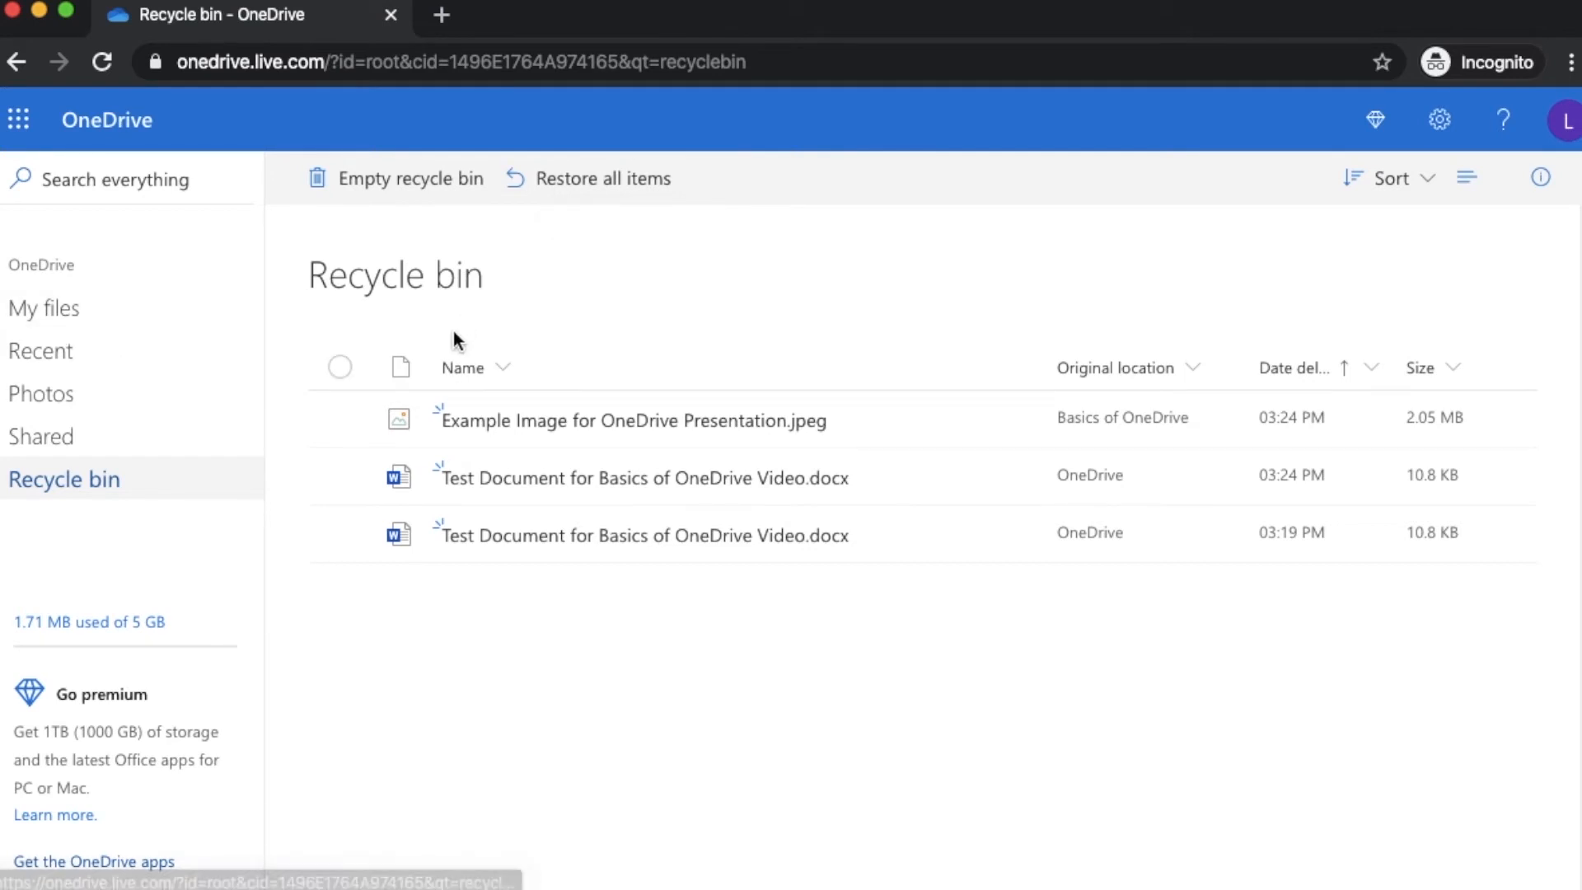
left_click(341, 419)
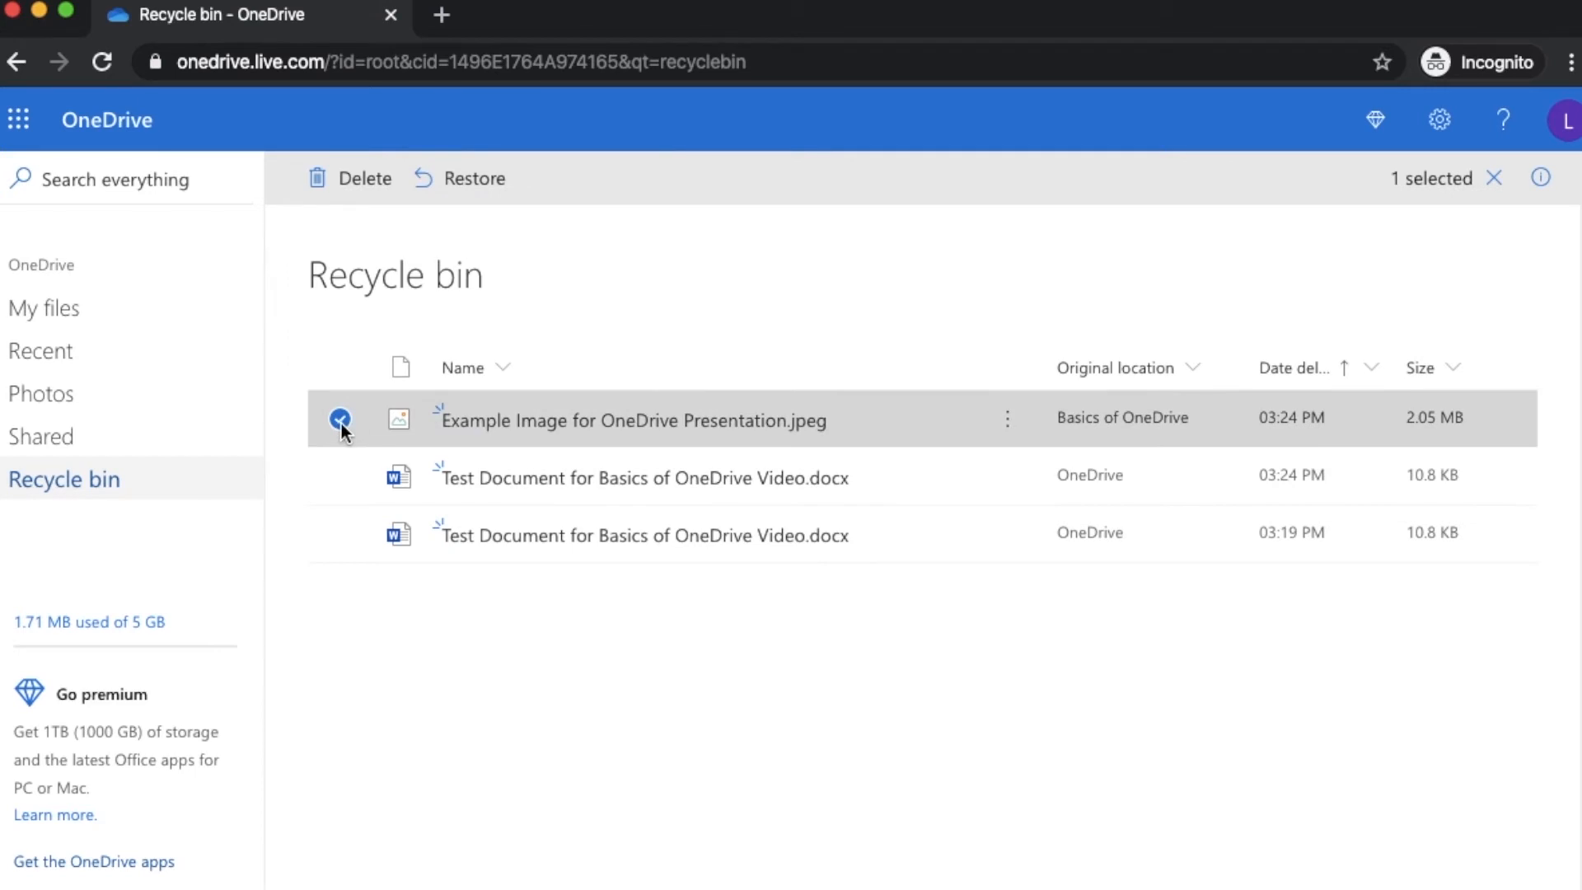
left_click(335, 421)
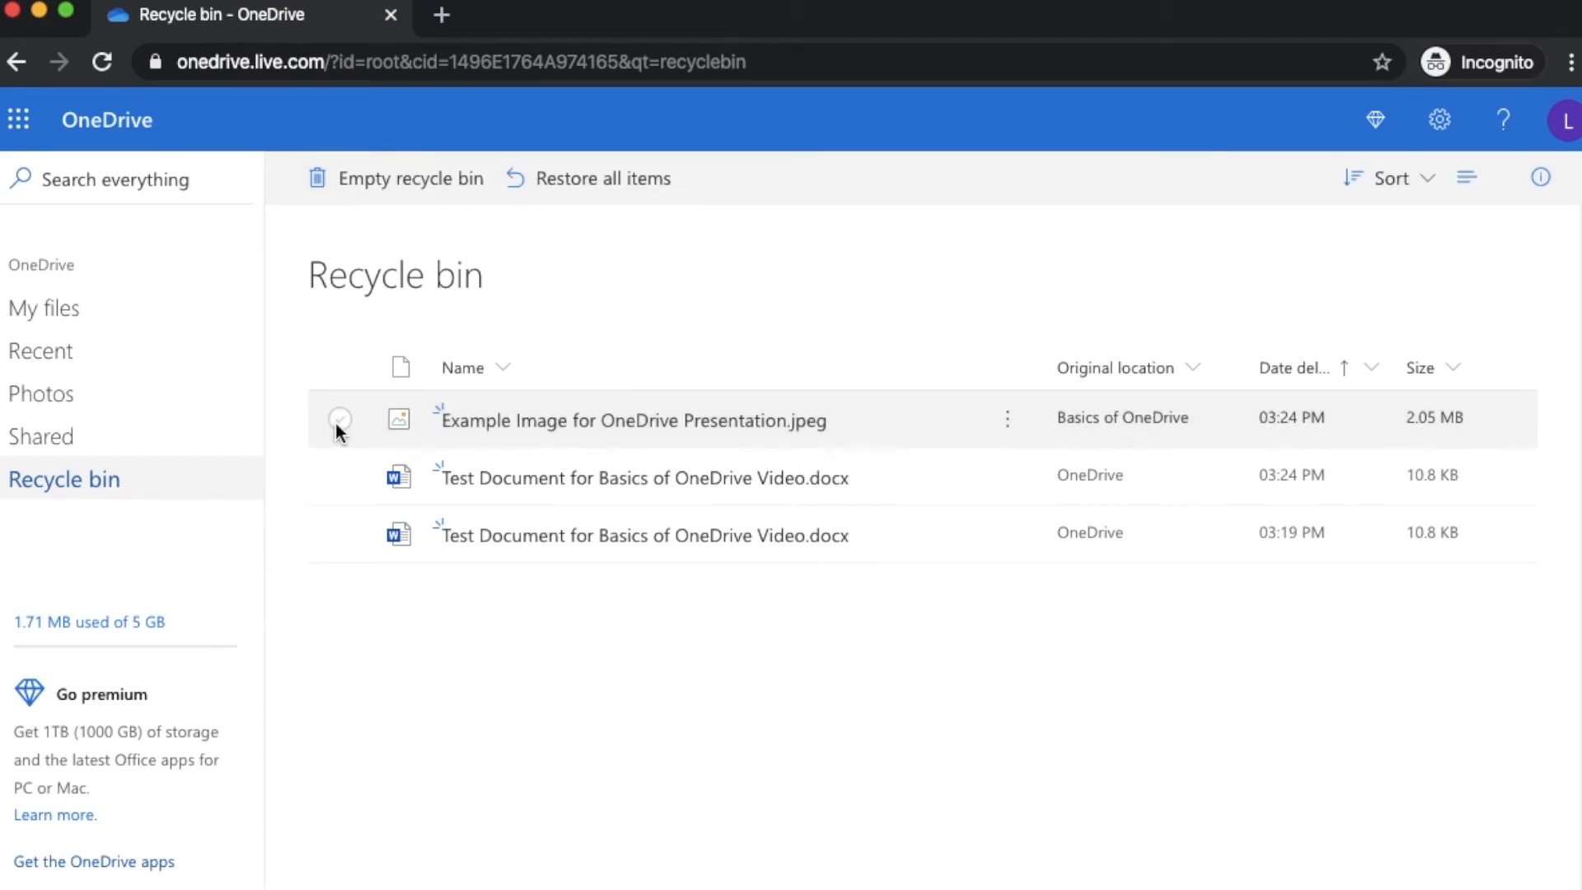
left_click(74, 309)
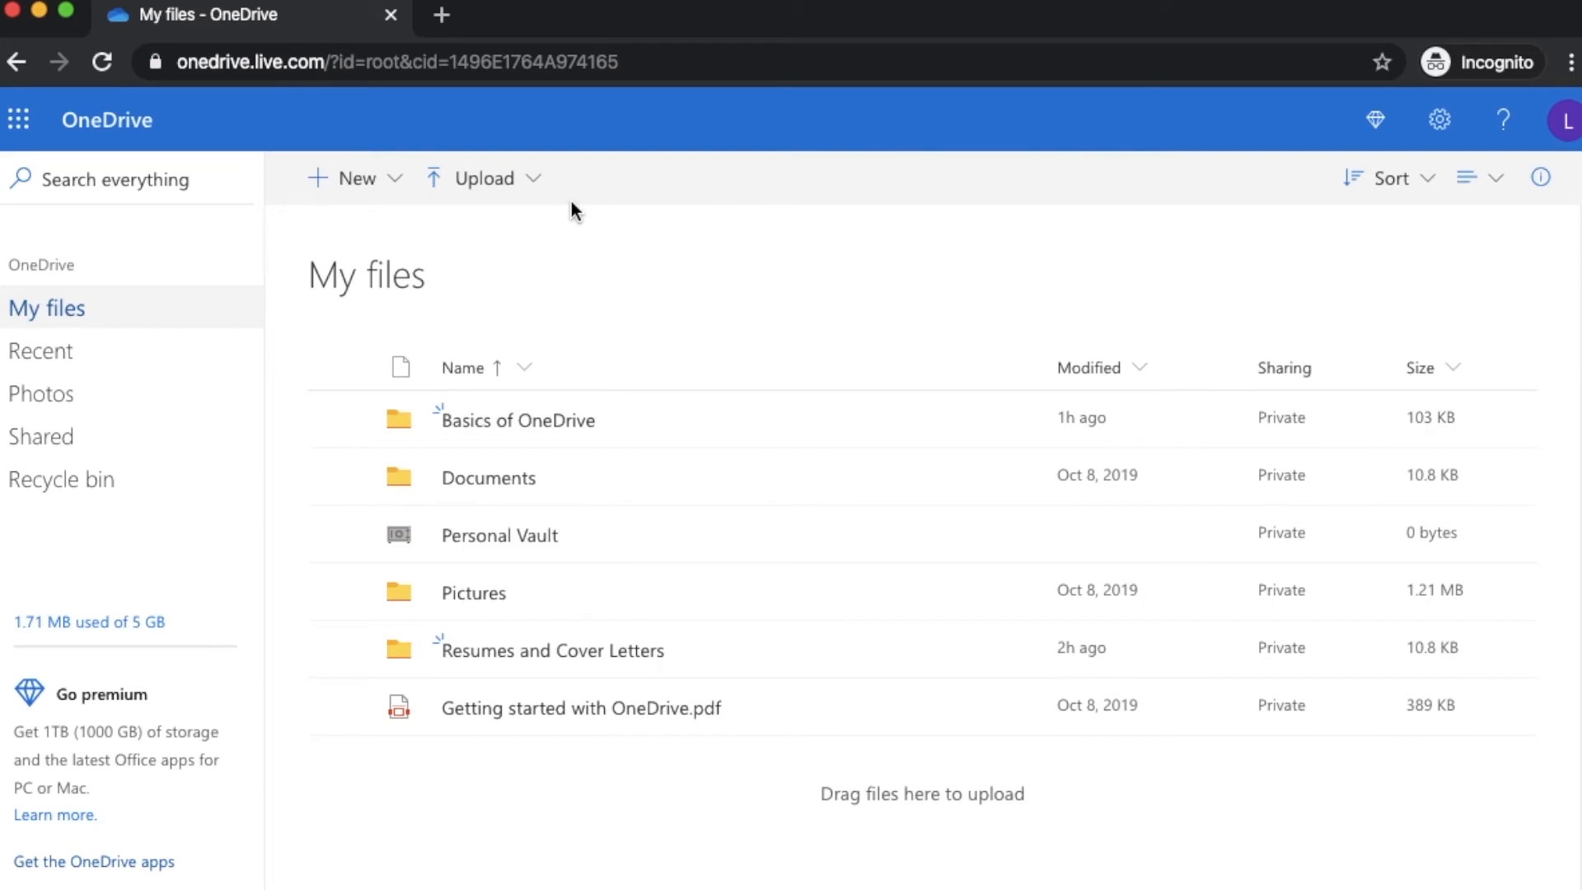
Show the Office apps list (Outlook, Word, Excel, PowerPoint, OneNote) over My files
left_click(339, 183)
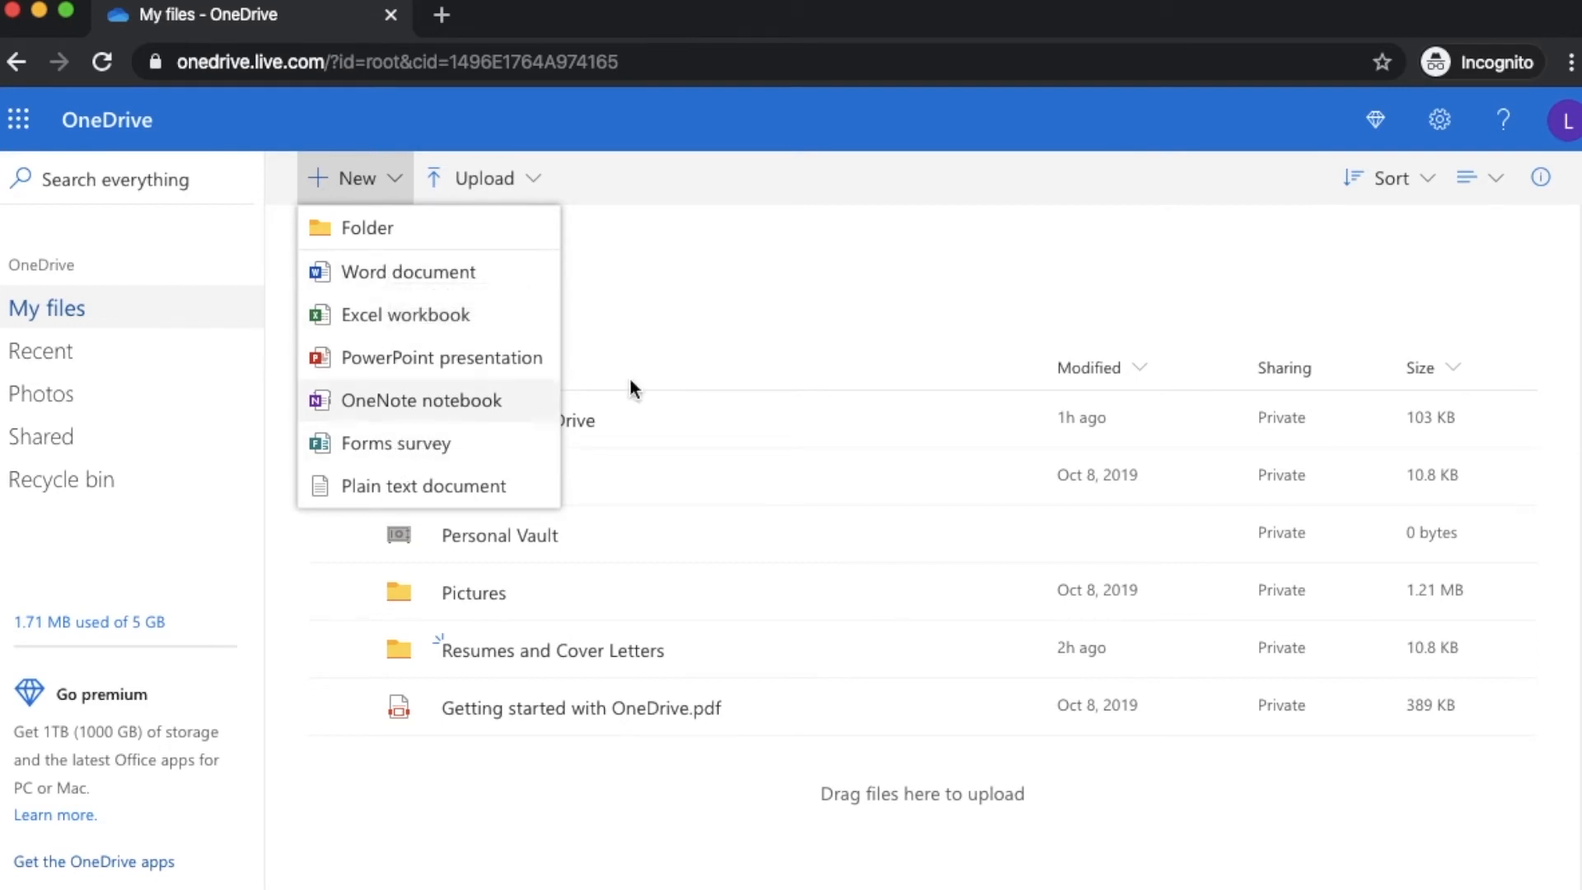
left_click(653, 300)
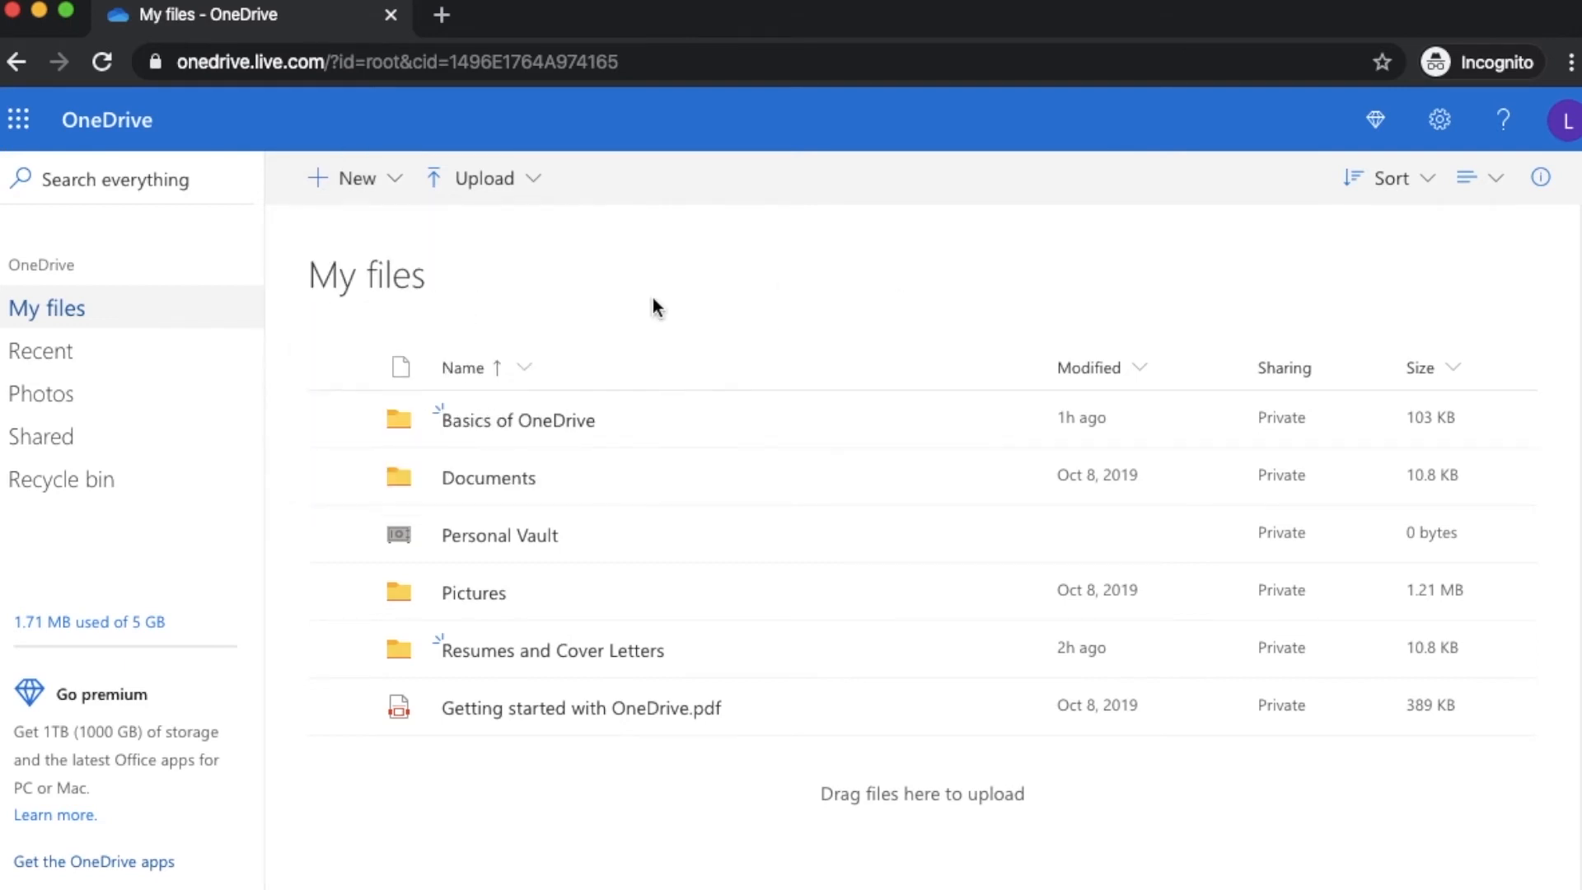
left_click(20, 121)
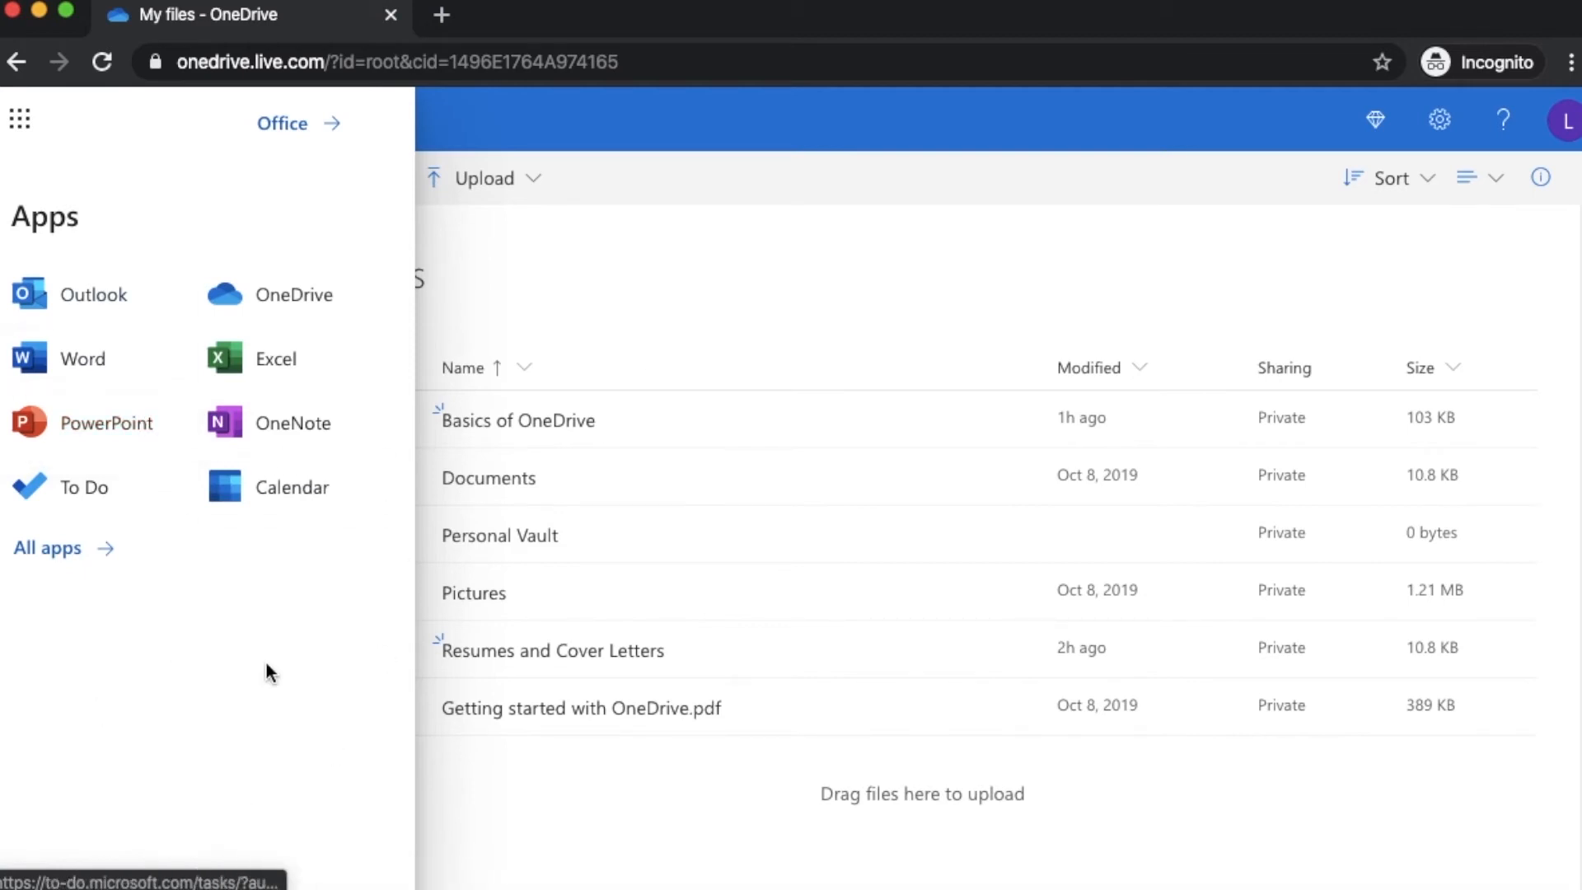
left_click(660, 277)
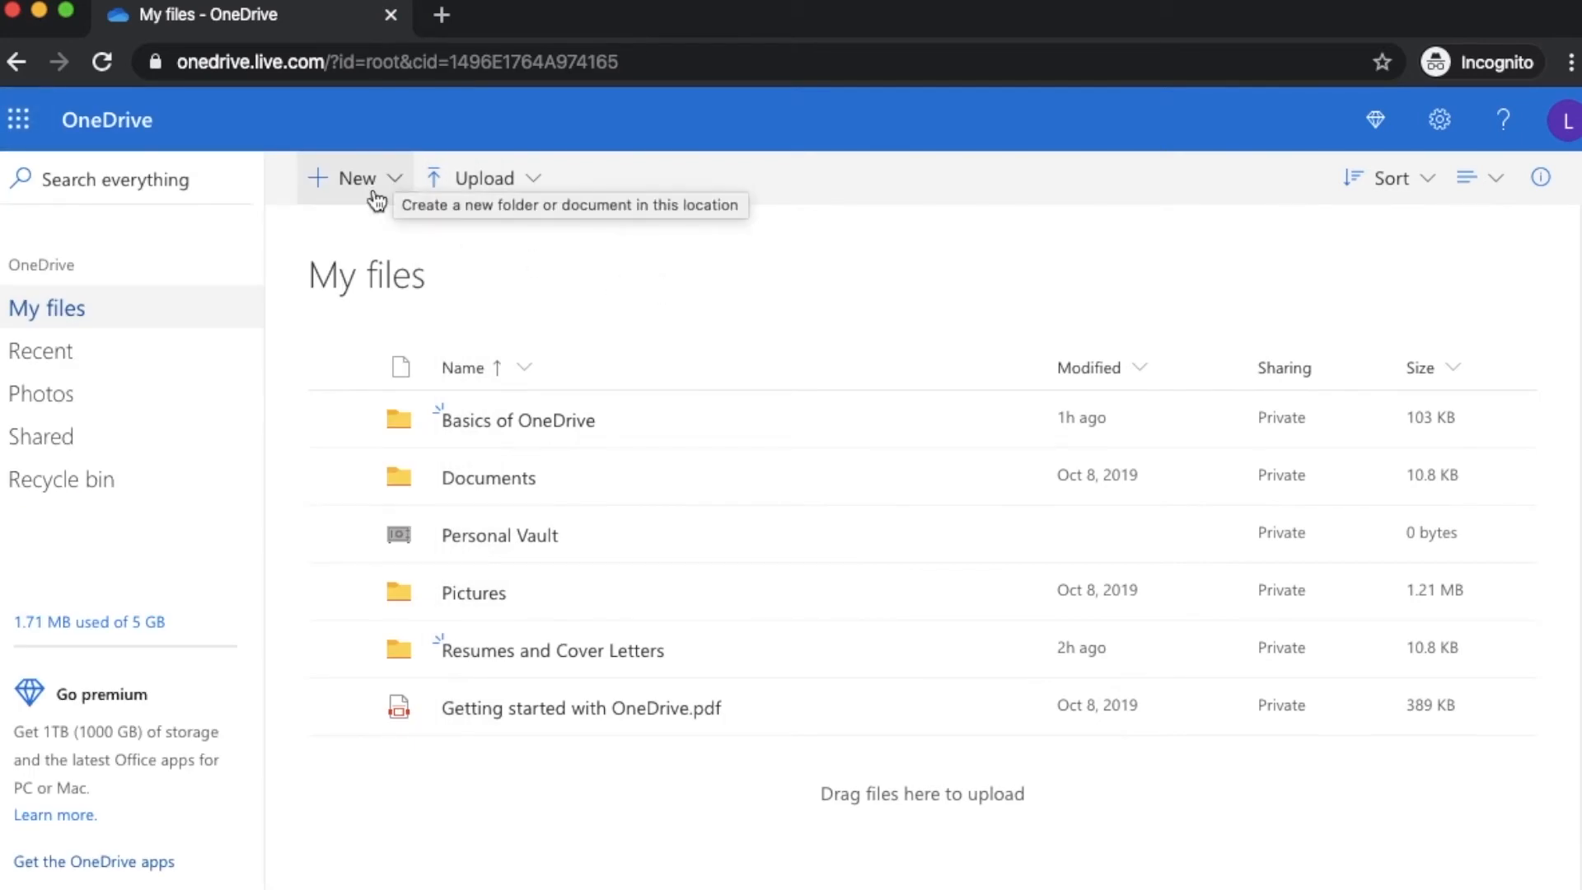
left_click(18, 123)
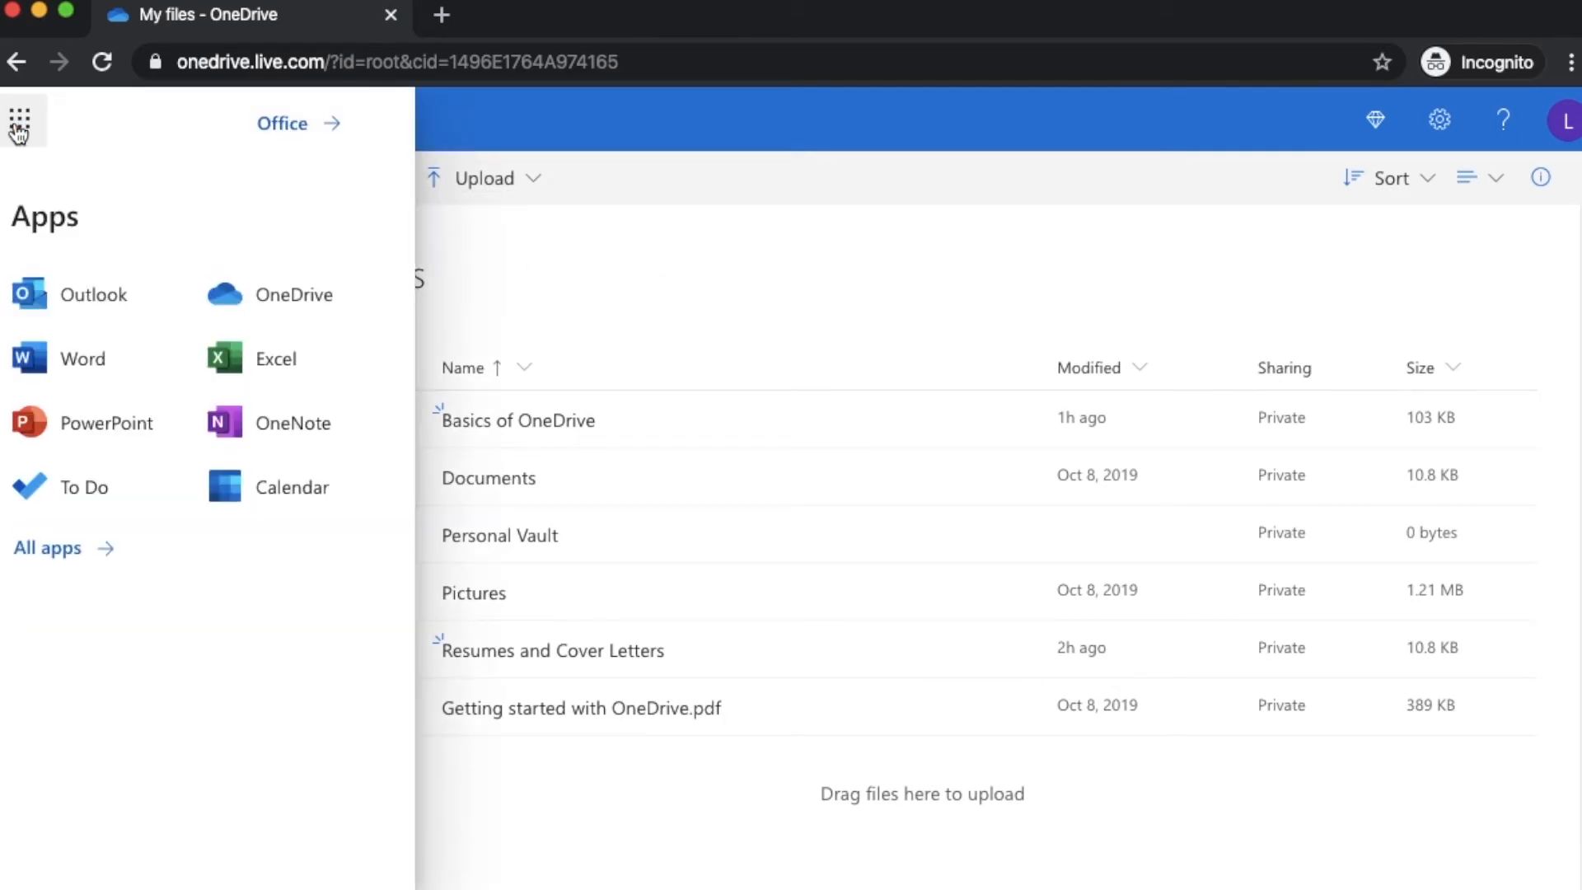
Launch Word for the web and scroll its start page of templates and recent files
left_click(73, 350)
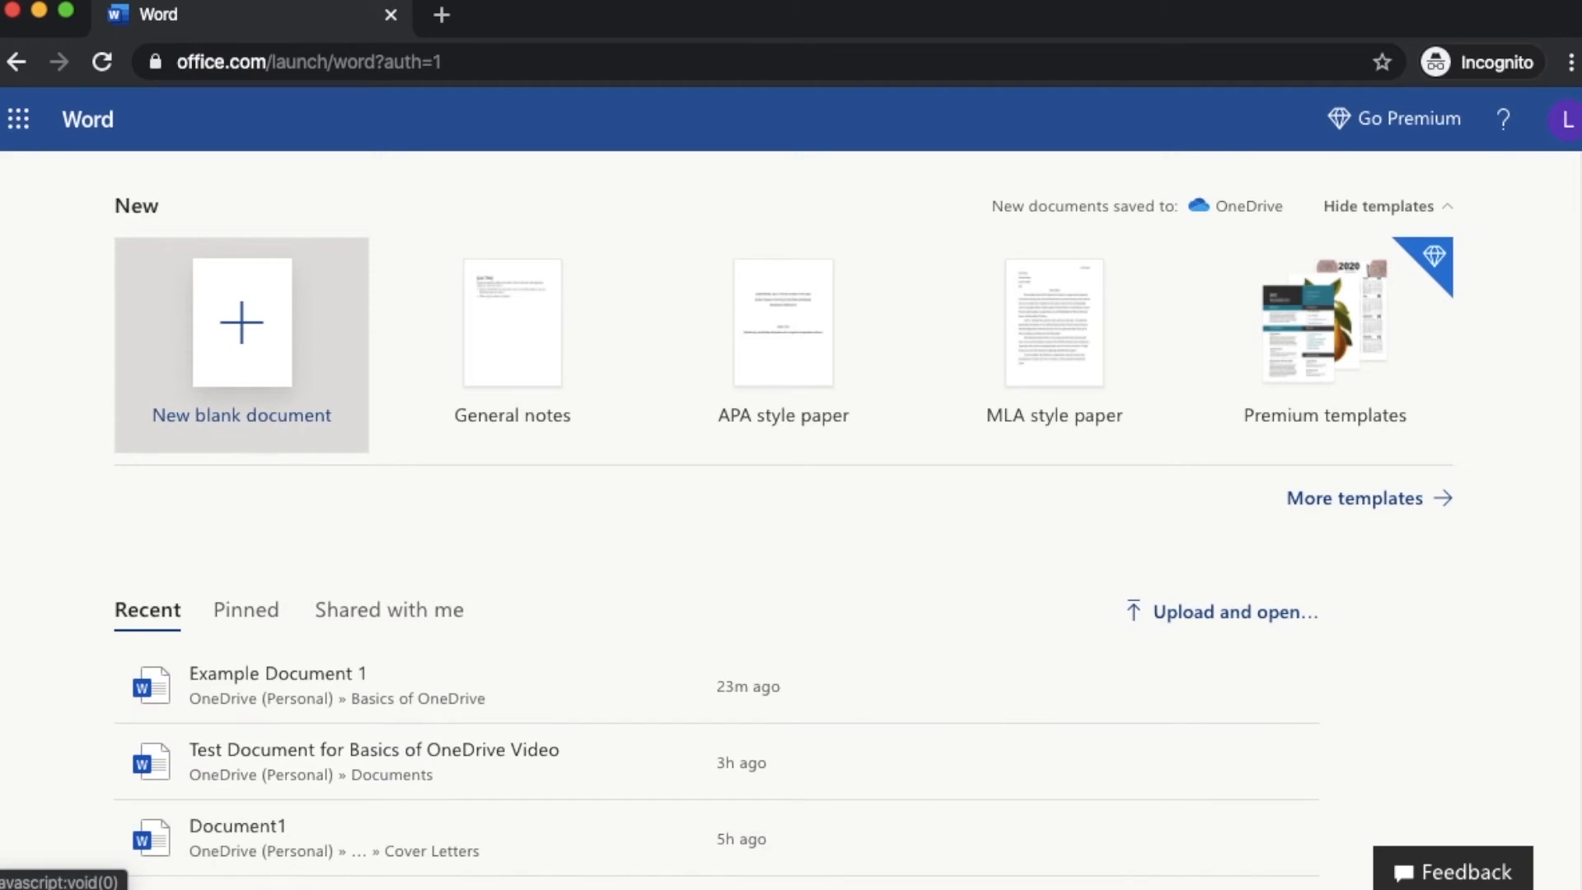
scroll(1572, 441, "down", 3)
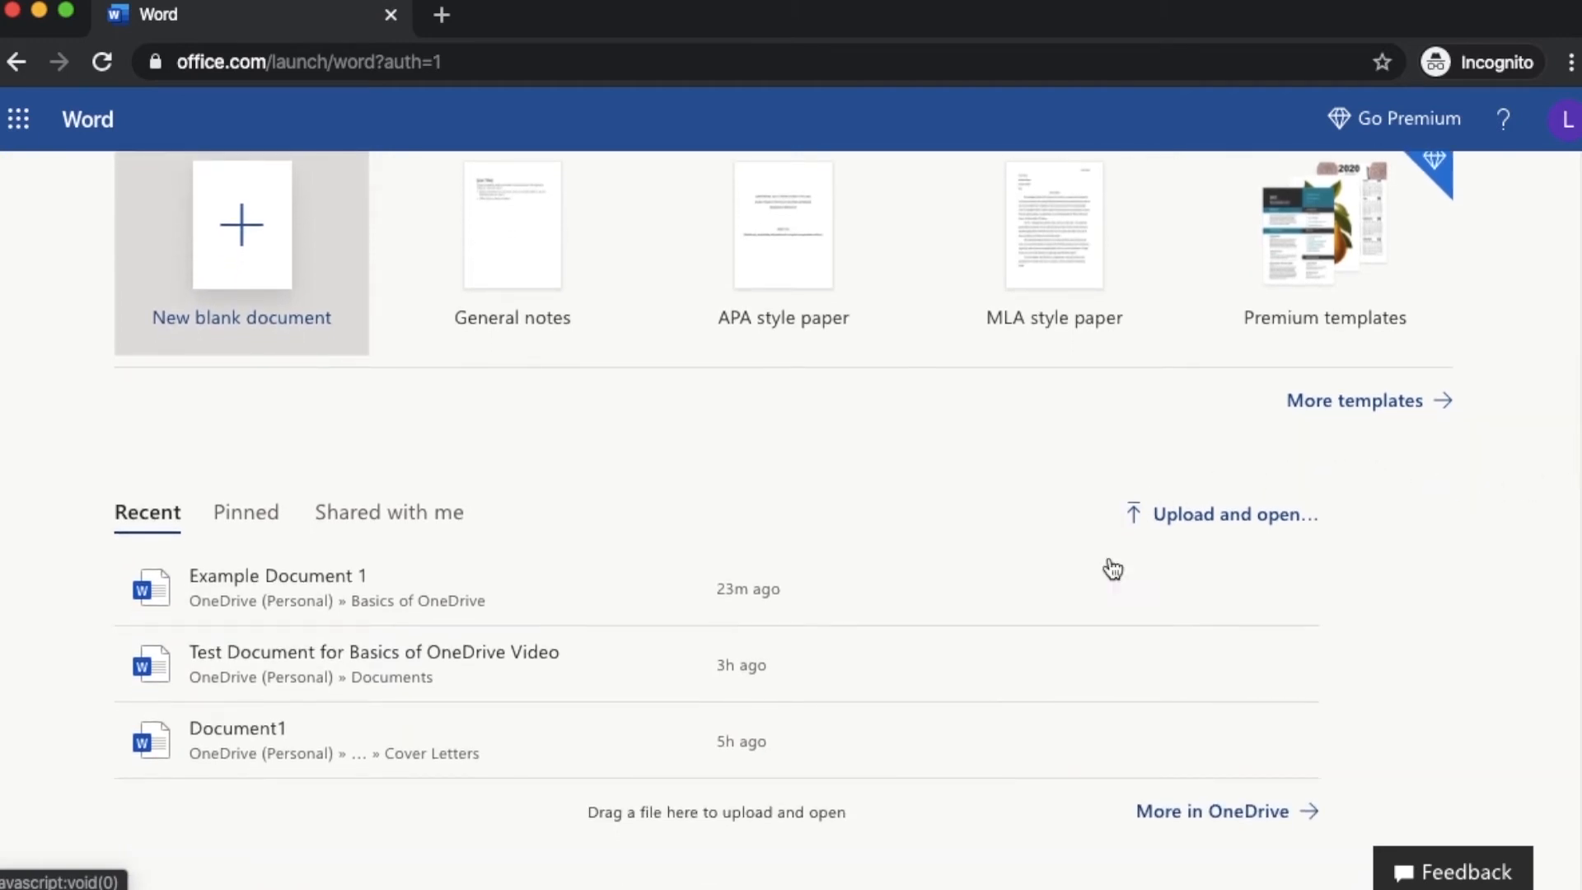
Upload Test Document for Basics of OneDrive Video.docx from the computer and open it in Word Online
left_click(1168, 521)
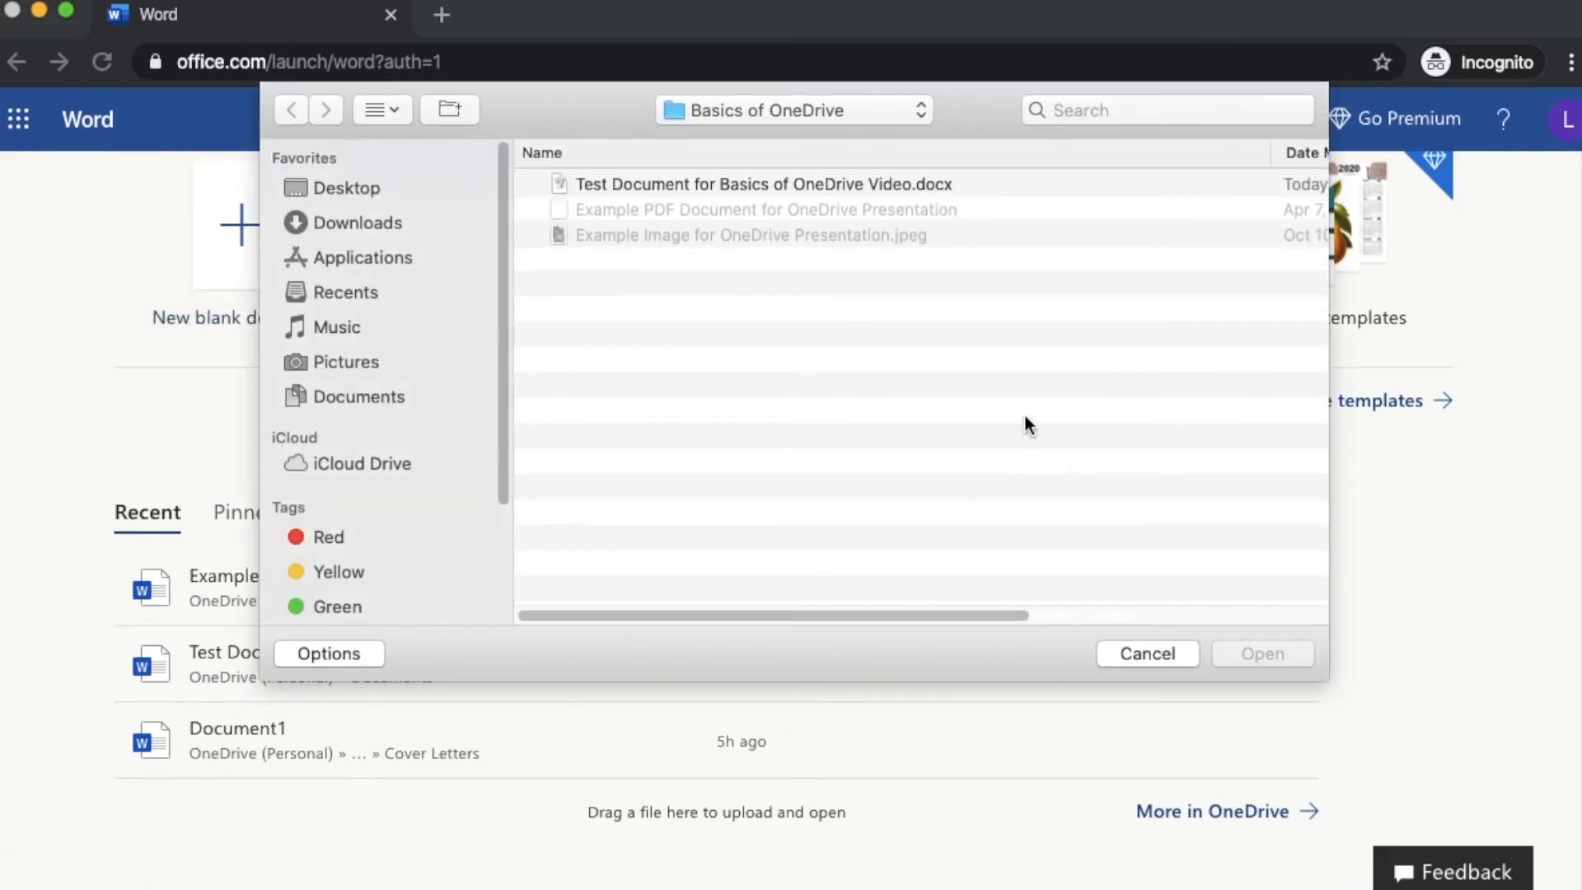
left_click(754, 184)
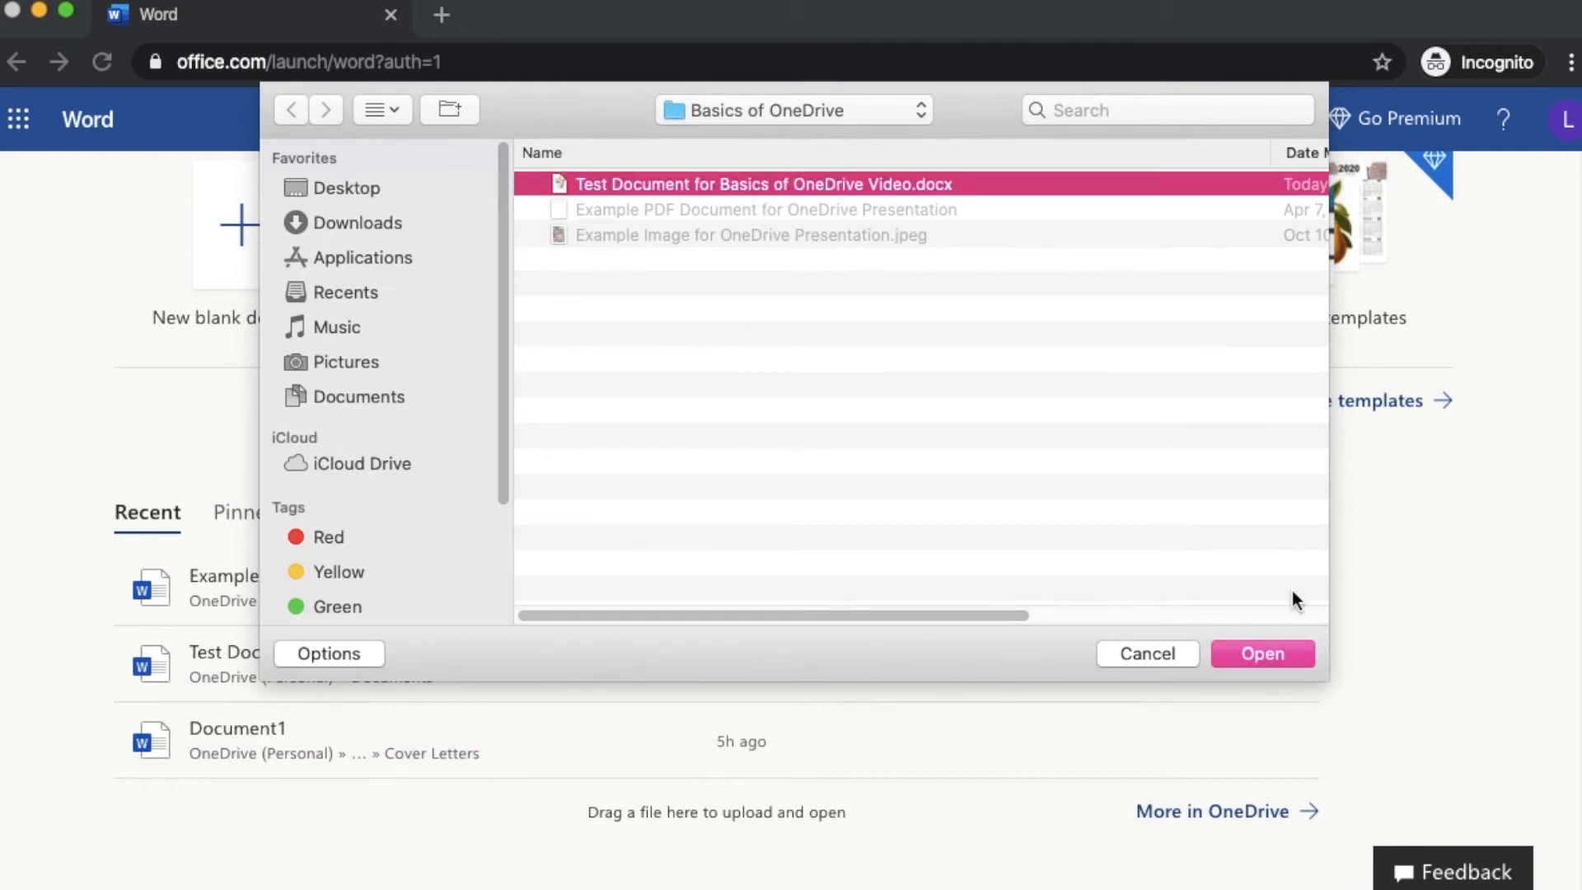
left_click(1277, 653)
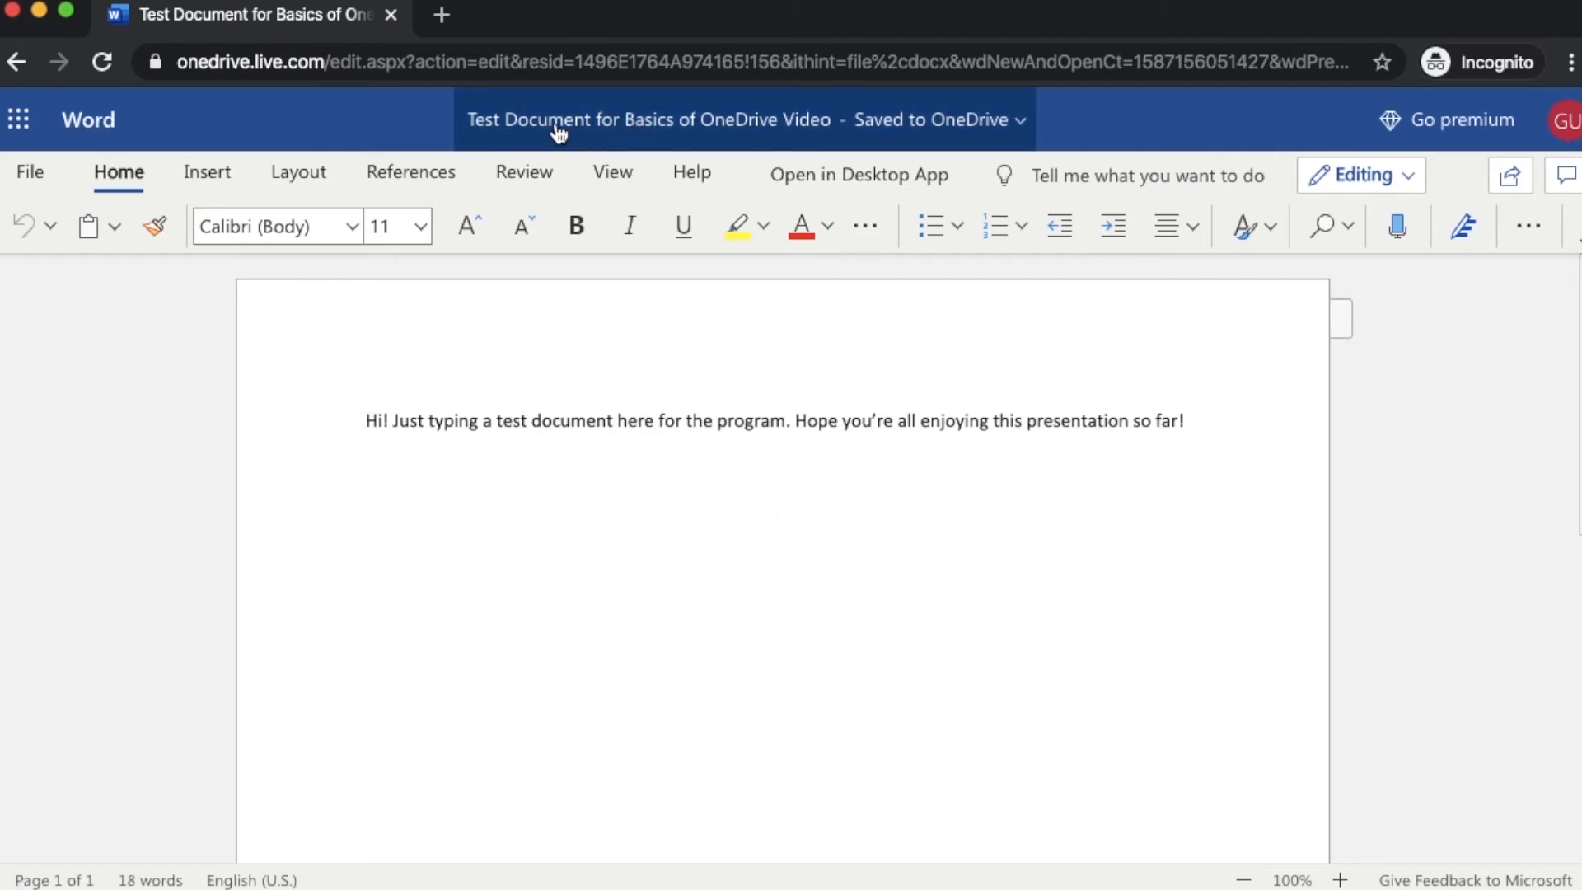
Check the document's file name and location, then select and deselect the word 'Hi'
left_click(765, 120)
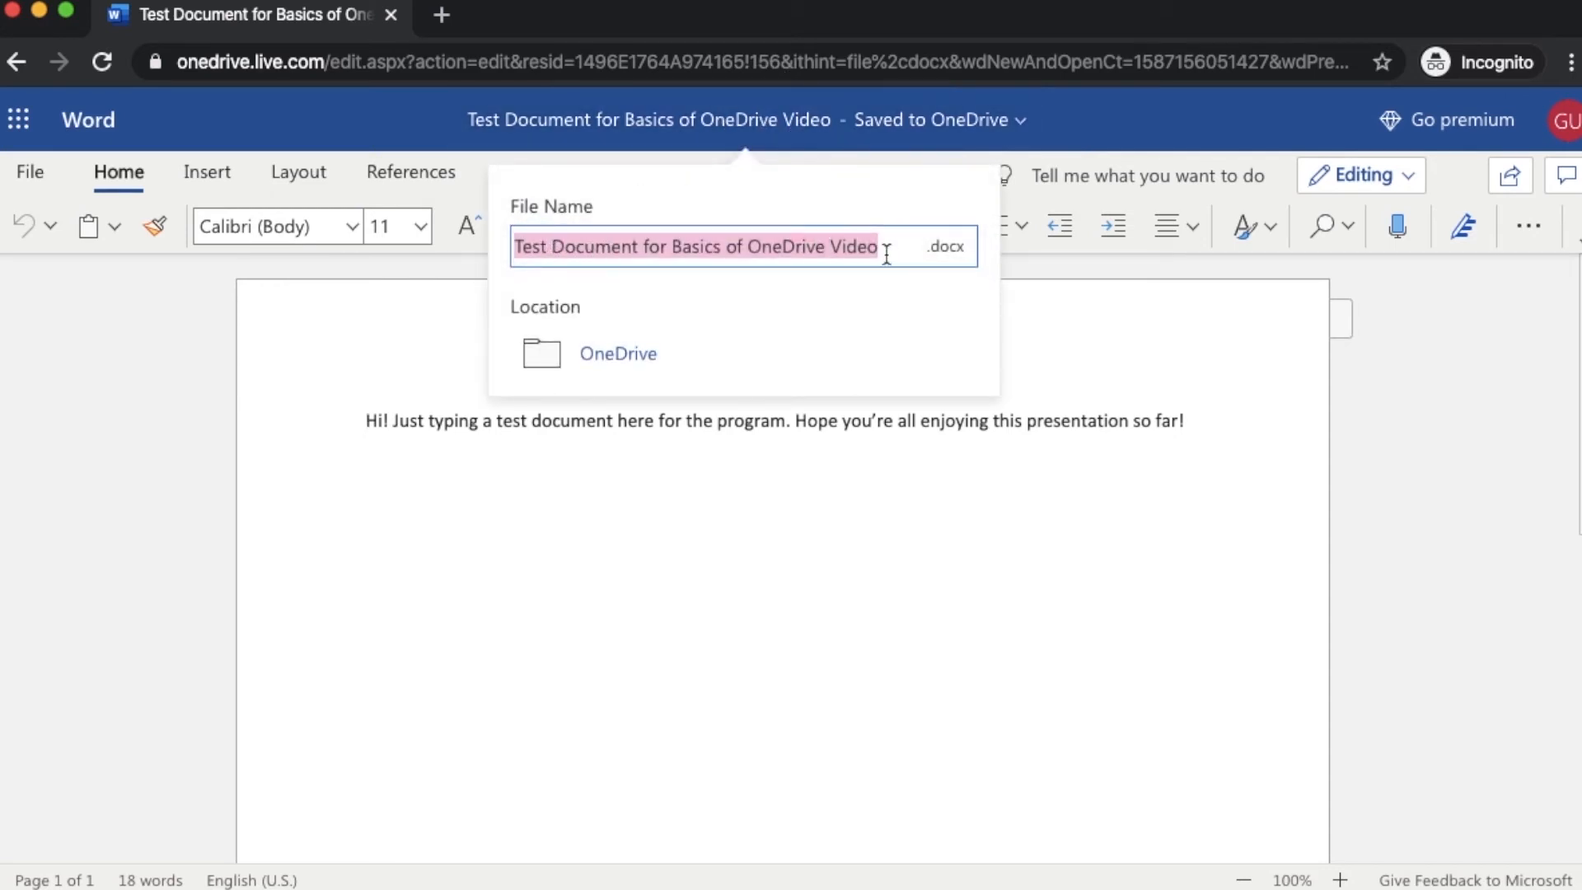
left_click(1039, 128)
double_click(372, 421)
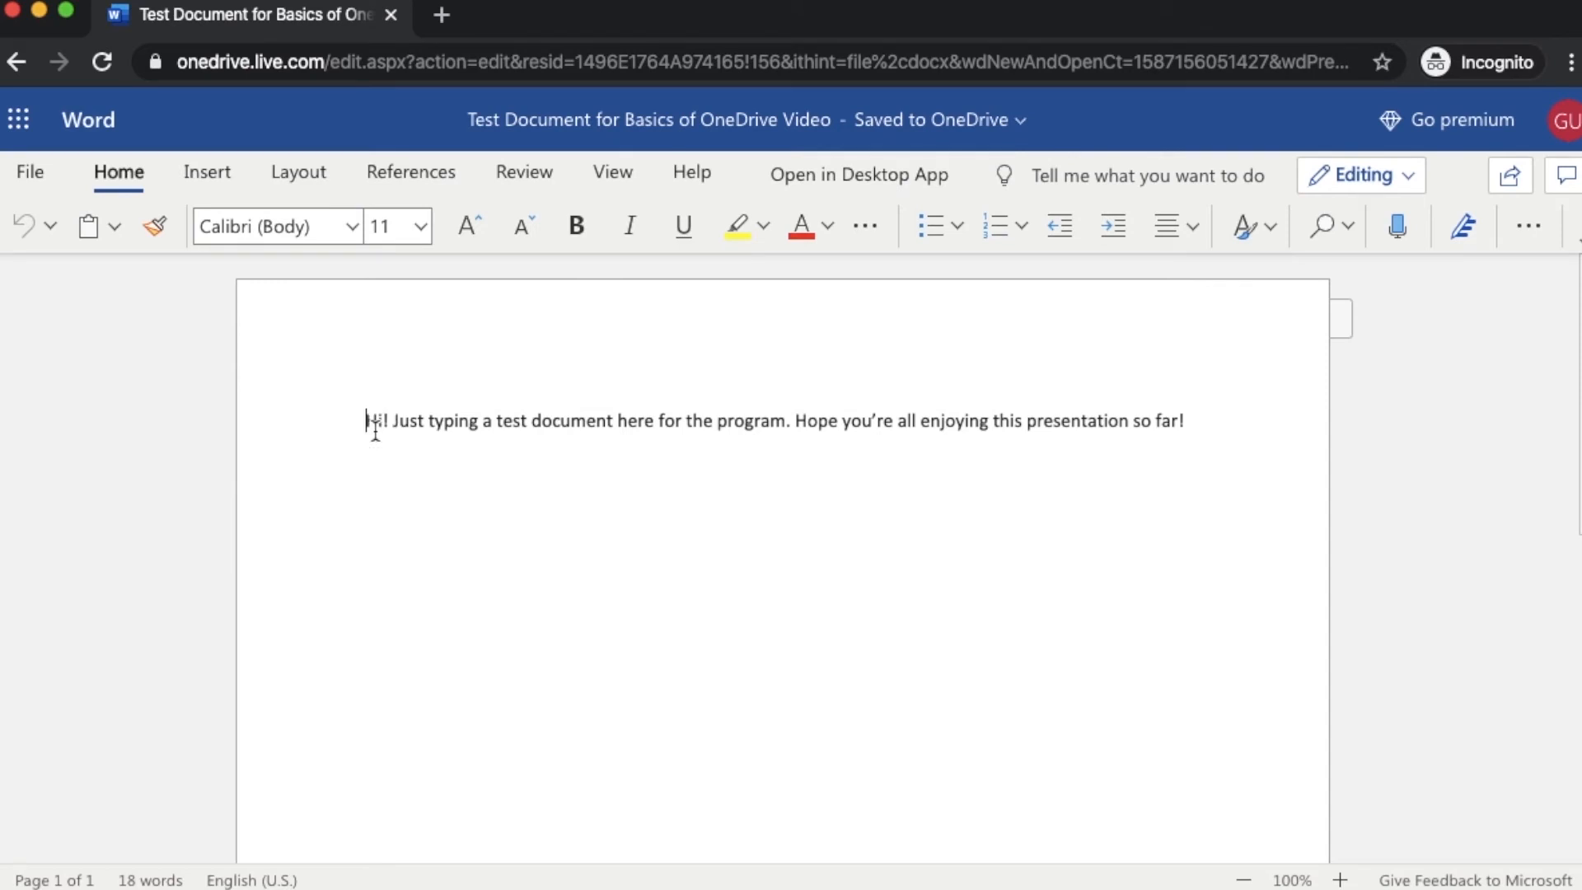
left_click(700, 445)
Go back to OneDrive through the Office apps list
left_click(33, 121)
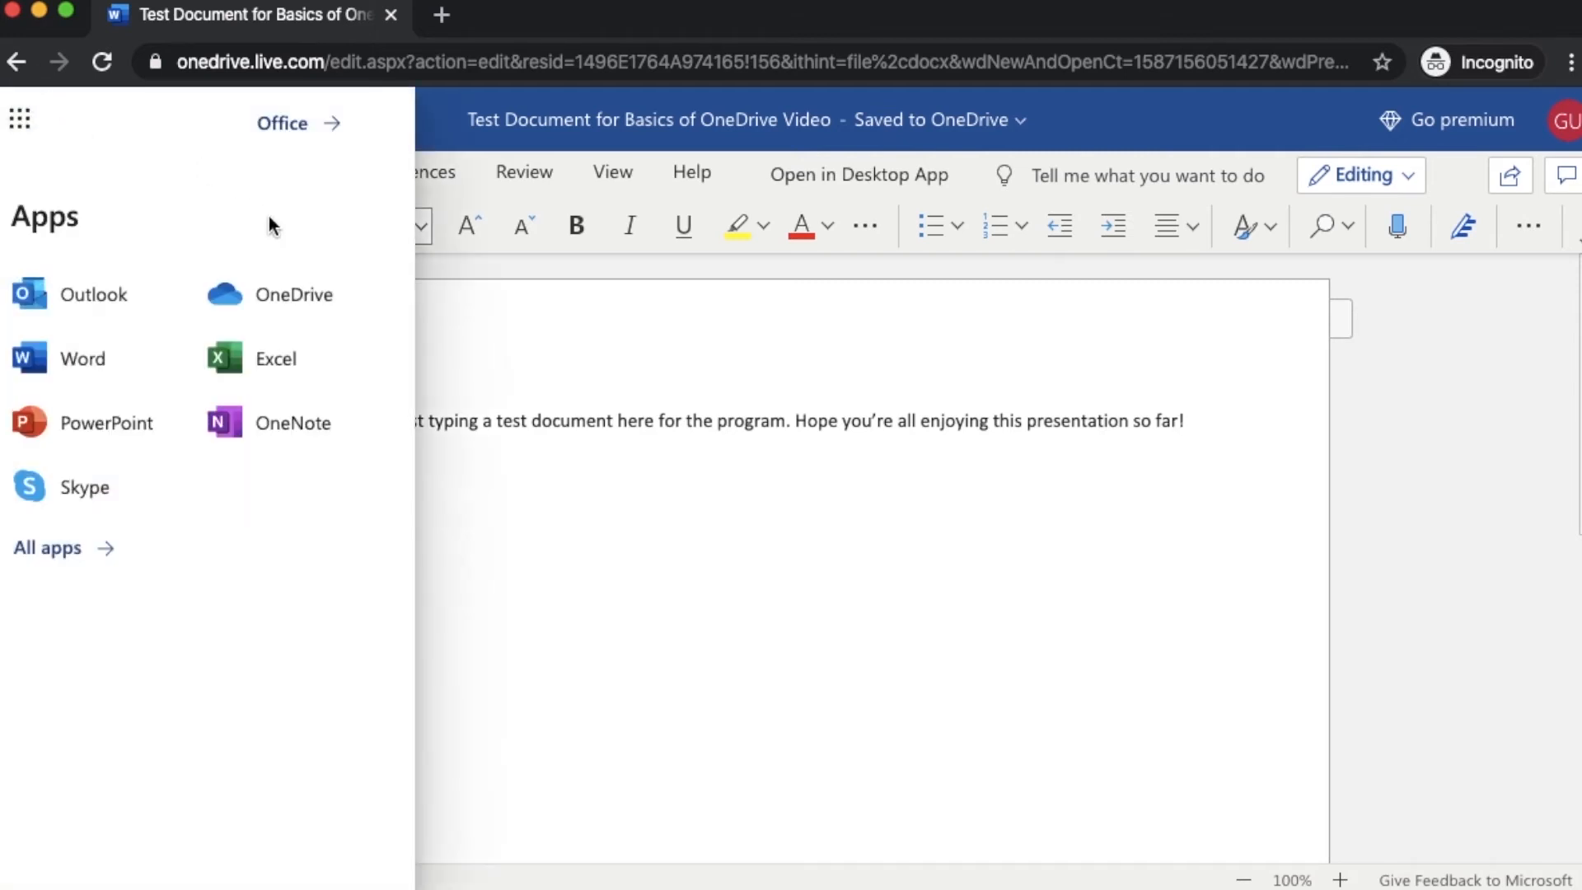
left_click(576, 436)
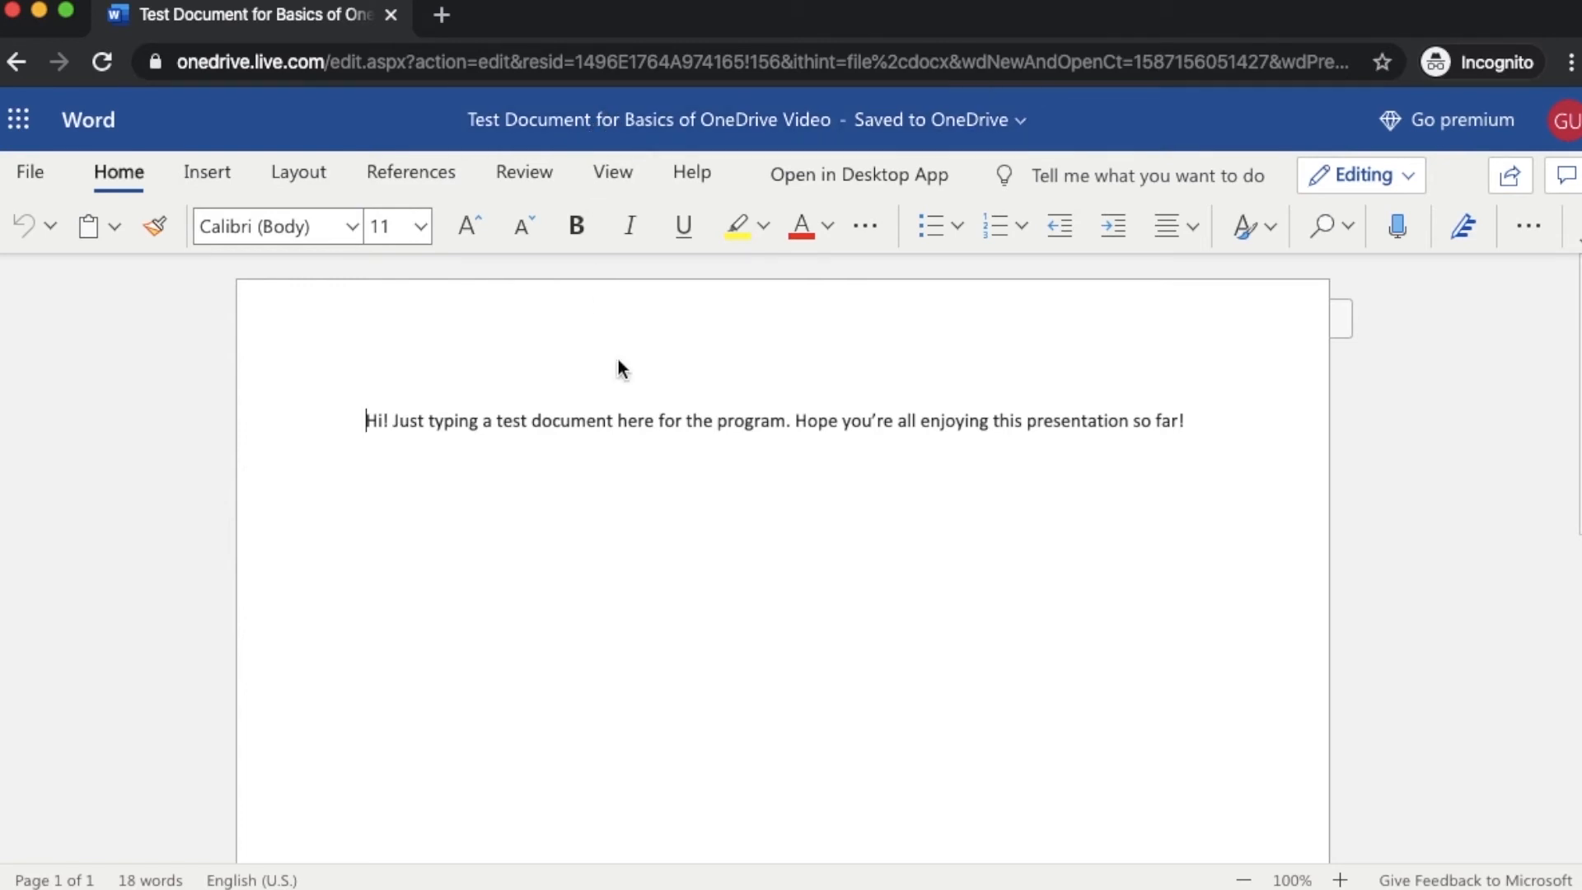
left_click(18, 119)
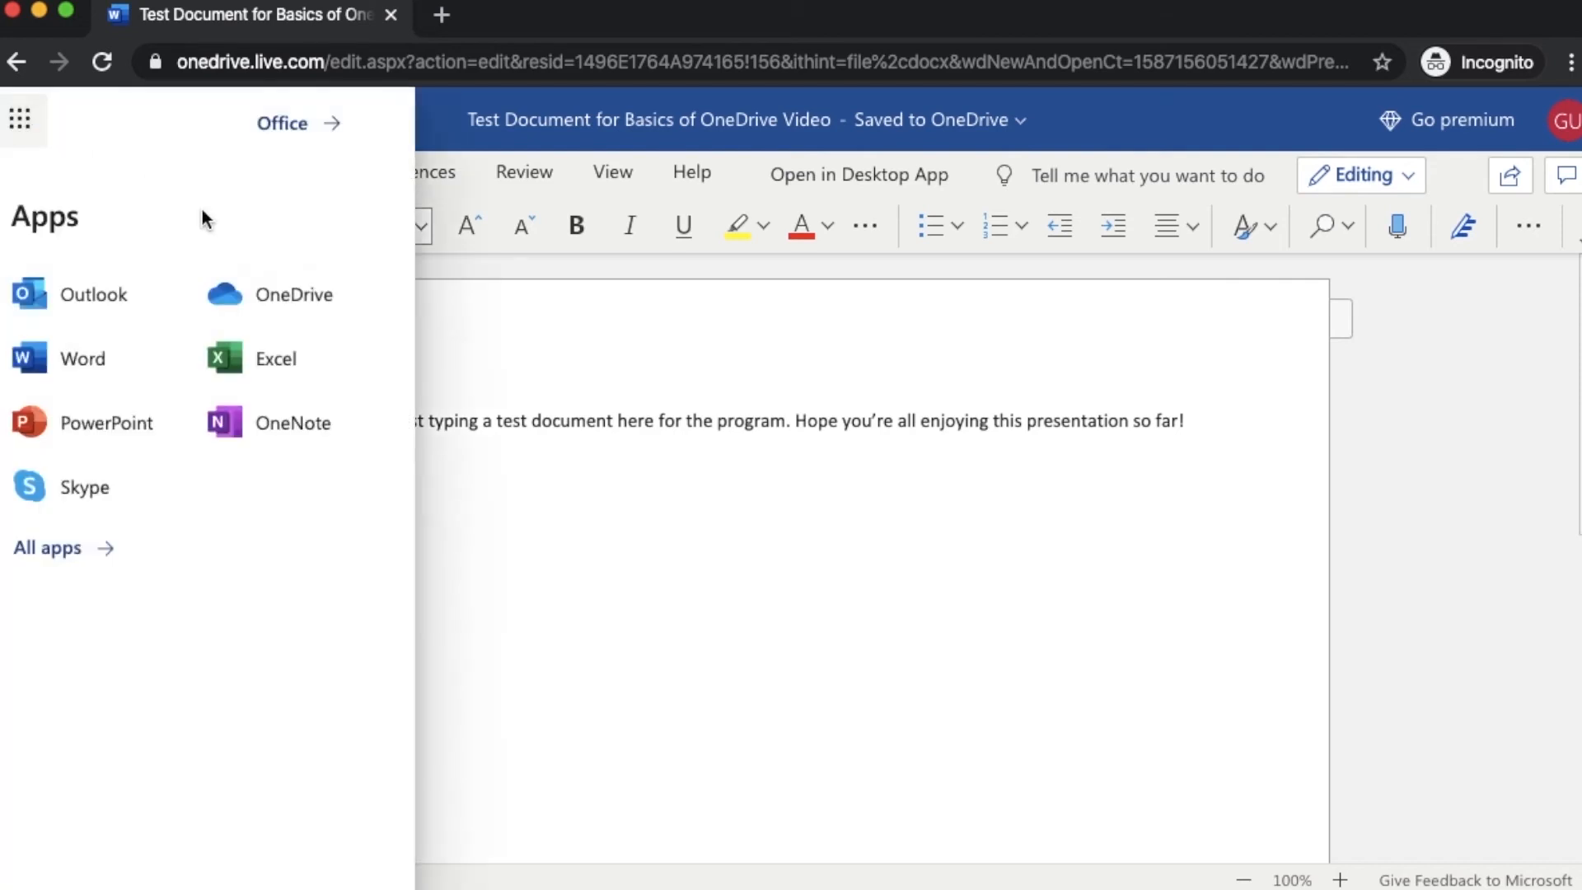
left_click(288, 292)
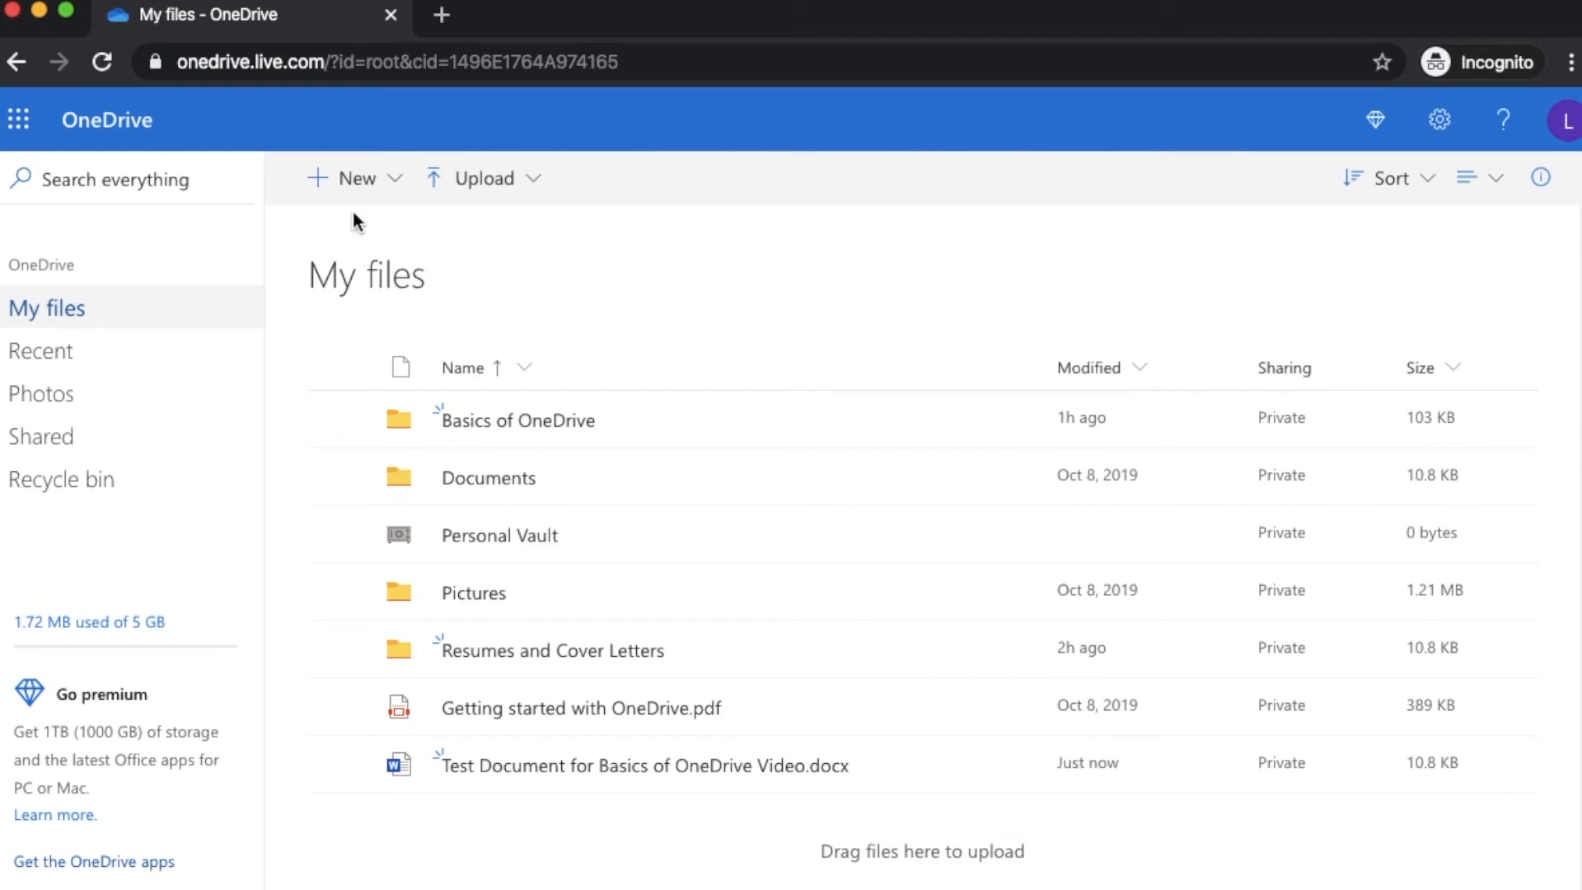
Create a new blank Word document named 'Sample Document for Editing Purposes'
left_click(350, 181)
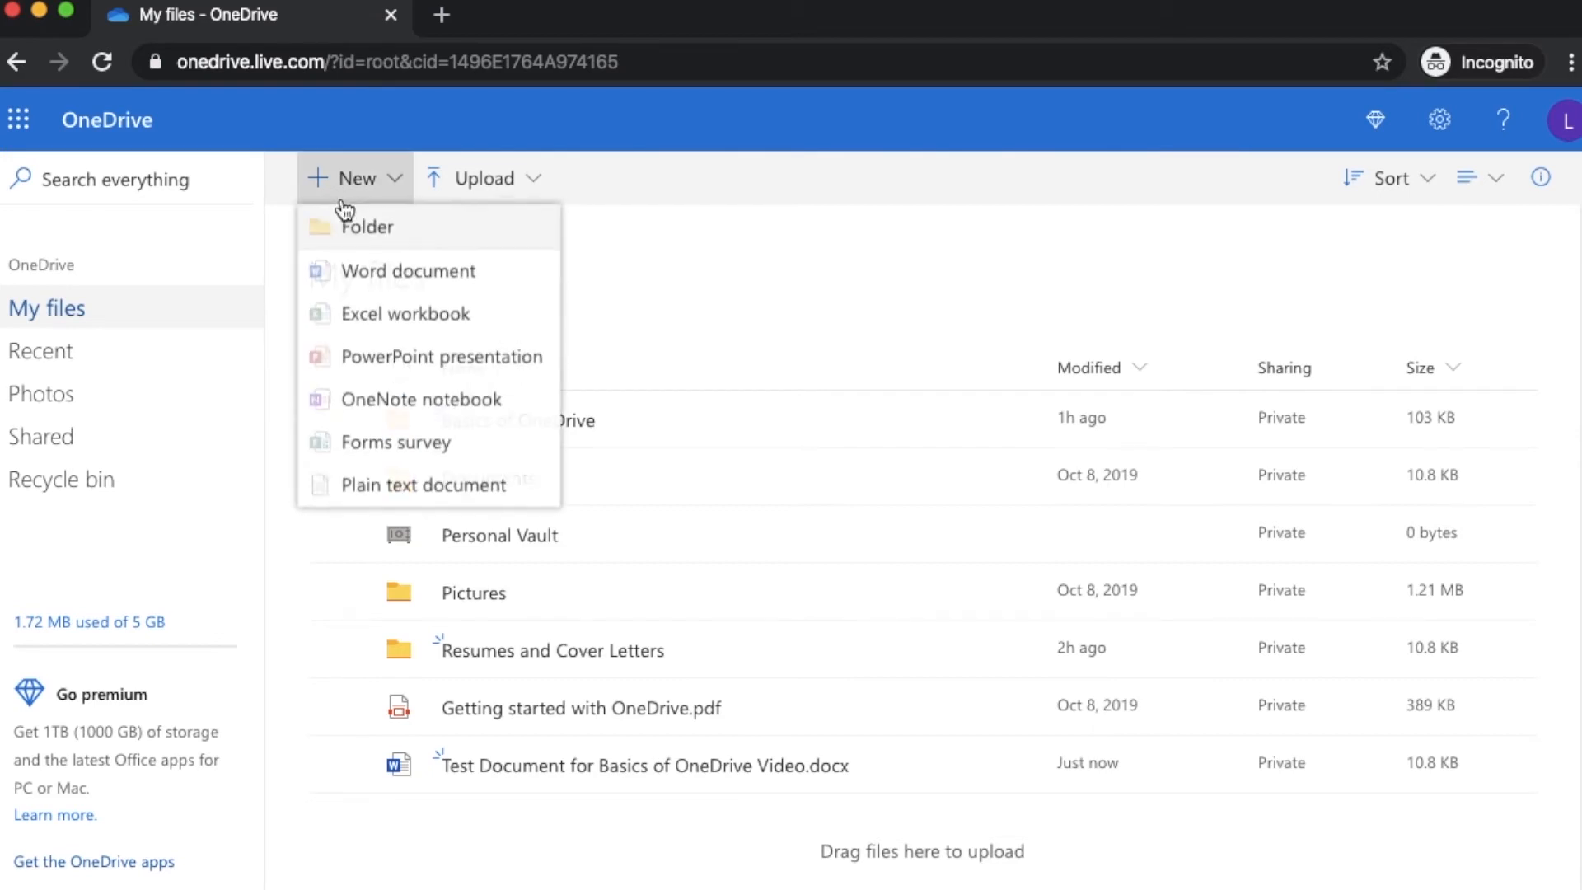
left_click(356, 272)
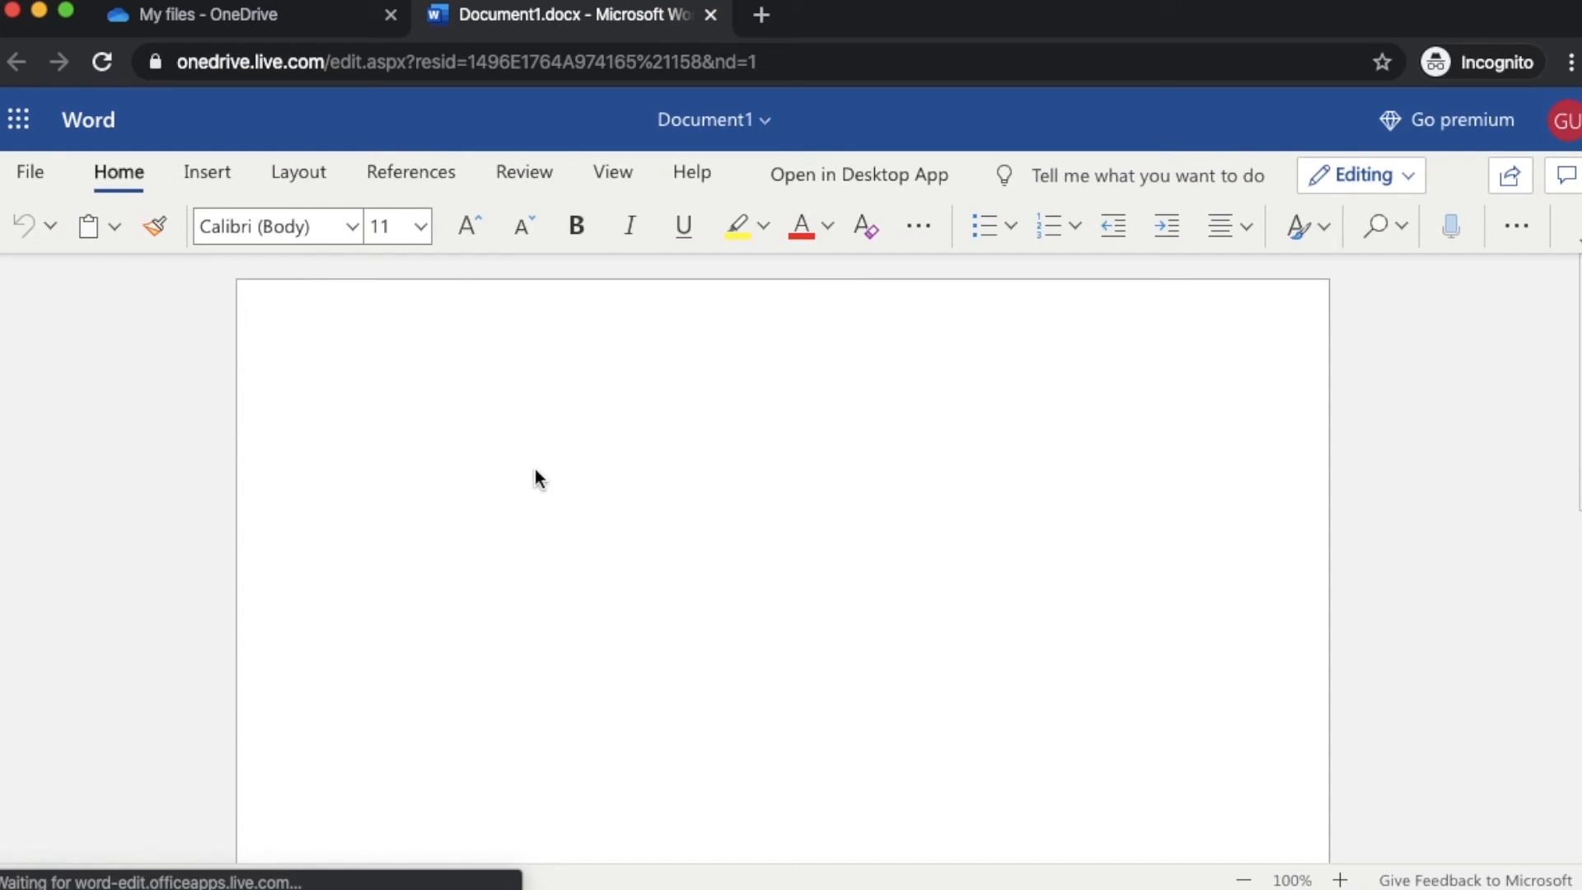
left_click(672, 120)
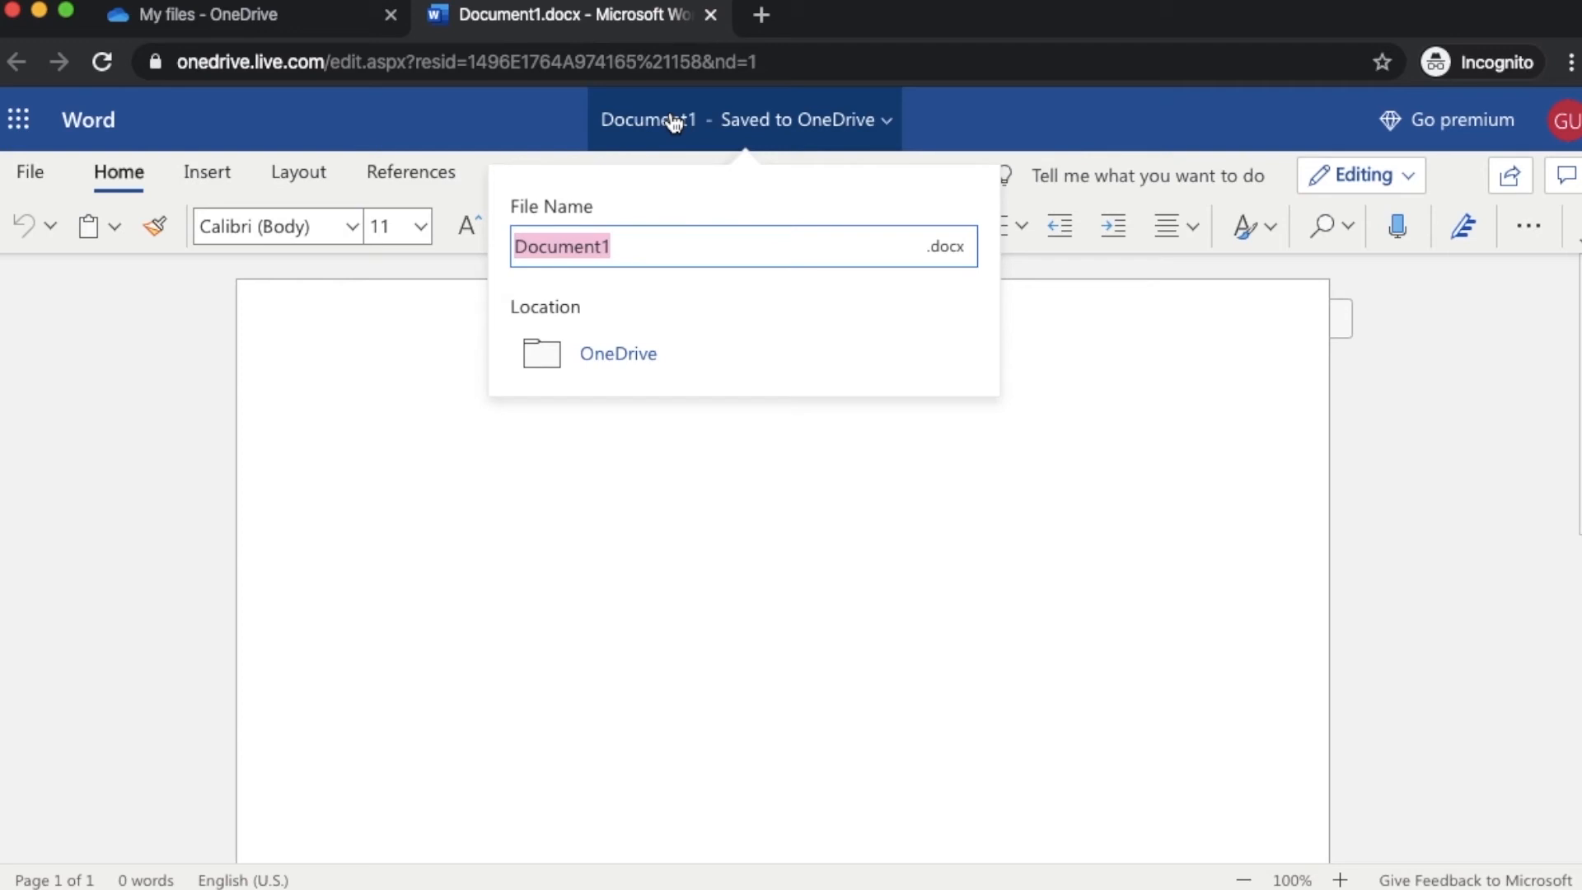
type("Sample Docu")
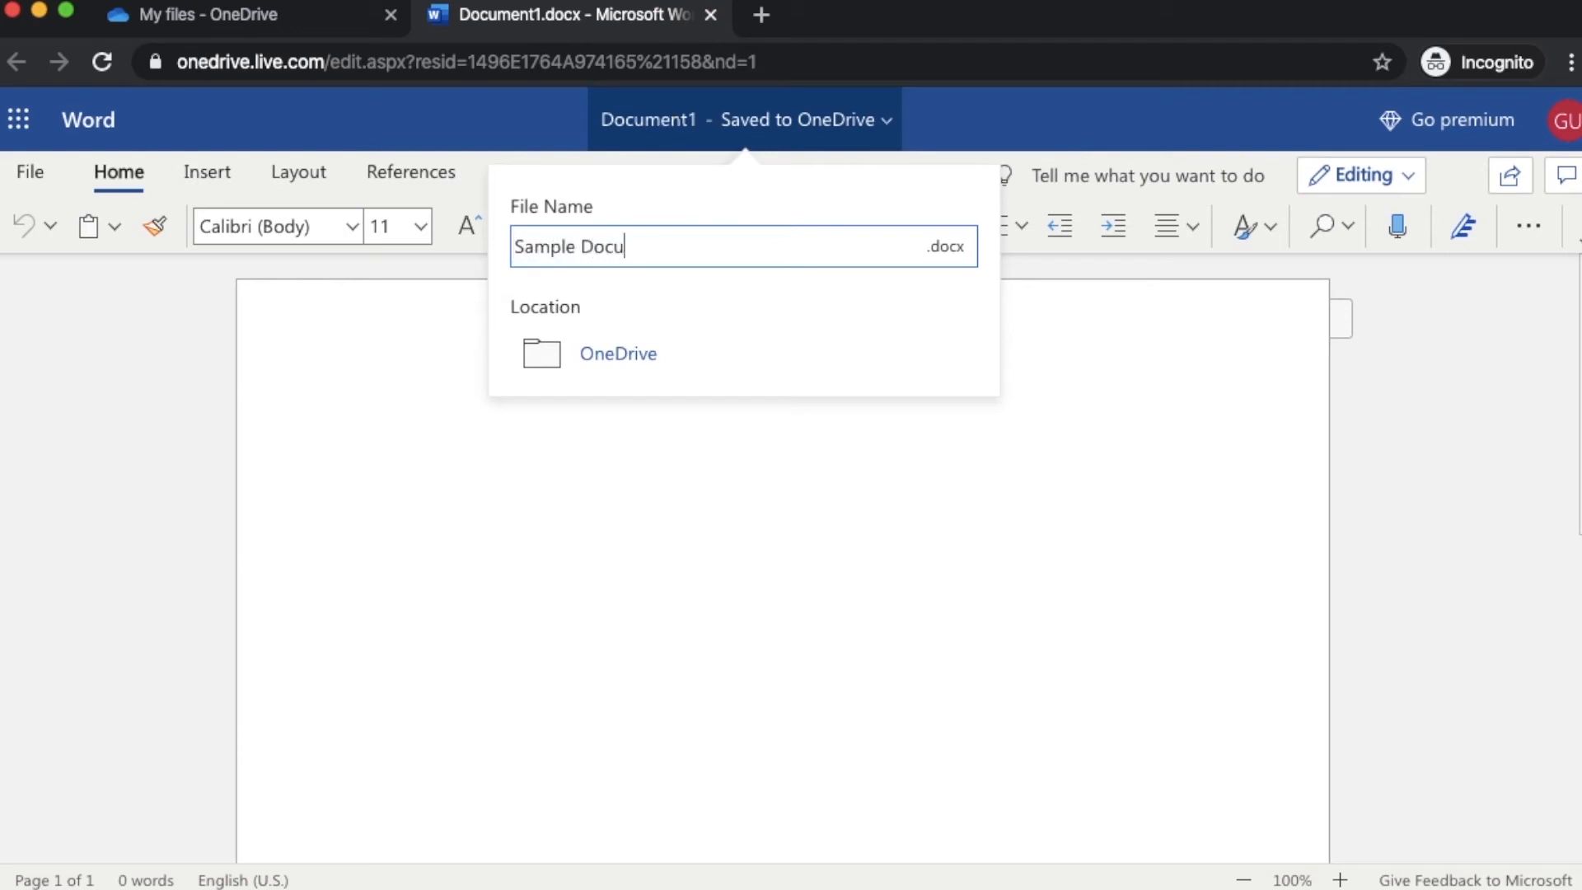
type("ment for Editing P")
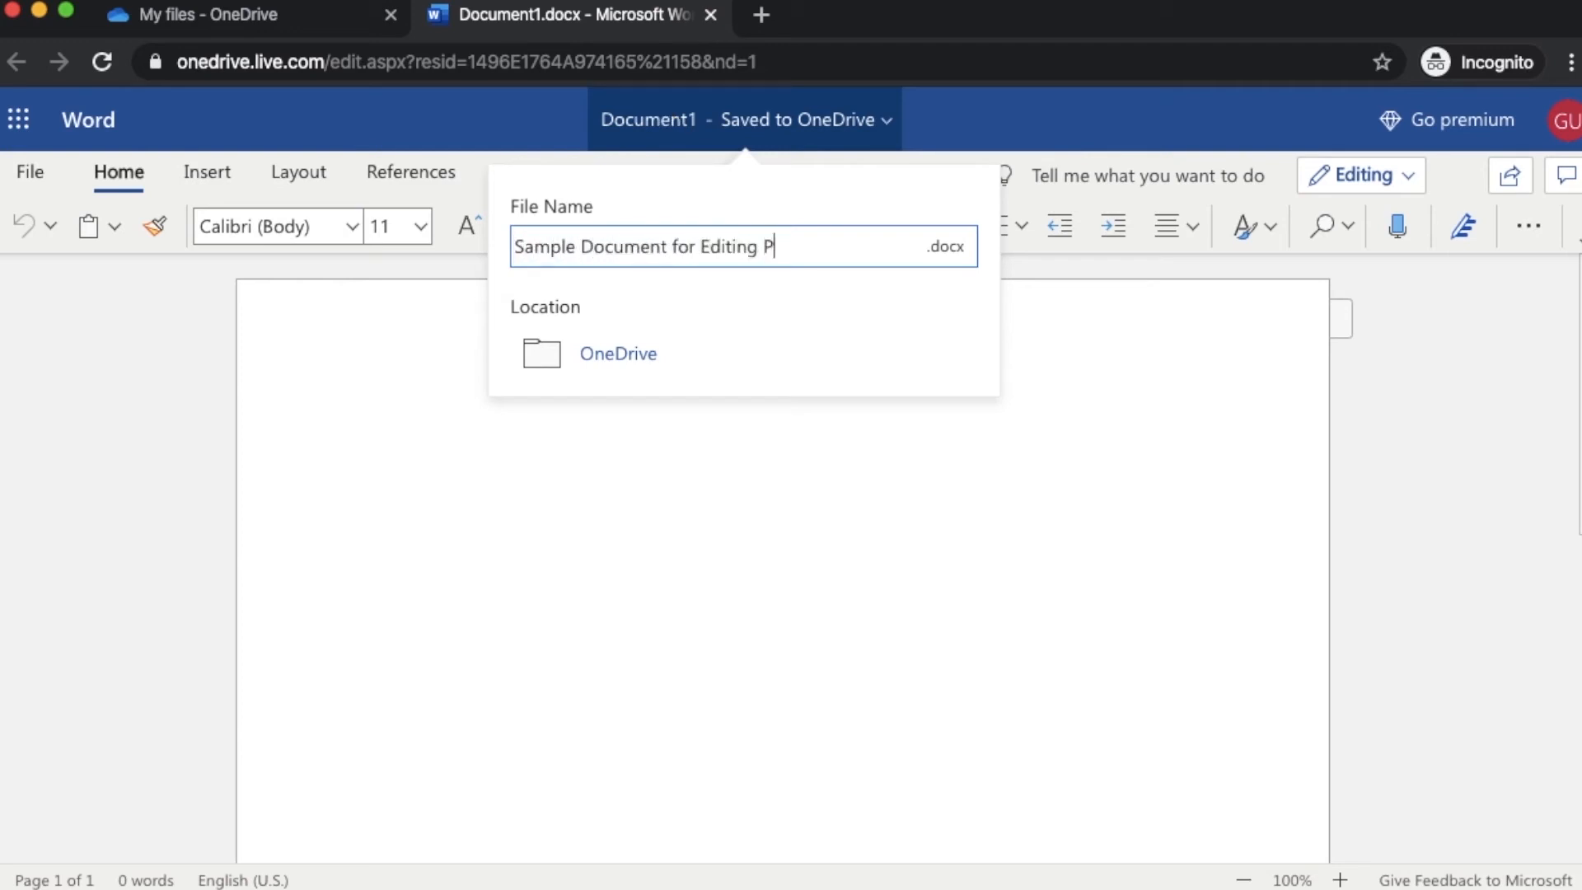
type("urposes")
key("Return")
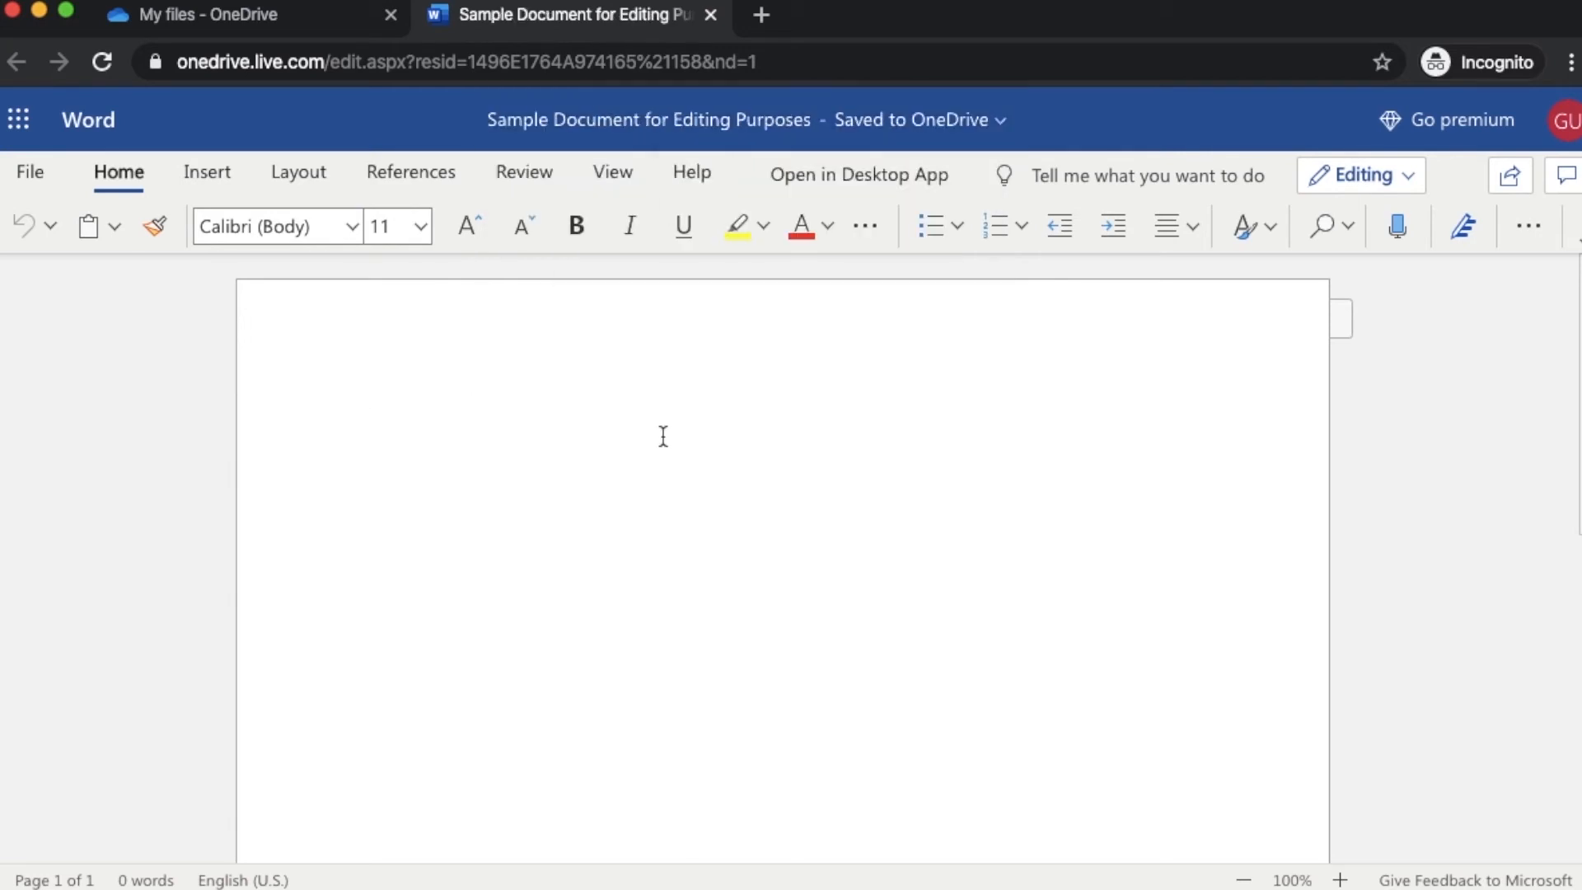
Type 'Document entry - anything you write.', select the line and copy its formatting
type("Document entr")
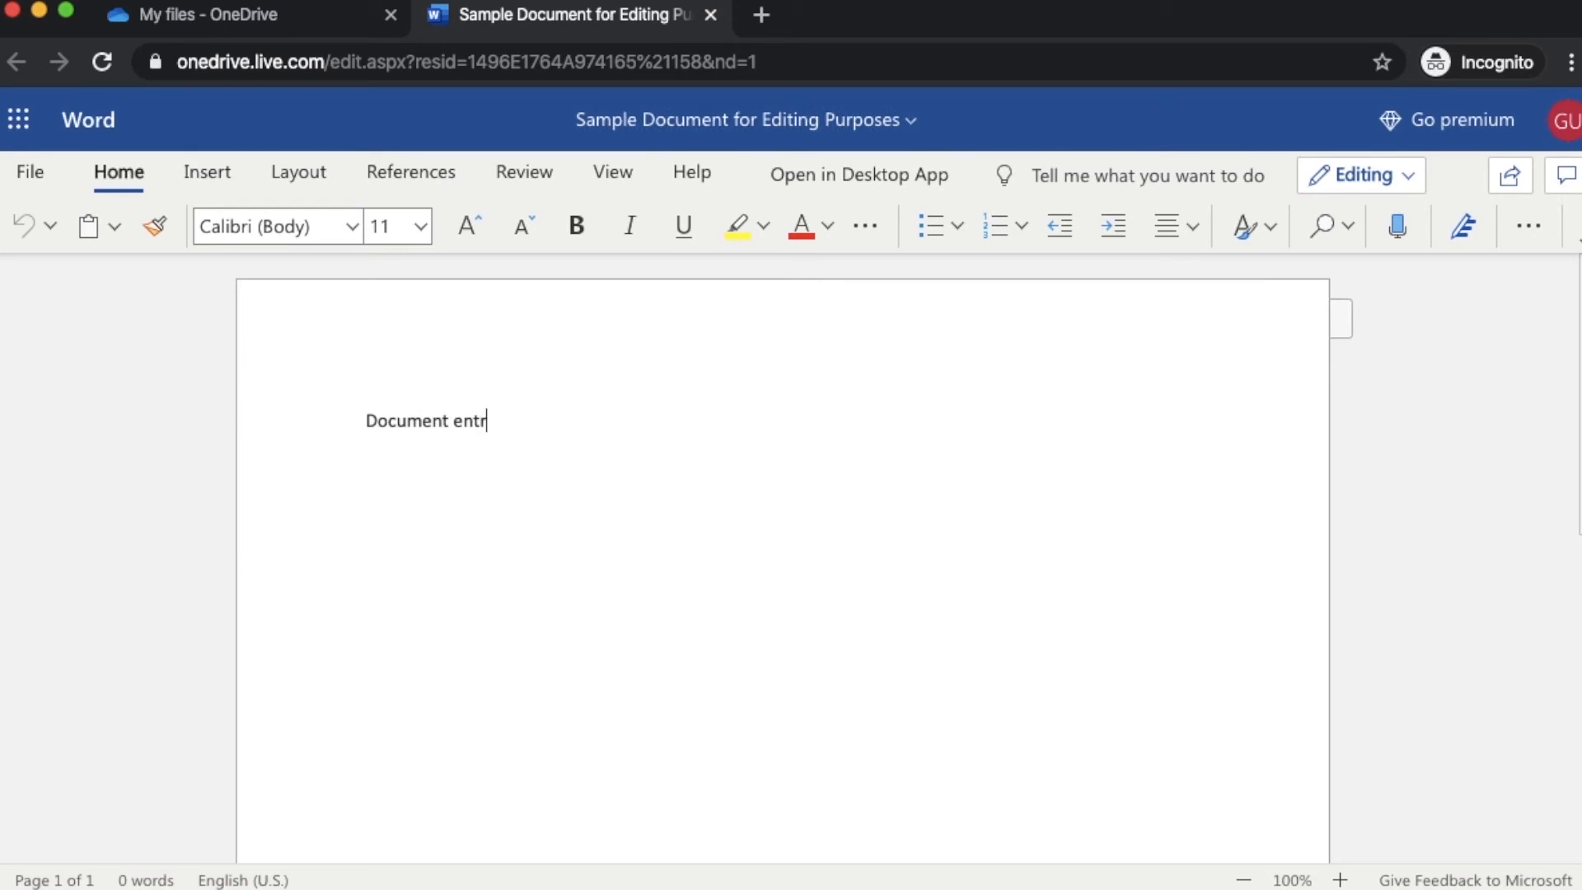
type("y - anything you wr")
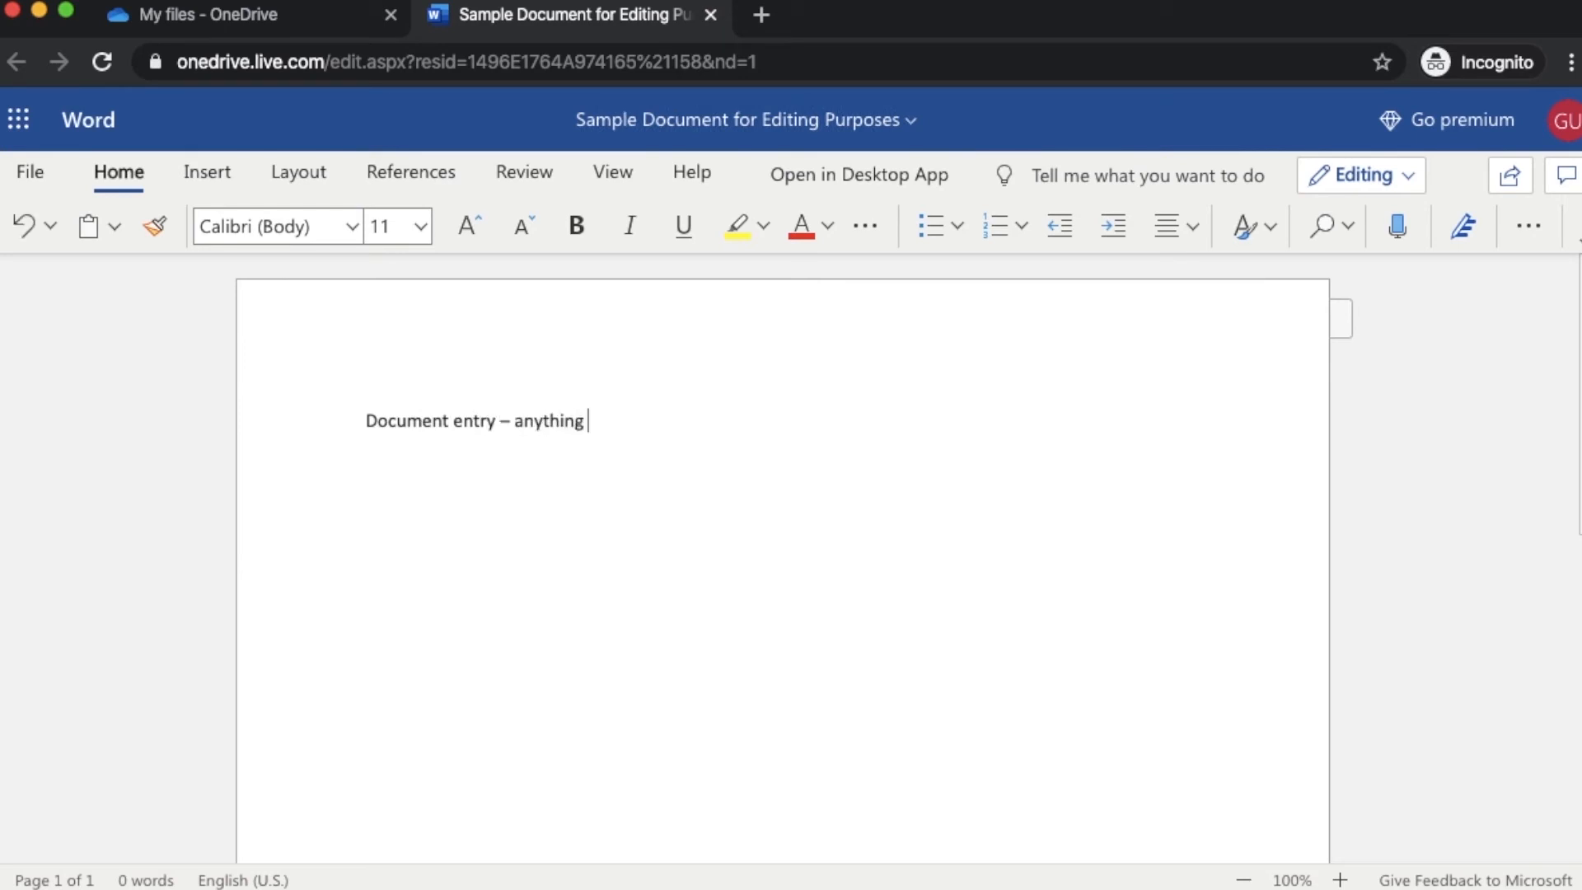
type("ite.")
left_click_drag(359, 420, 681, 403)
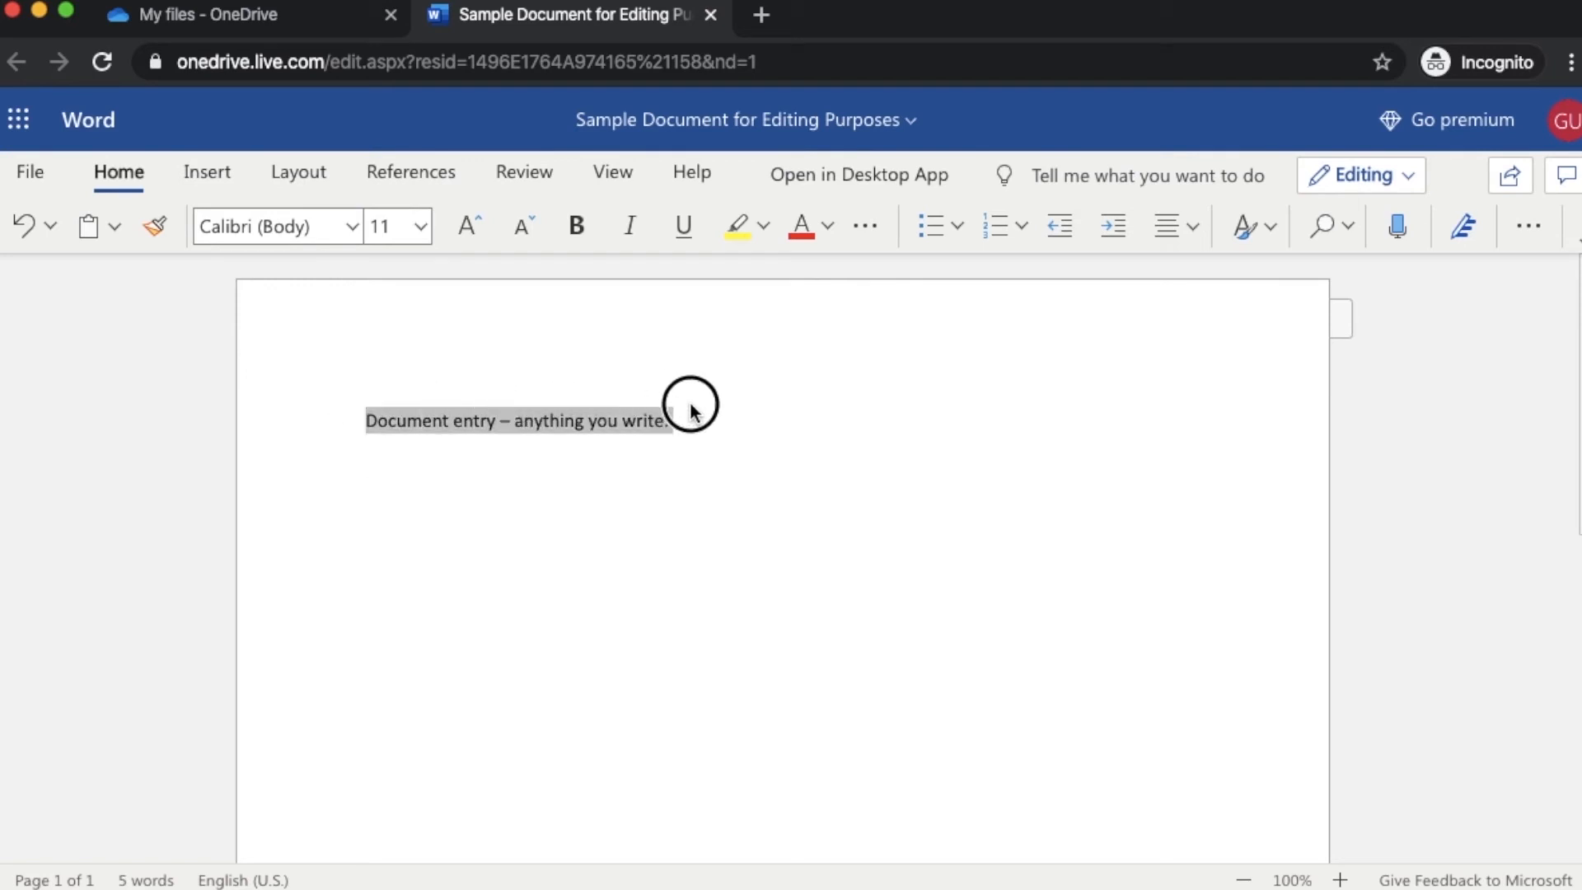
left_click(150, 225)
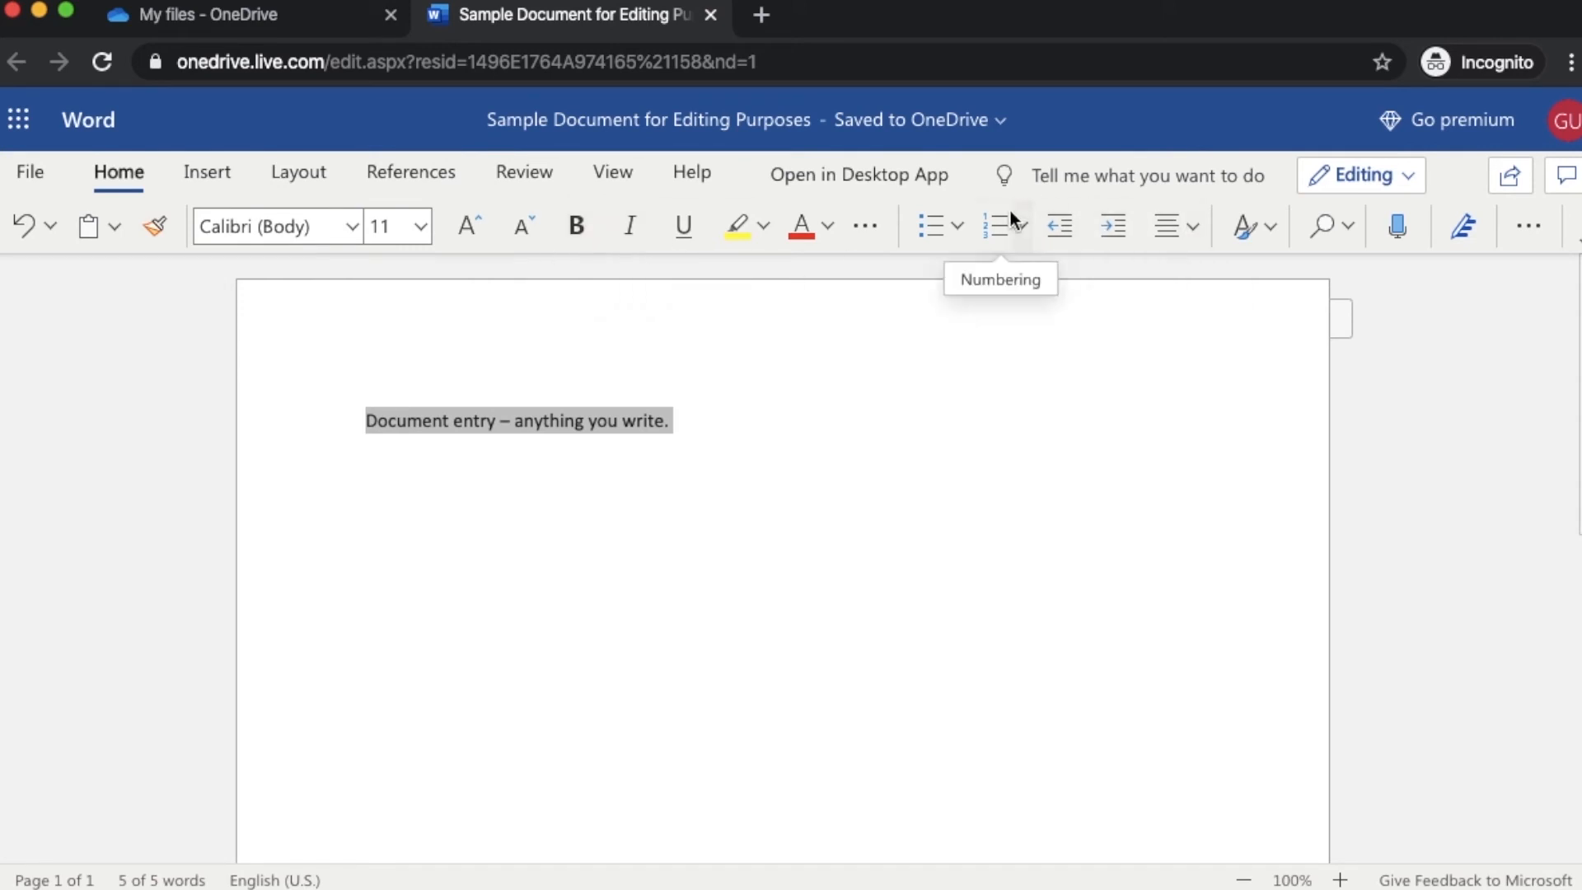
left_click(199, 173)
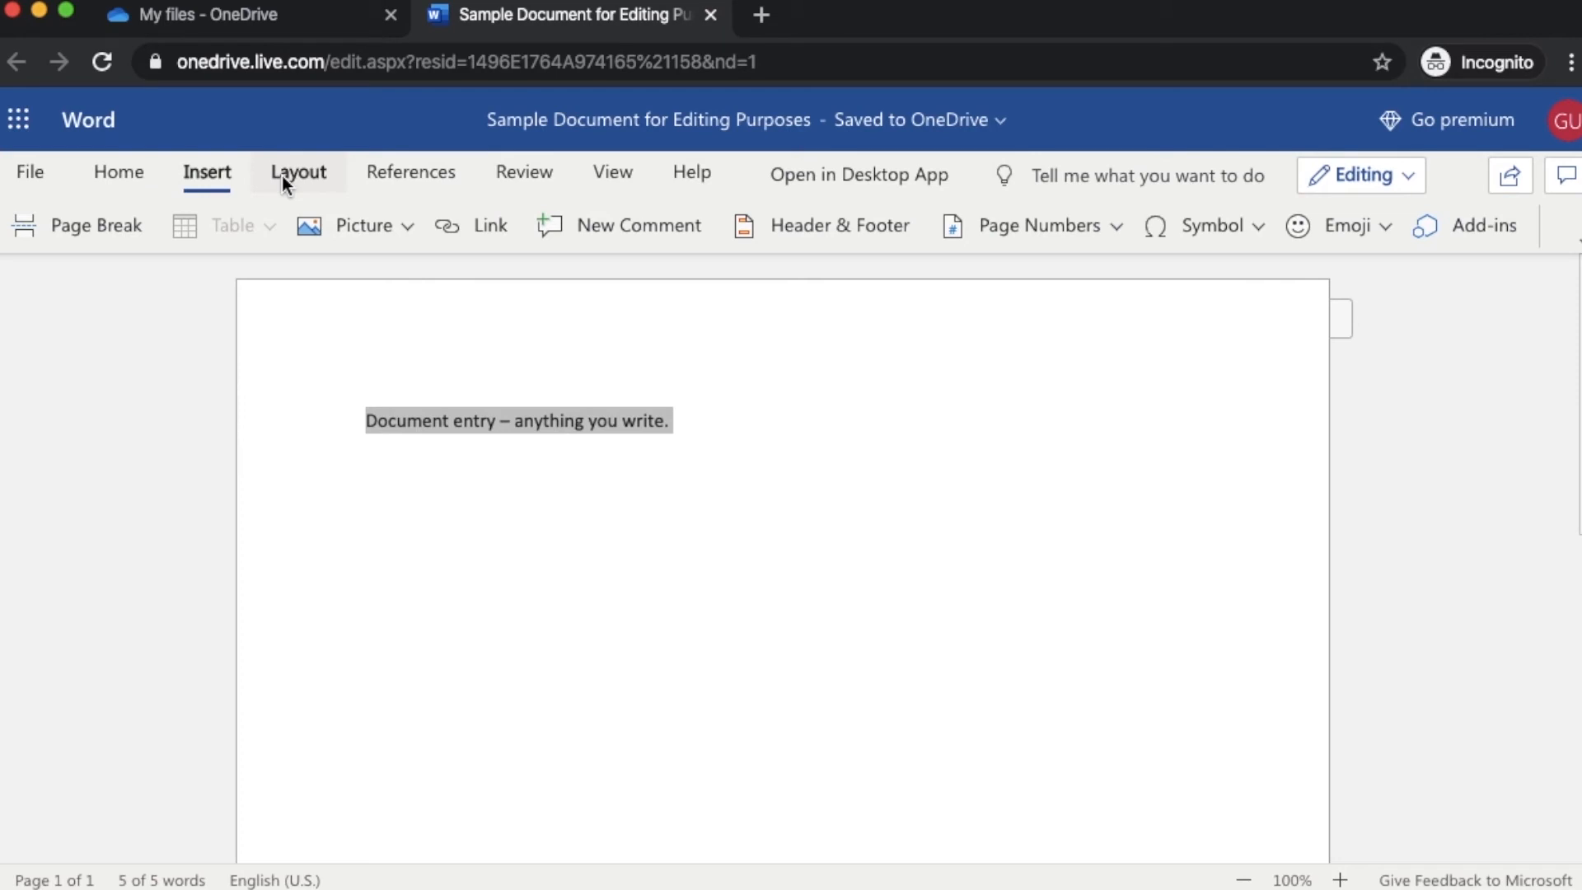
left_click(141, 166)
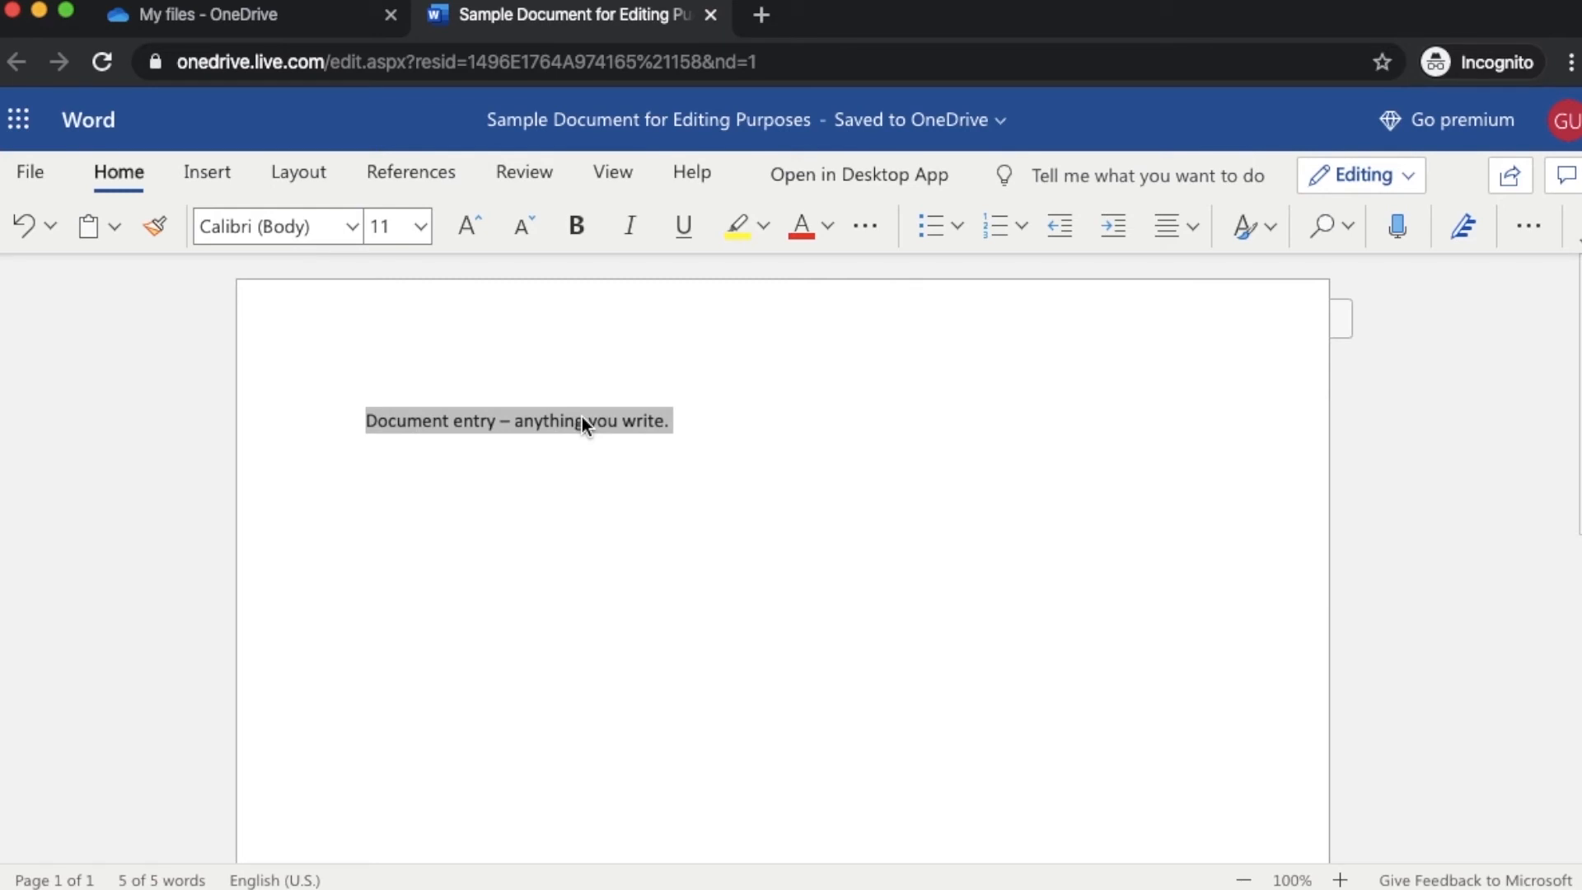
left_click(840, 447)
left_click_drag(732, 392, 571, 377)
left_click(305, 422)
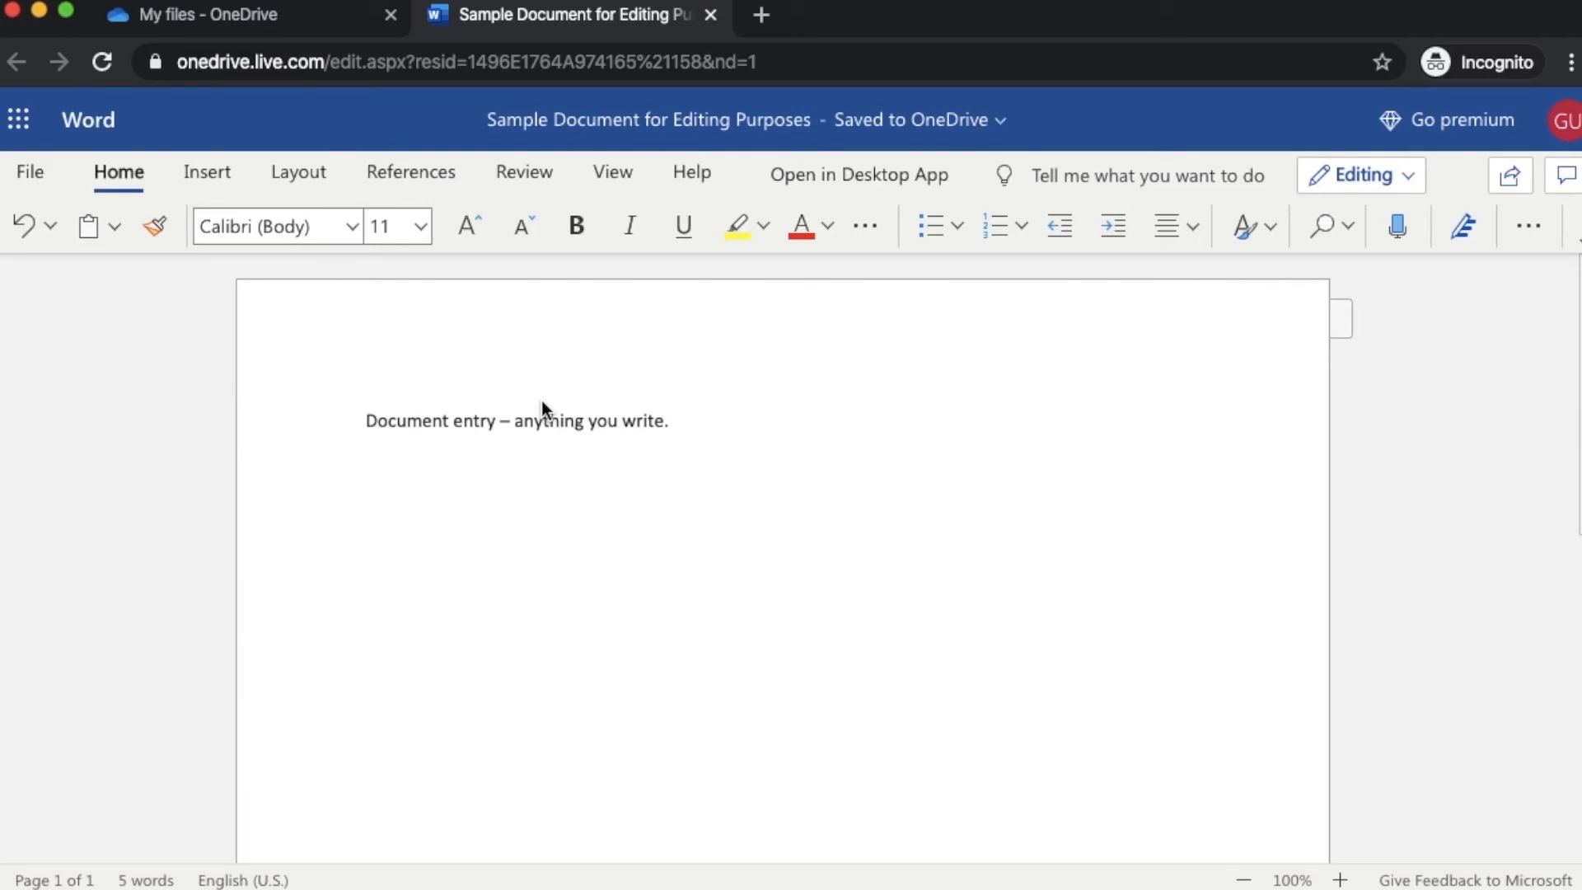
Open OneDrive's My files in the document's tab through the Microsoft apps list
left_click(189, 14)
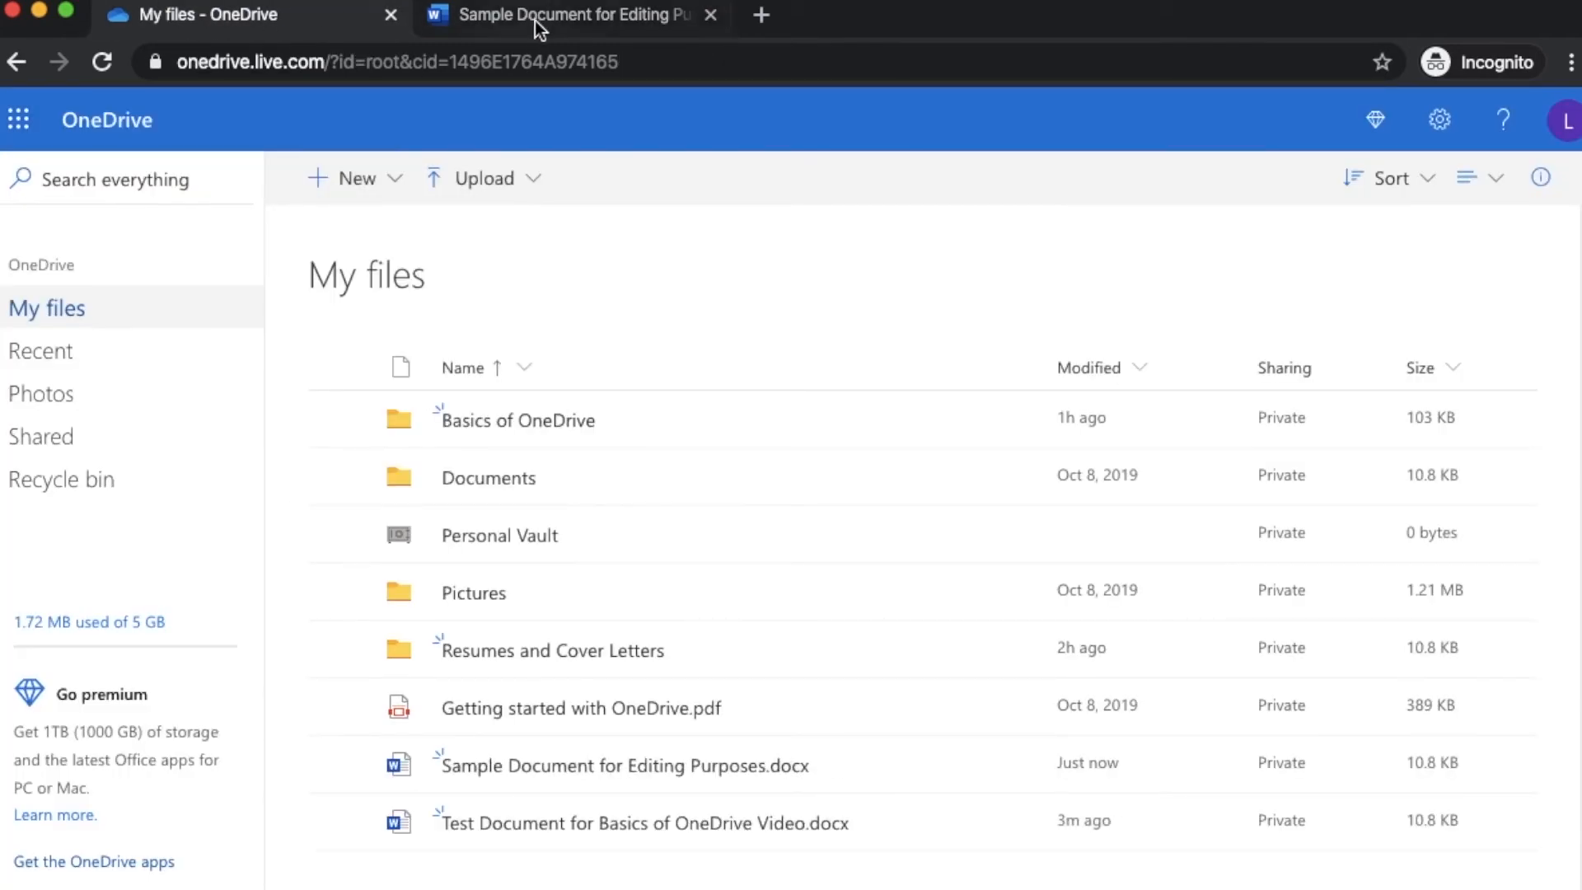
left_click(548, 18)
left_click(325, 22)
left_click(577, 24)
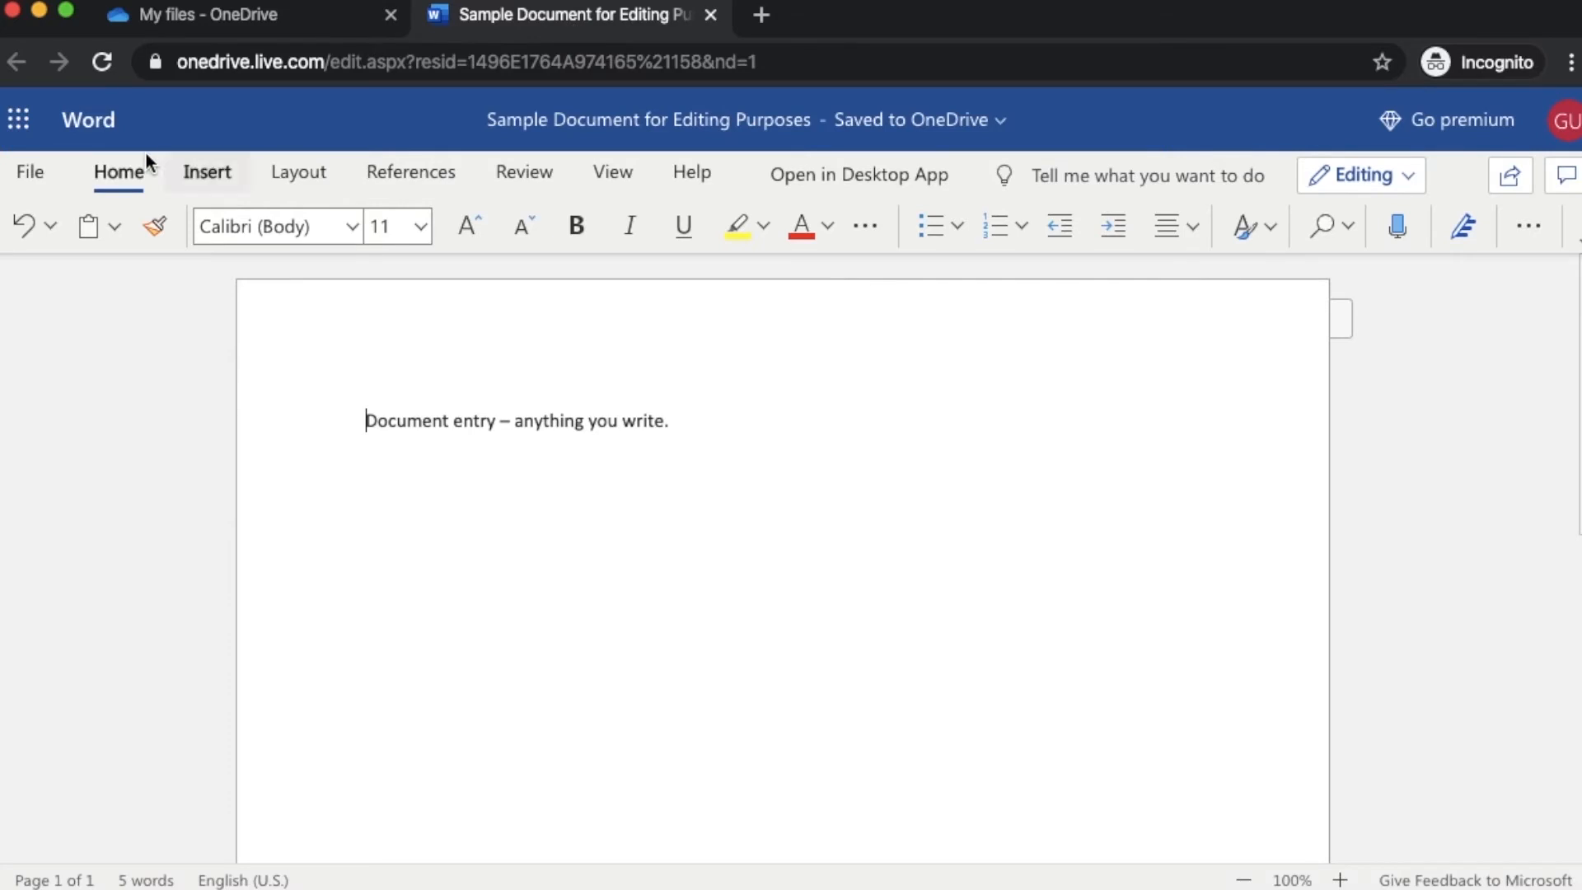
left_click(39, 121)
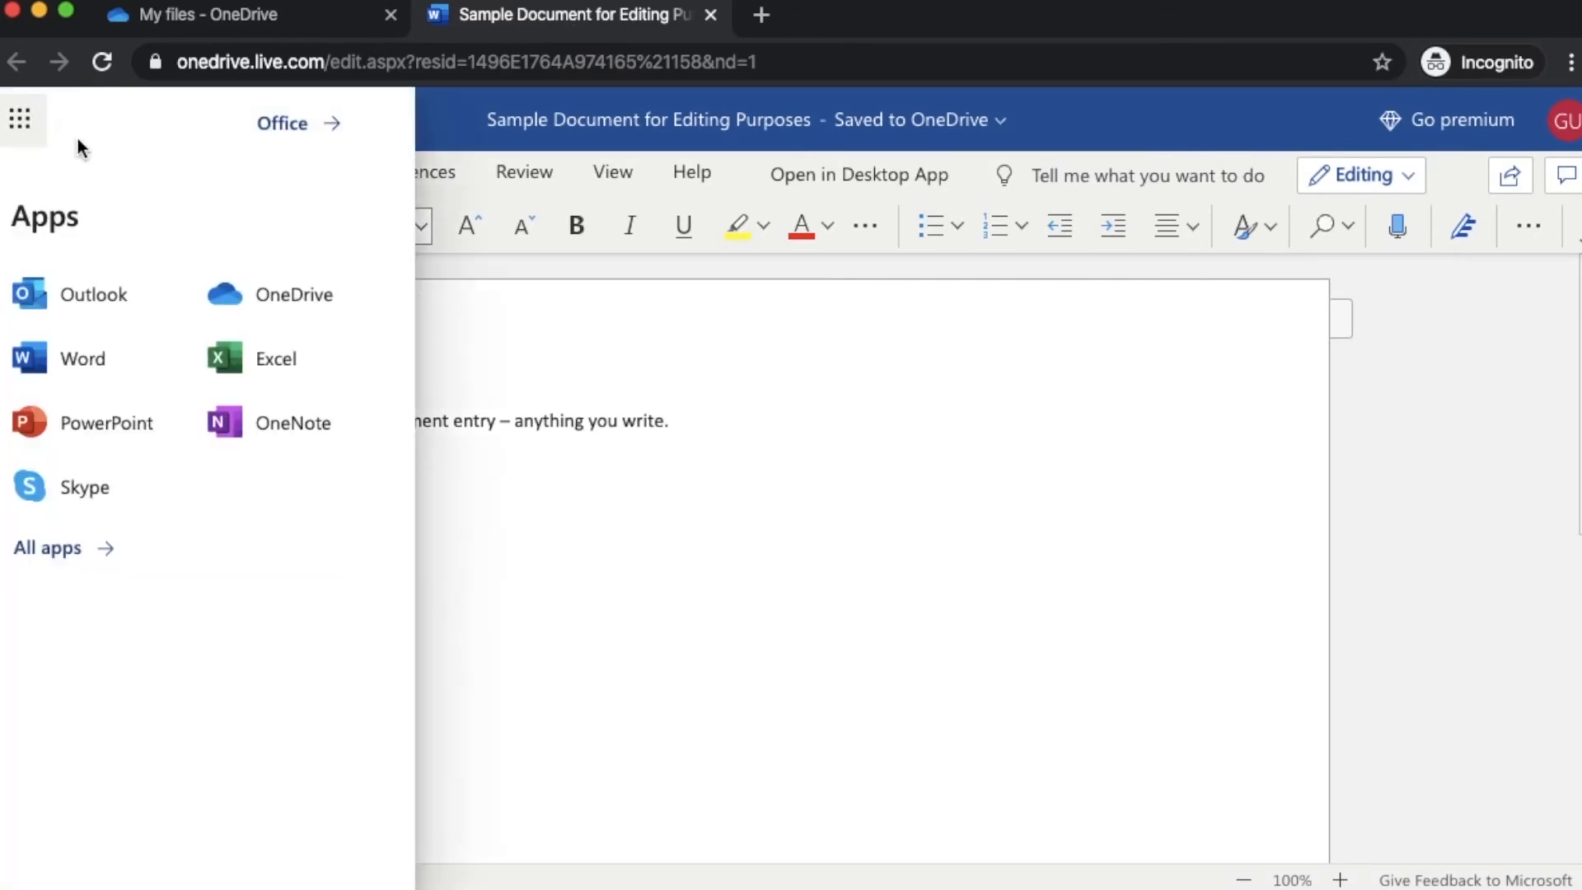
left_click(315, 294)
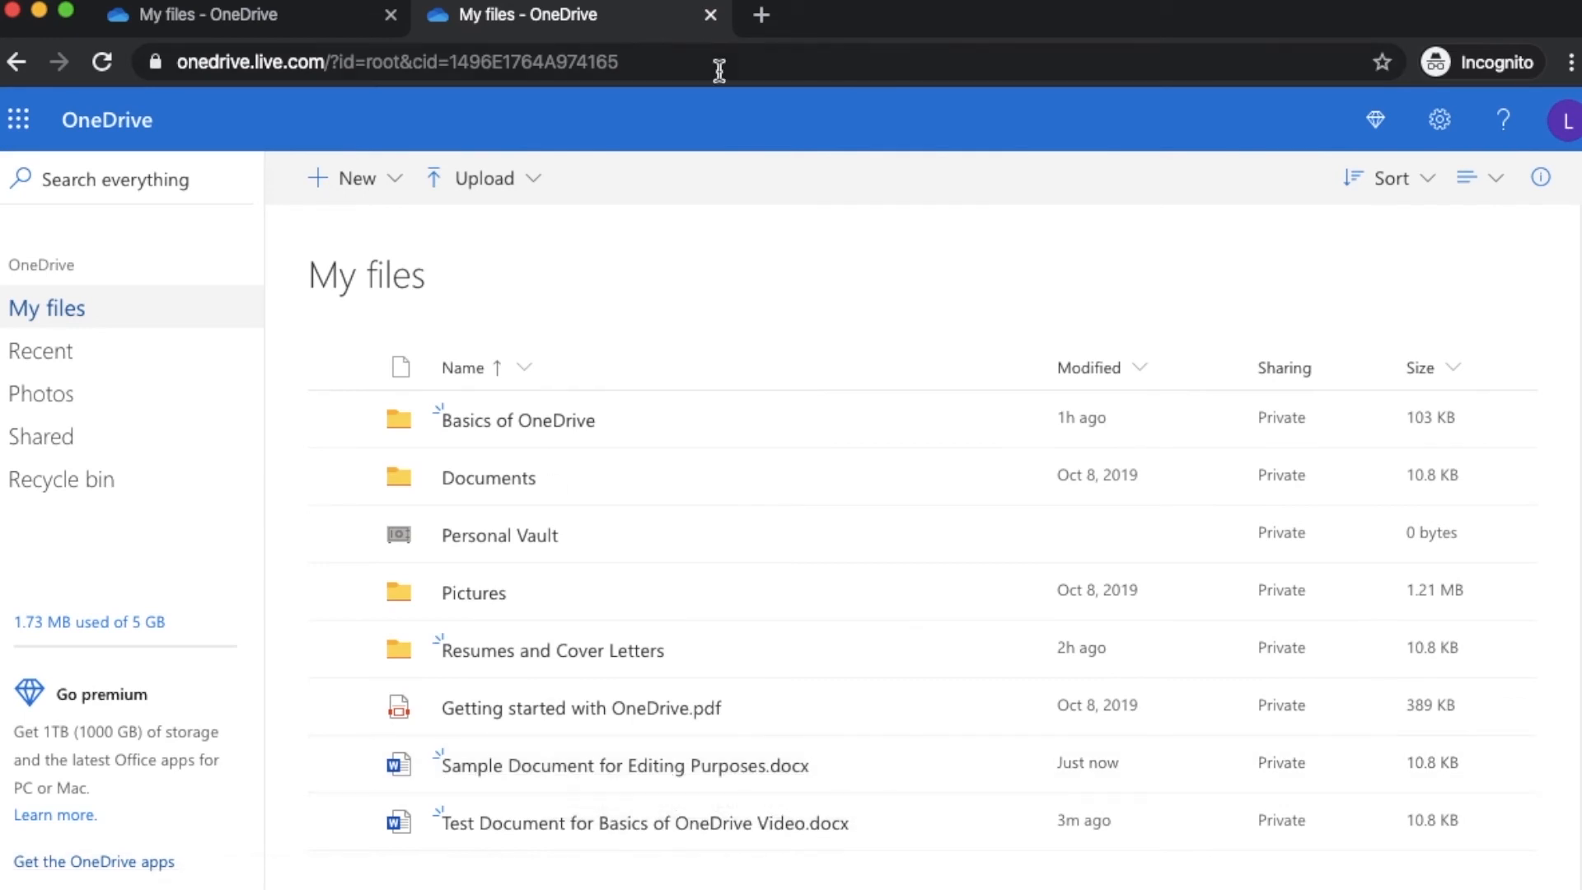
Reopen Sample Document for Editing Purposes, close the duplicate tab, and browse File's New, Open, Save As, Share pages
left_click(515, 773)
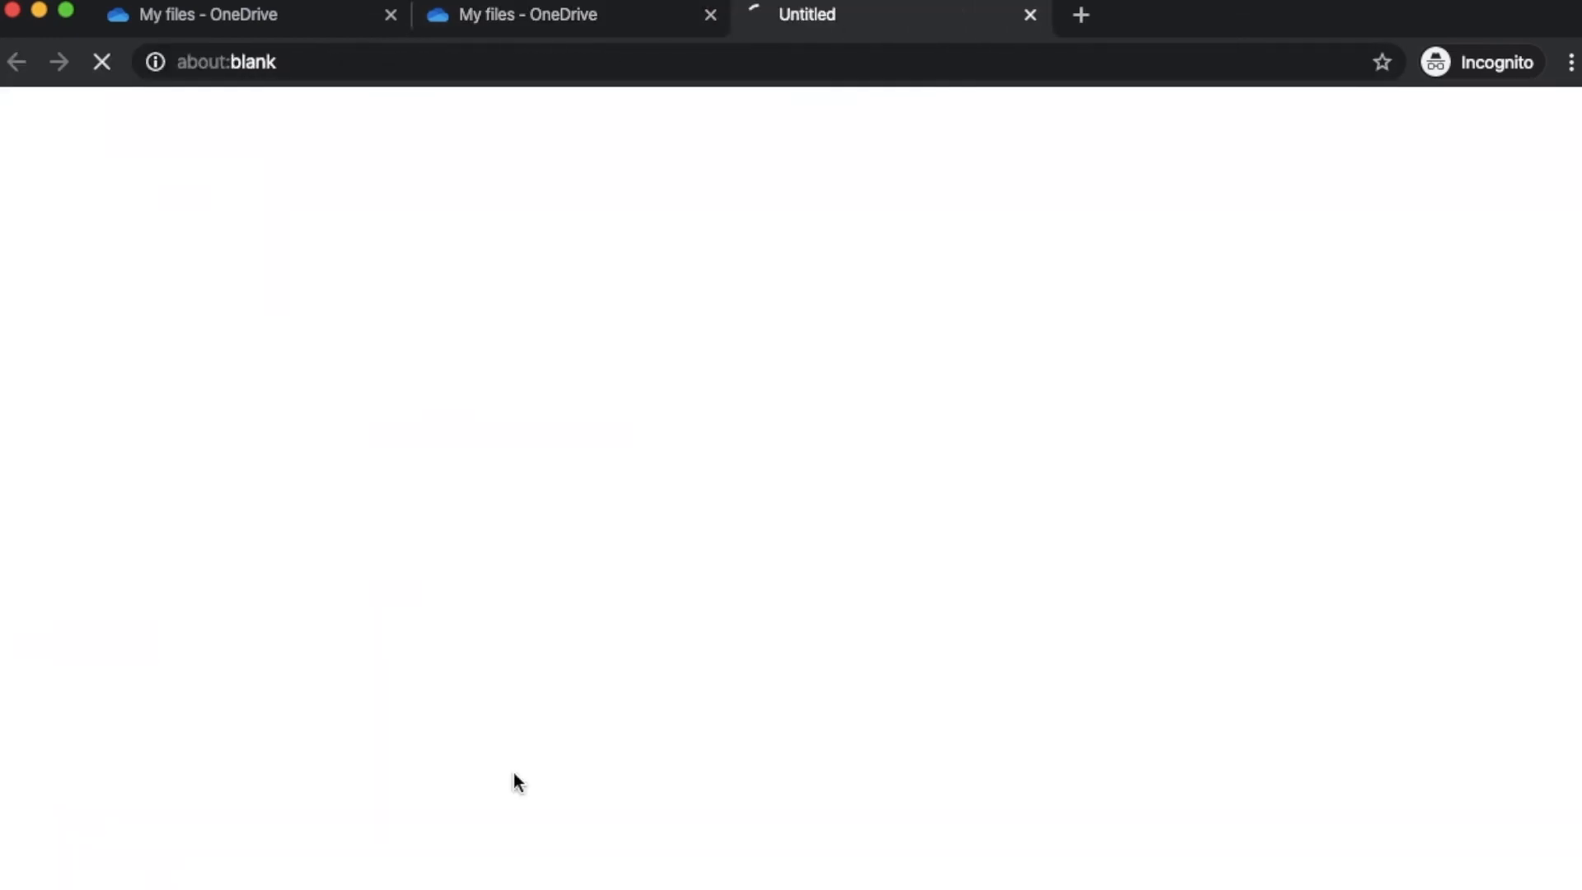
left_click(711, 14)
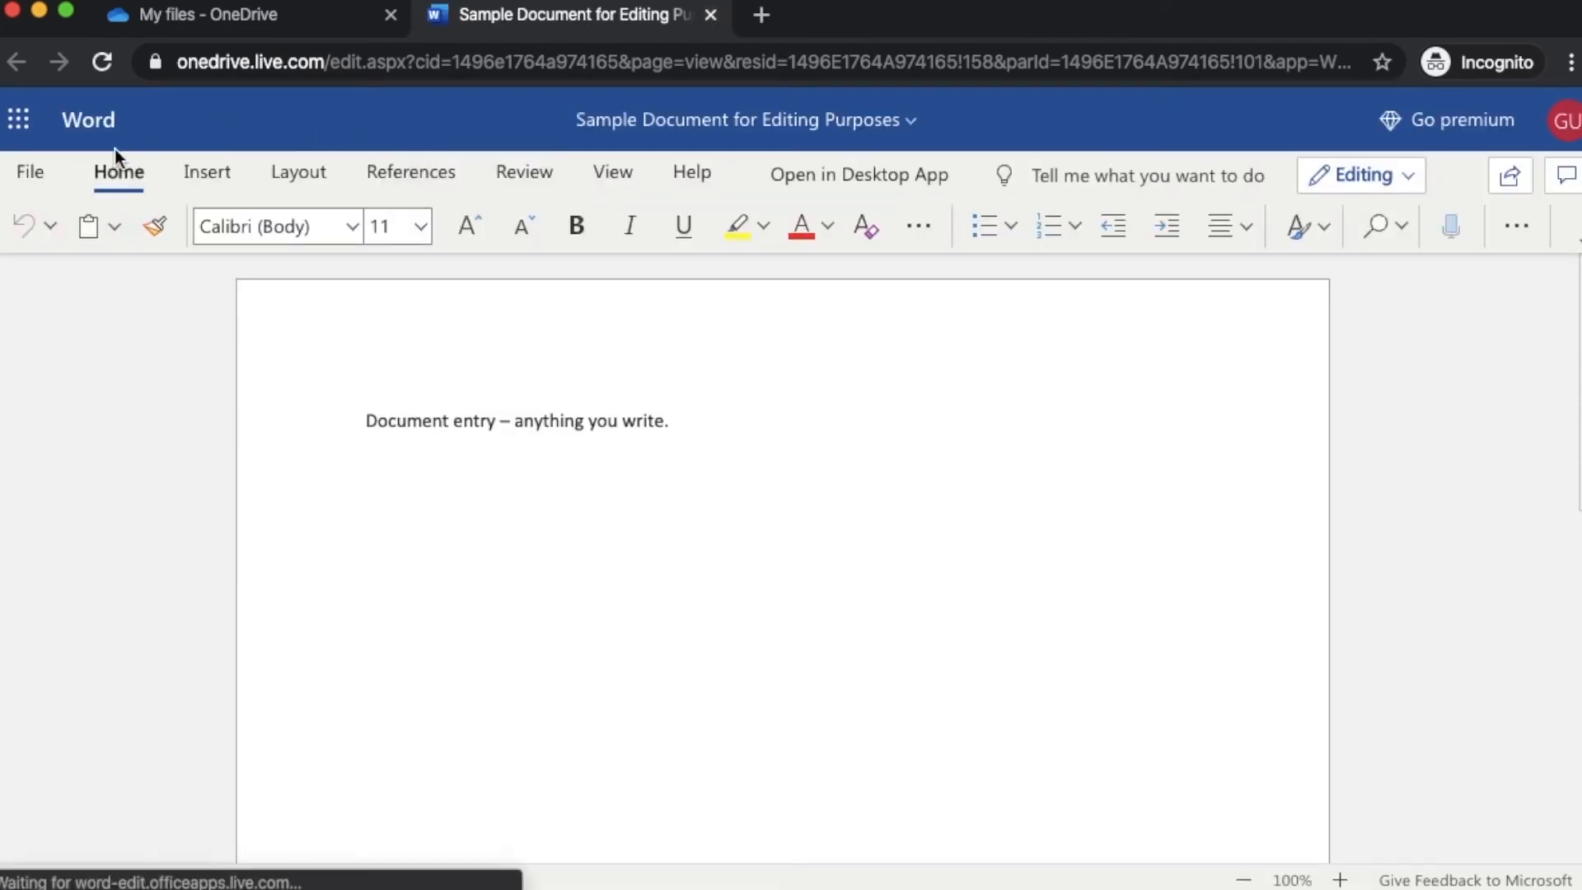
left_click(46, 165)
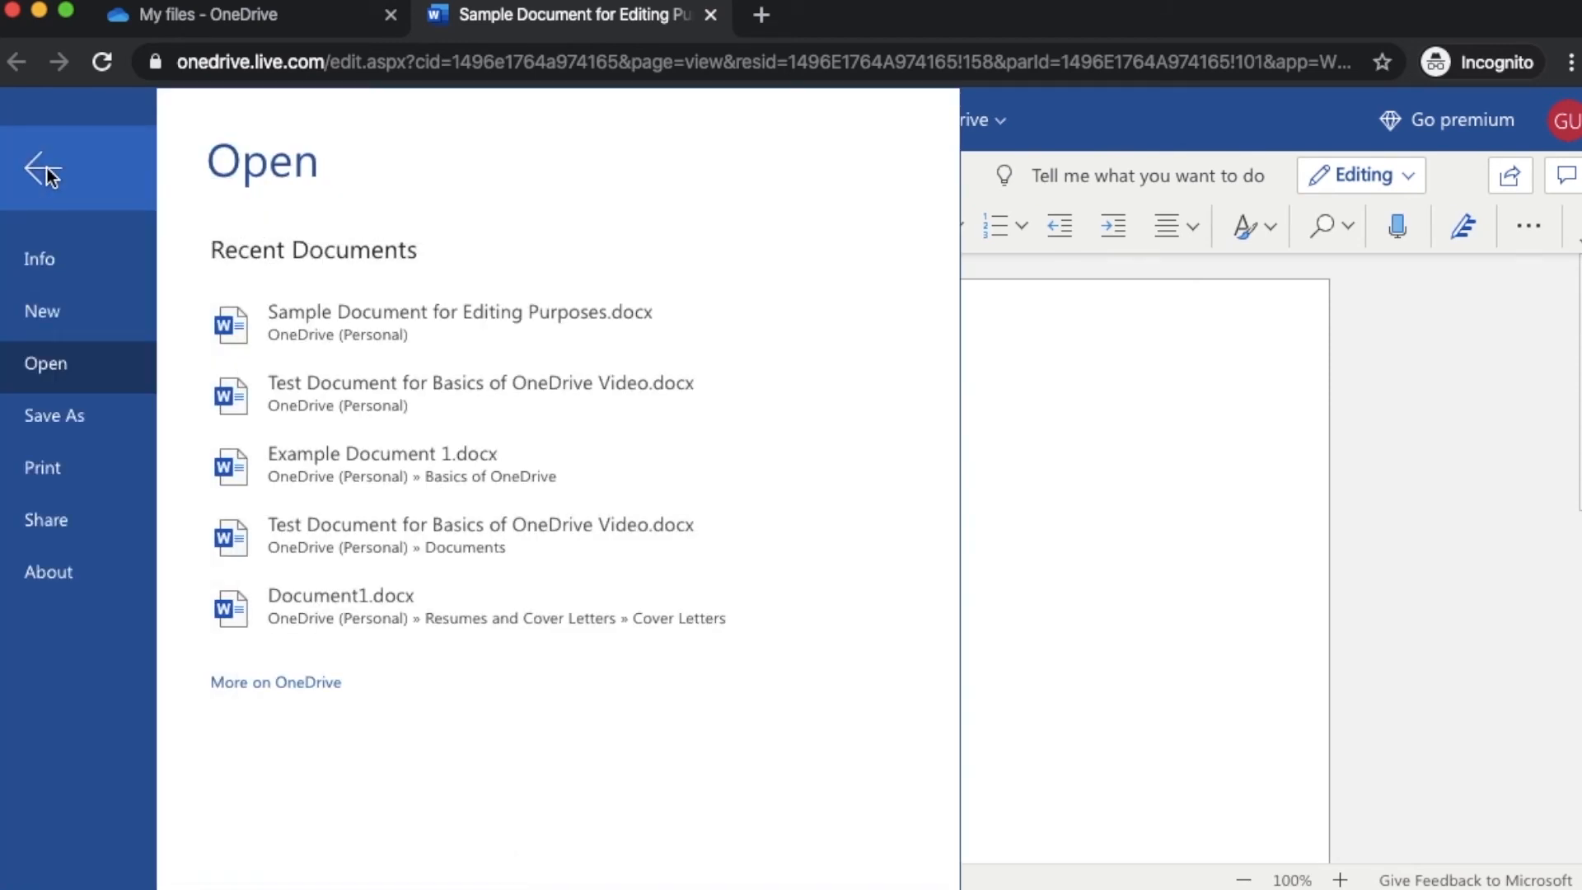
left_click(76, 310)
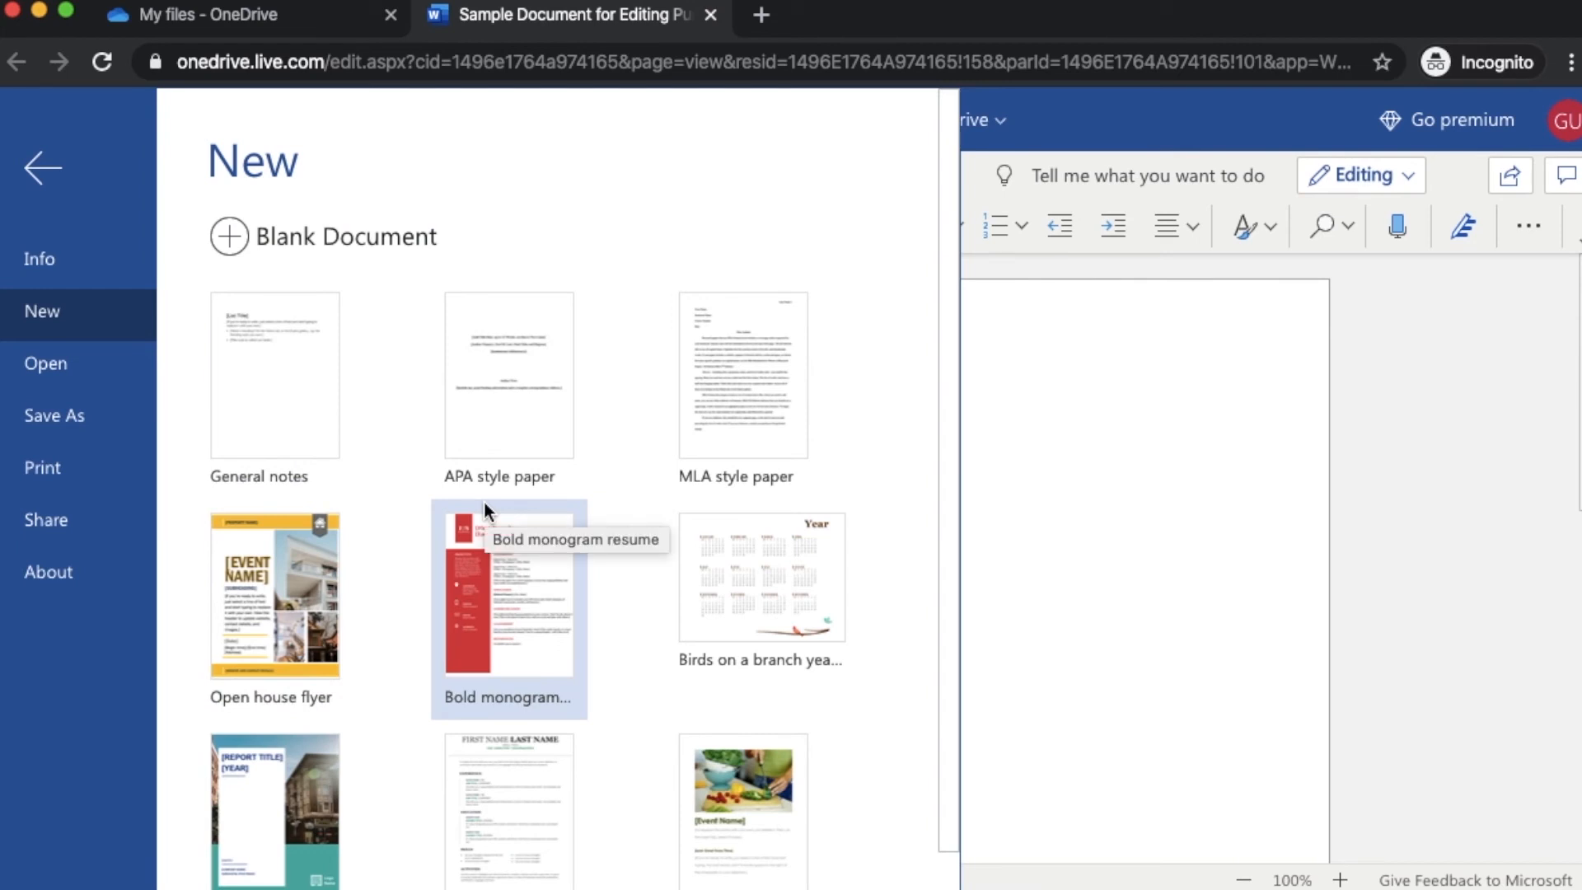
left_click(93, 386)
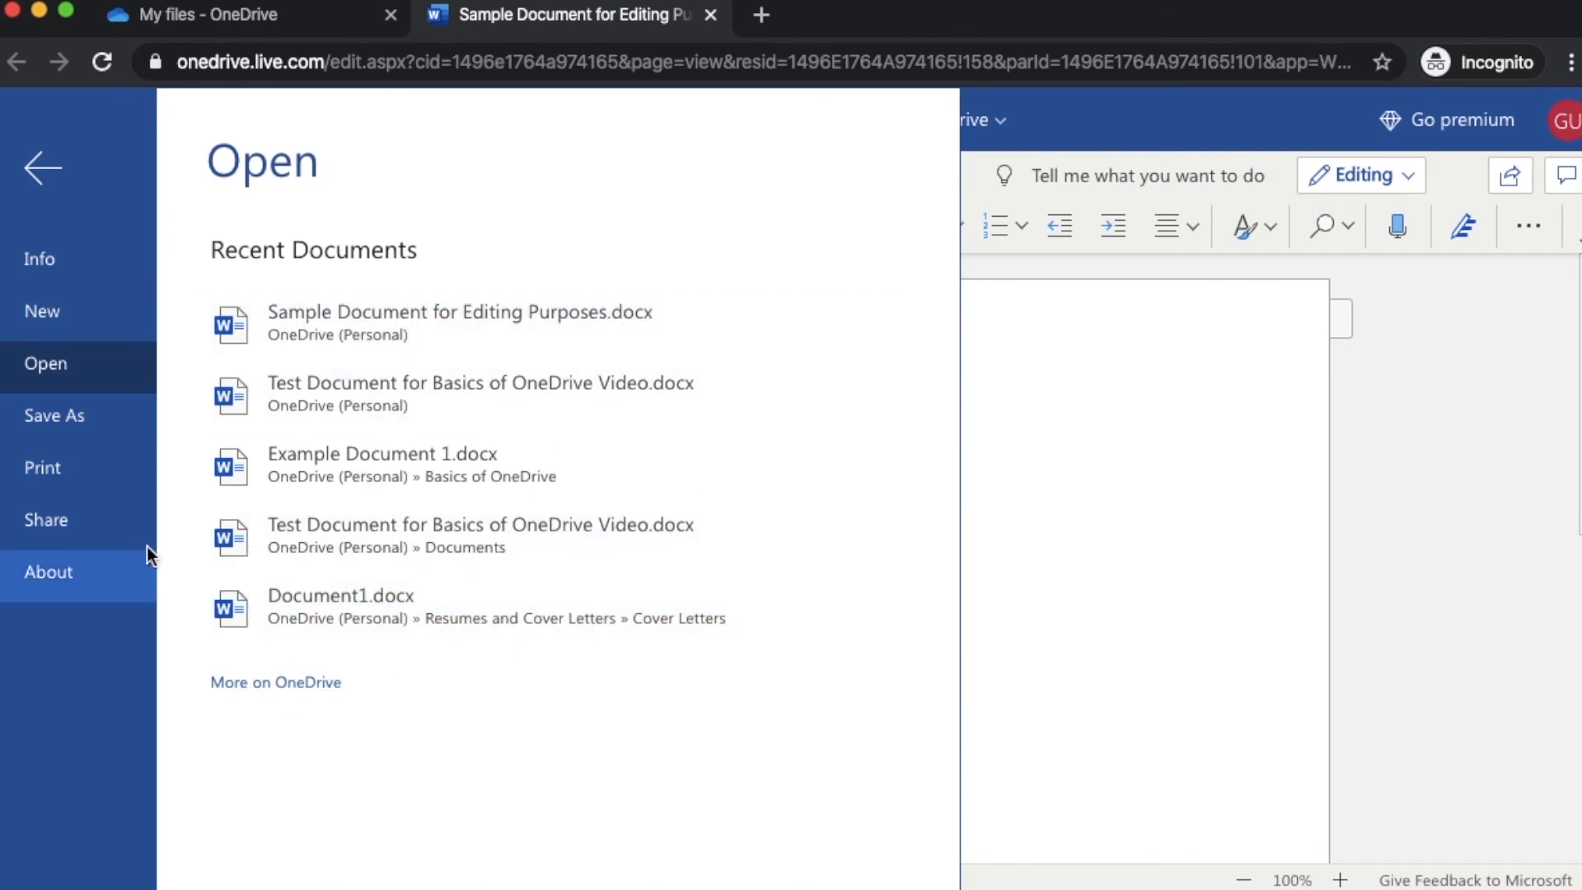
left_click(110, 412)
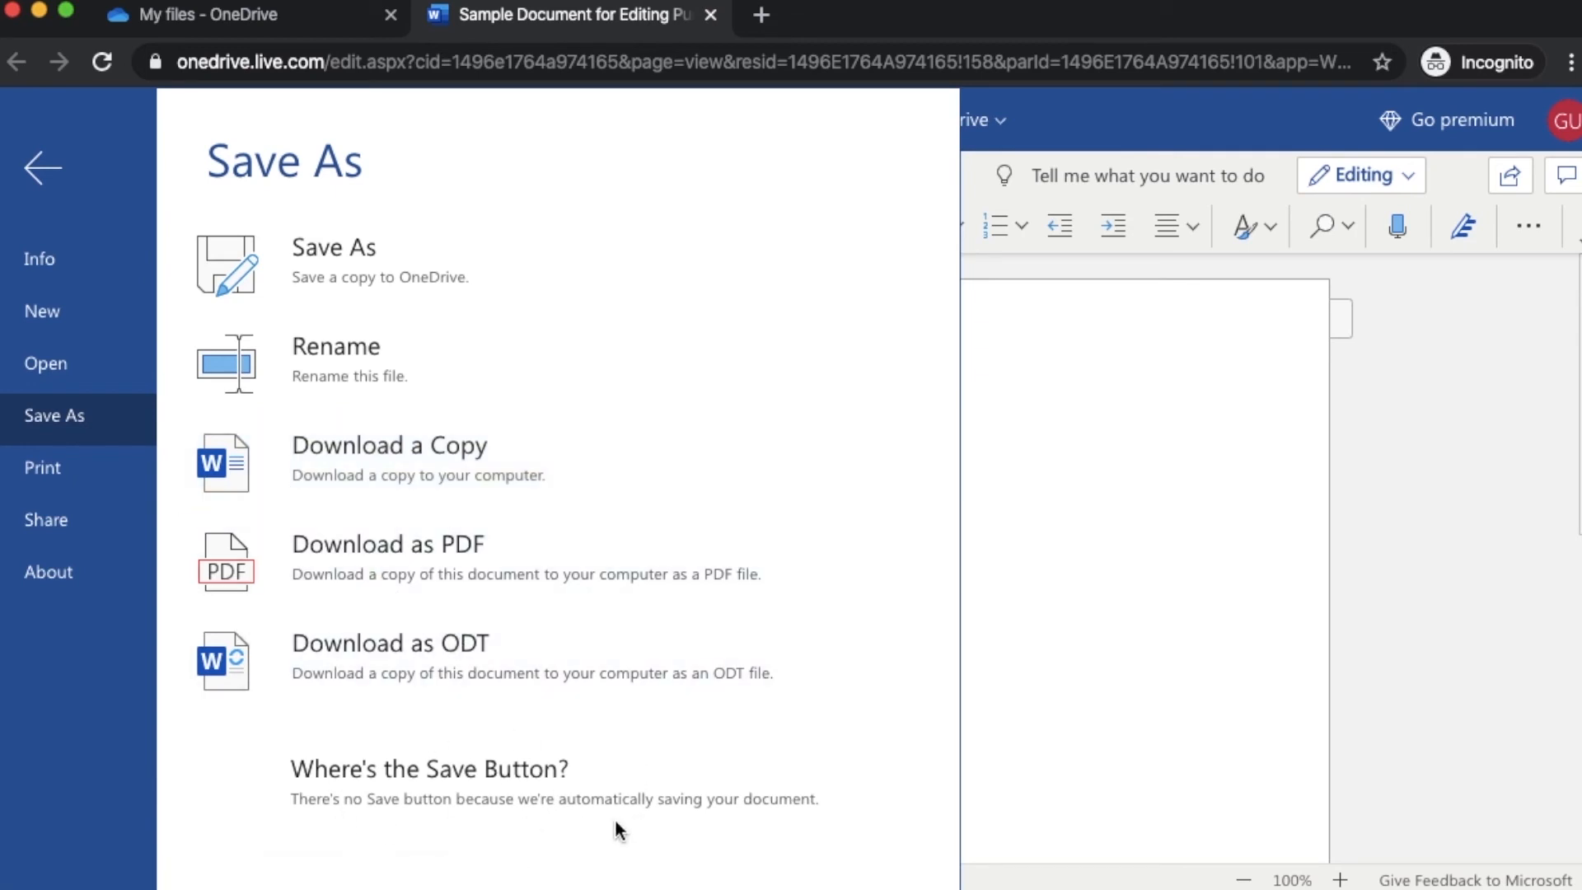
left_click(65, 527)
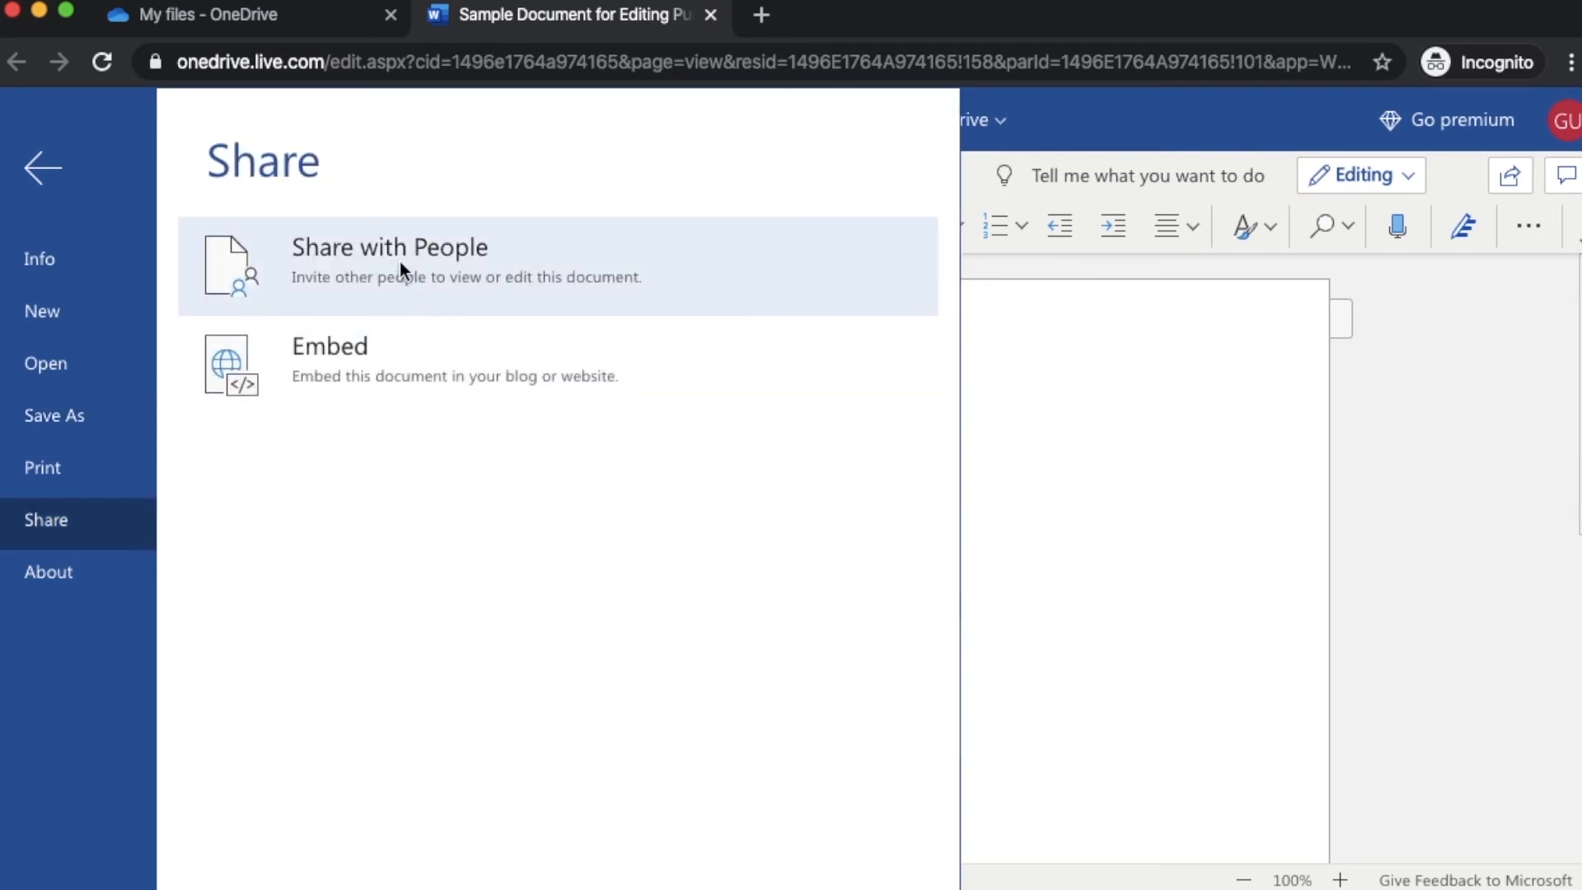
left_click(49, 156)
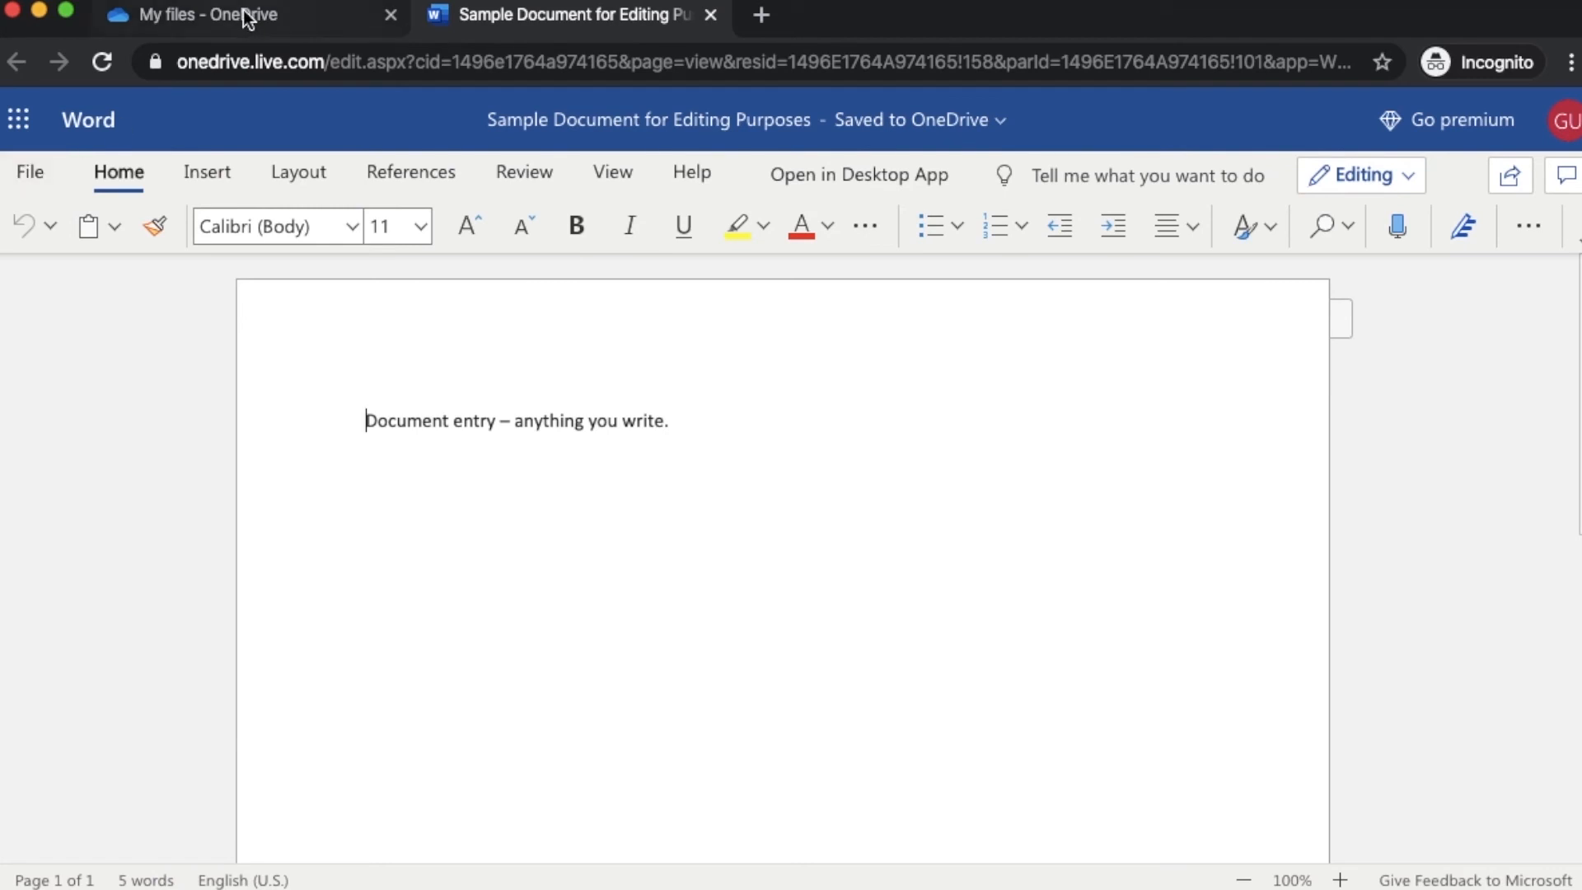
Switch to the 'My files - OneDrive' tab listing Sample Document for Editing Purposes.docx
left_click(244, 11)
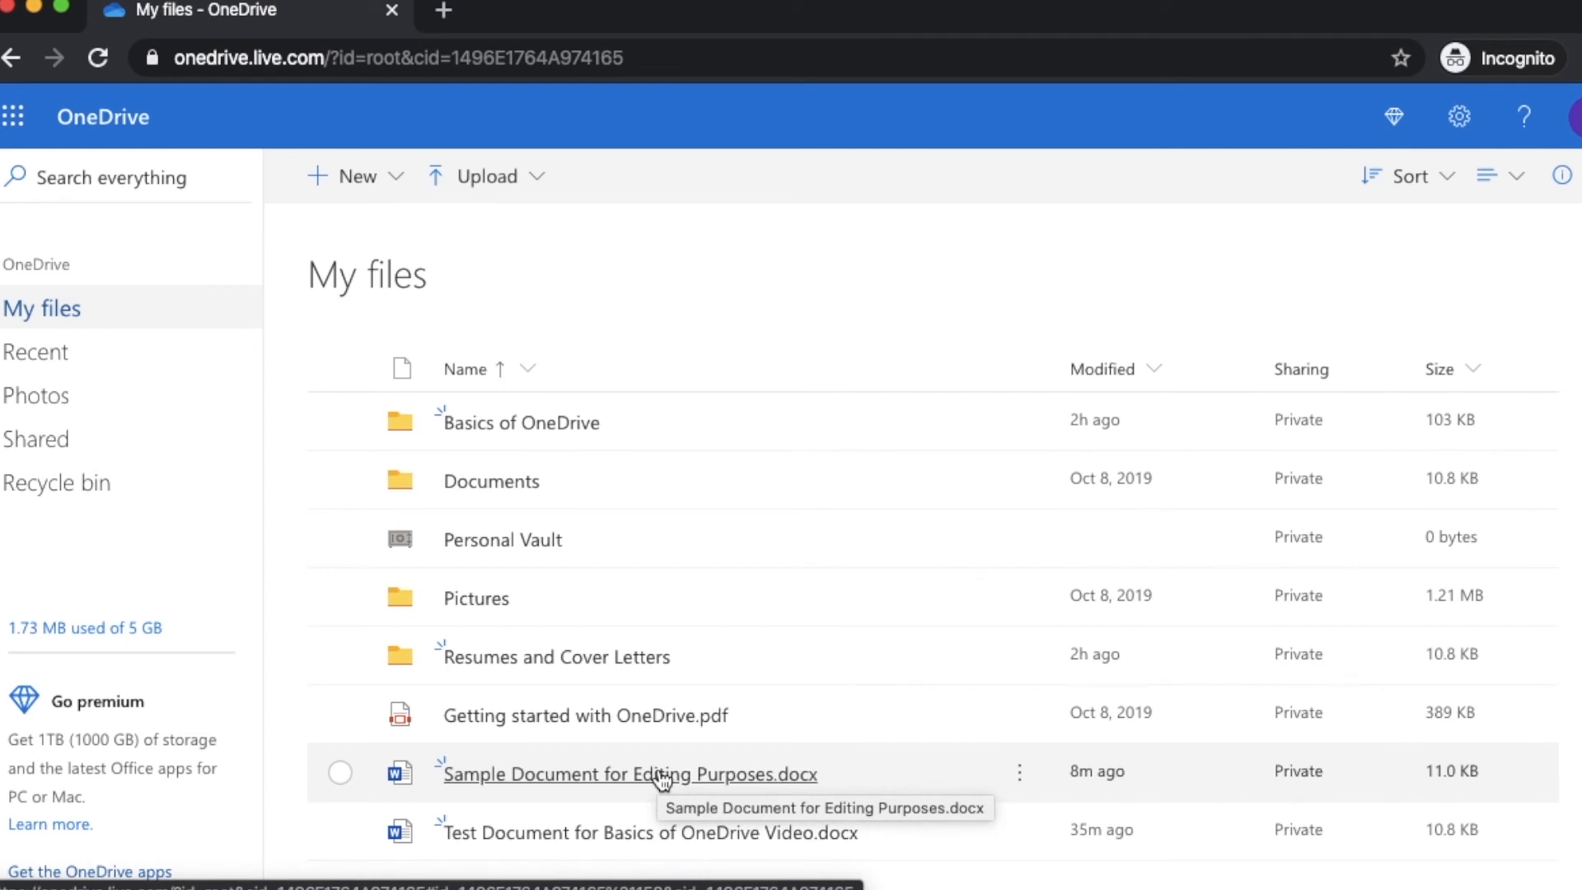
Start sharing Sample Document for Editing Purposes.docx and try out the link's audience and editing options
left_click(342, 772)
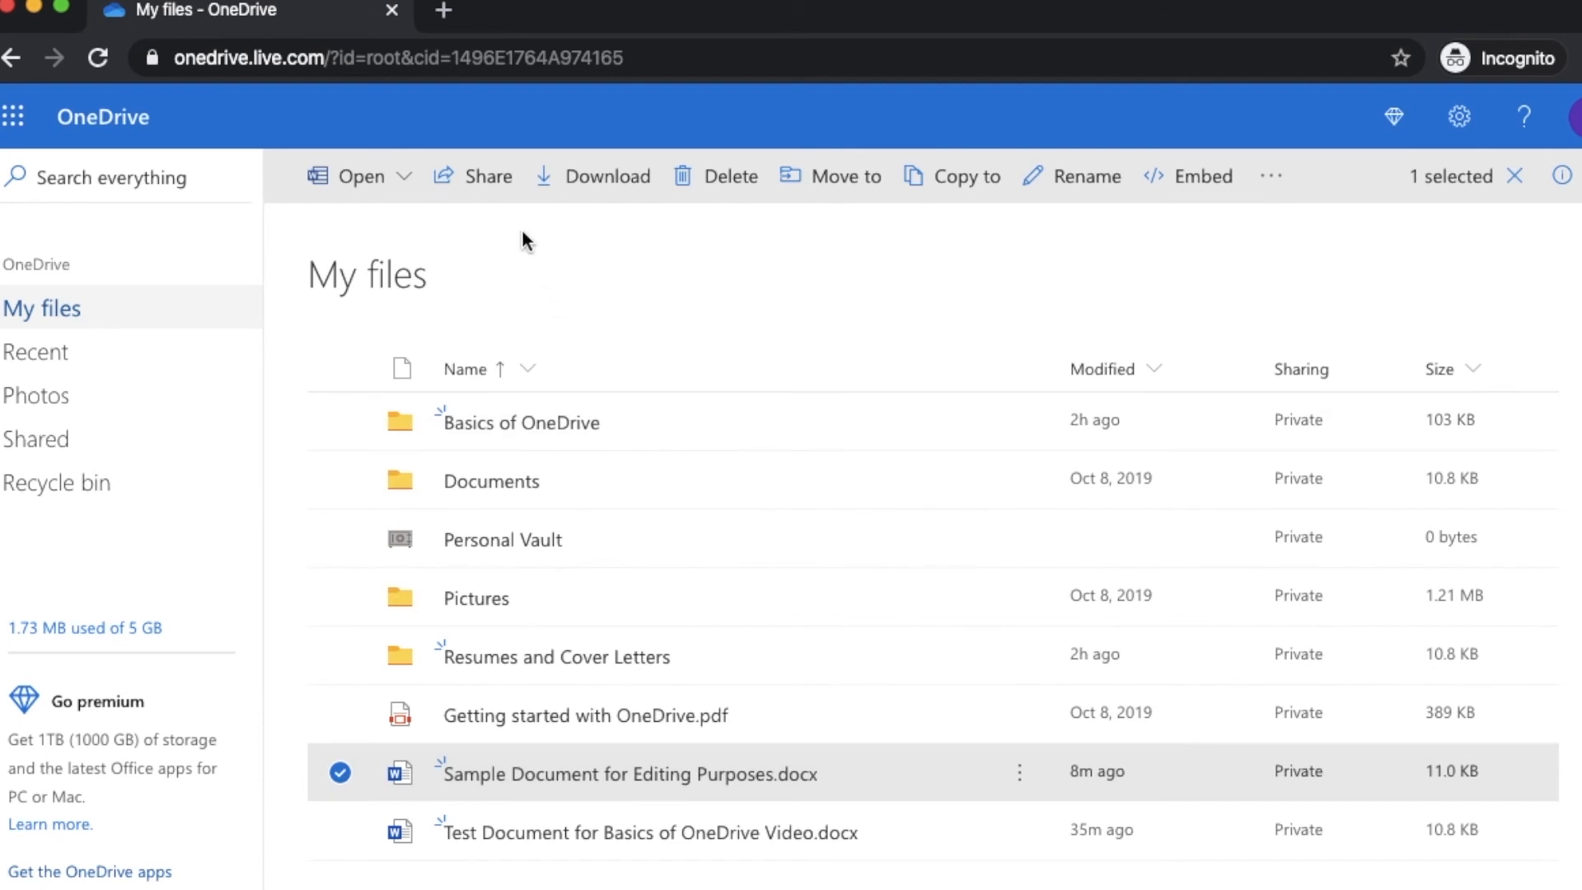
left_click(483, 189)
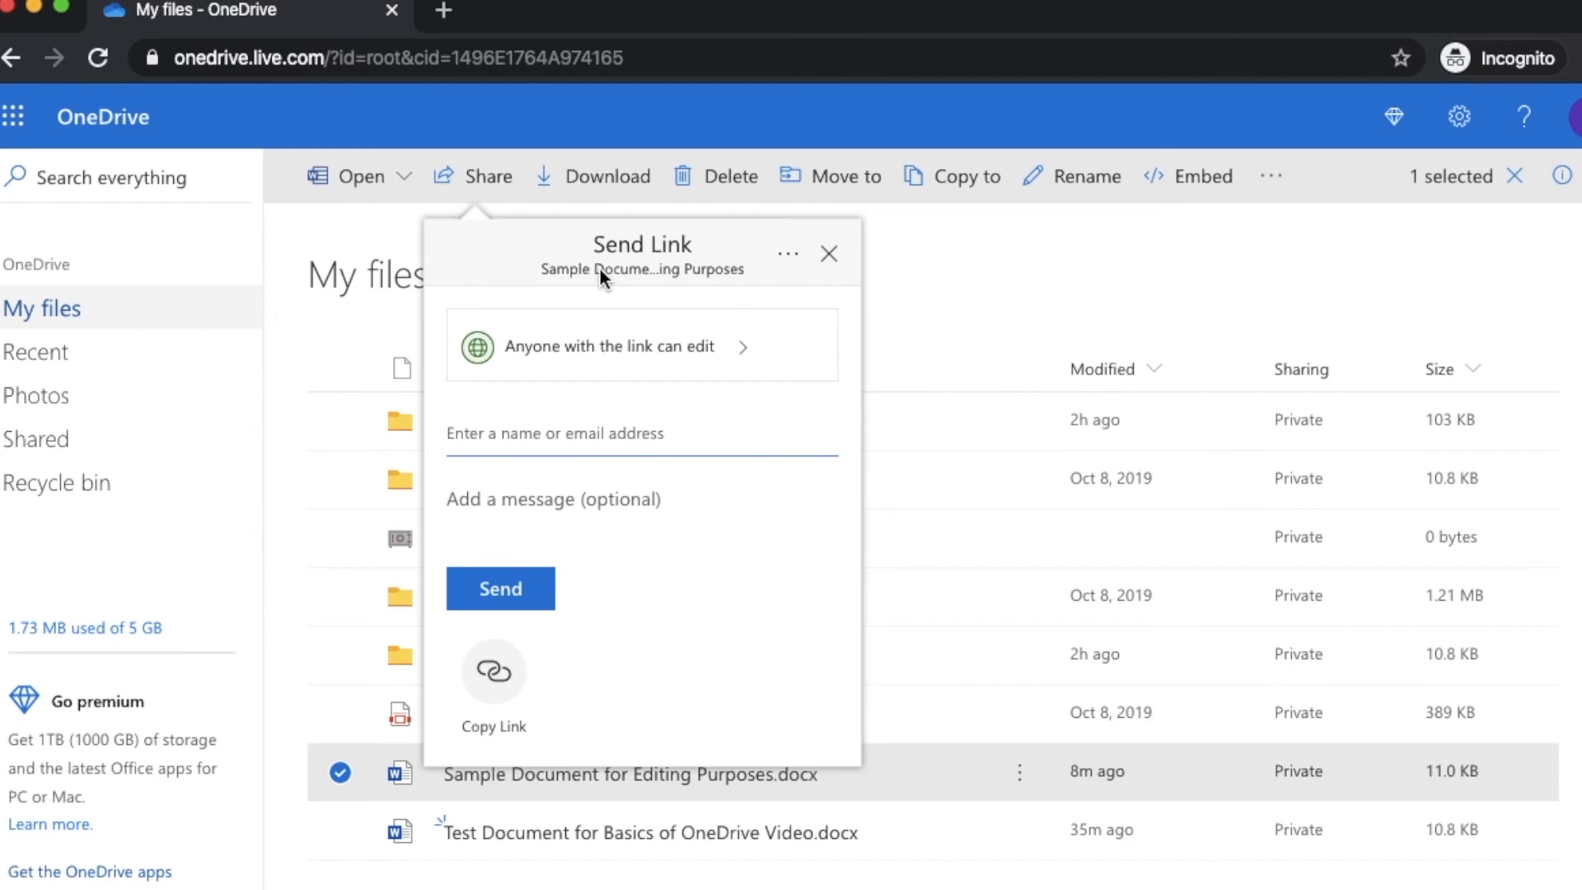
left_click(628, 353)
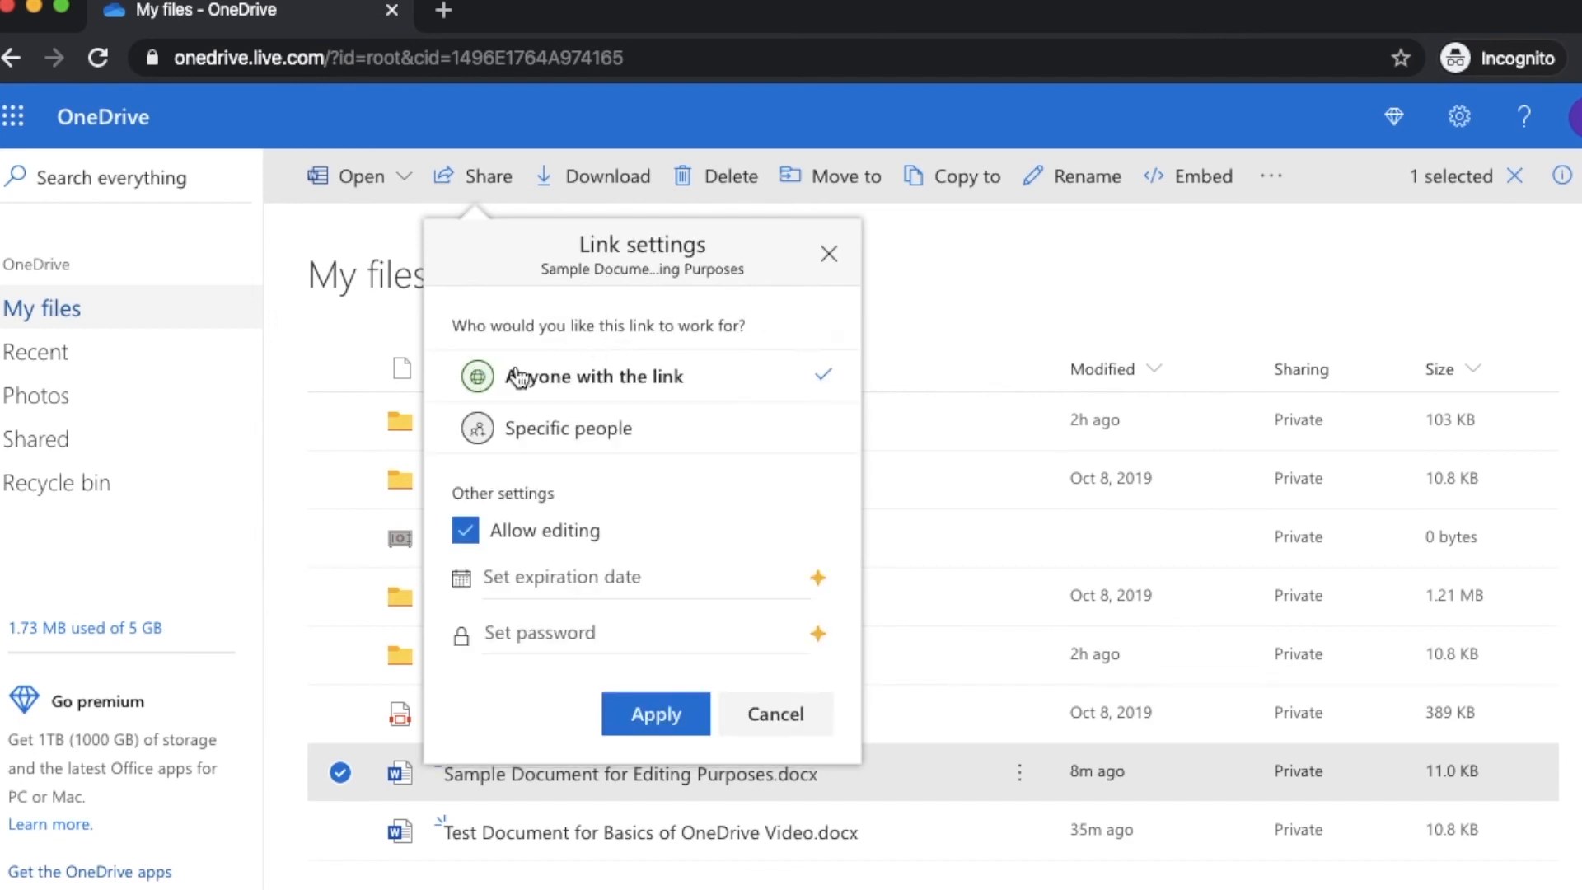
left_click(476, 541)
left_click(611, 452)
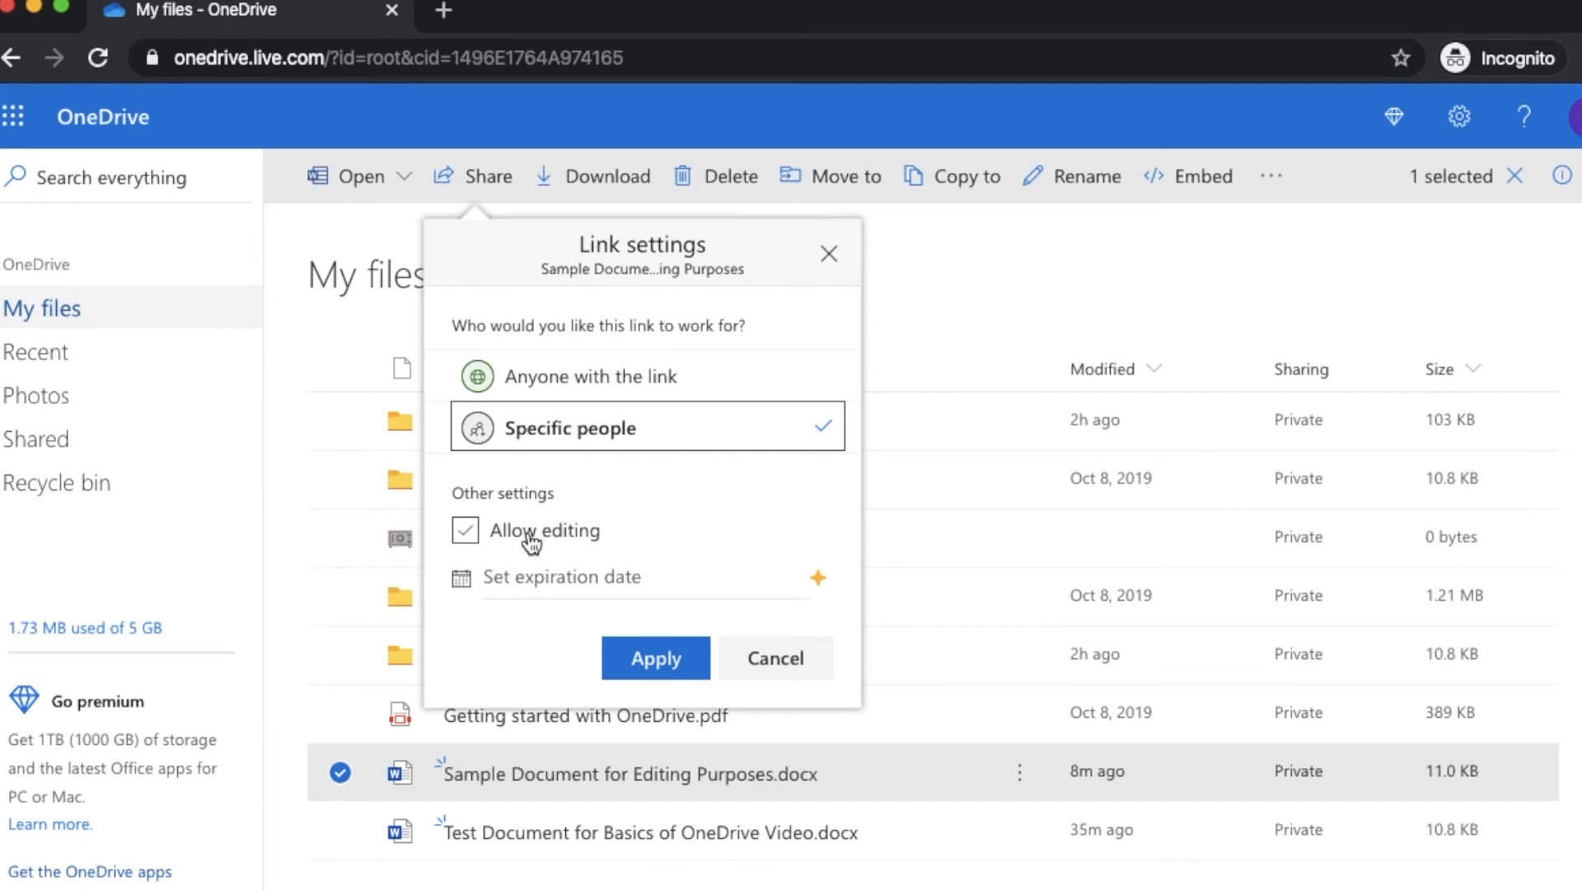
left_click(468, 529)
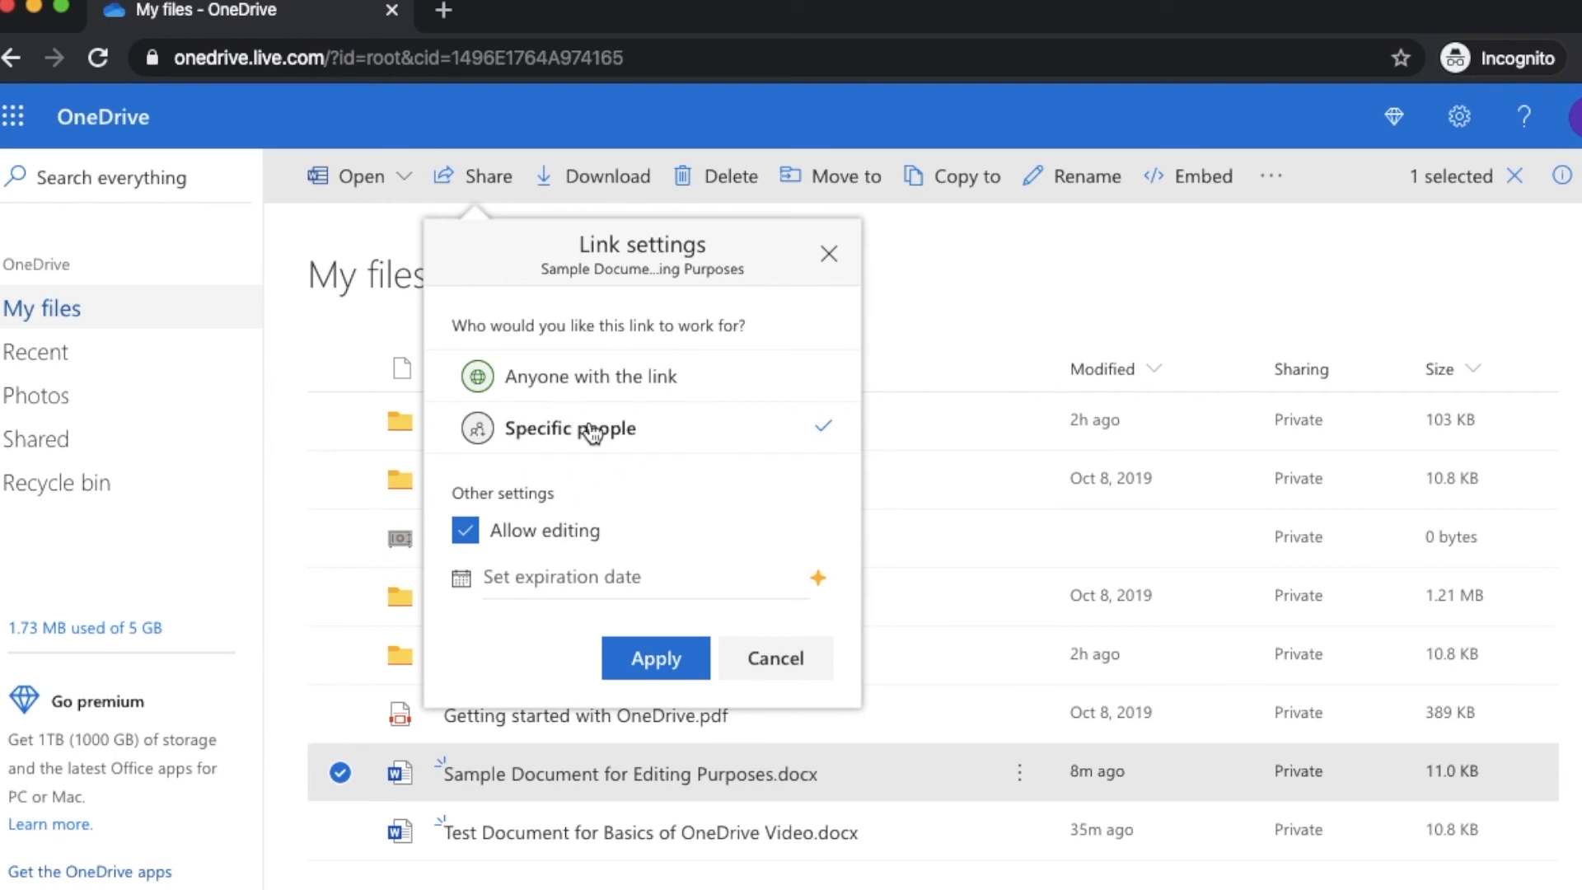
left_click(467, 532)
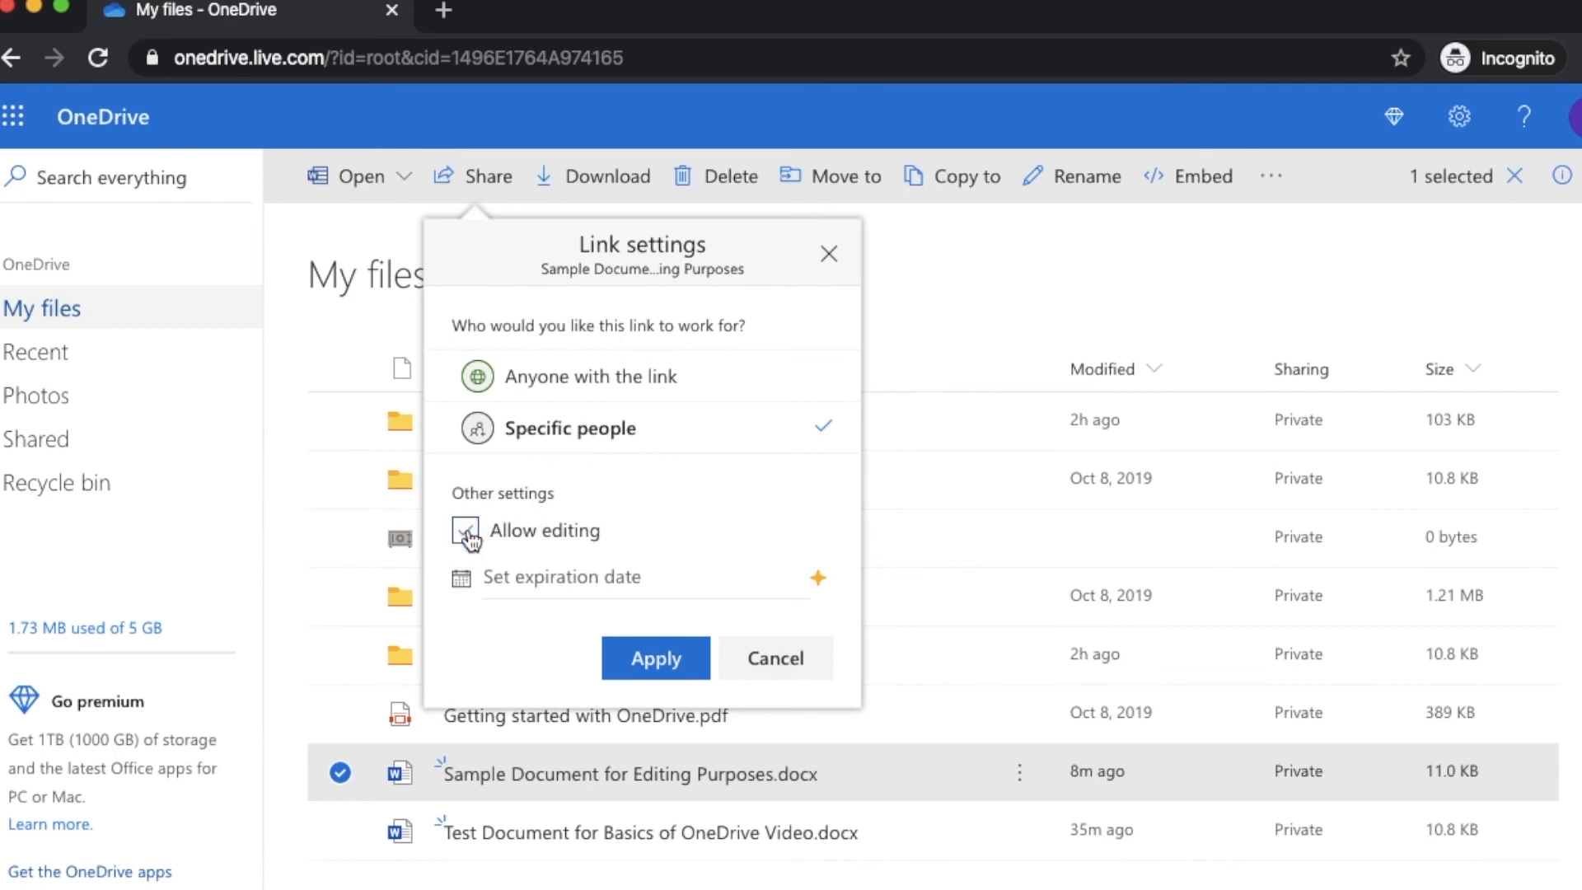
Settle on a Specific people link with Allow editing unchecked and apply it
left_click(548, 383)
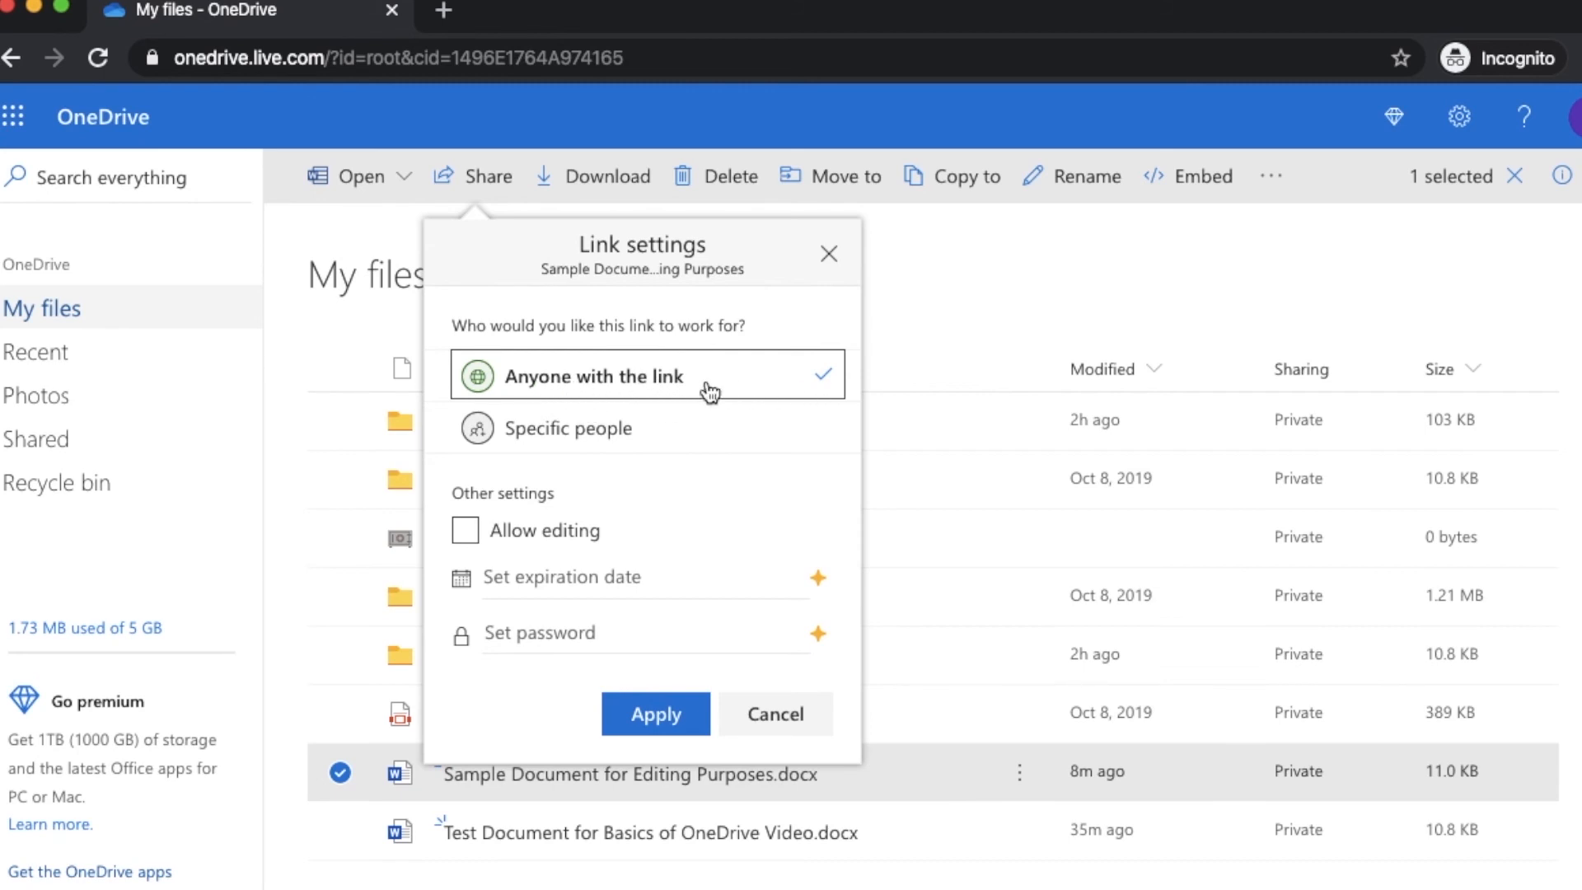
left_click(485, 537)
left_click(576, 429)
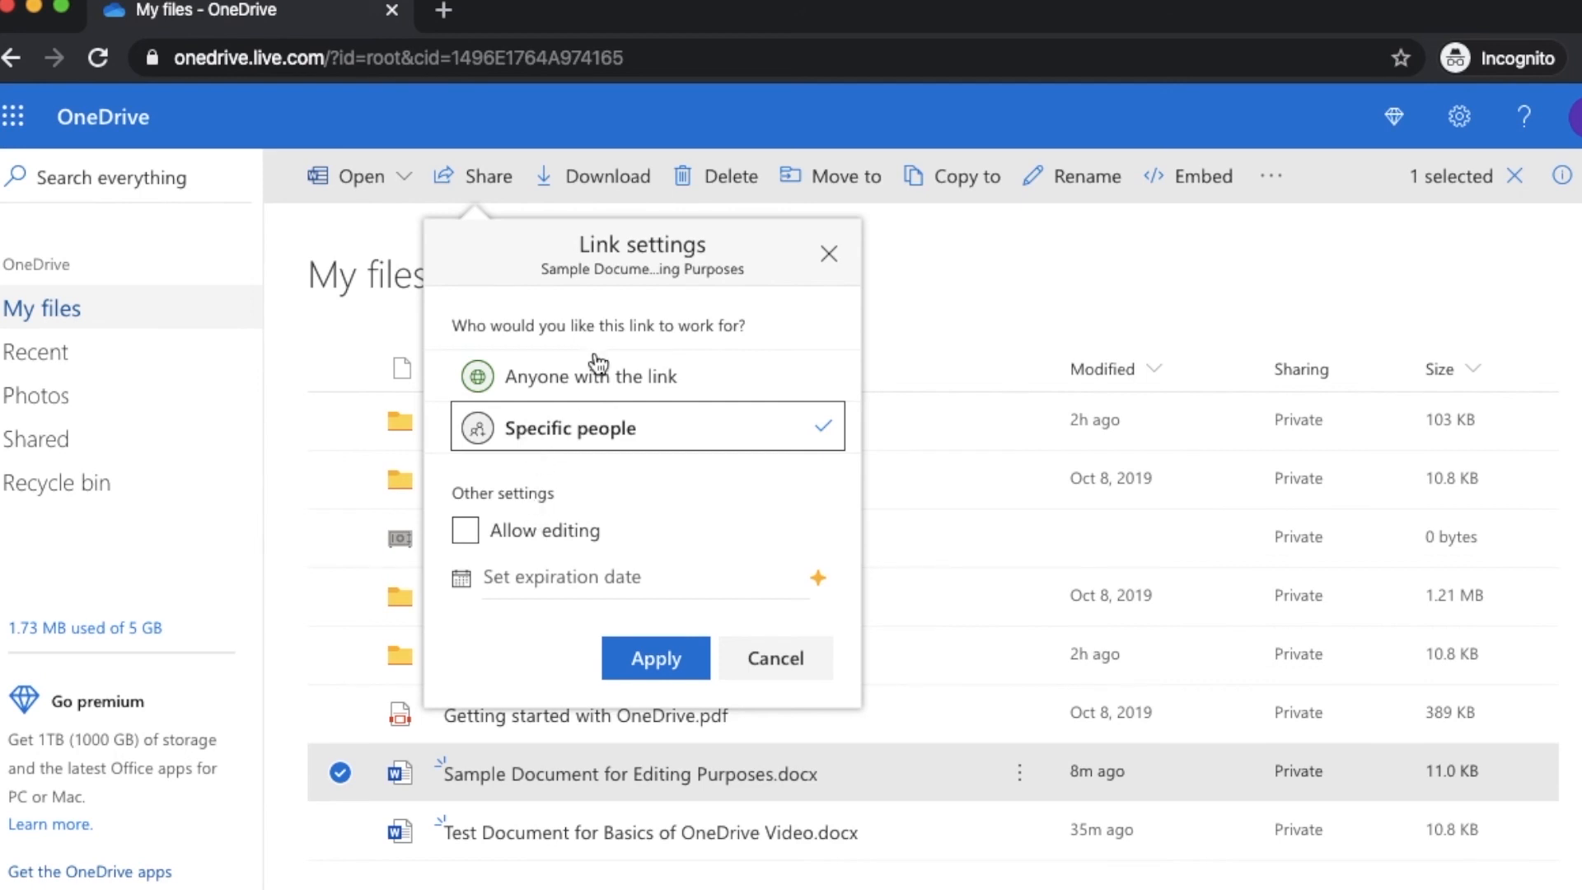
left_click(614, 375)
left_click(548, 537)
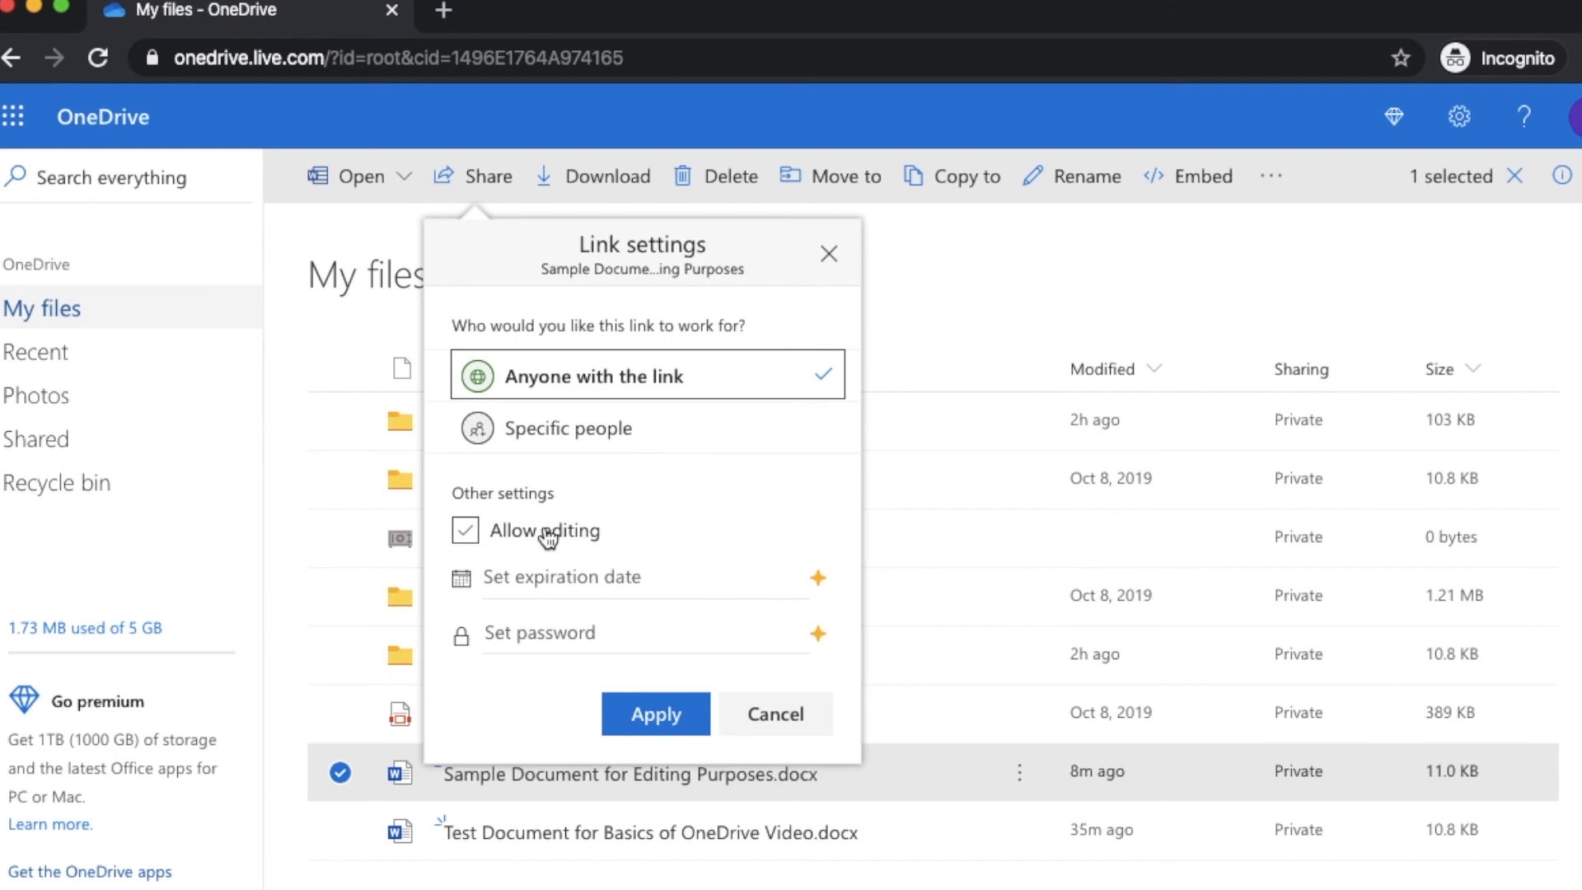
left_click(549, 537)
left_click(599, 429)
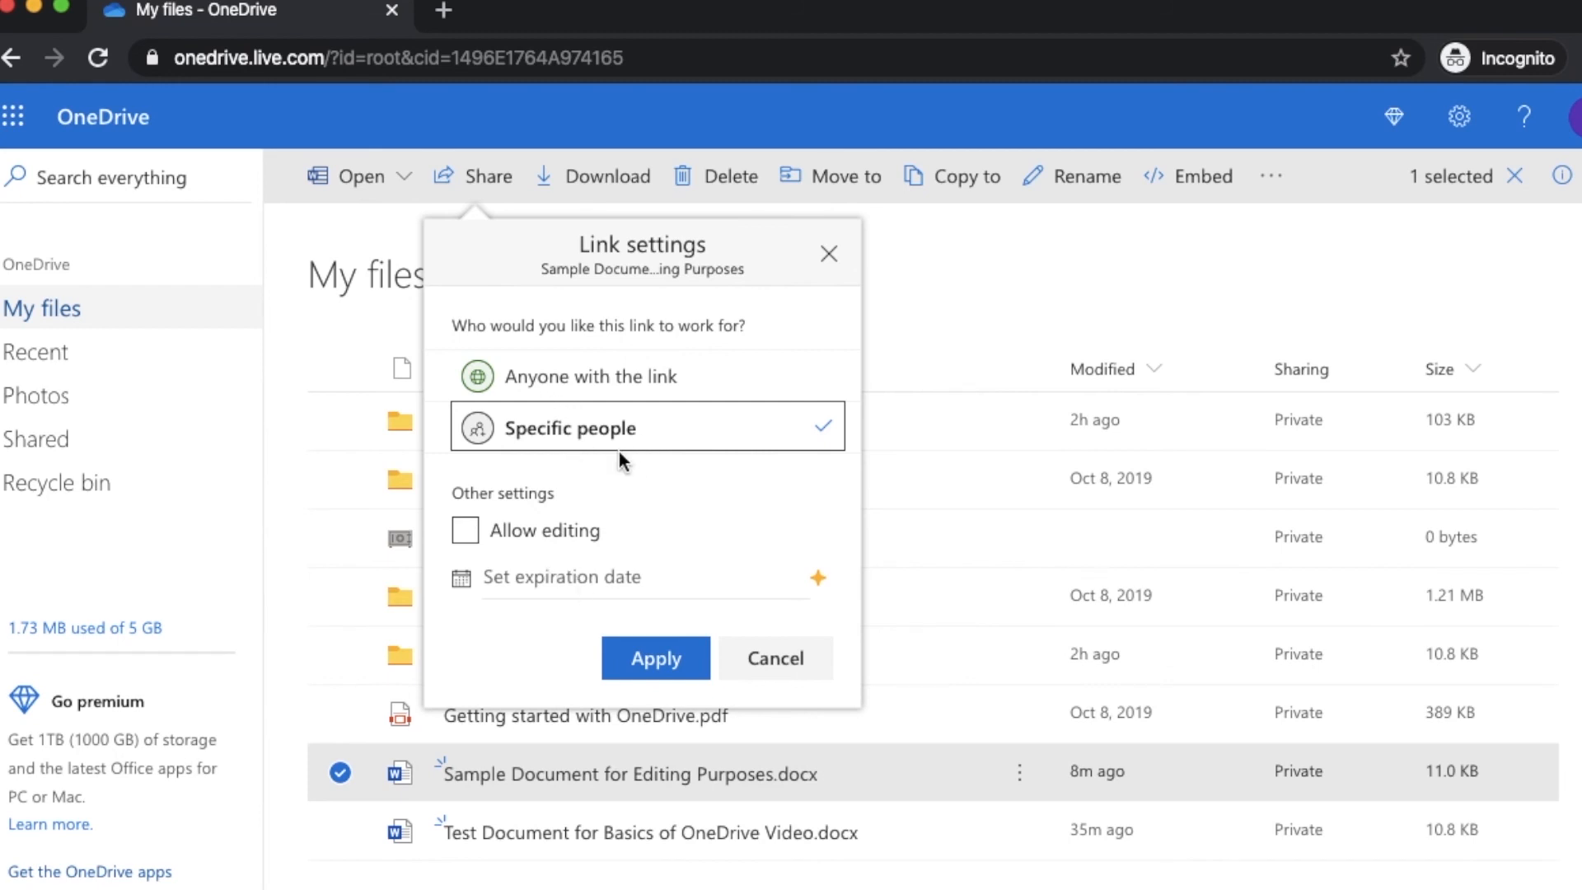
left_click(657, 658)
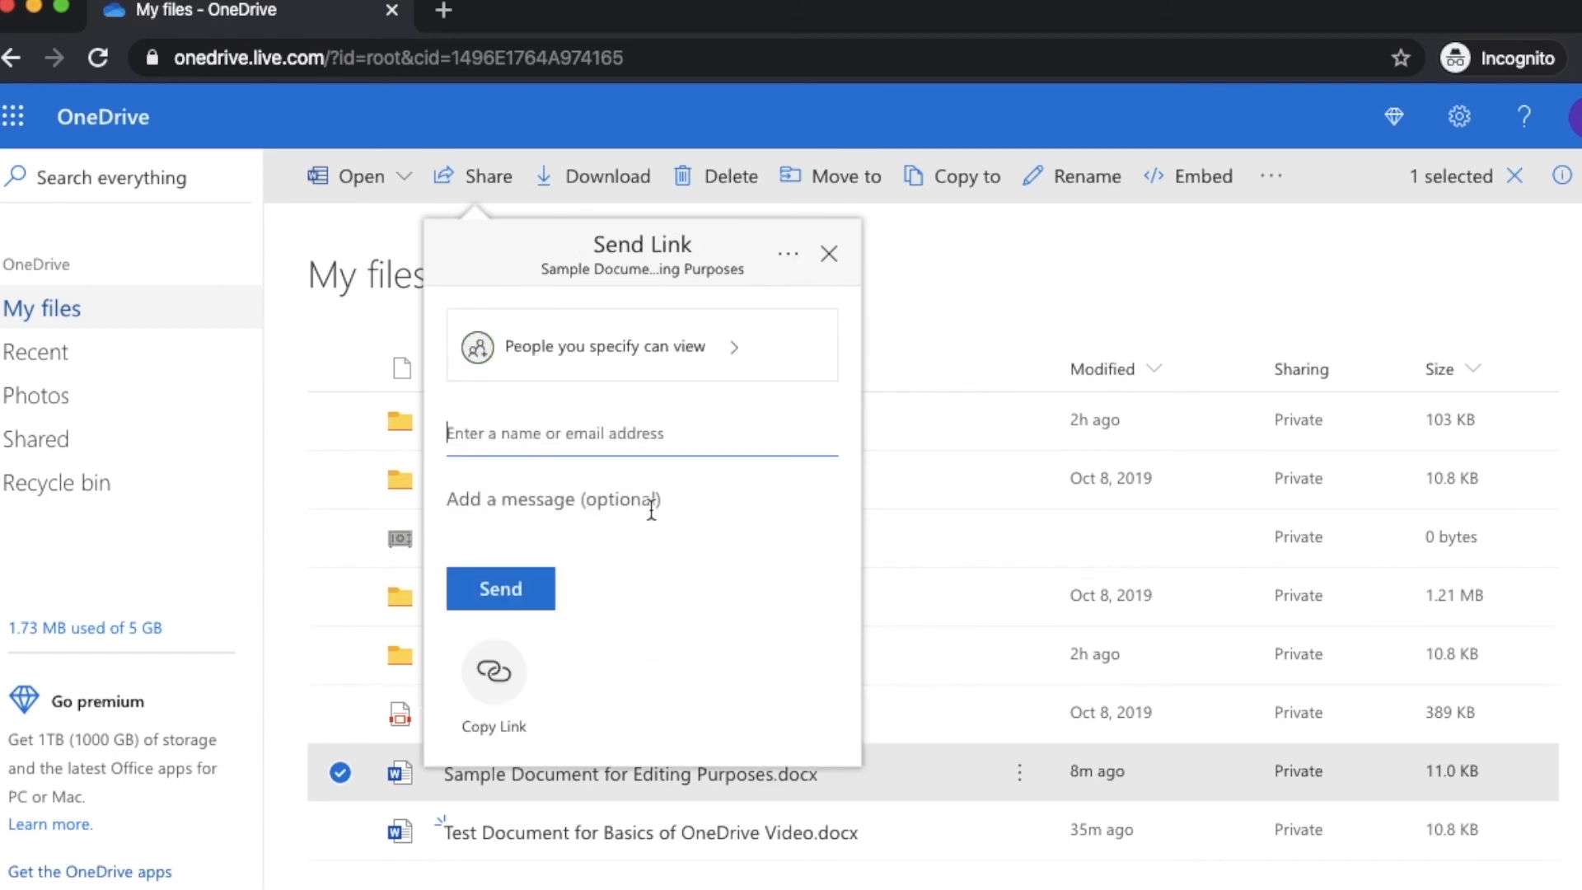
Add the recipient by entering their Gmail address and picking the suggested contact
left_click(648, 431)
type("...")
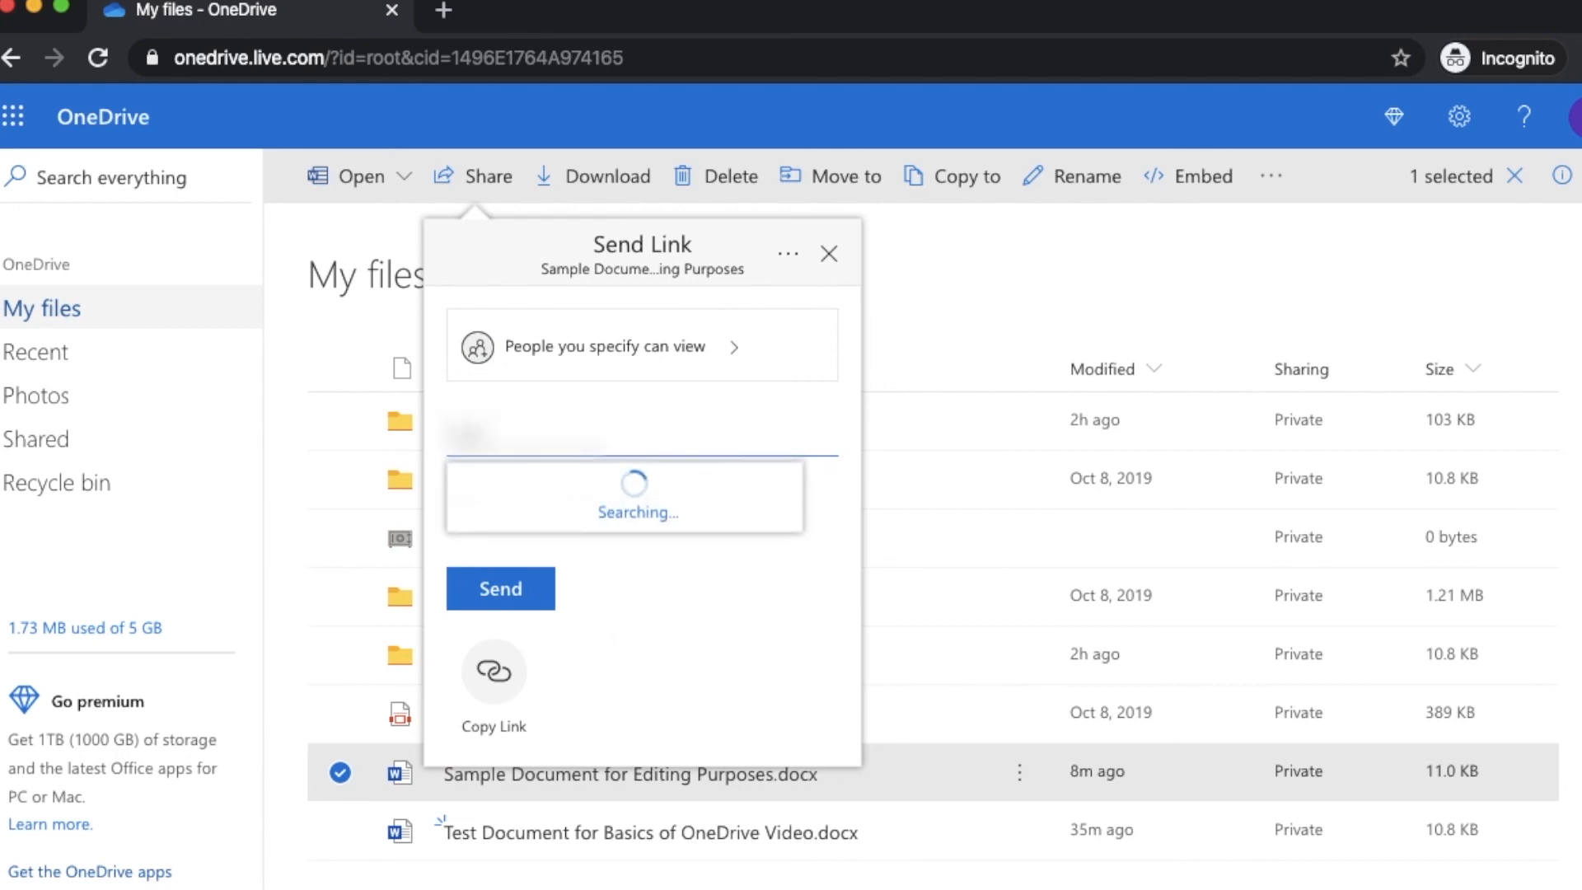
type("...@homa")
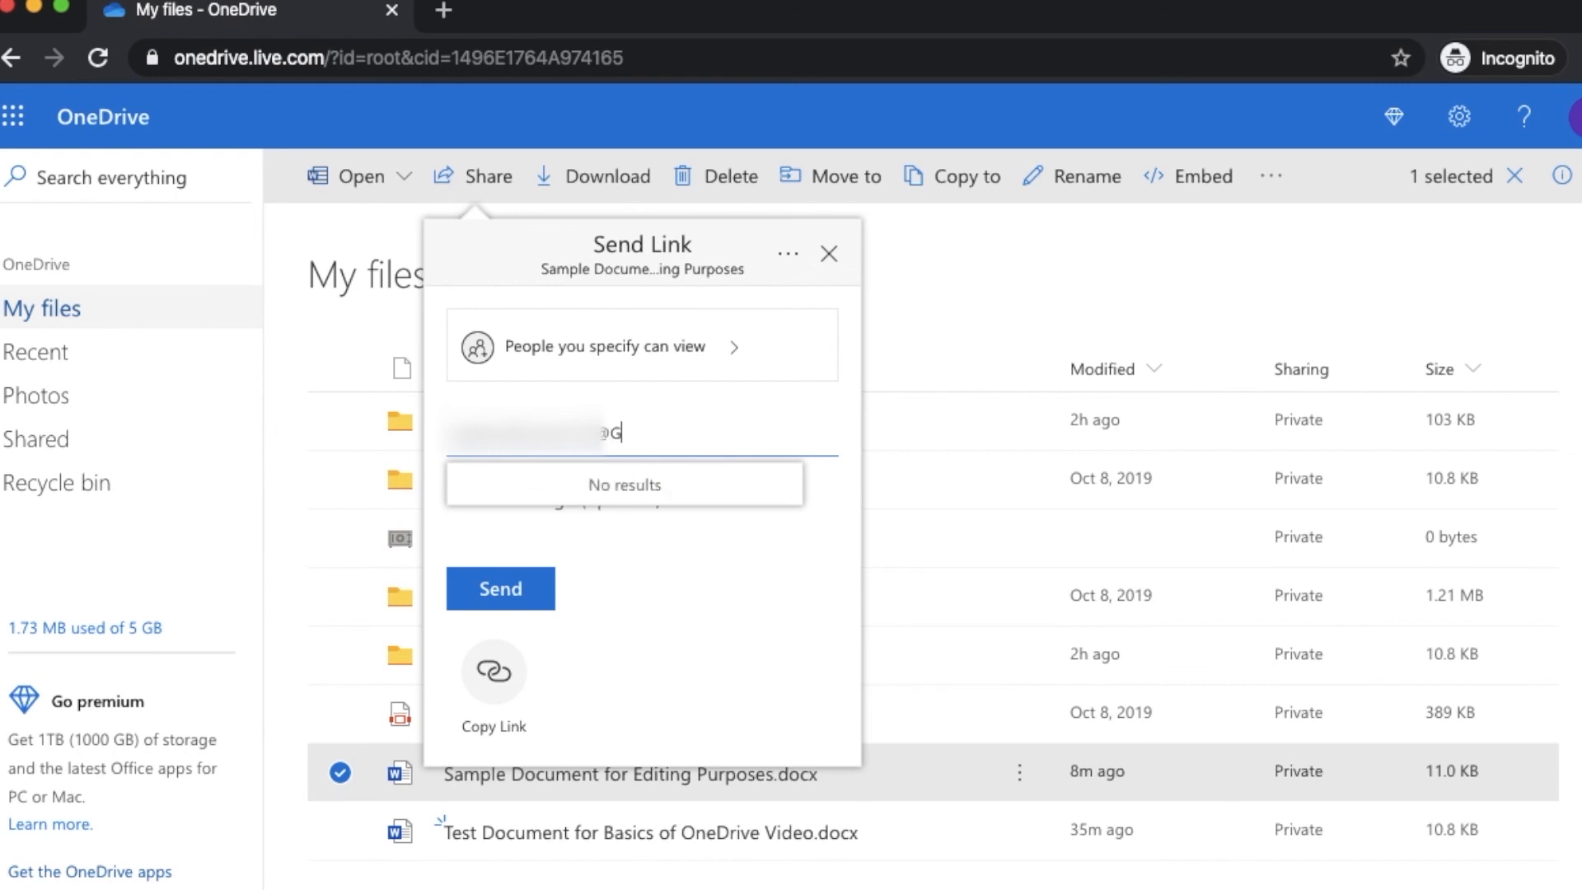
key("BackSpace")
key("BackSpace")
key("BackSpace")
key("BackSpace")
type("gmail.com")
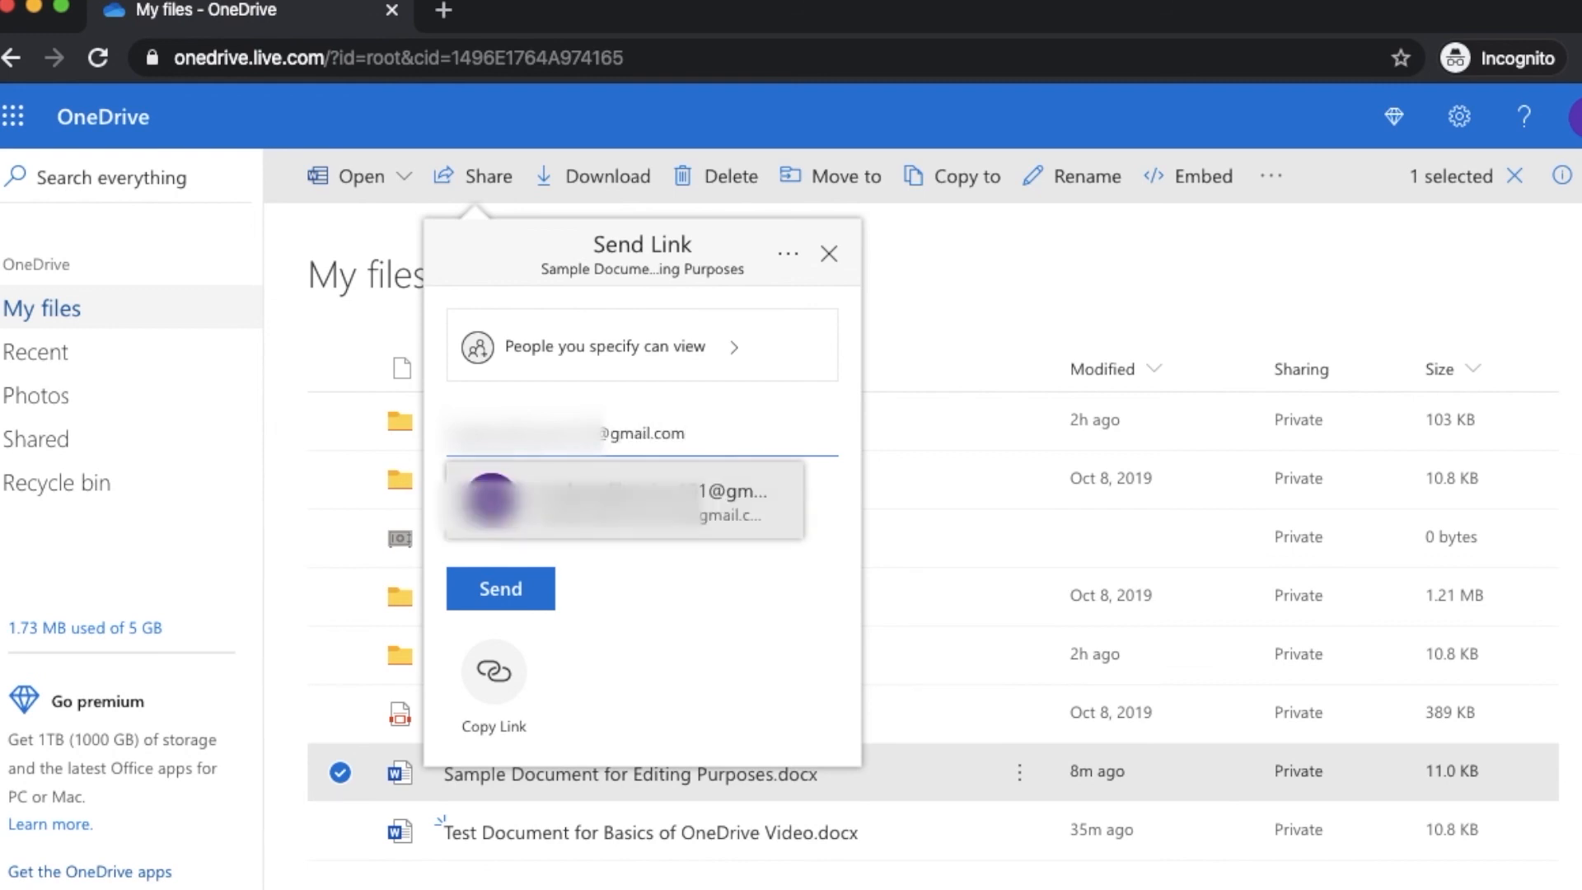
left_click(689, 497)
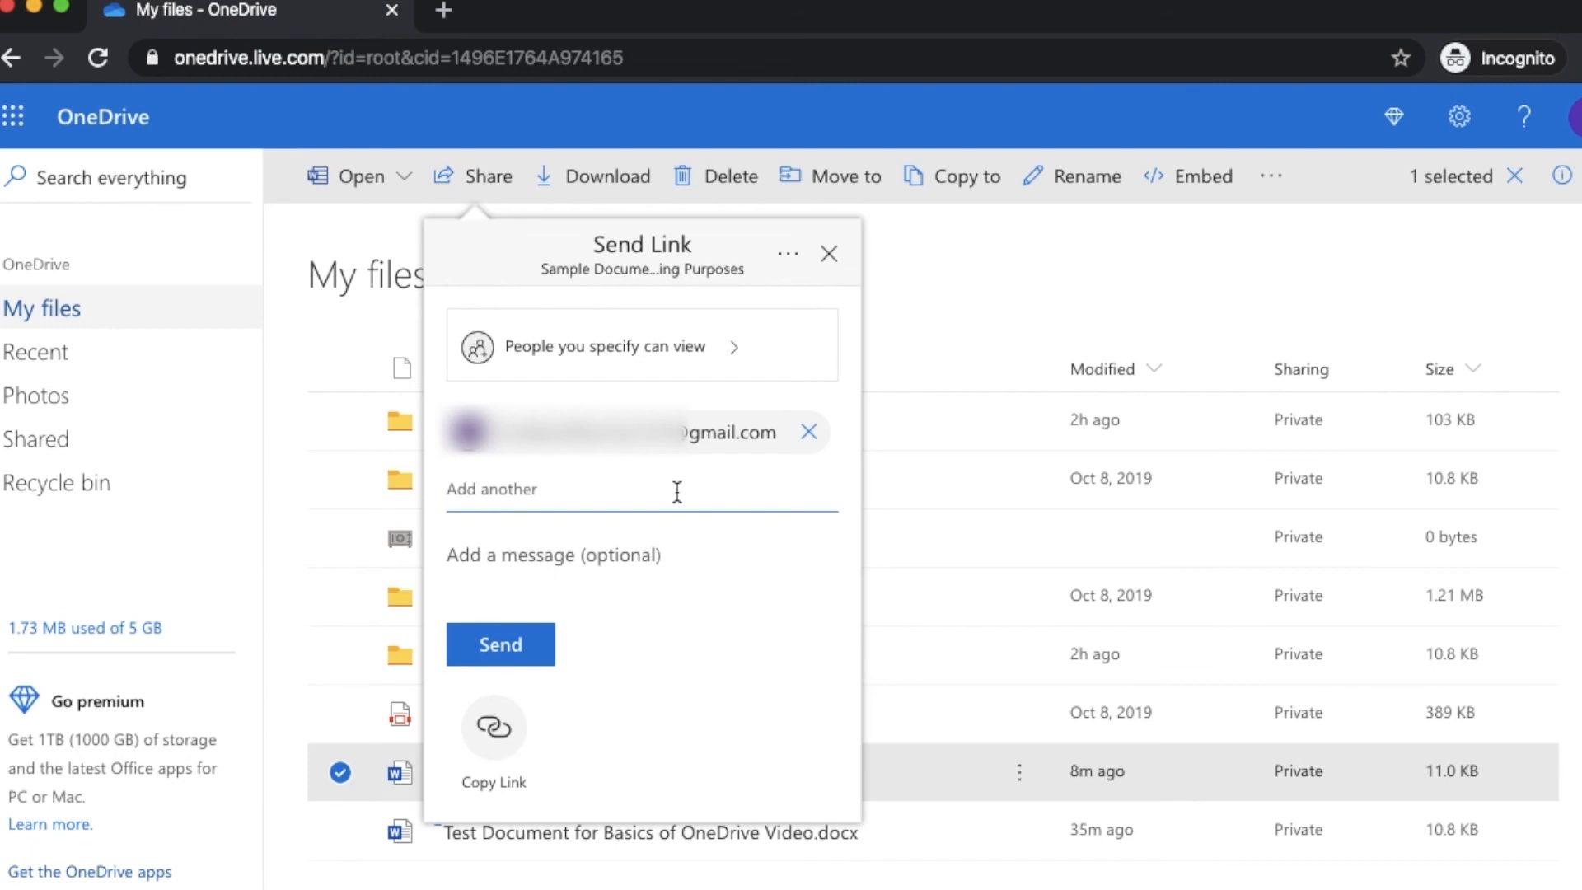
Send the link with the message 'Please check out this file!' and deselect the file
left_click(543, 535)
type("Please check")
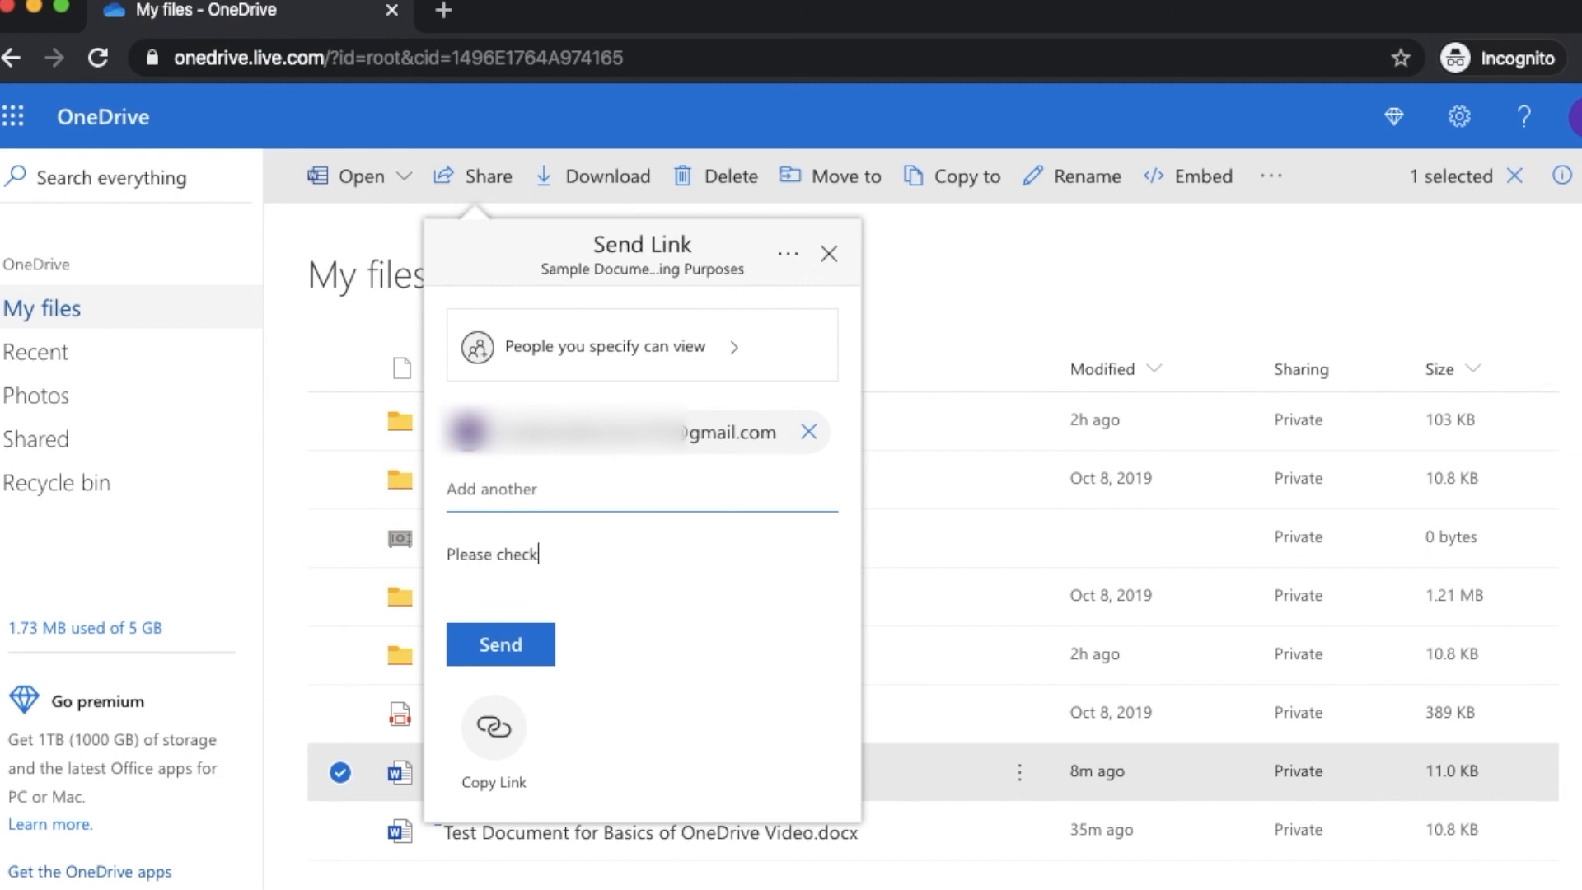
type(" out this file!")
left_click(519, 666)
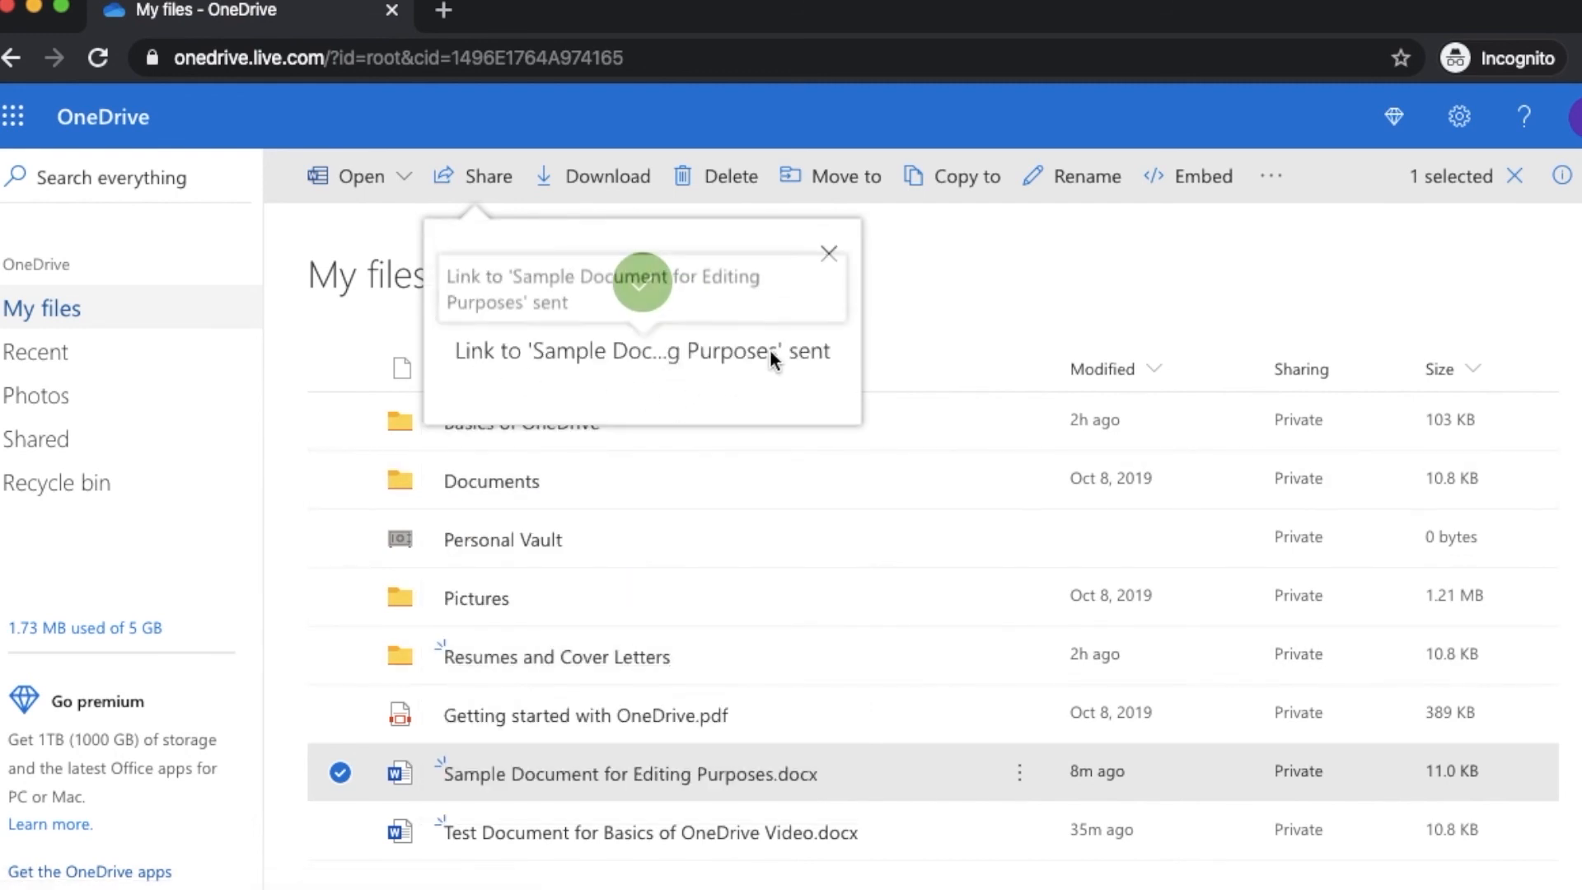
left_click(829, 252)
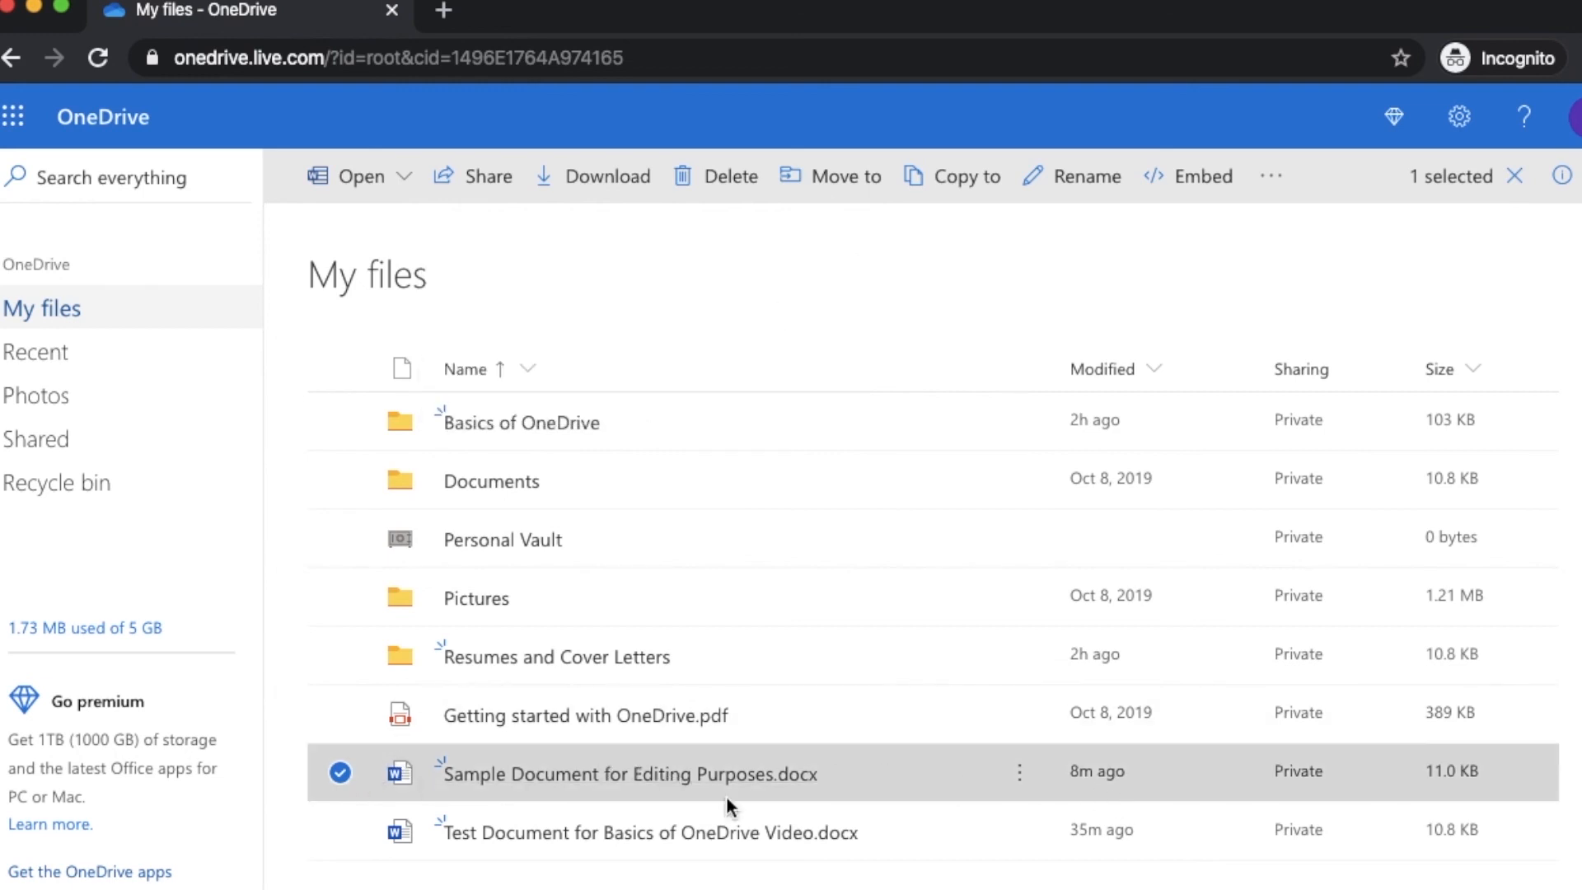
left_click(340, 772)
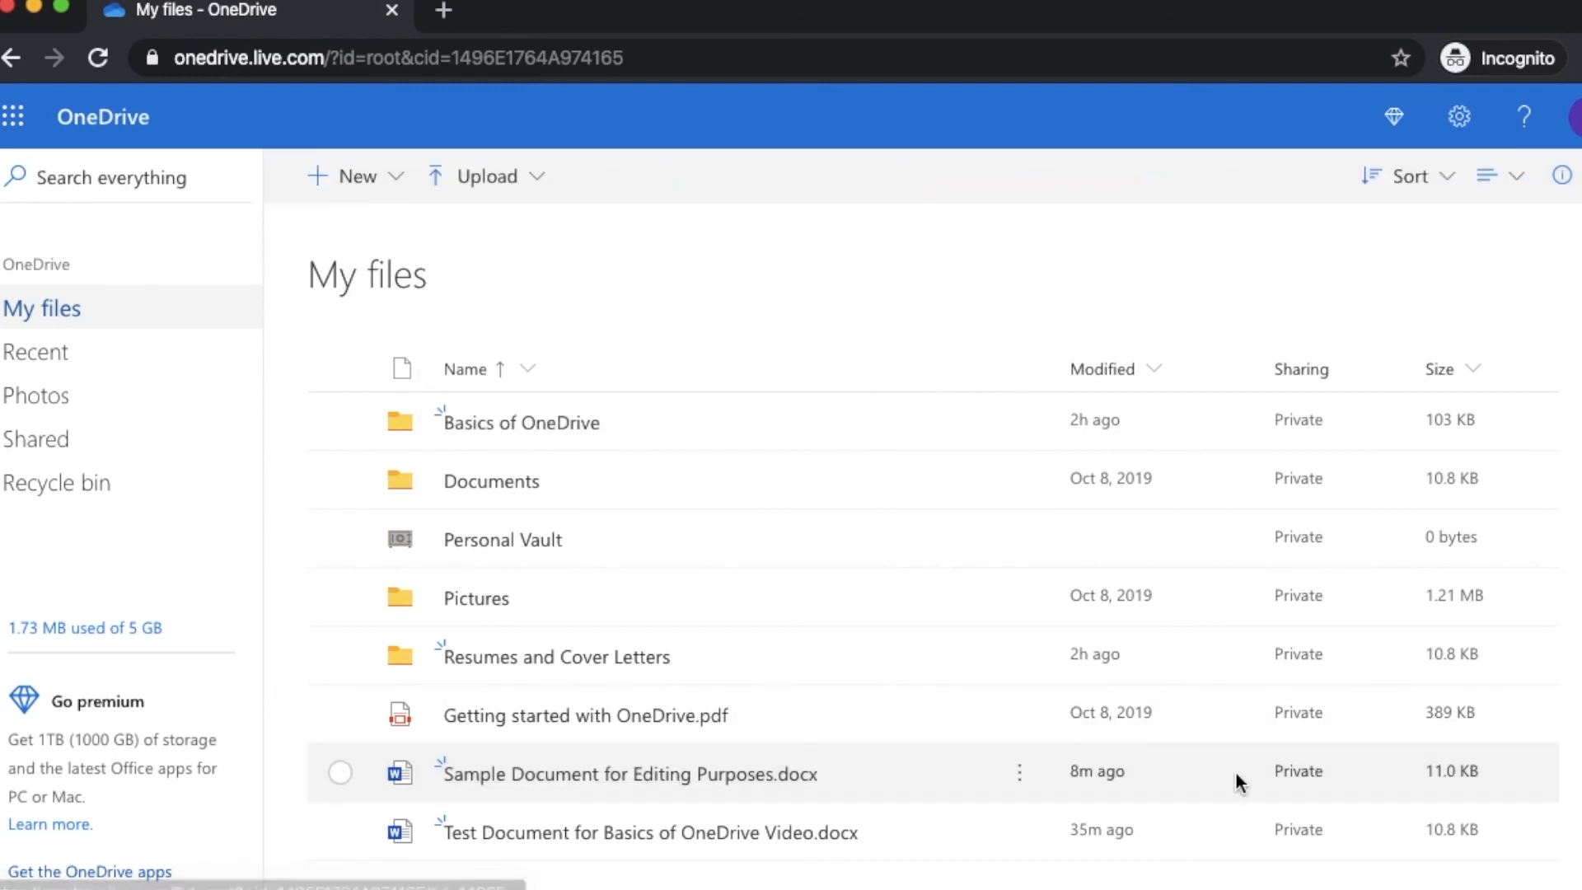
In Manage Access, choose Stop Sharing for the person's Can View access, making Sample Document private
left_click(912, 803)
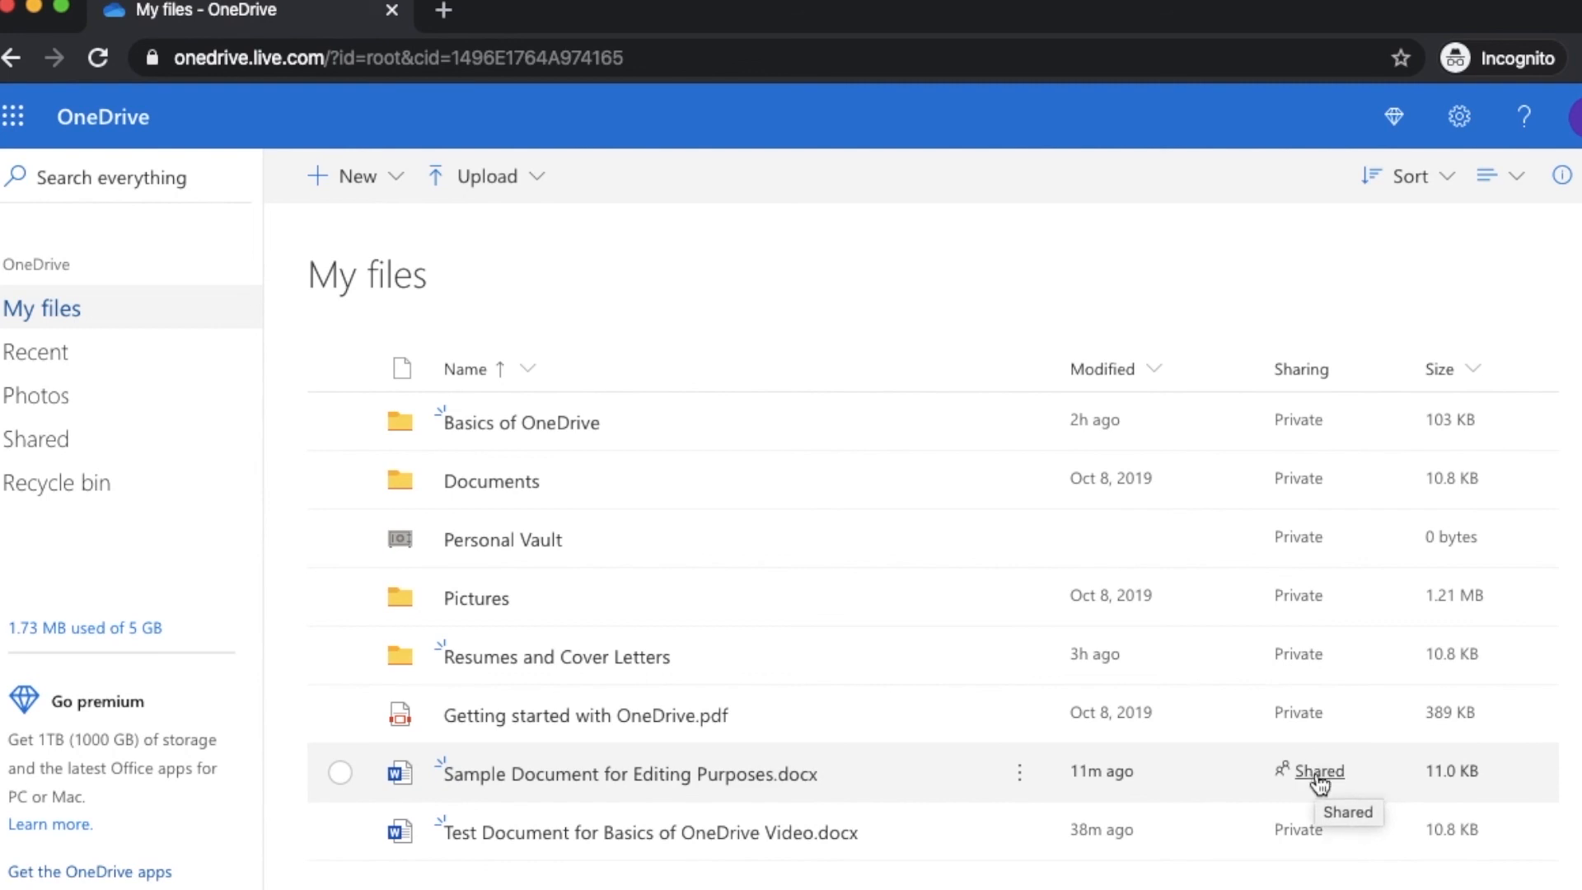
left_click(1318, 775)
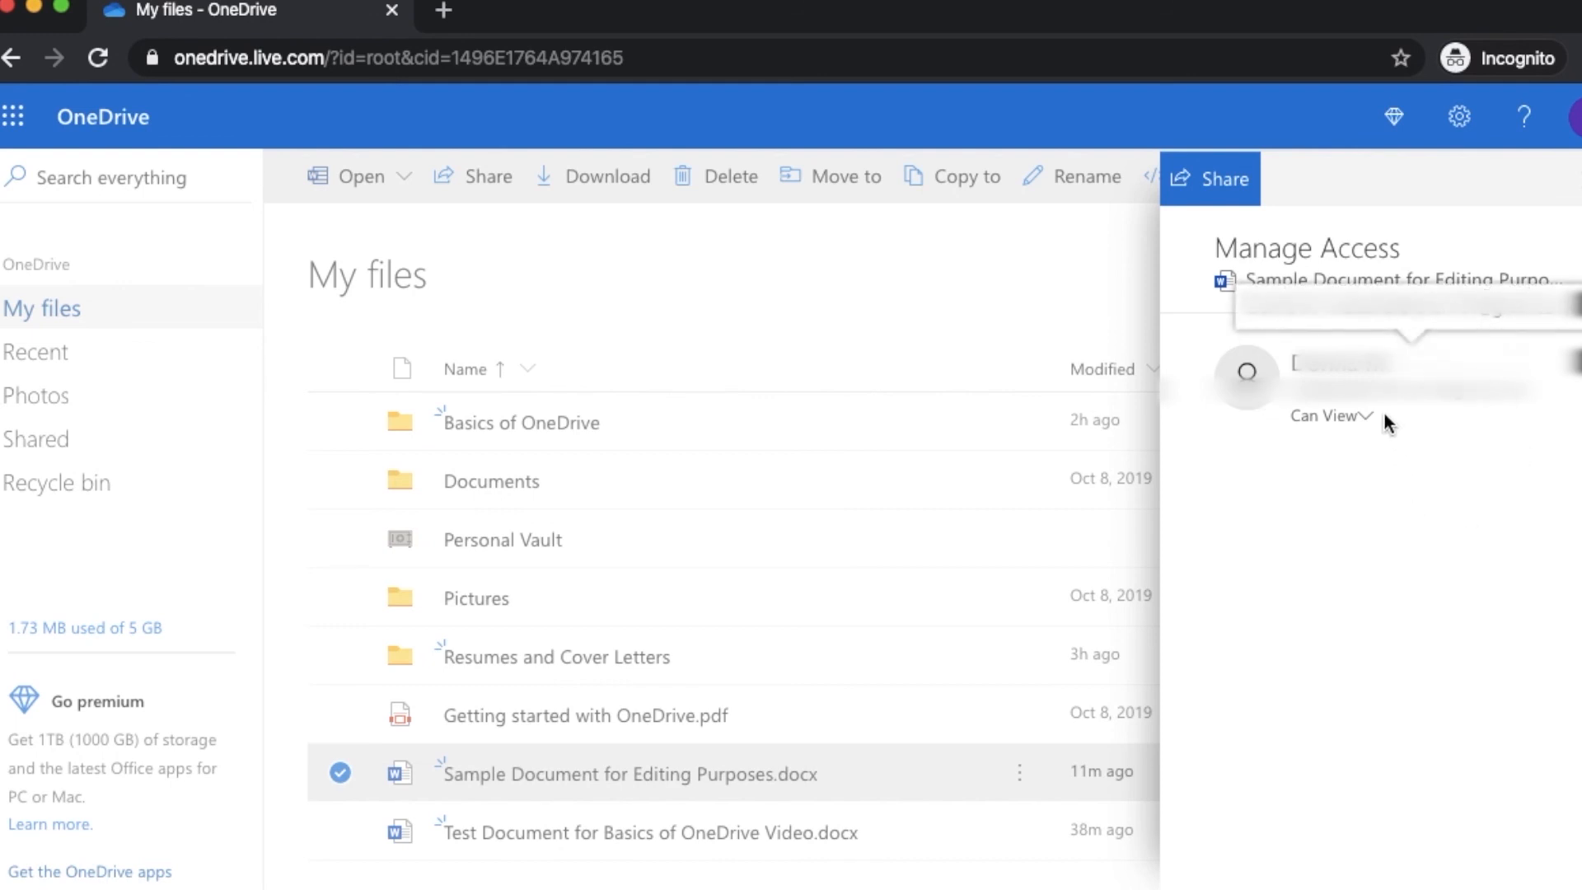
left_click(1359, 422)
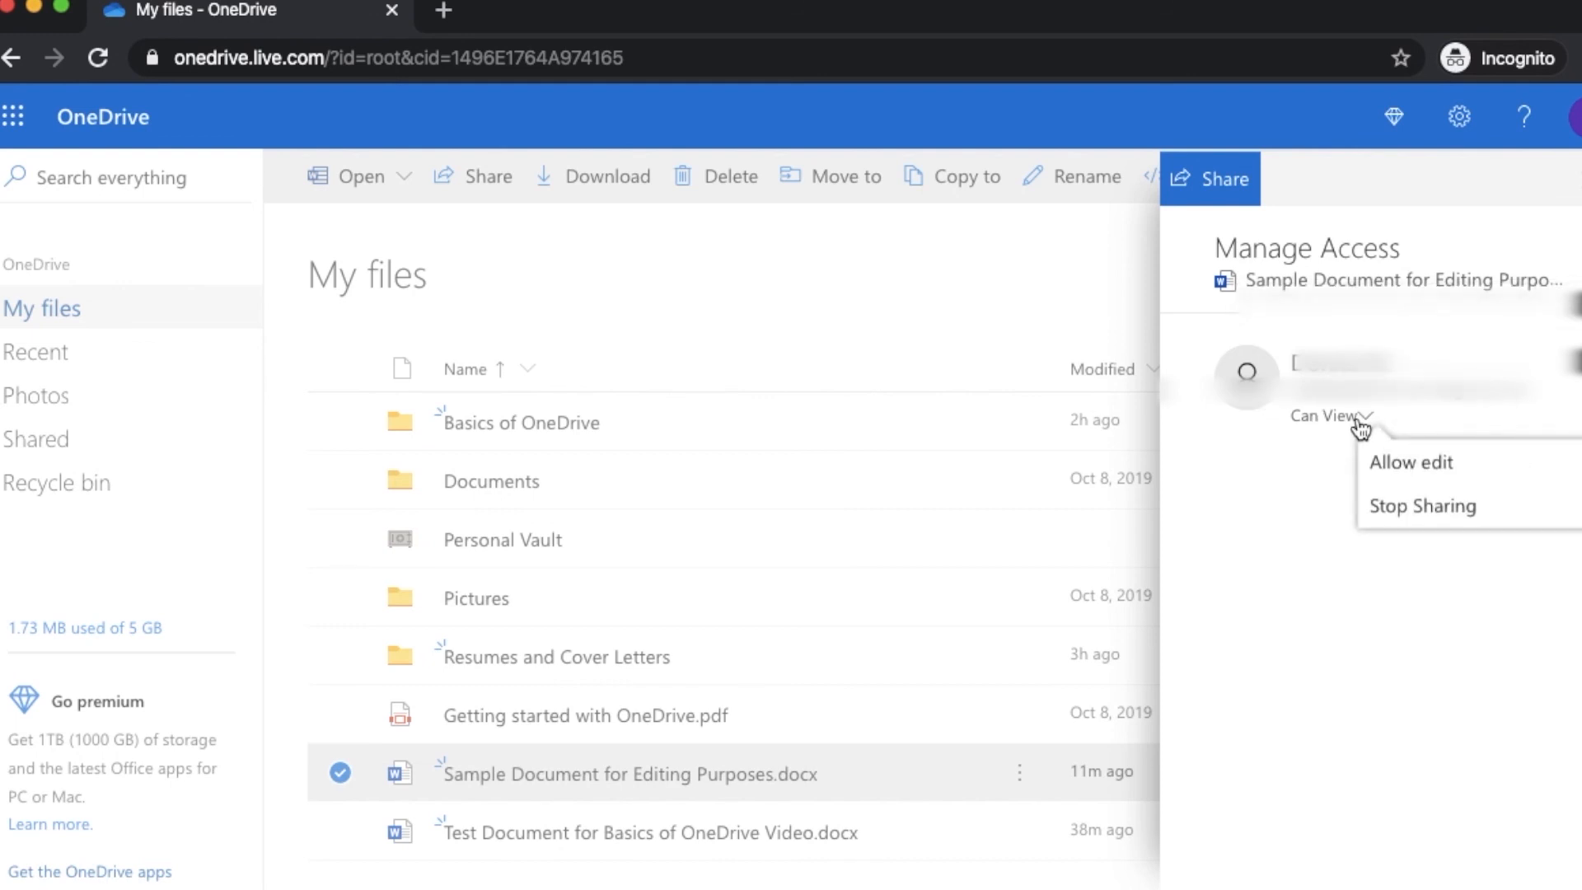
left_click(1458, 510)
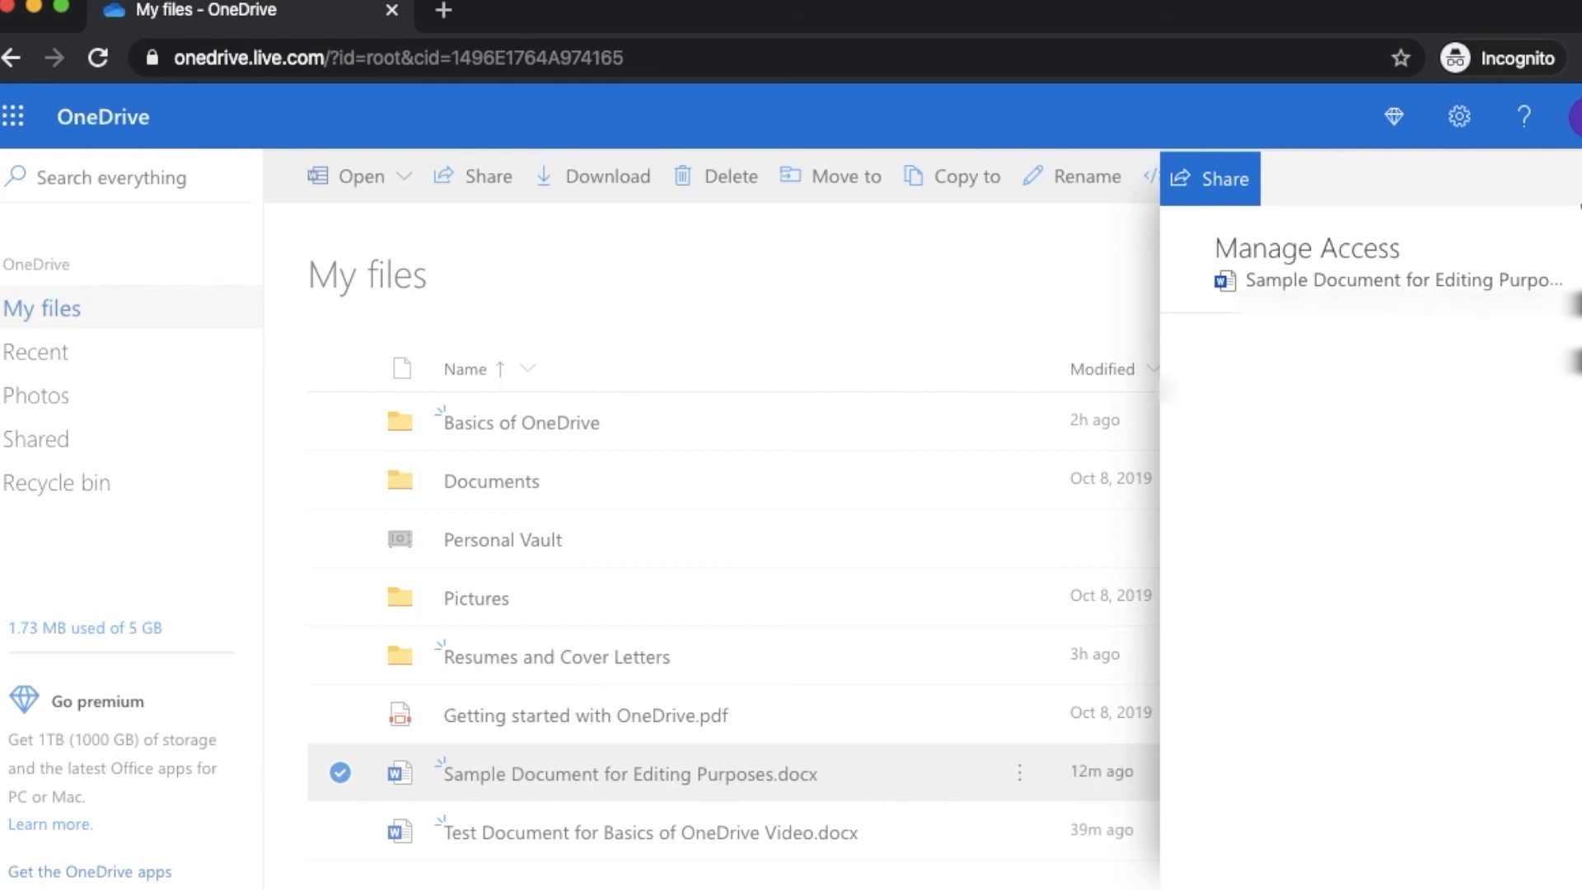
left_click(1579, 179)
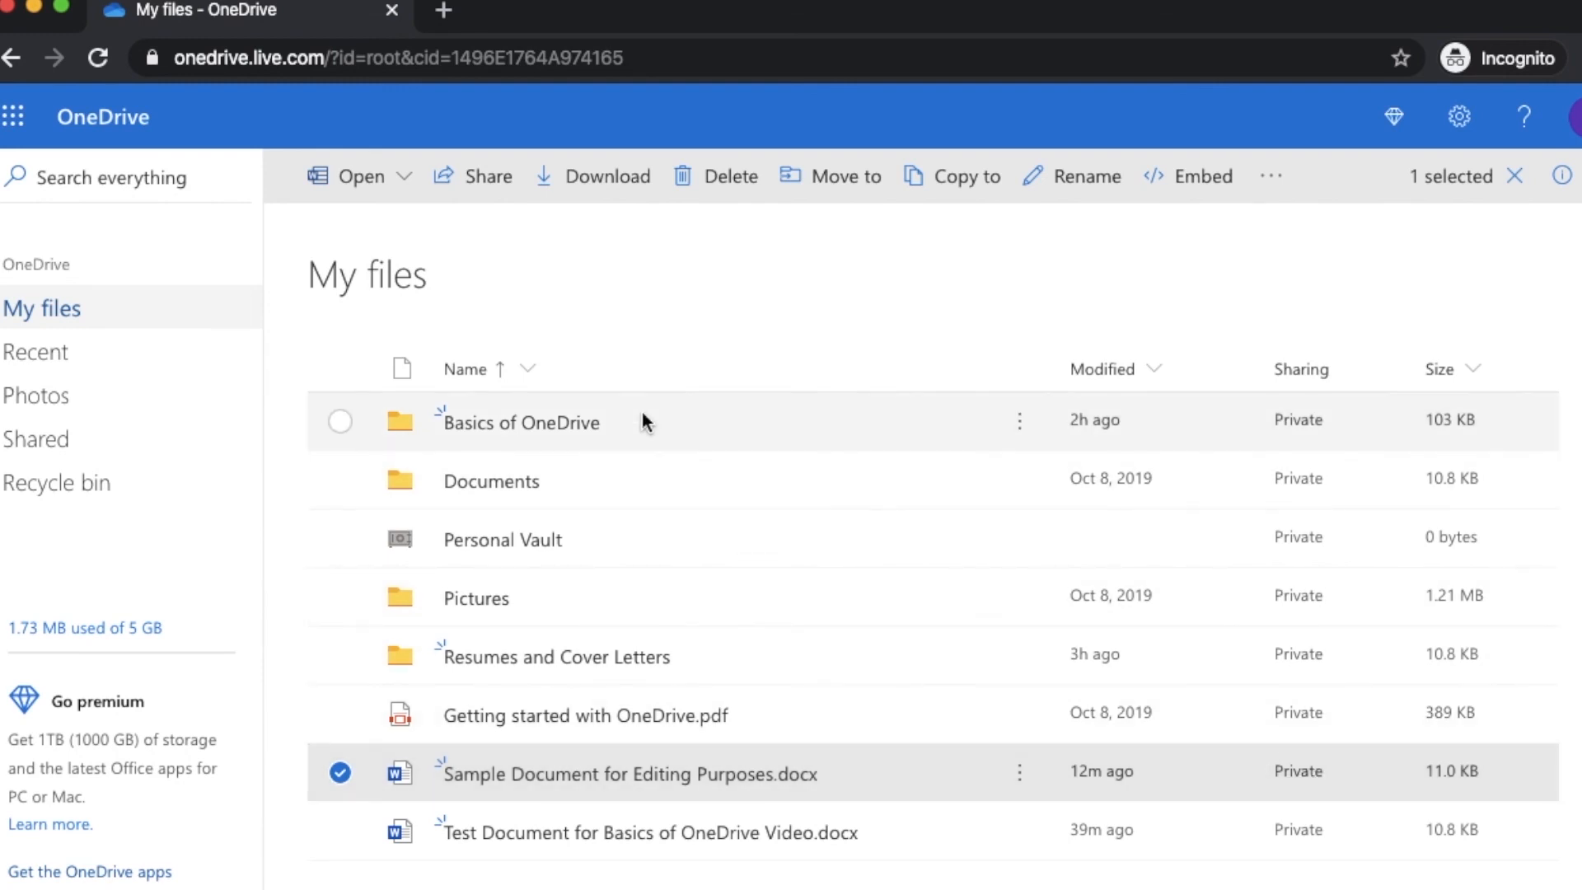
Copy a view-only Anyone with the link link to Sample Document for Editing Purposes.docx
left_click(498, 189)
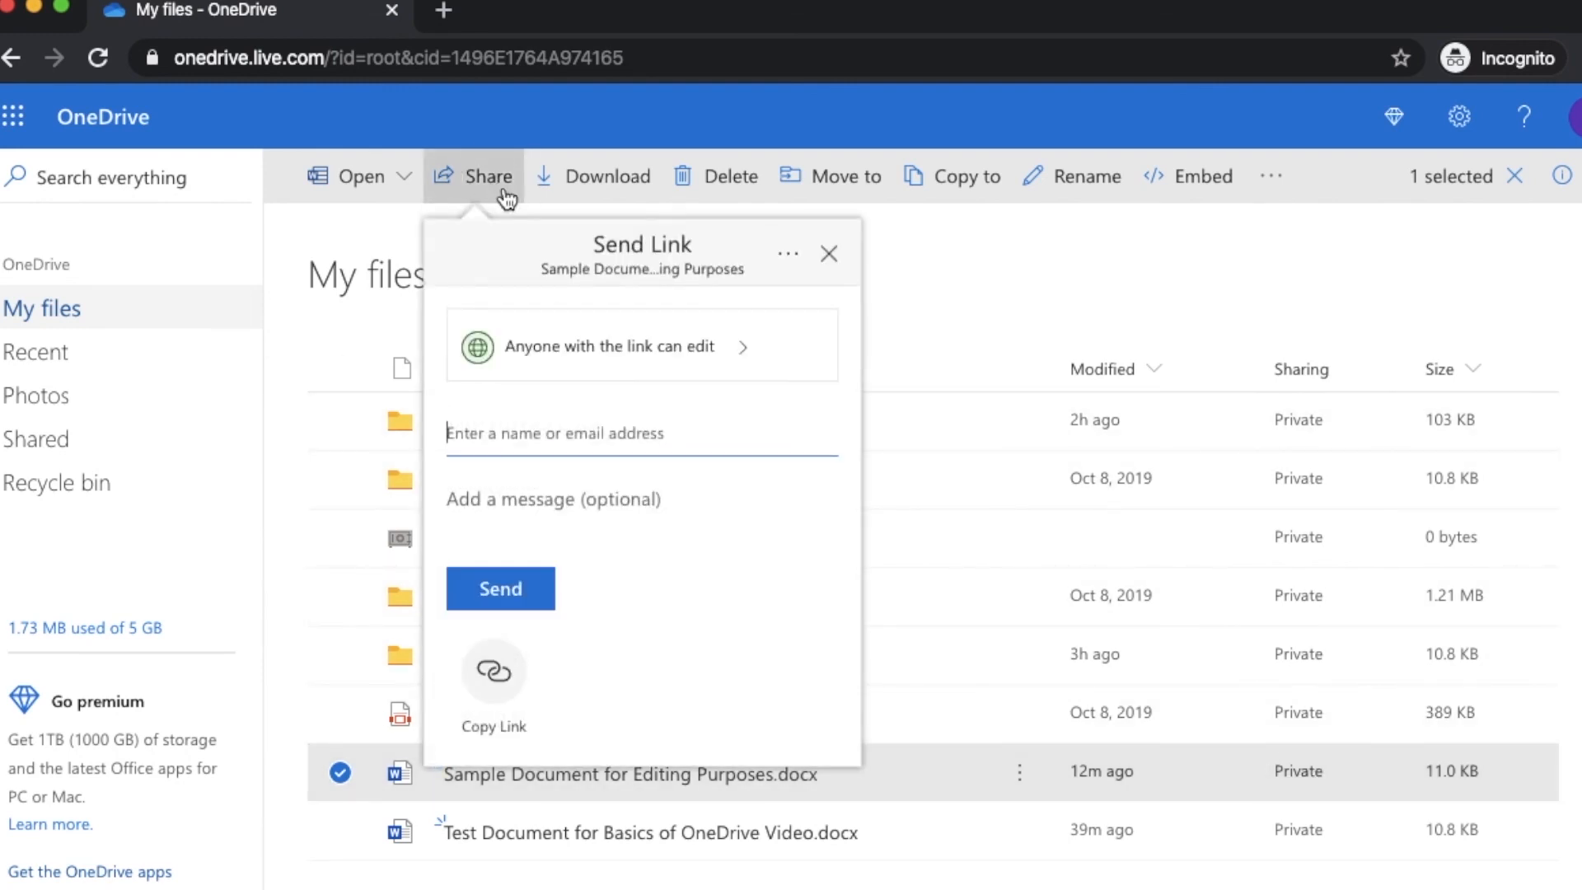
left_click(580, 342)
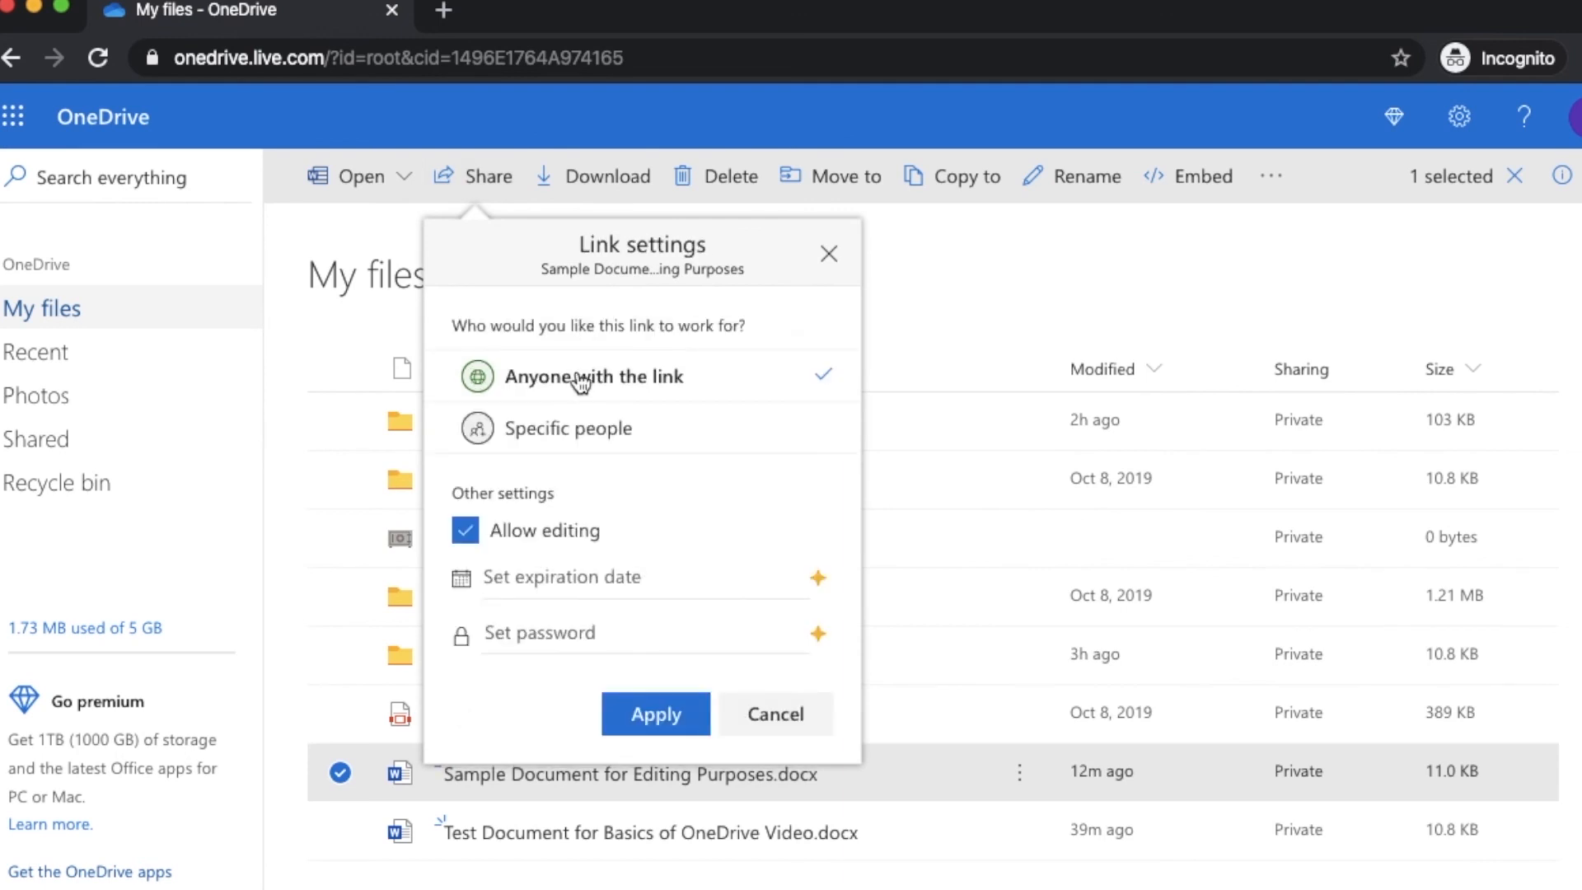
left_click(466, 531)
left_click(654, 732)
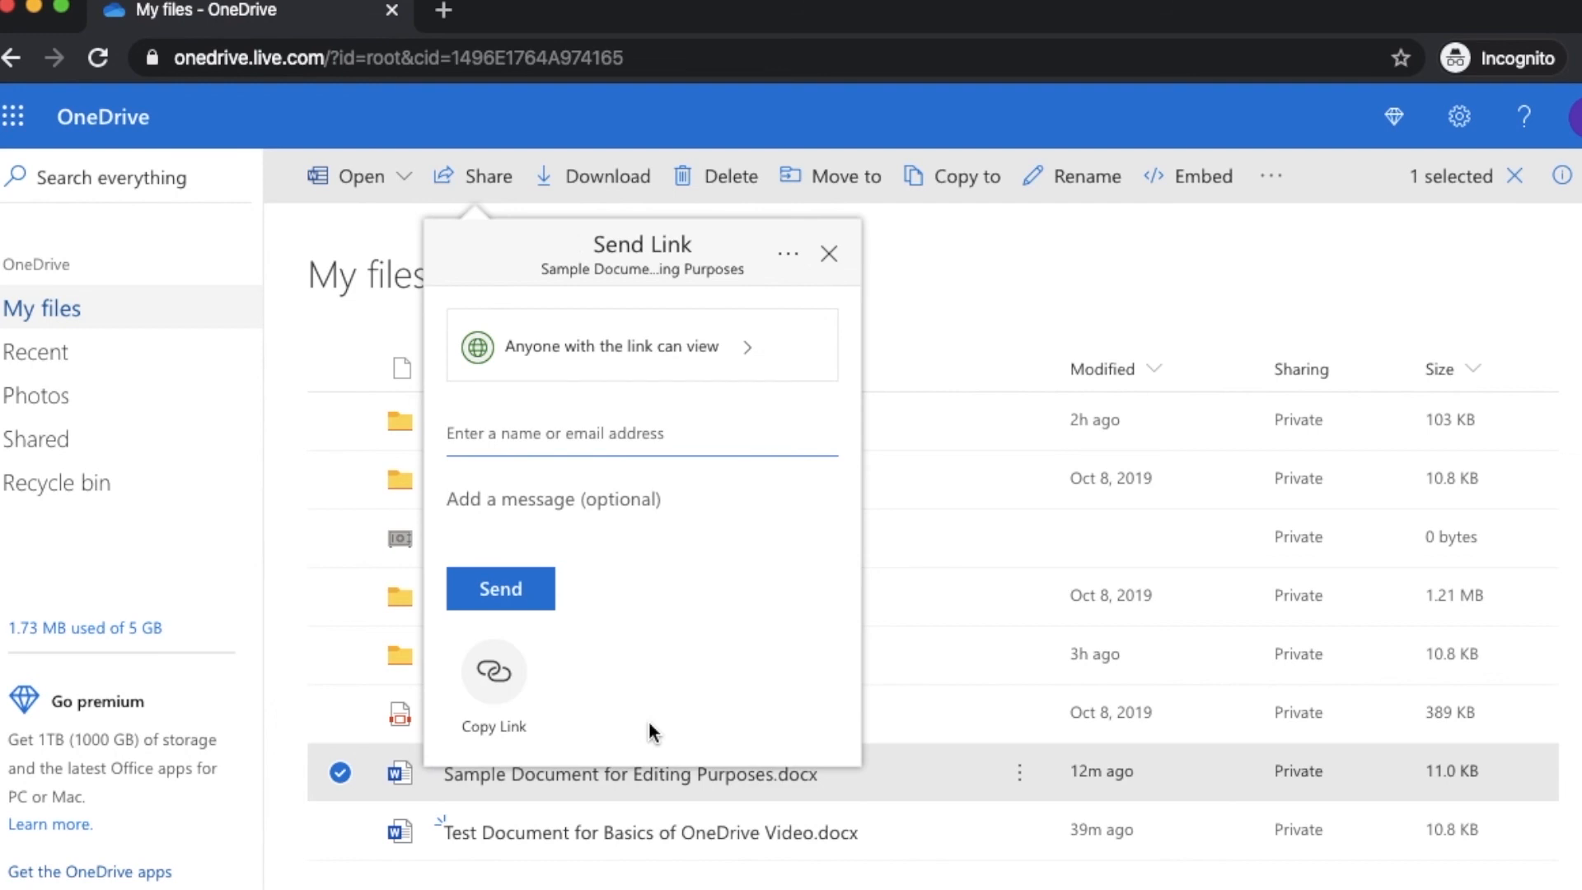
left_click(494, 688)
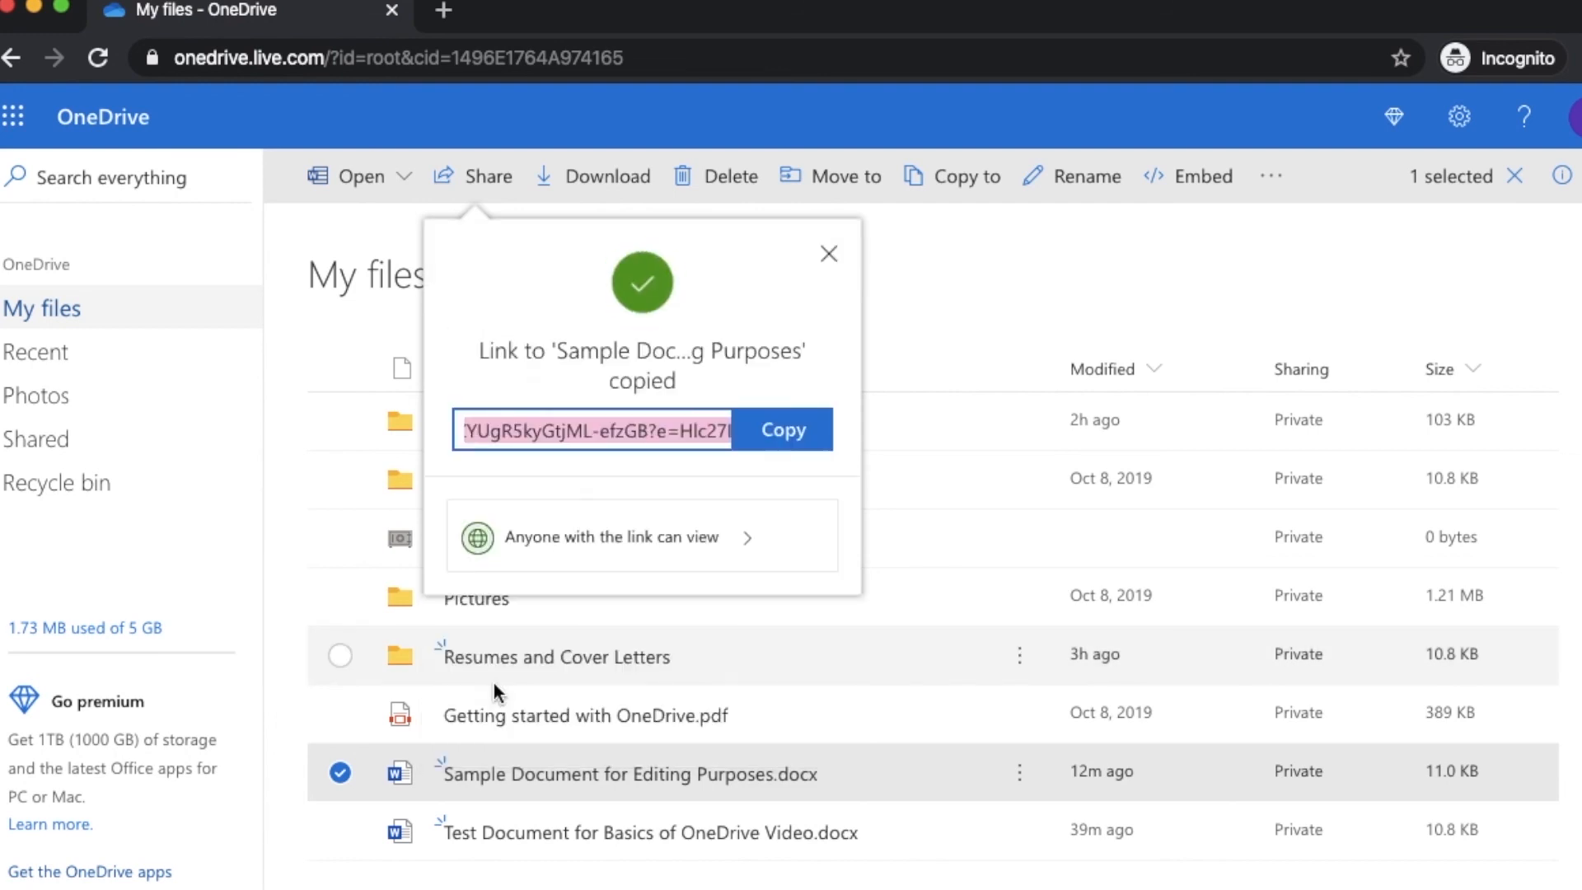
left_click(826, 256)
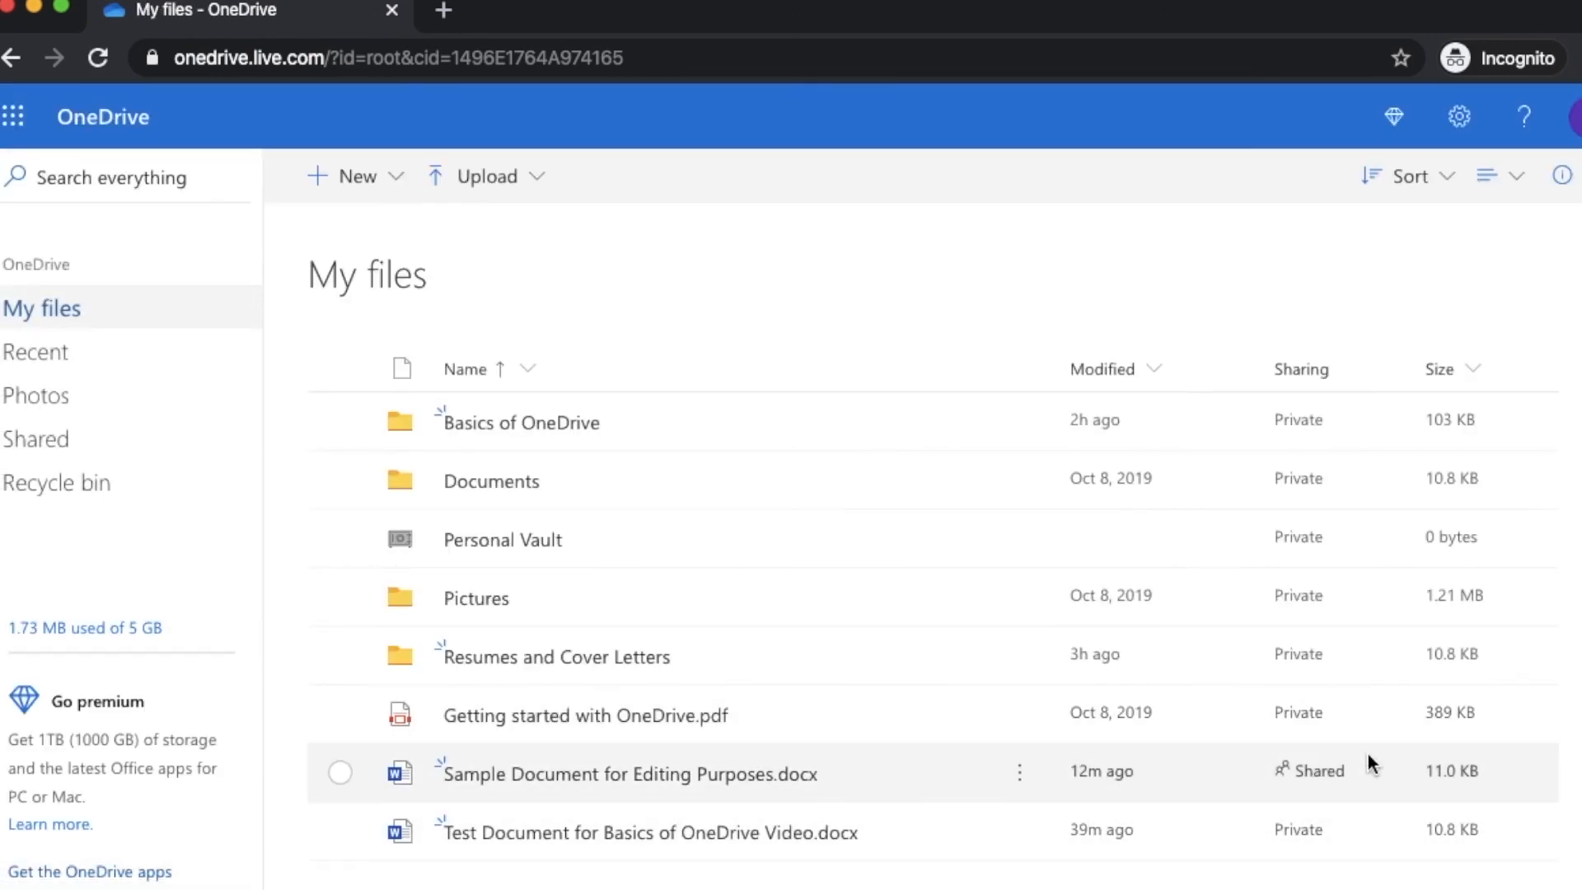
Remove the anyone link from Sample Document's Manage Access panel, then deselect the file
left_click(1333, 773)
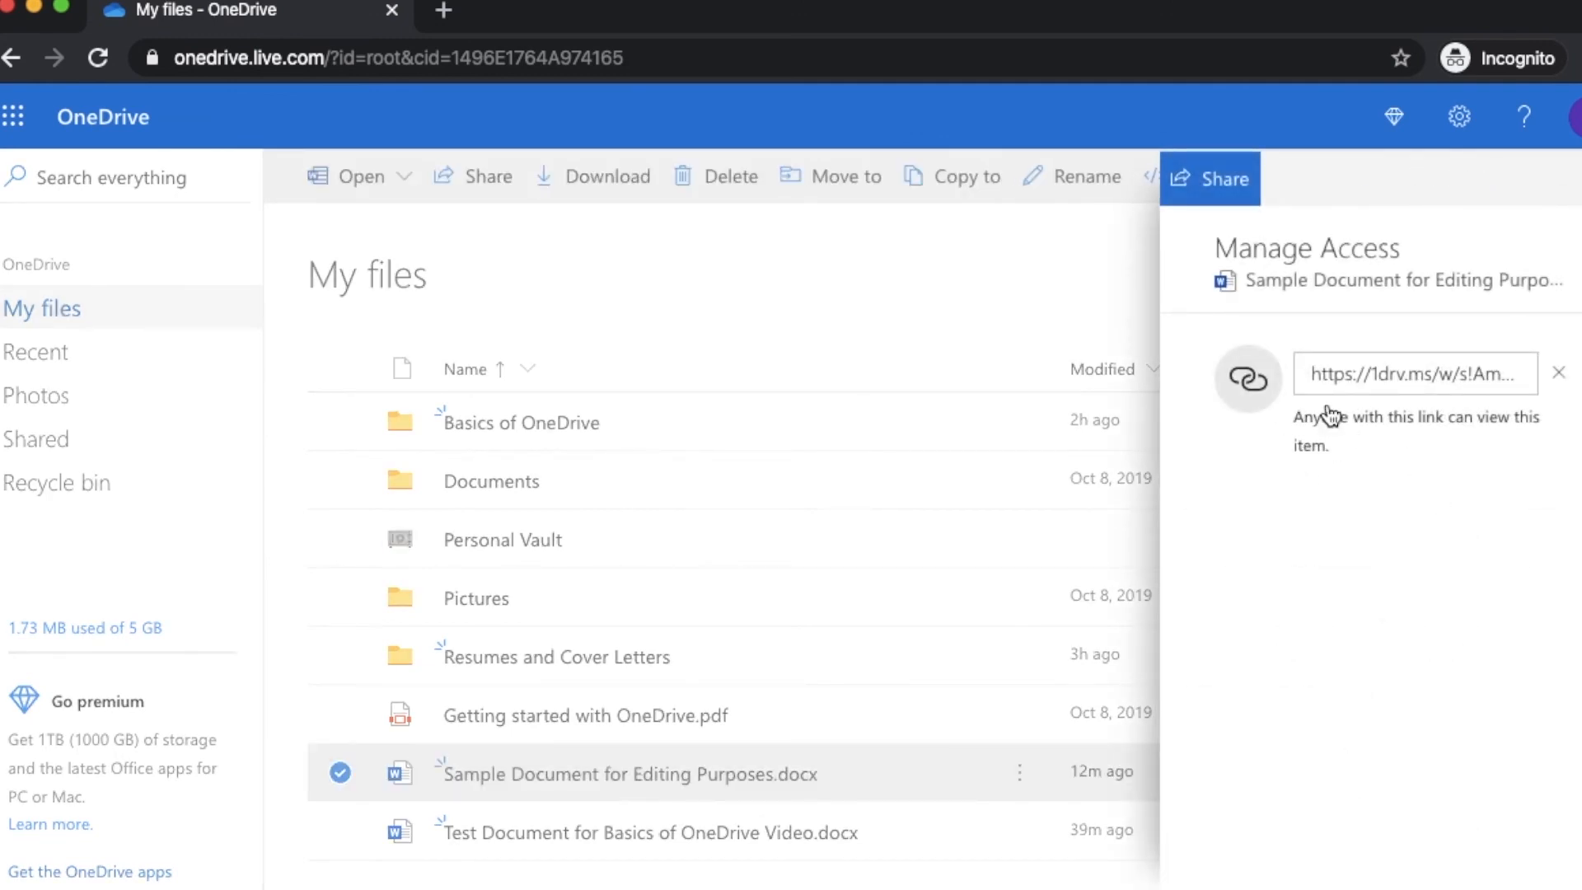
left_click(1558, 379)
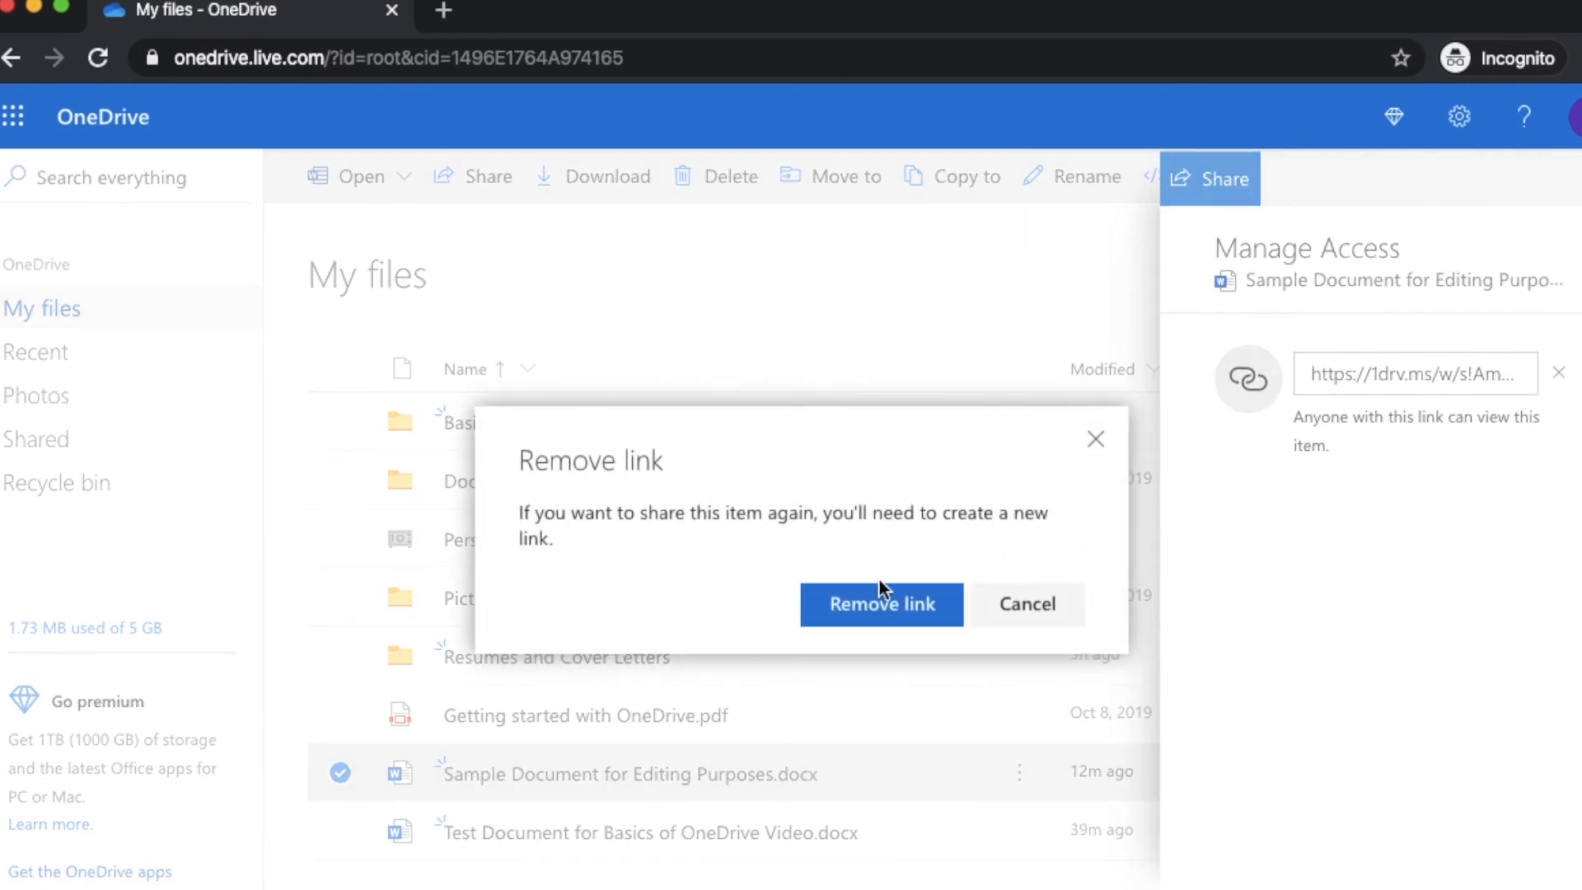
left_click(882, 605)
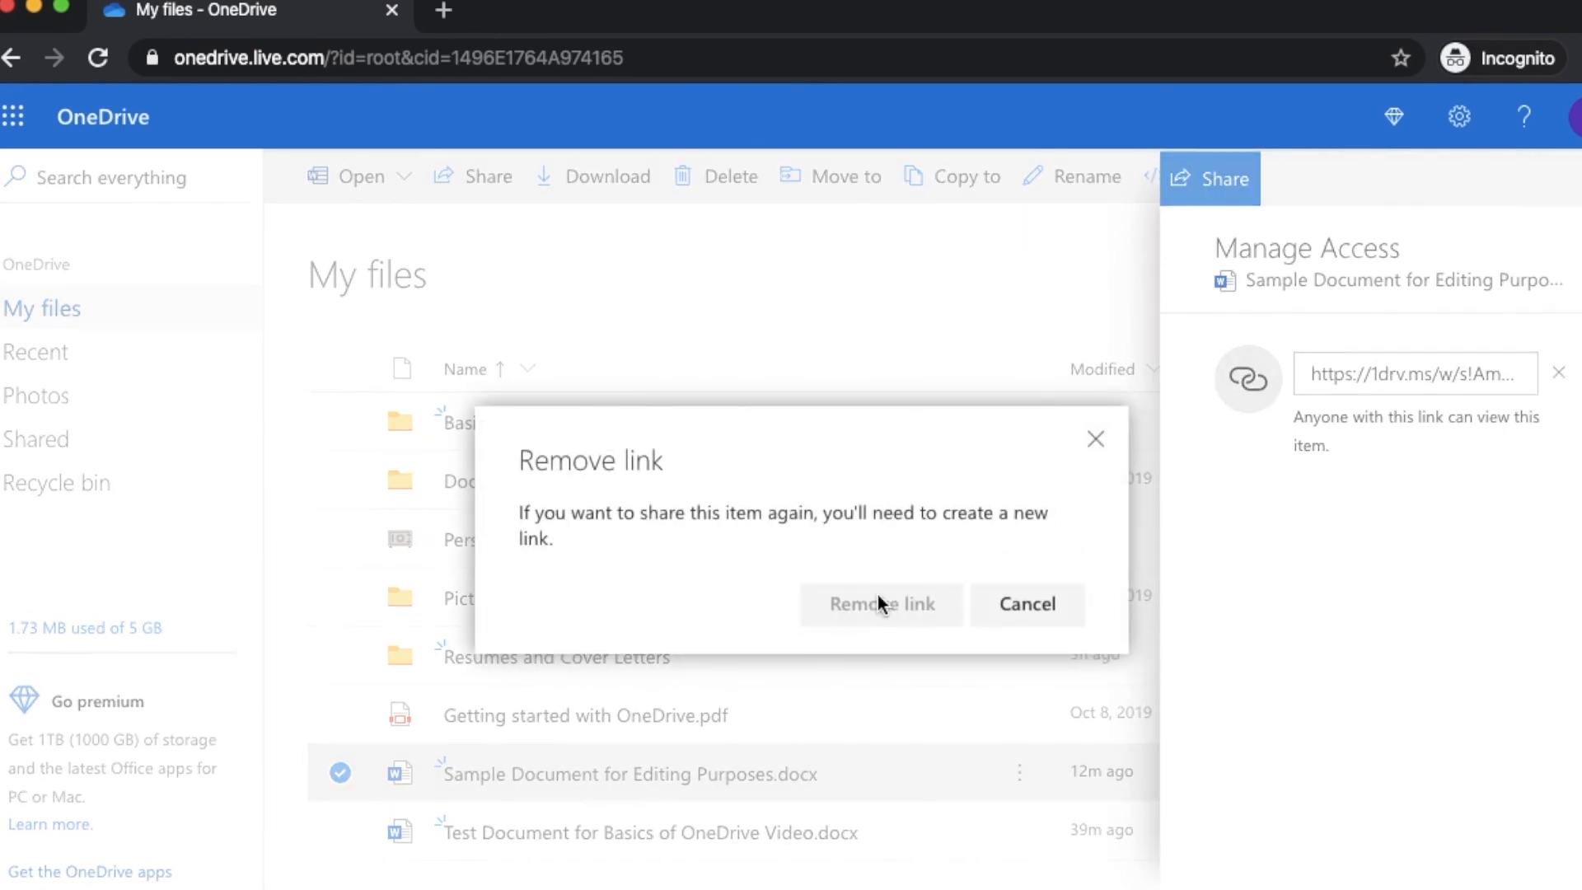
left_click(1574, 178)
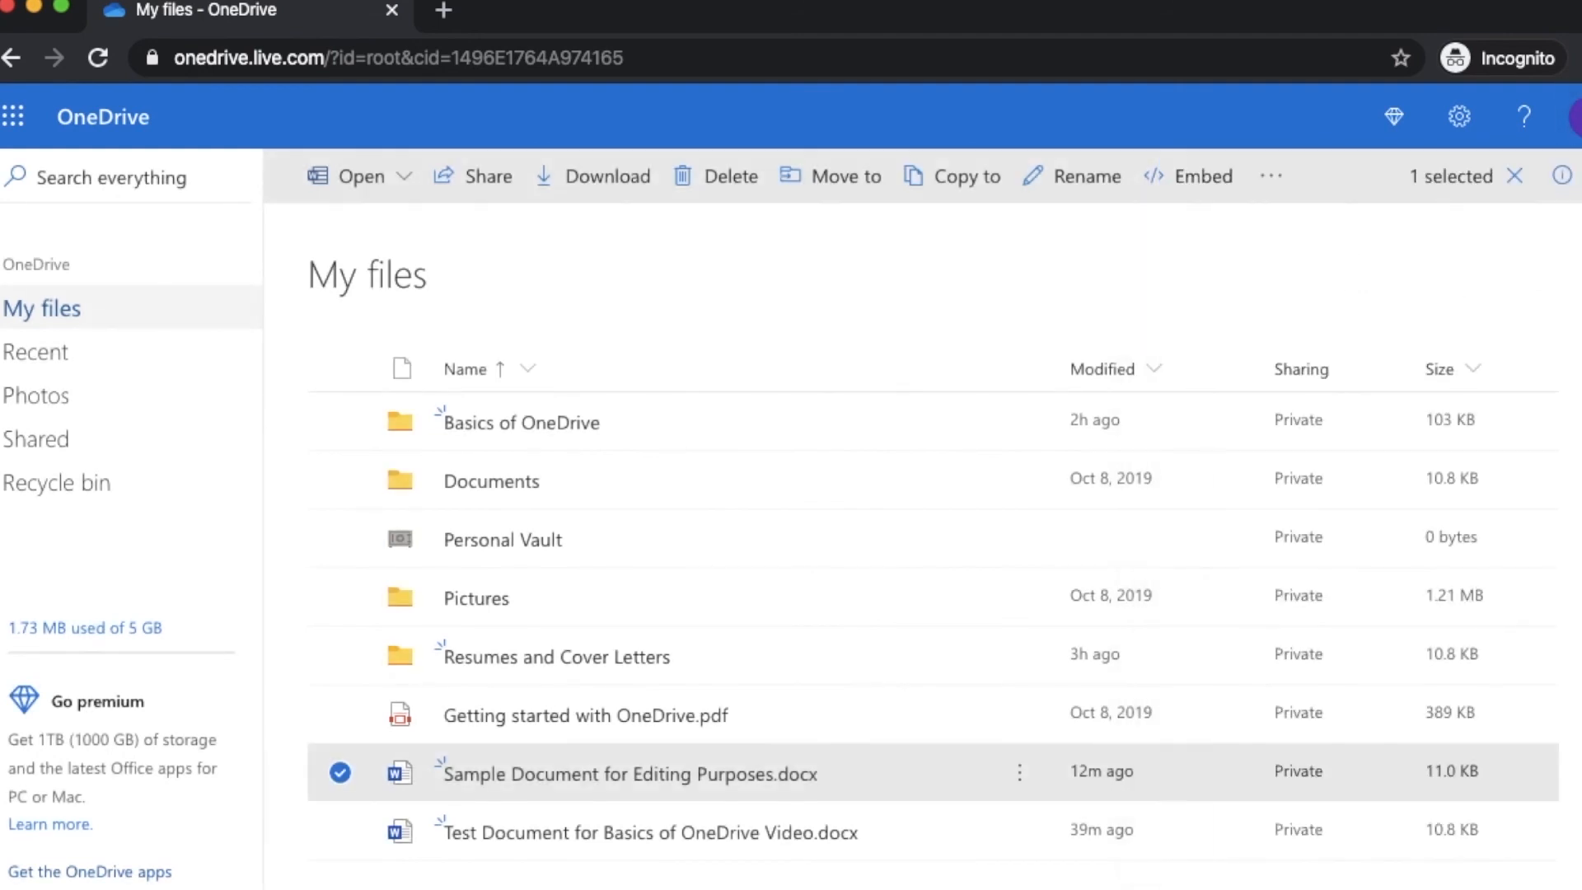
left_click(341, 773)
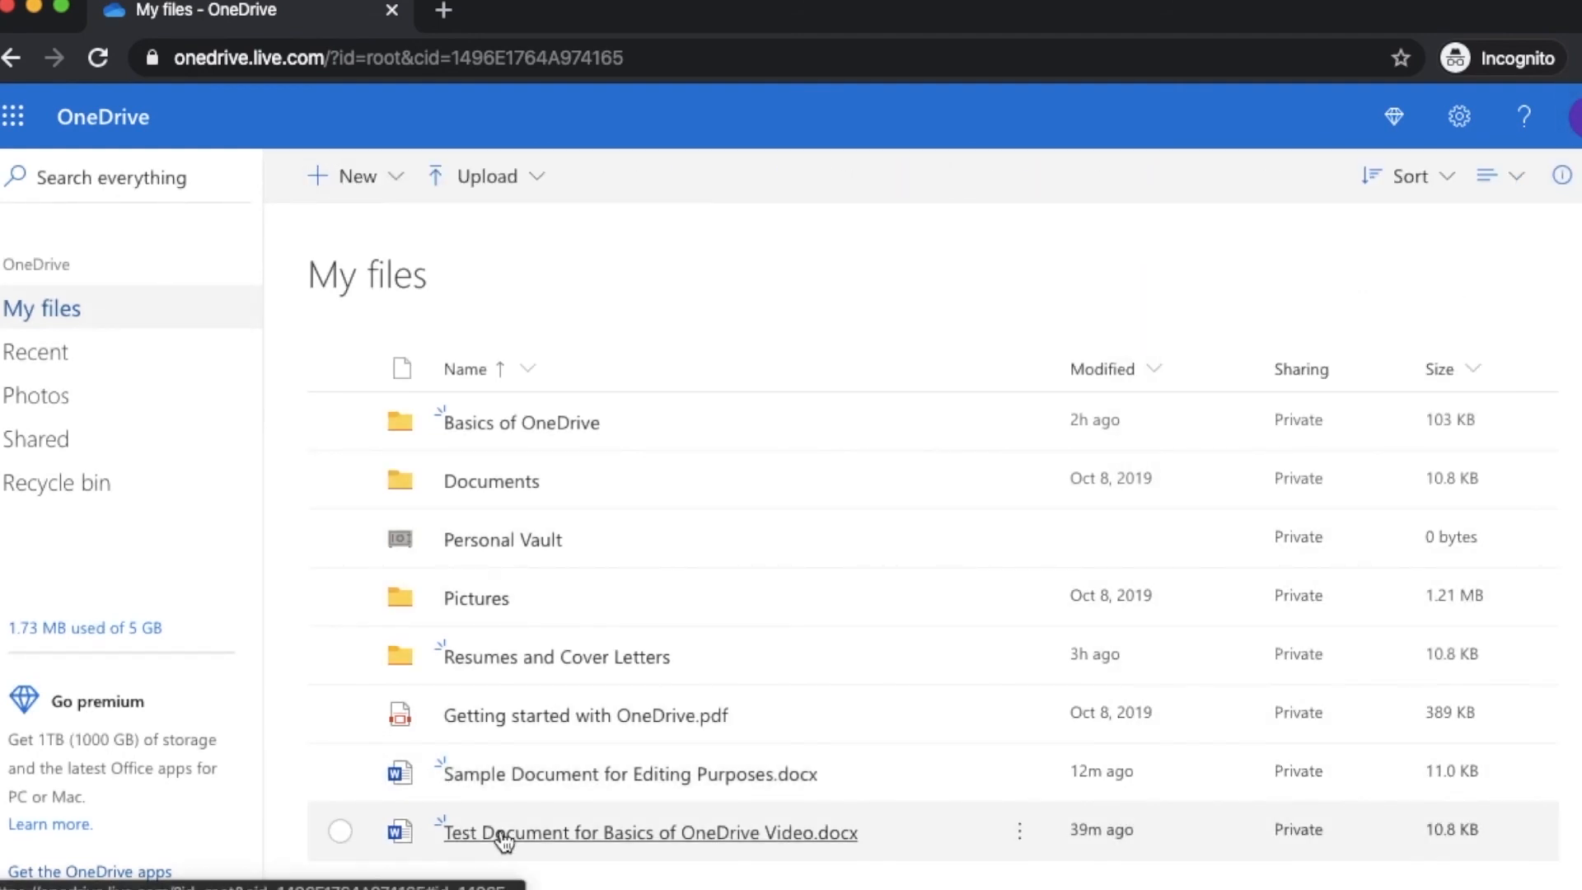
left_click(503, 834)
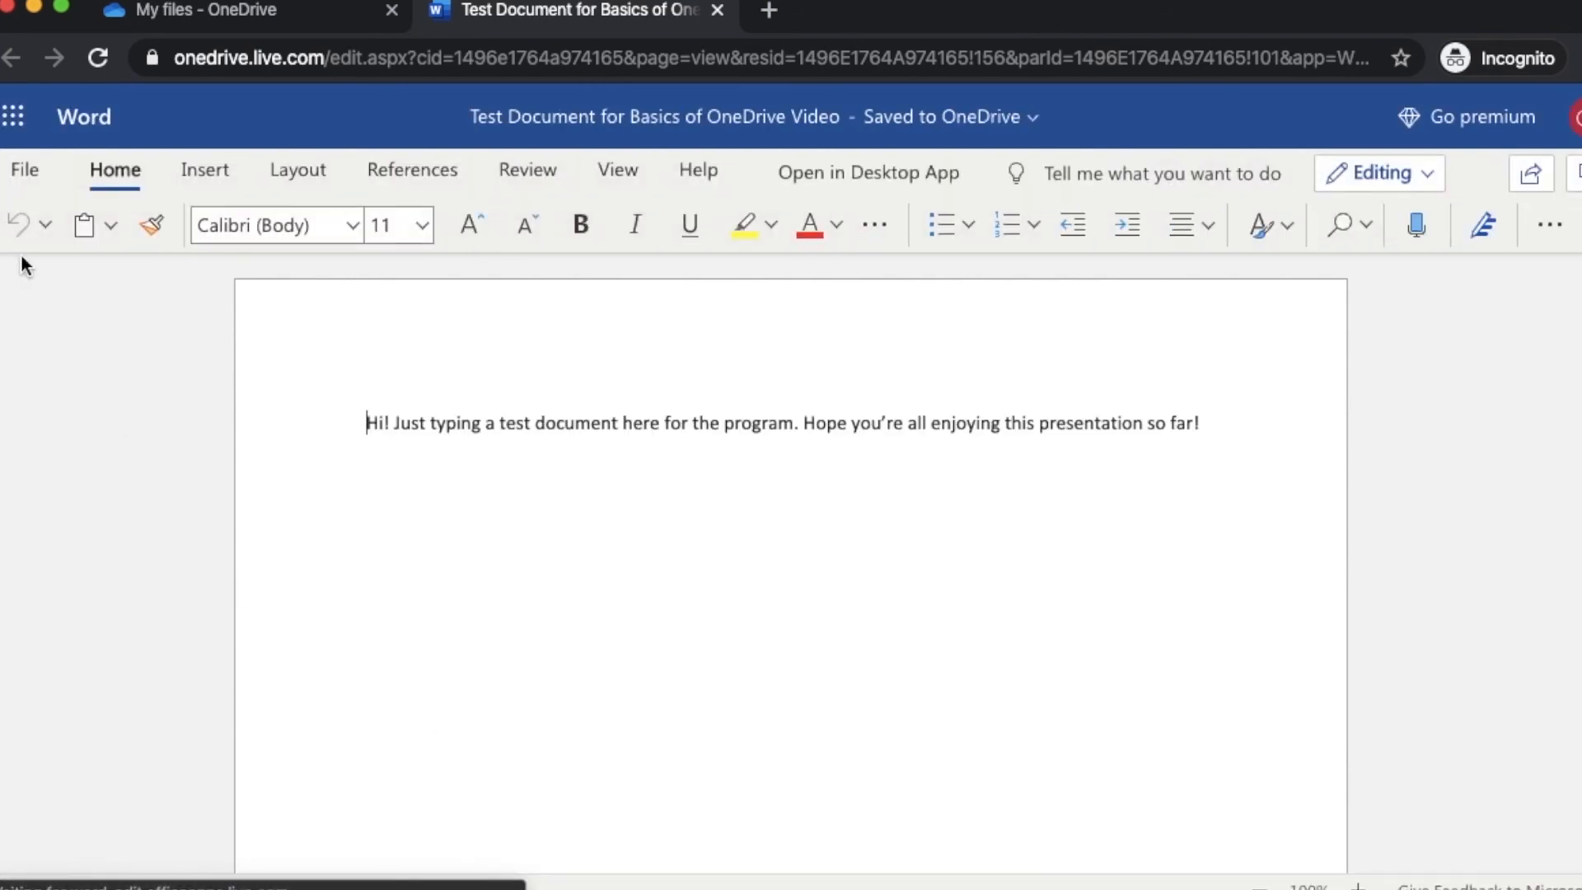
left_click(33, 168)
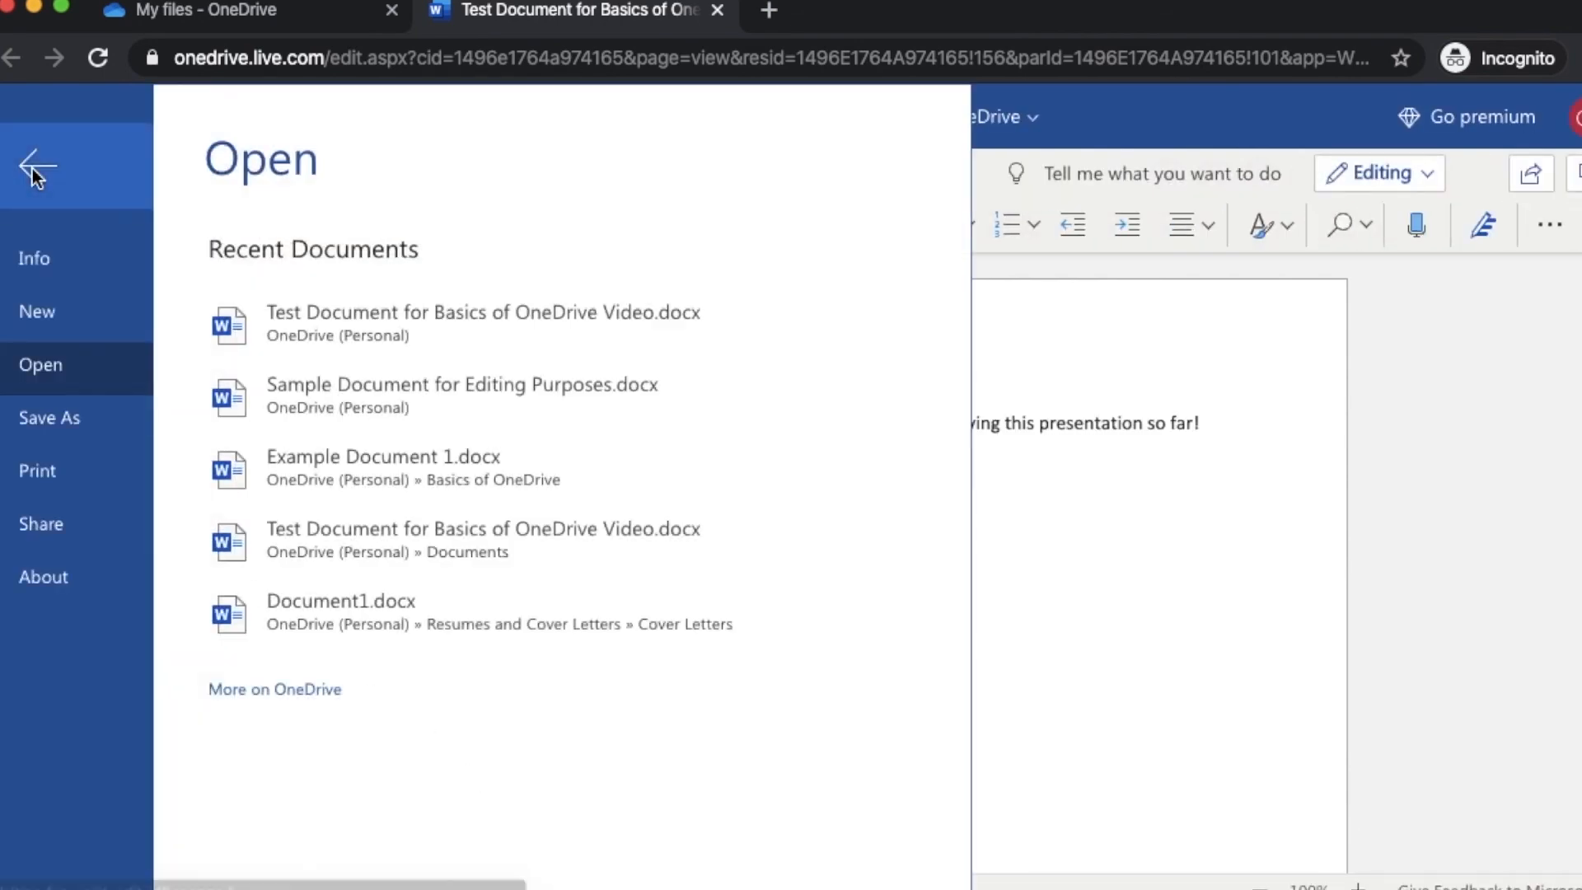
left_click(79, 534)
left_click(427, 244)
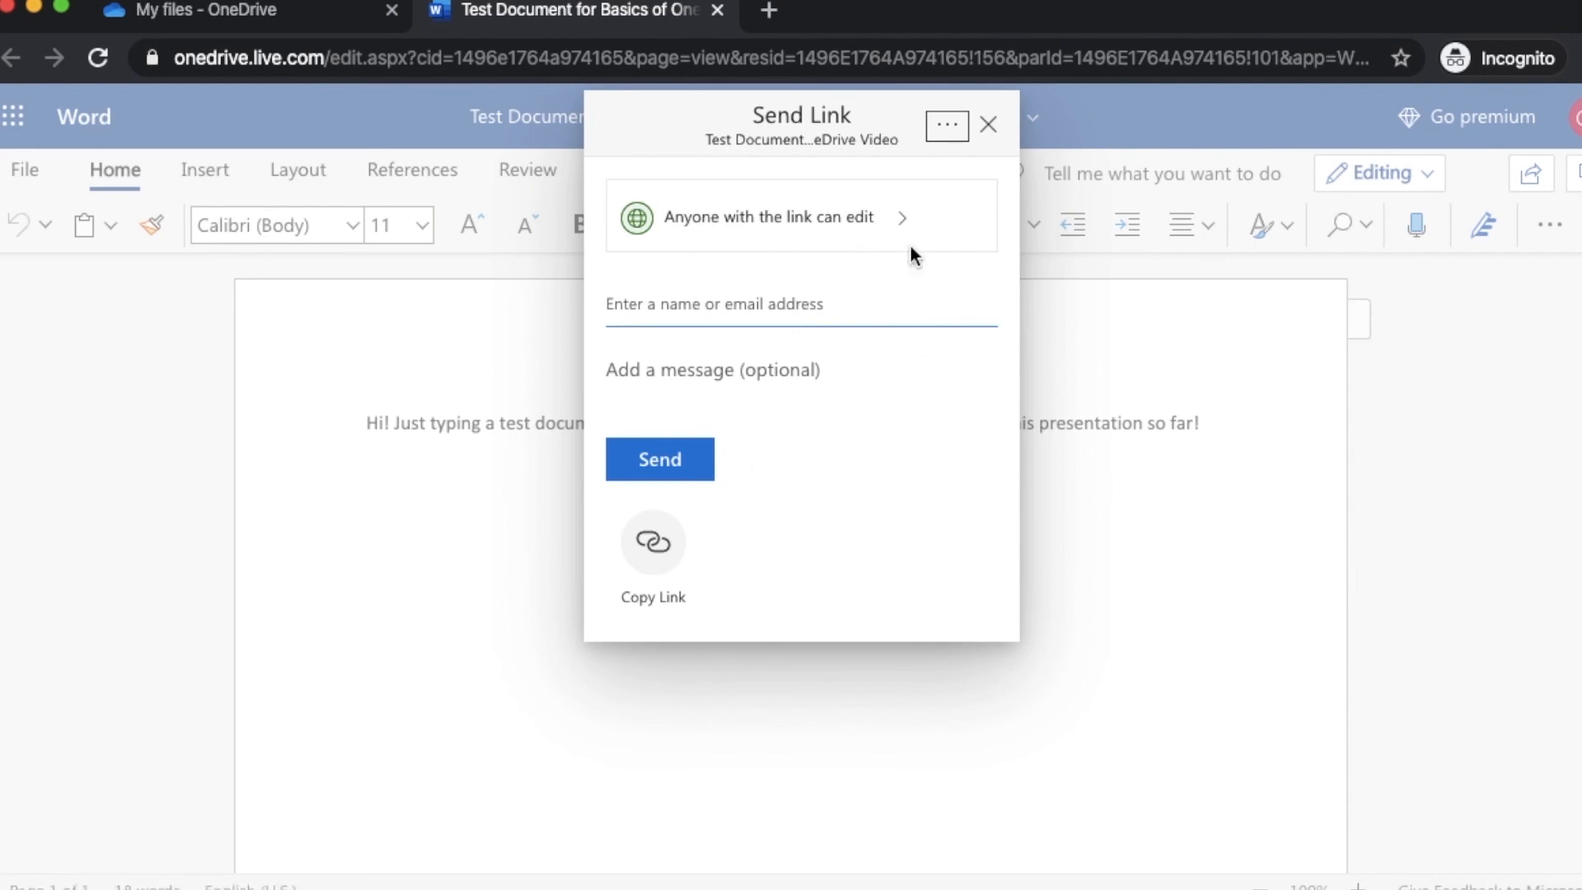
left_click(988, 125)
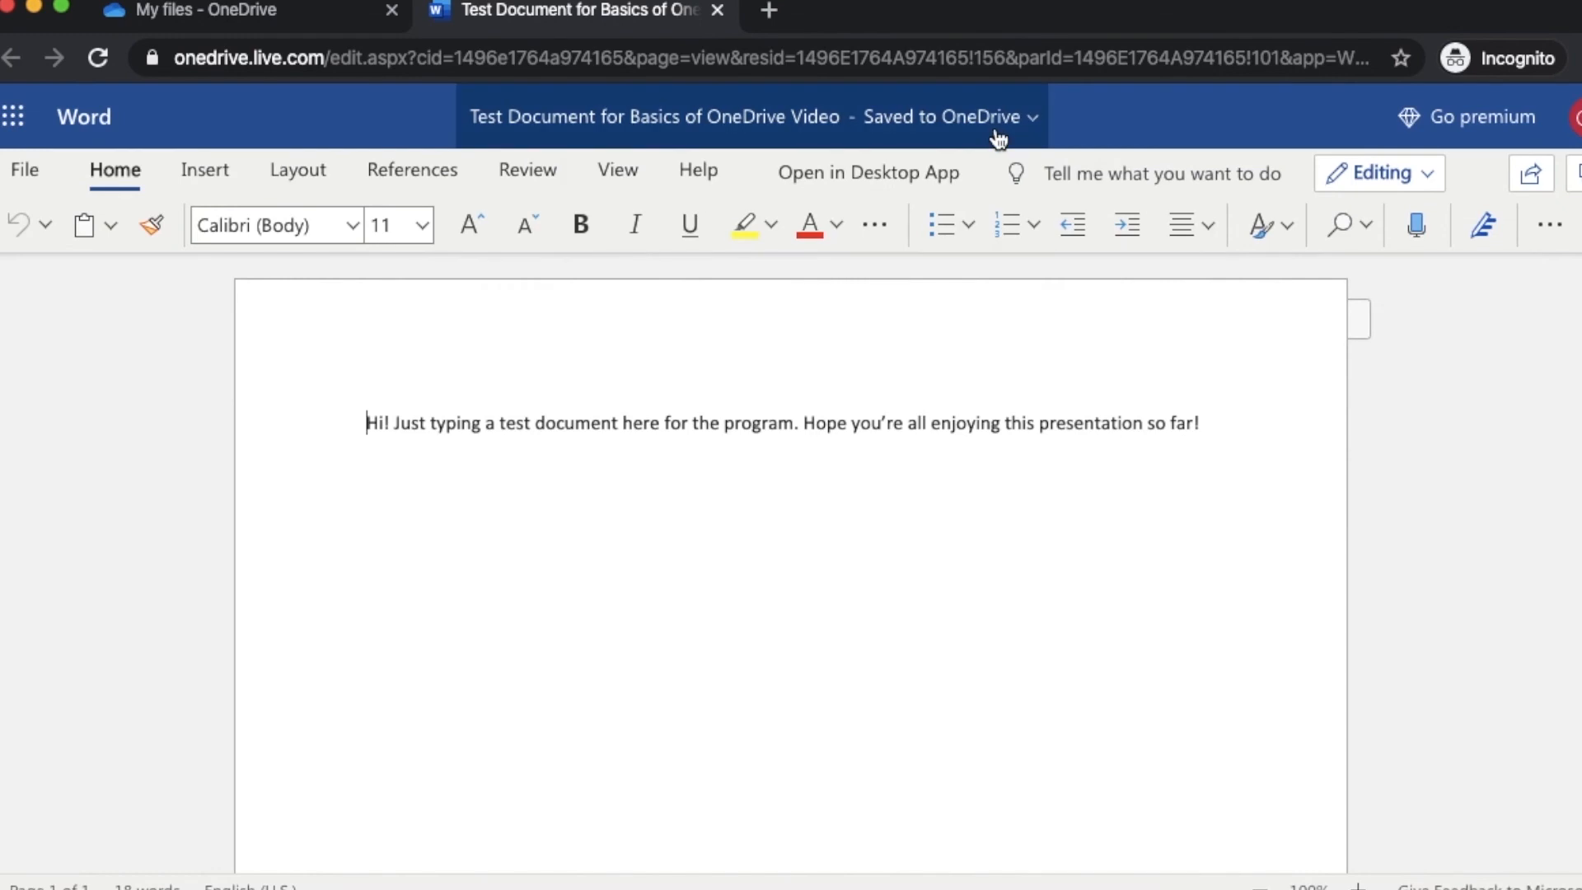
left_click(717, 9)
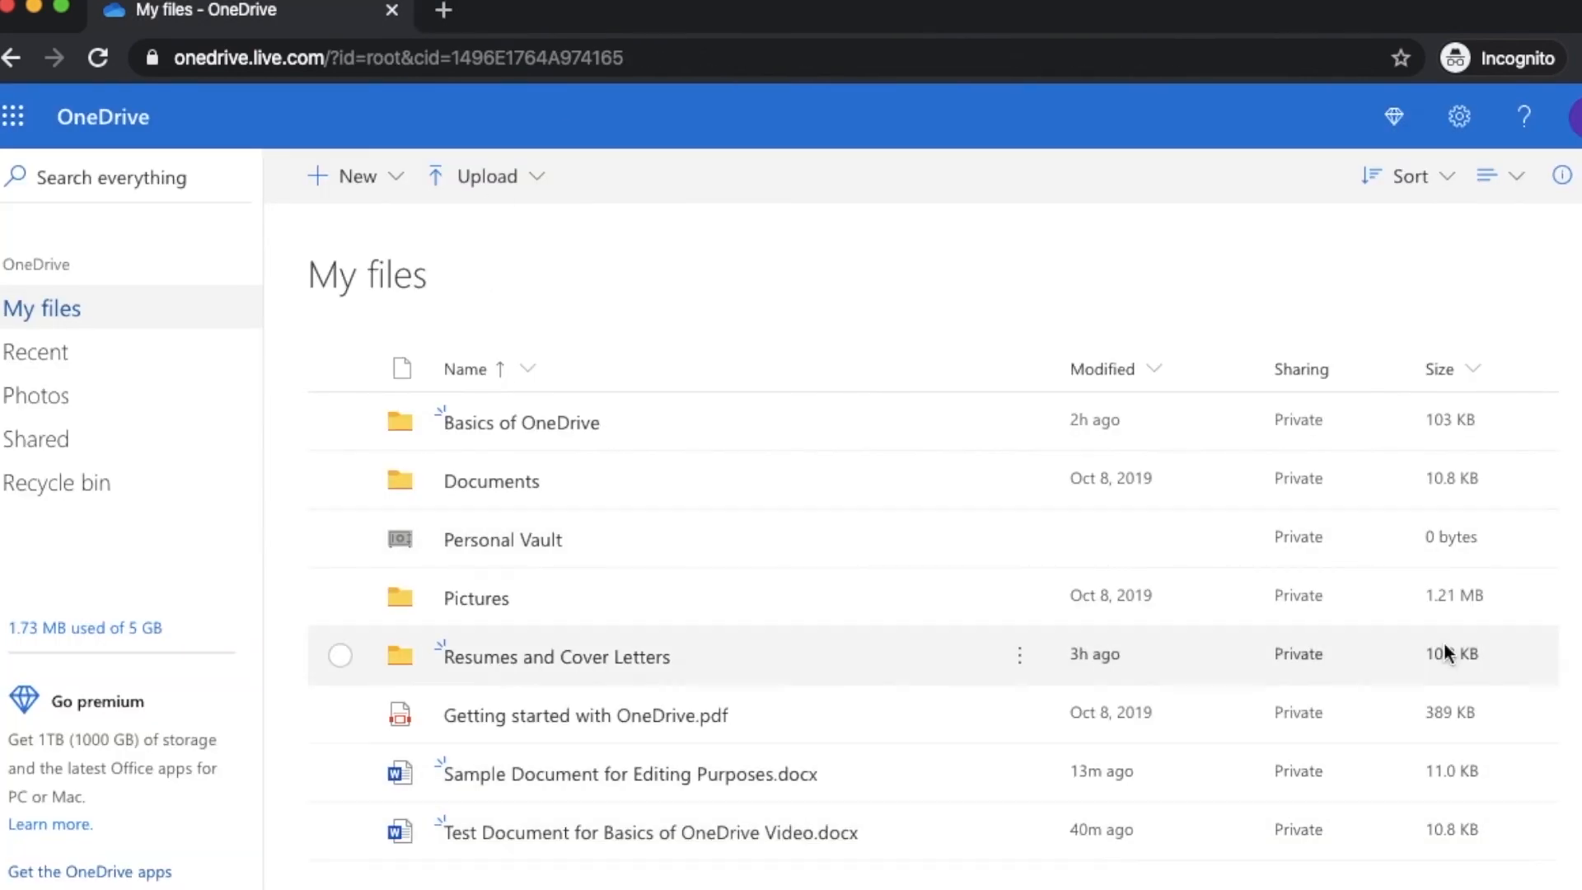